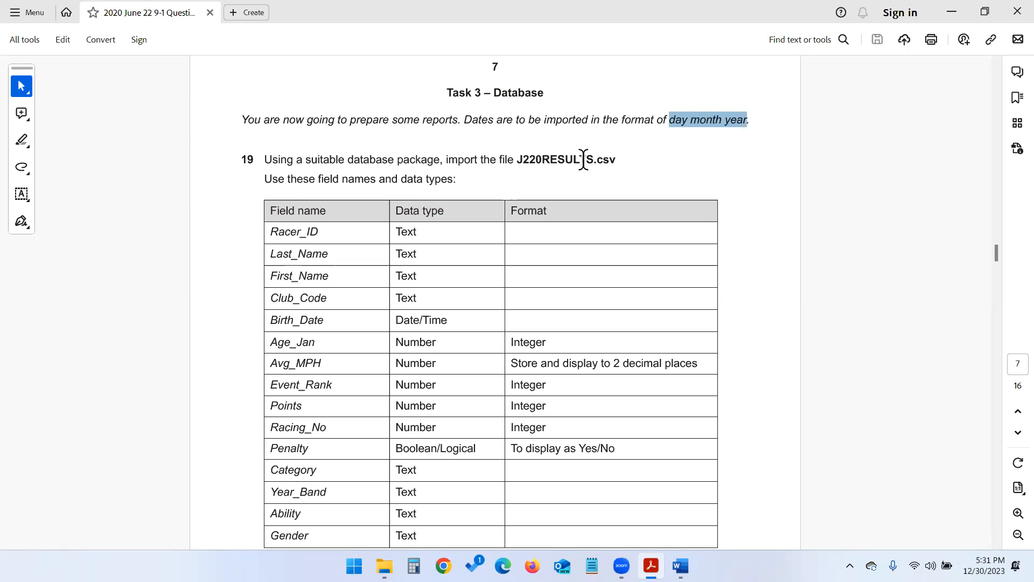
In File Explorer, create a new Microsoft Access database with the default name in the June 2020 Paper 22 folder
left_click(384, 565)
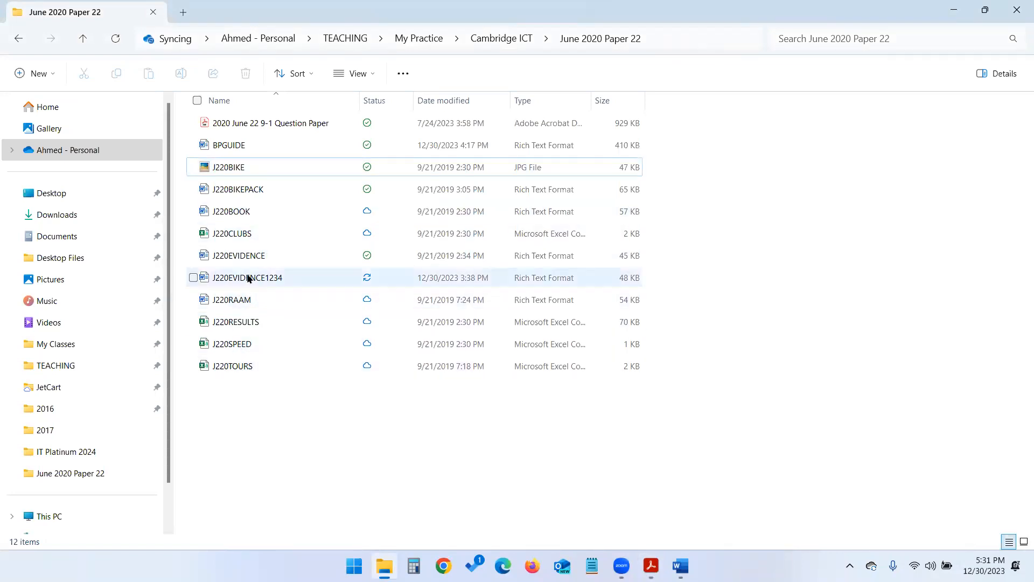
left_click(254, 328)
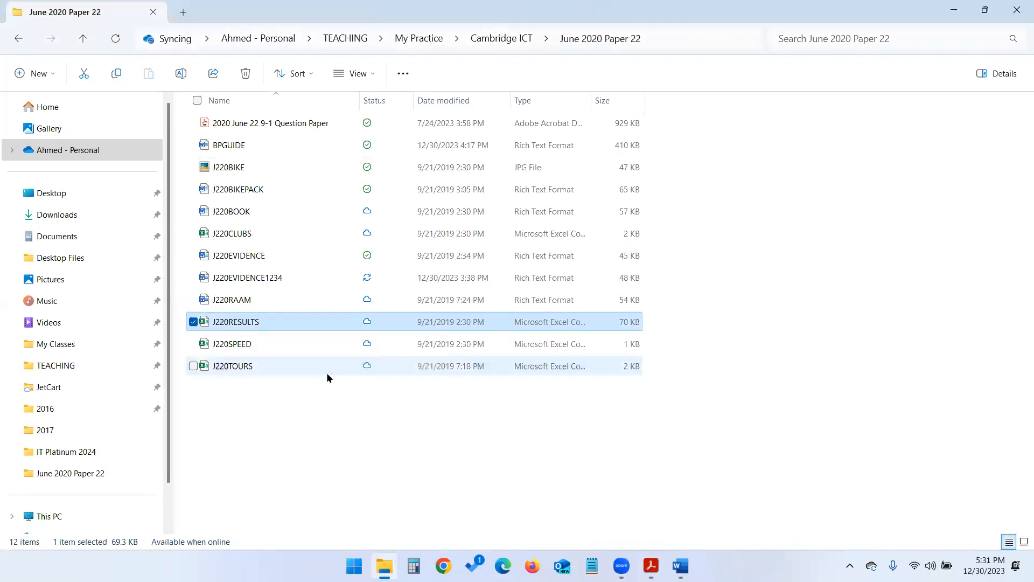
left_click(336, 458)
right_click(335, 462)
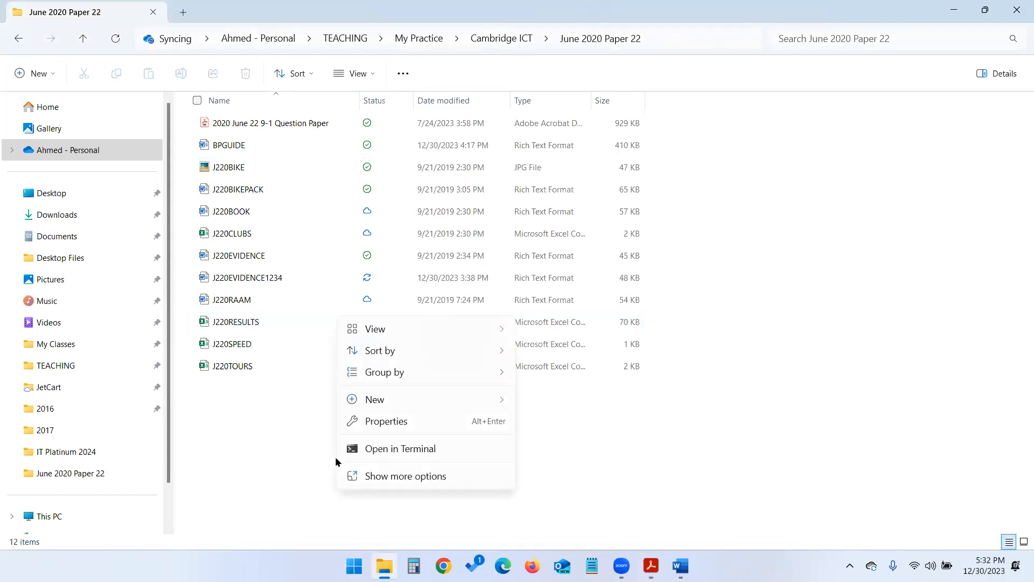
mouse_move(371, 410)
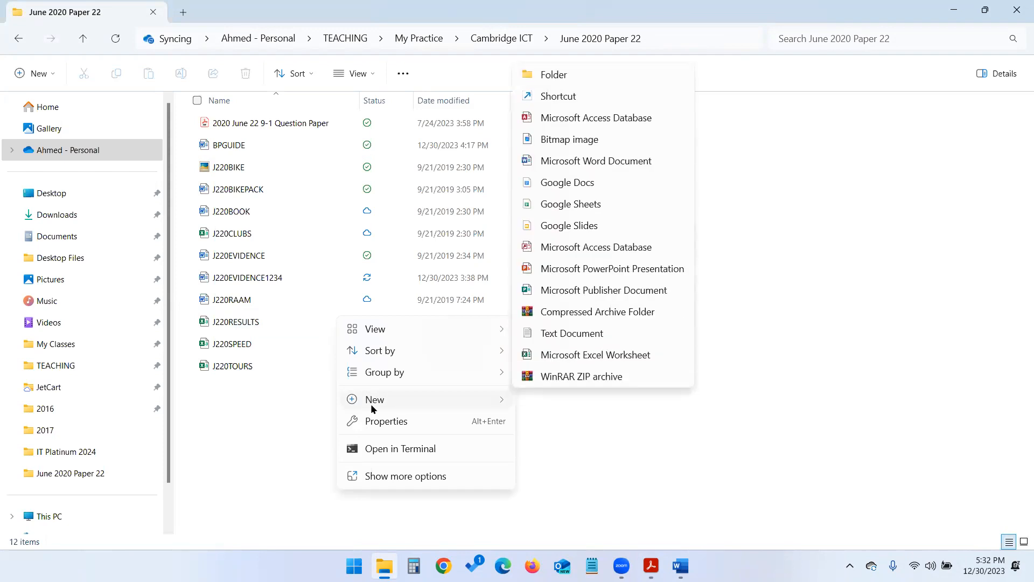
left_click(605, 119)
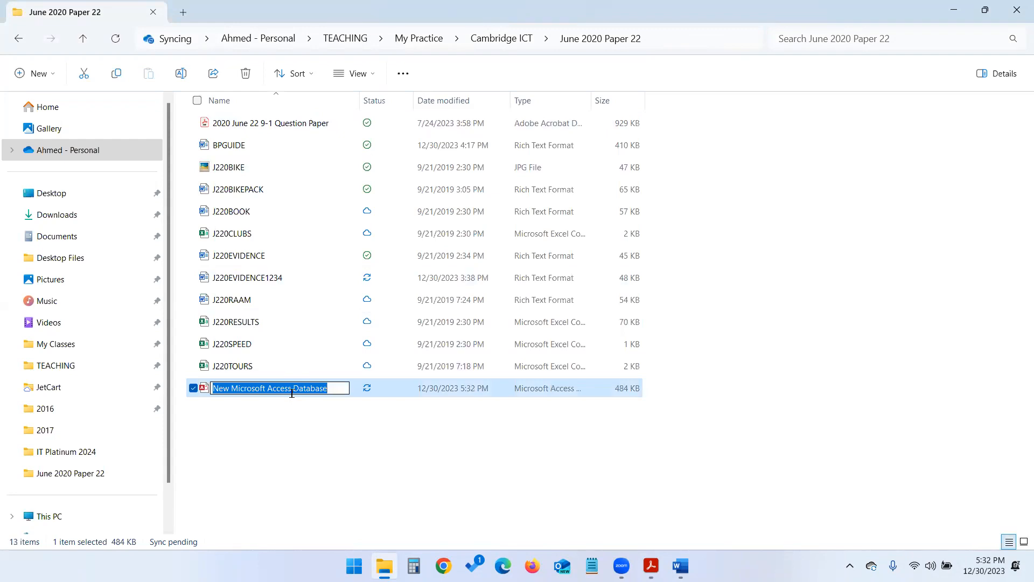
key("Return")
Open the new database in Access and enable its content
double_click(291, 392)
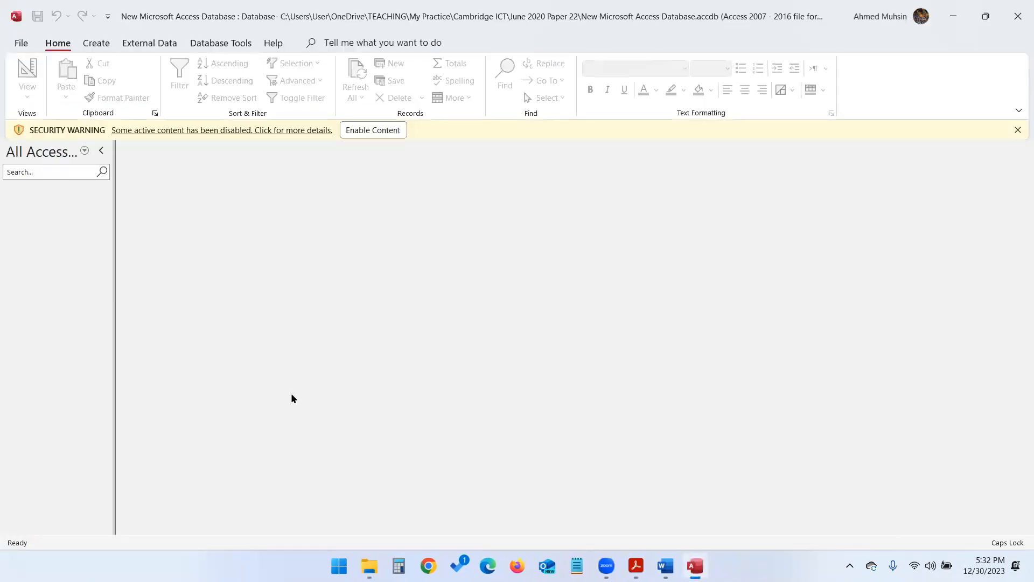
left_click(382, 131)
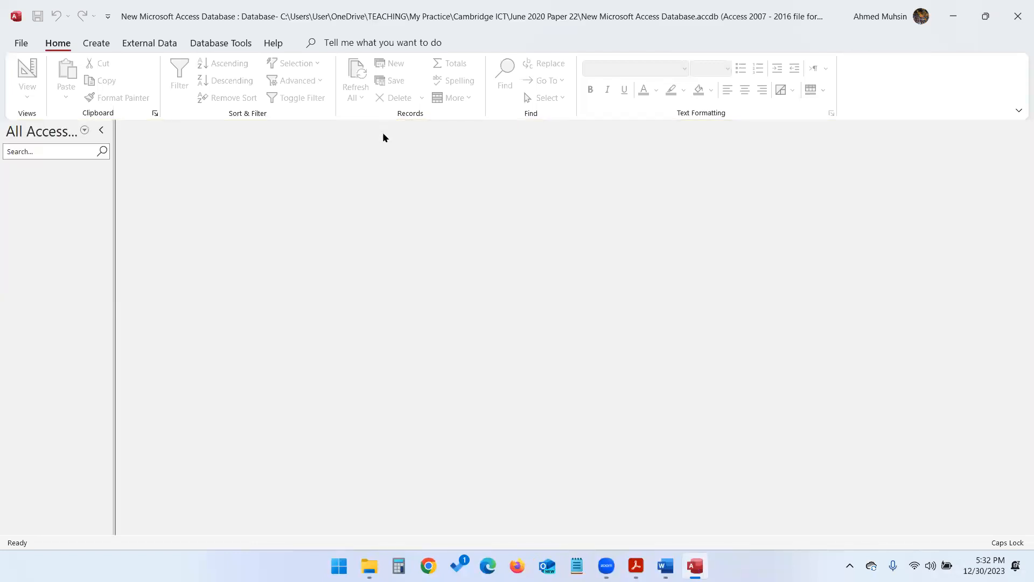
Look at the J220RESULTS source file and the new database in File Explorer, and return to Access
left_click(369, 566)
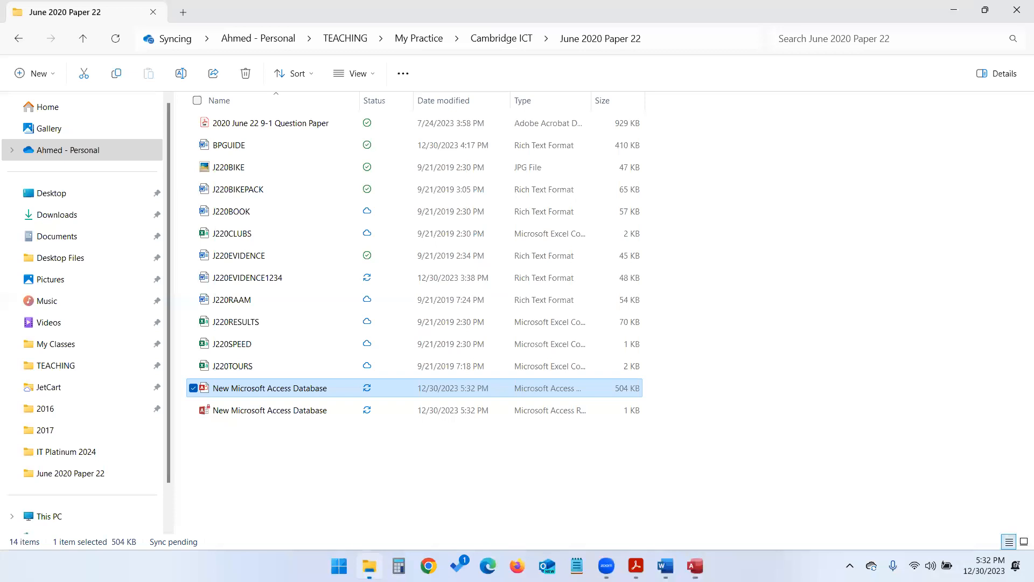
left_click(255, 322)
left_click(256, 388)
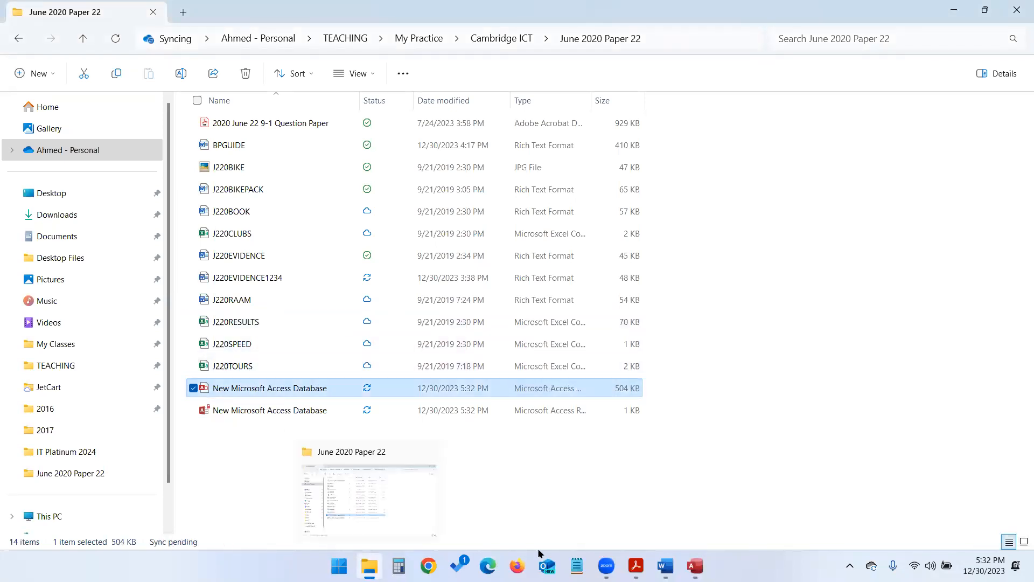
left_click(695, 566)
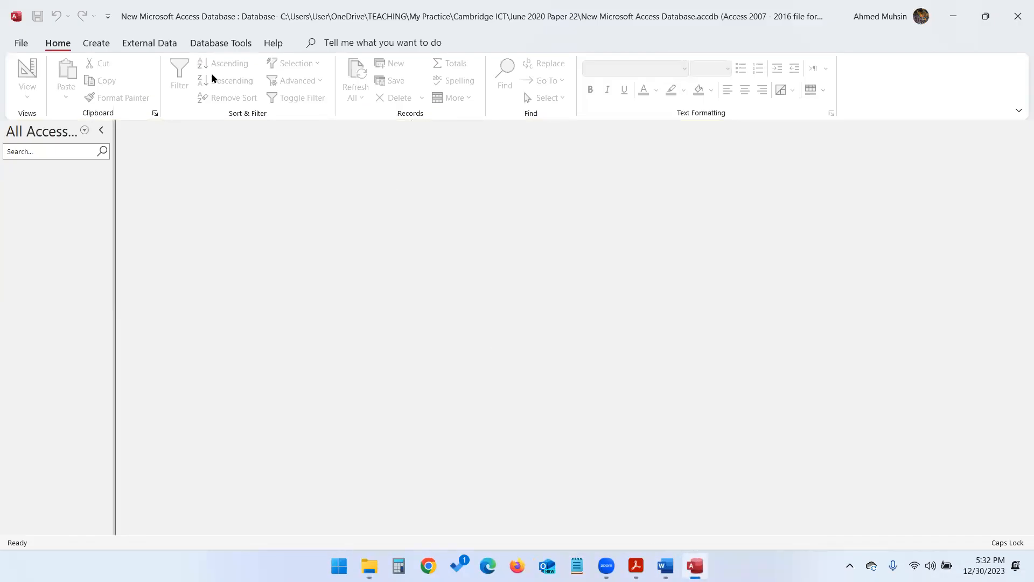
Start a text file import of J220RESULTS.csv from the June 2020 Paper 22 folder into a new table
left_click(153, 45)
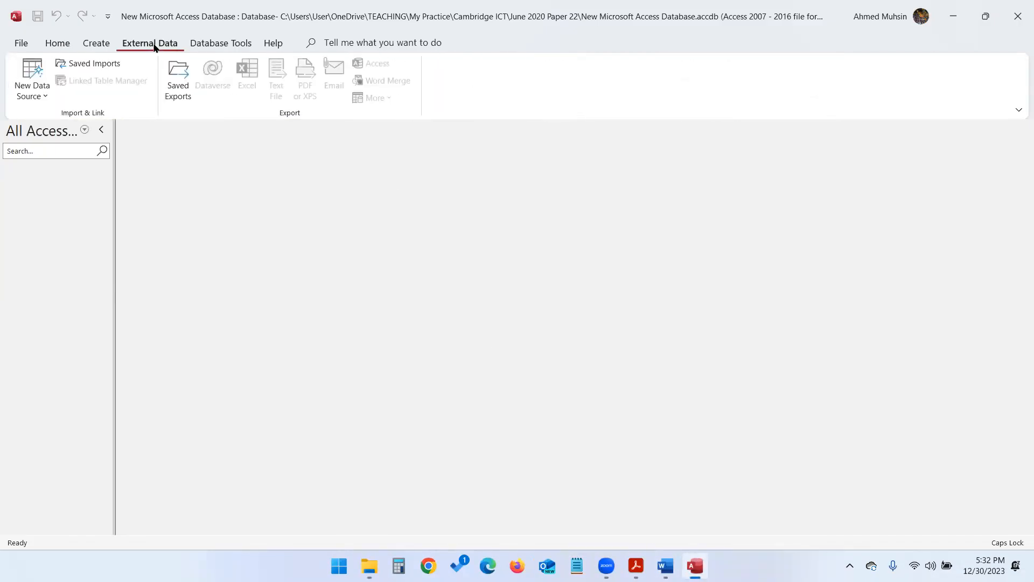
left_click(47, 95)
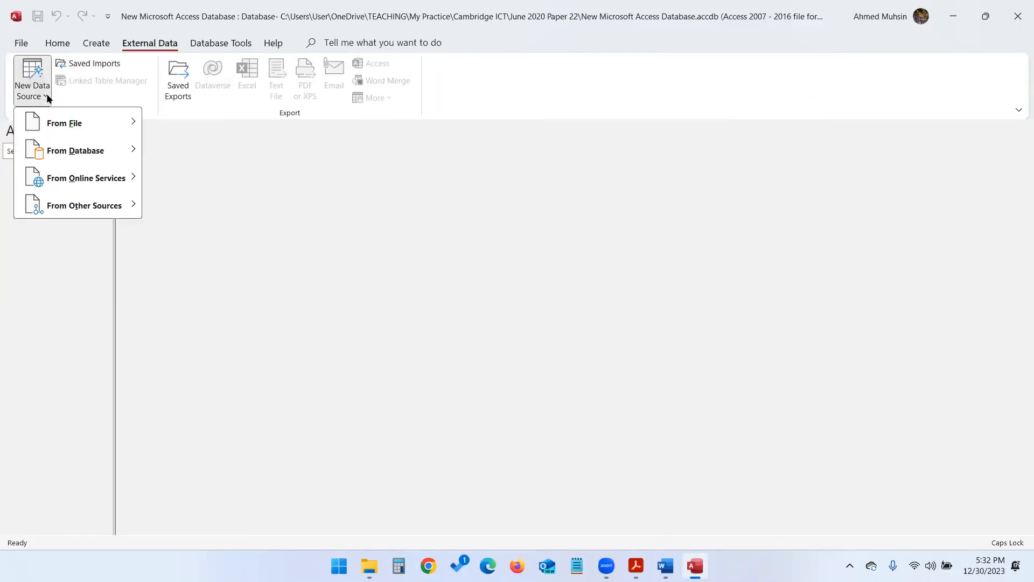
mouse_move(53, 124)
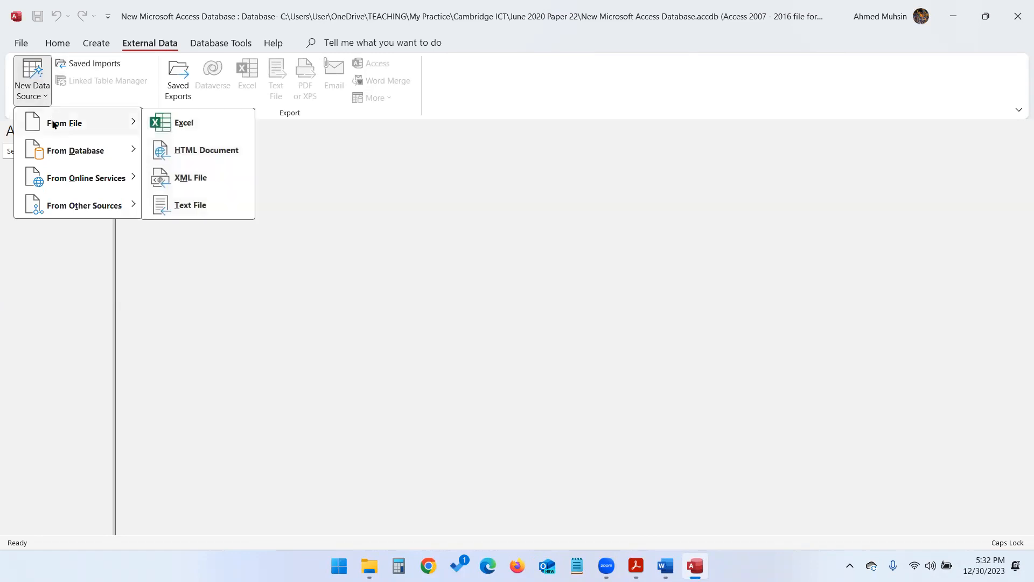
left_click(193, 206)
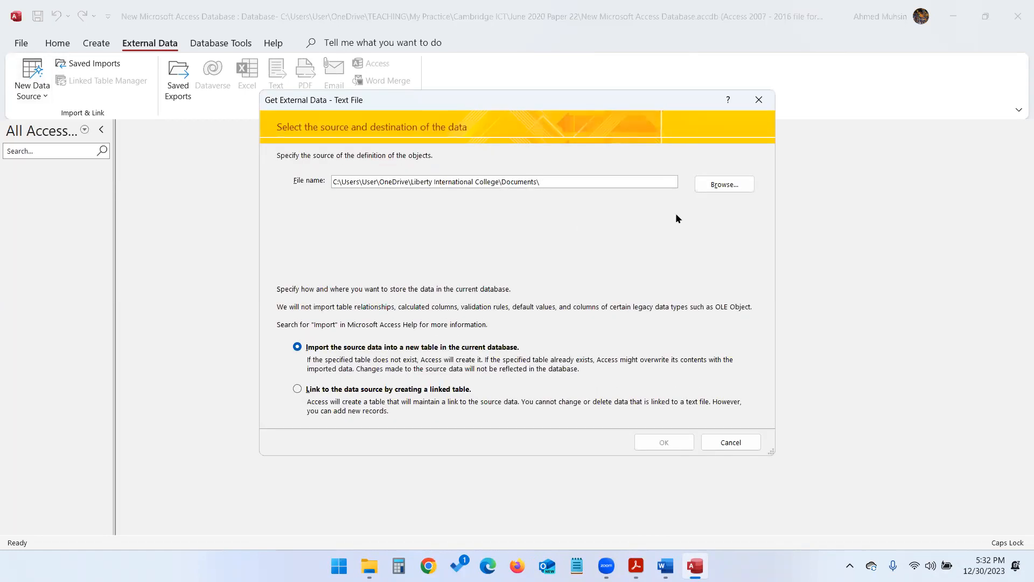
left_click(710, 186)
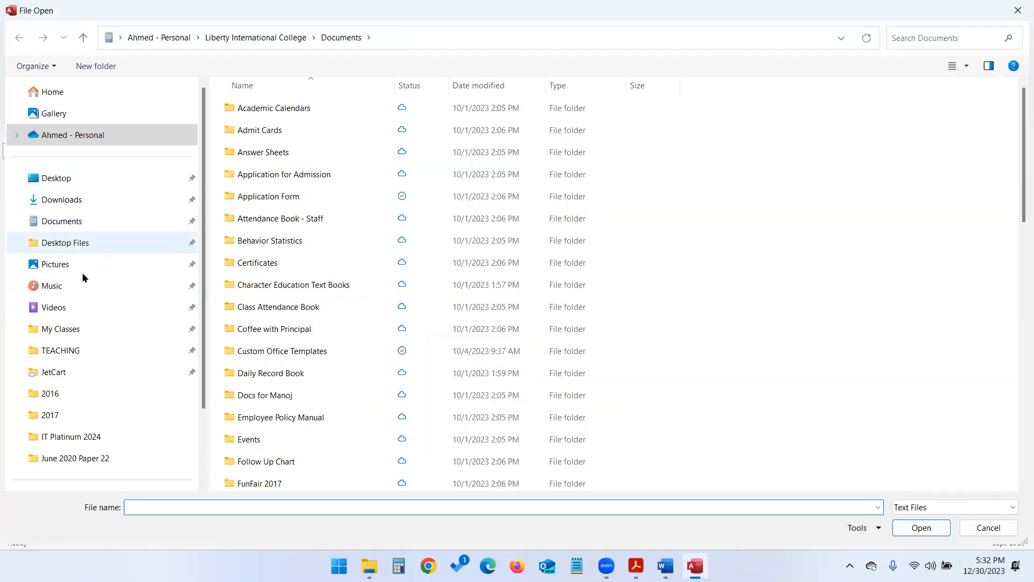
scroll(79, 388, "down", 2)
left_click(80, 350)
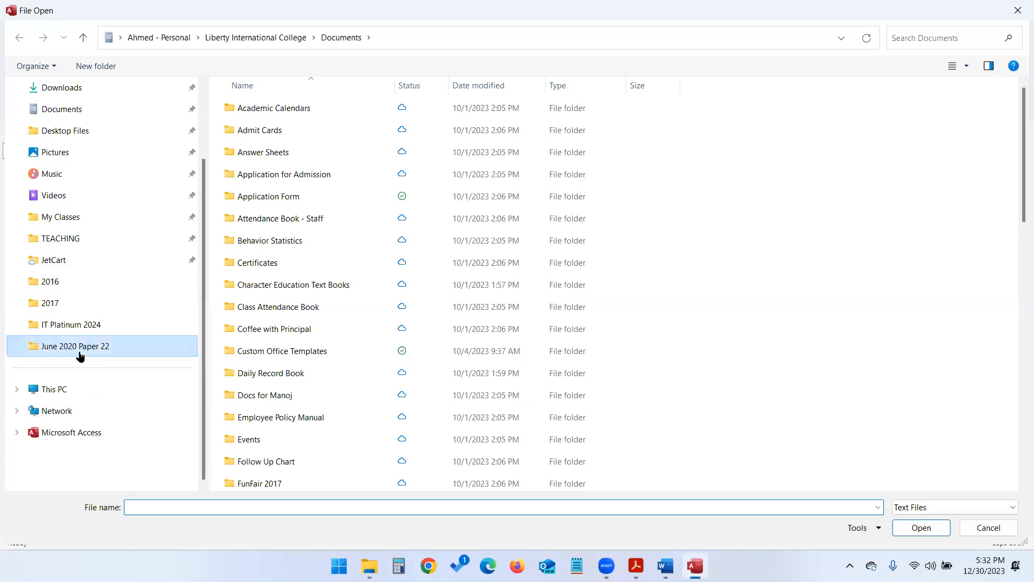
left_click(268, 136)
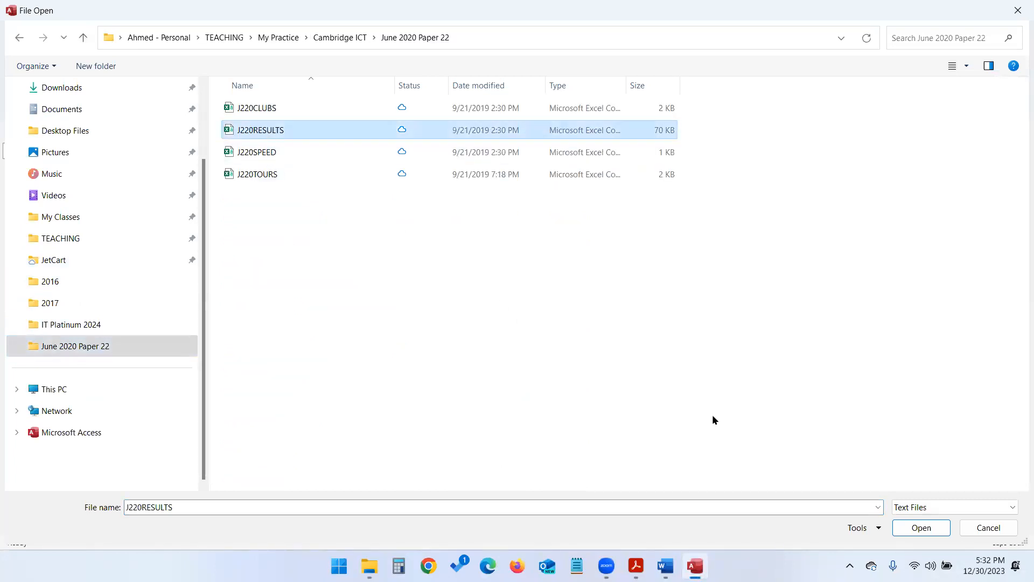
left_click(905, 529)
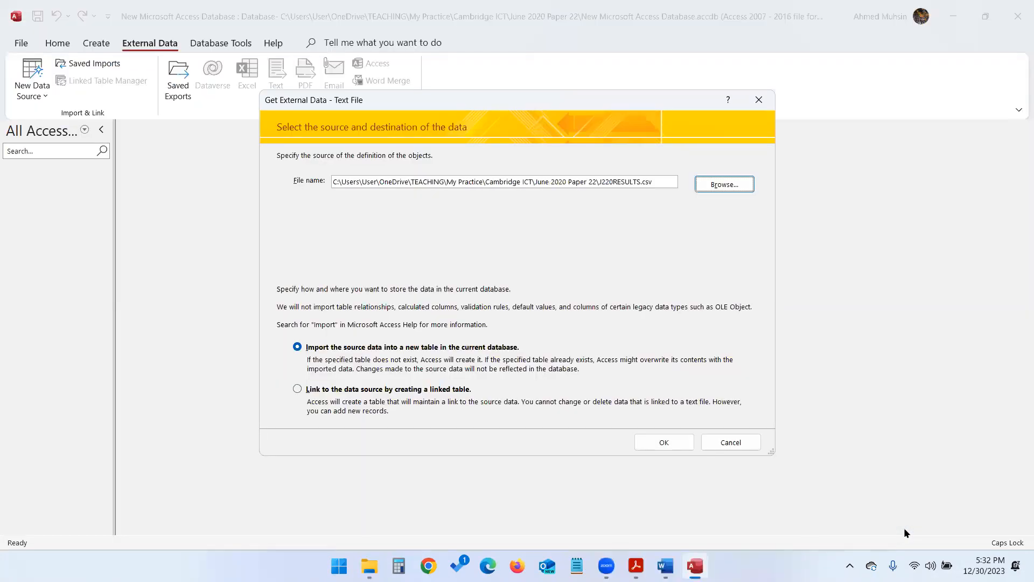
left_click(676, 444)
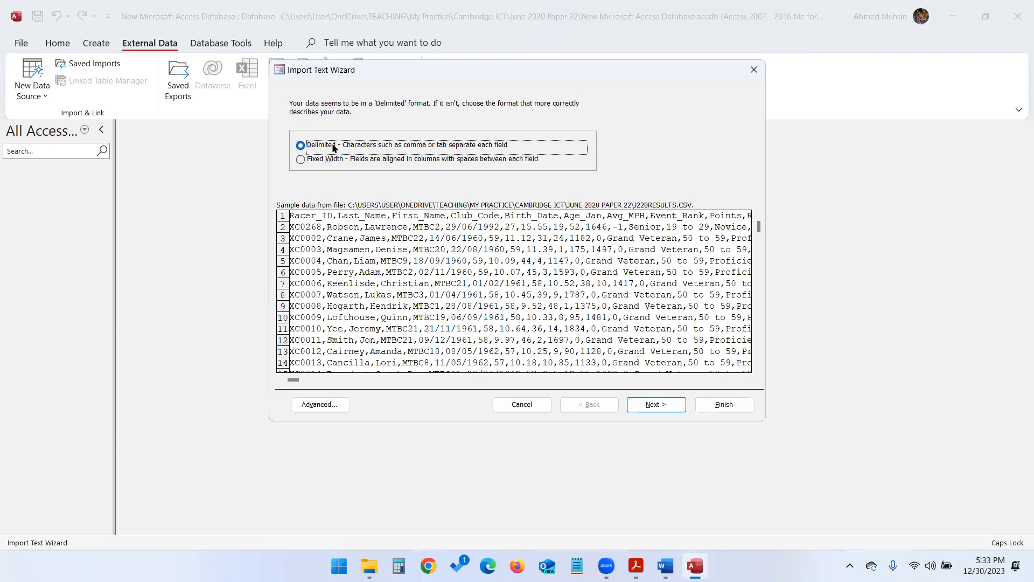
Keep the import comma-delimited and use the first row as field names
left_click(633, 406)
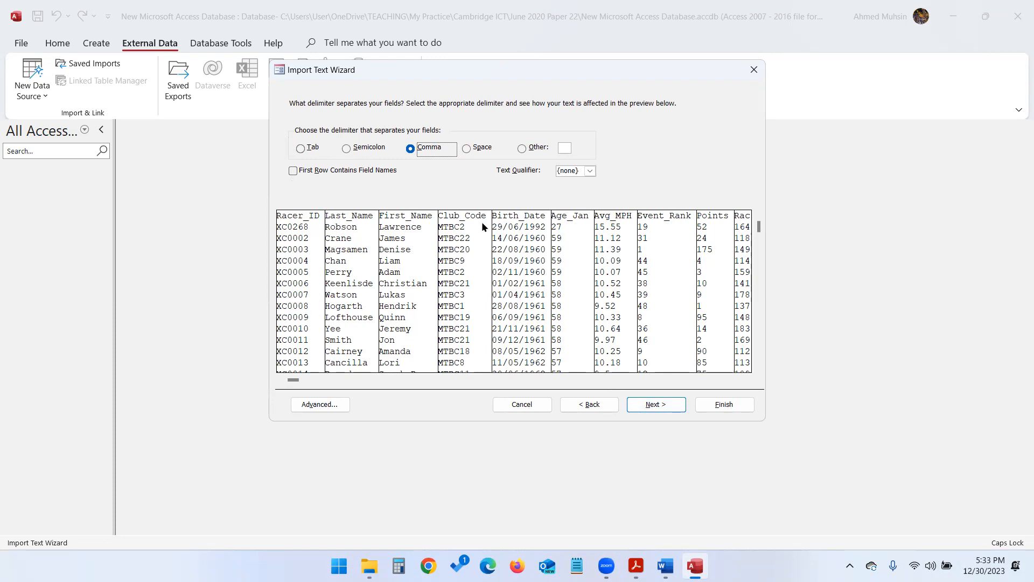
left_click(327, 169)
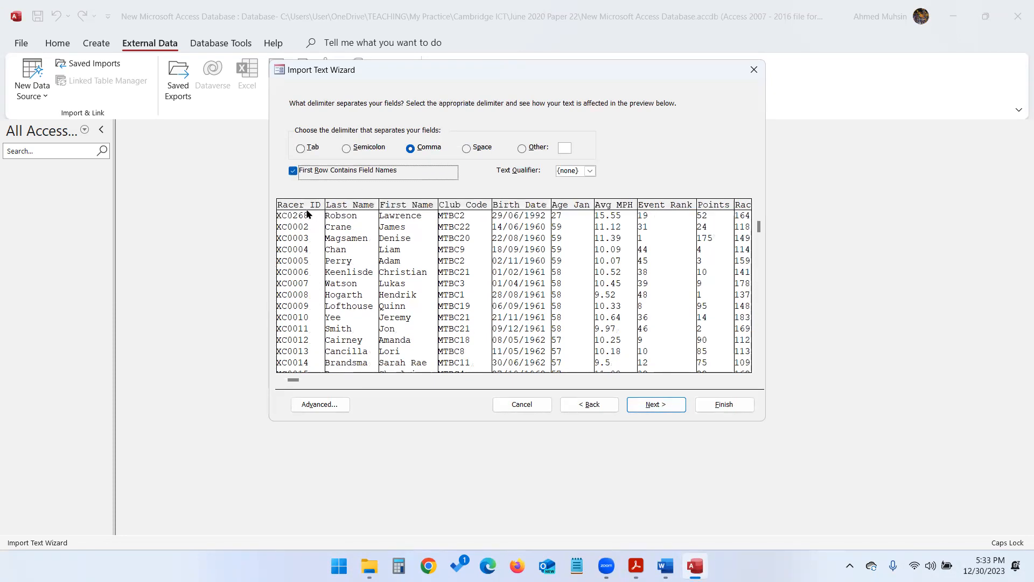
left_click(656, 404)
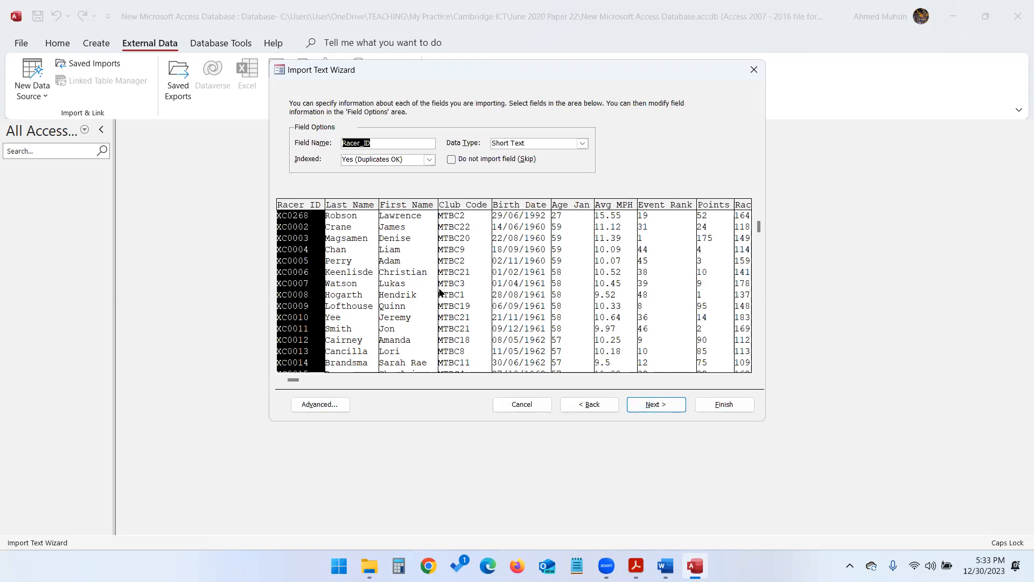
Check the required date format in the question paper and set the import specification's date order to DMY
left_click(636, 566)
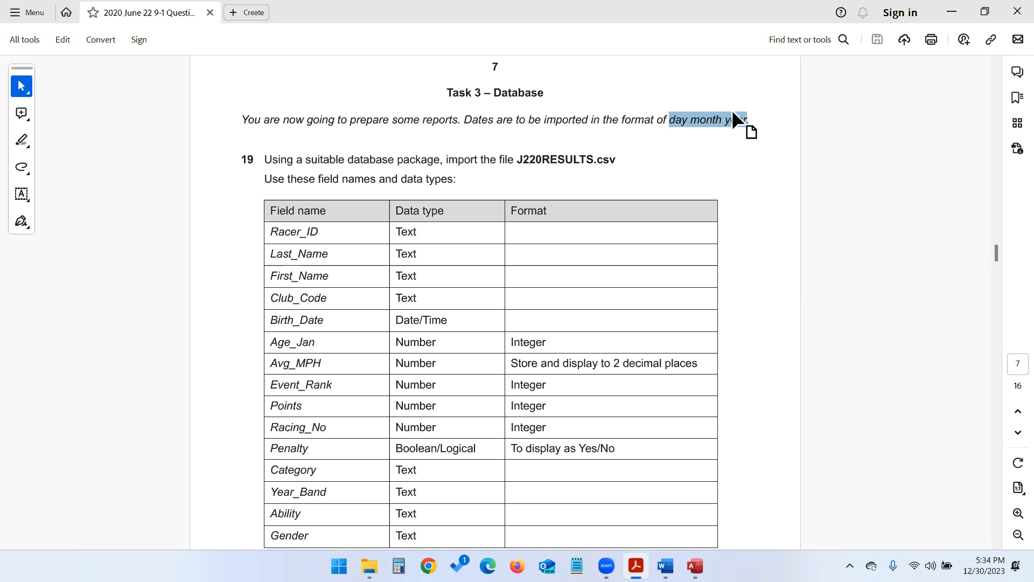
left_click(950, 13)
left_click(329, 410)
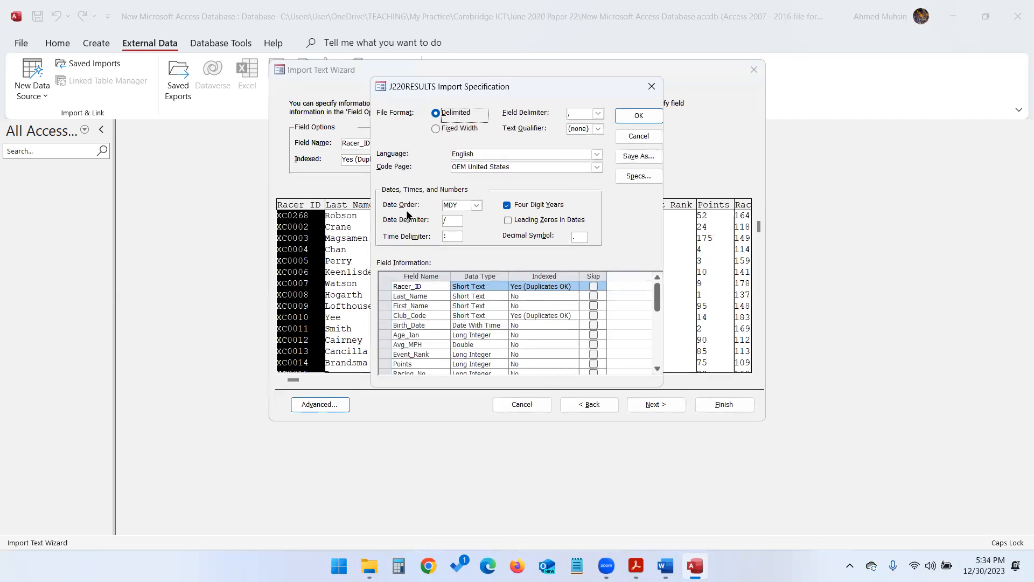
left_click(474, 208)
left_click(464, 217)
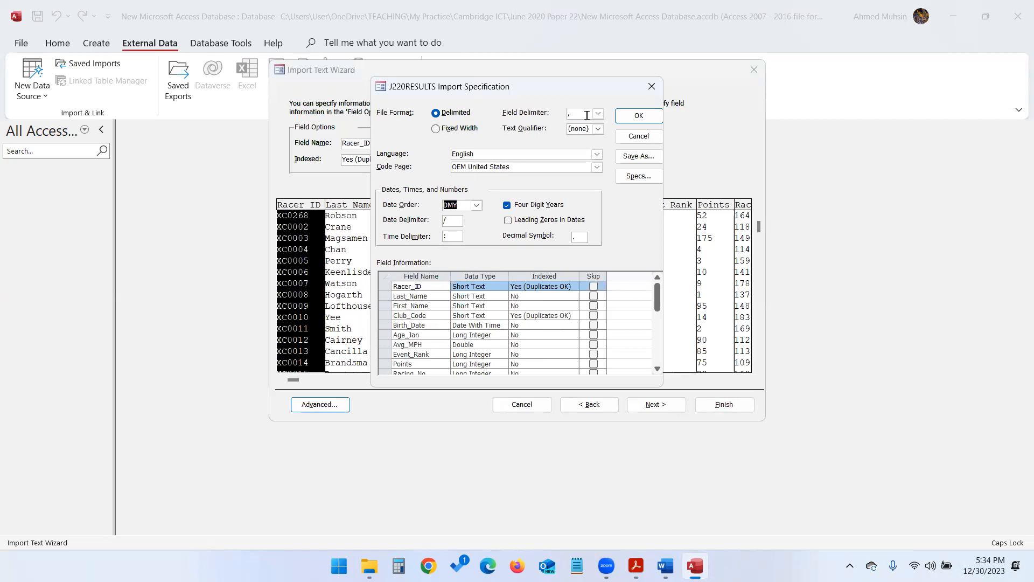
left_click(642, 121)
left_click(644, 123)
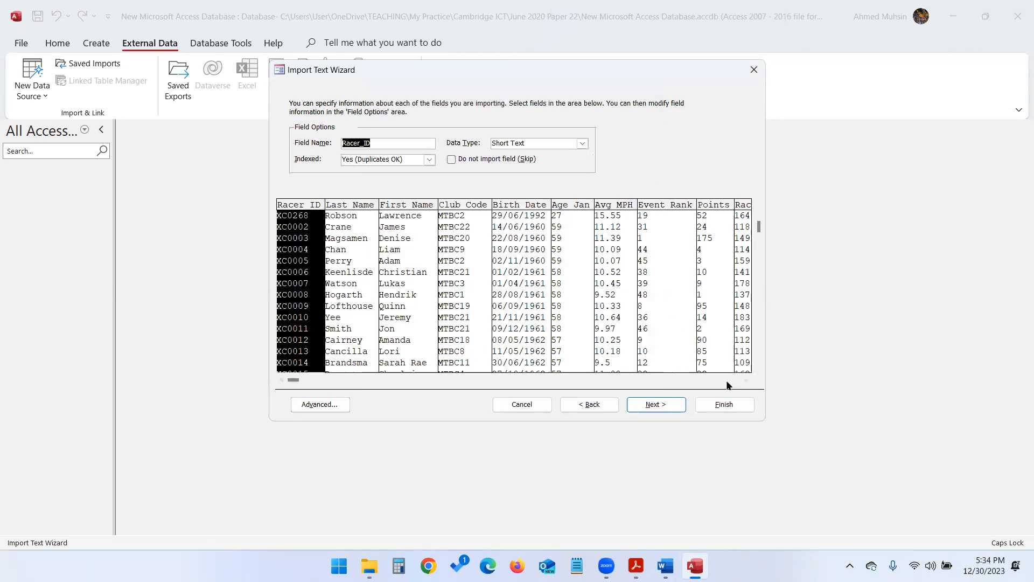
Check the Birth_Date column's data type and the date order in the import specification
left_click(533, 224)
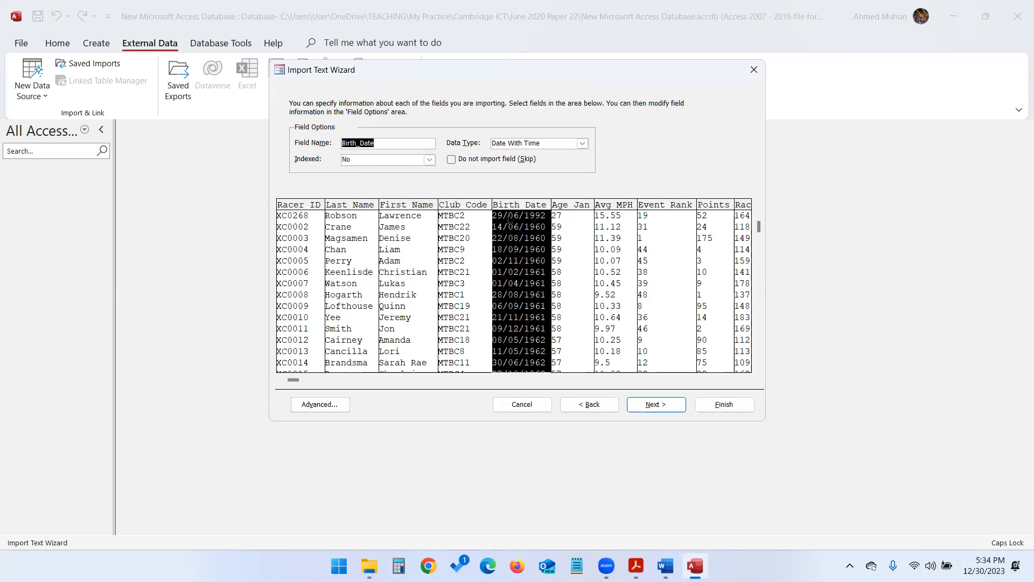
left_click(343, 405)
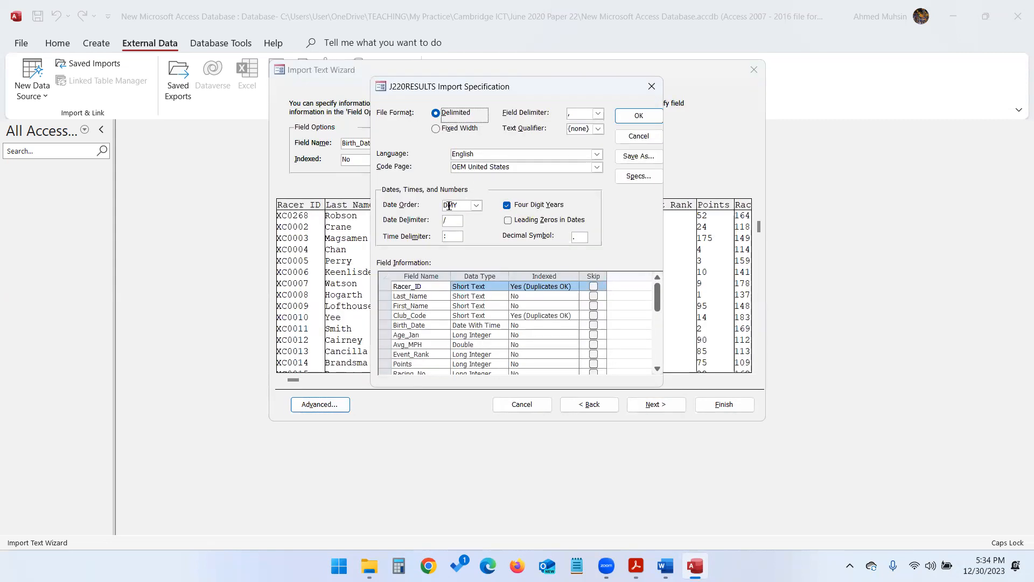
left_click(645, 115)
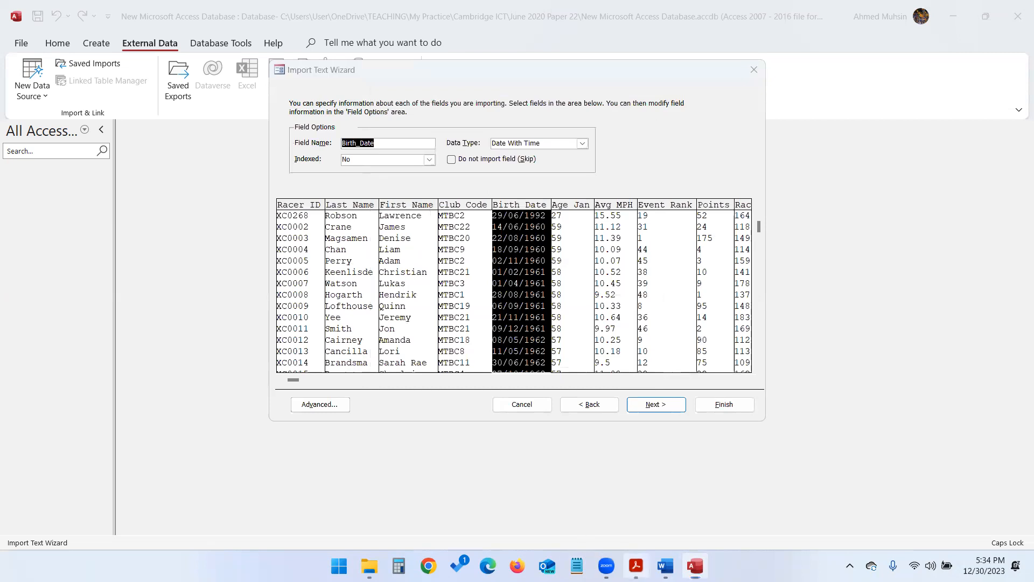
Compare the Age_Jan field's import type with the question paper's table and read the remaining required field types
left_click(636, 565)
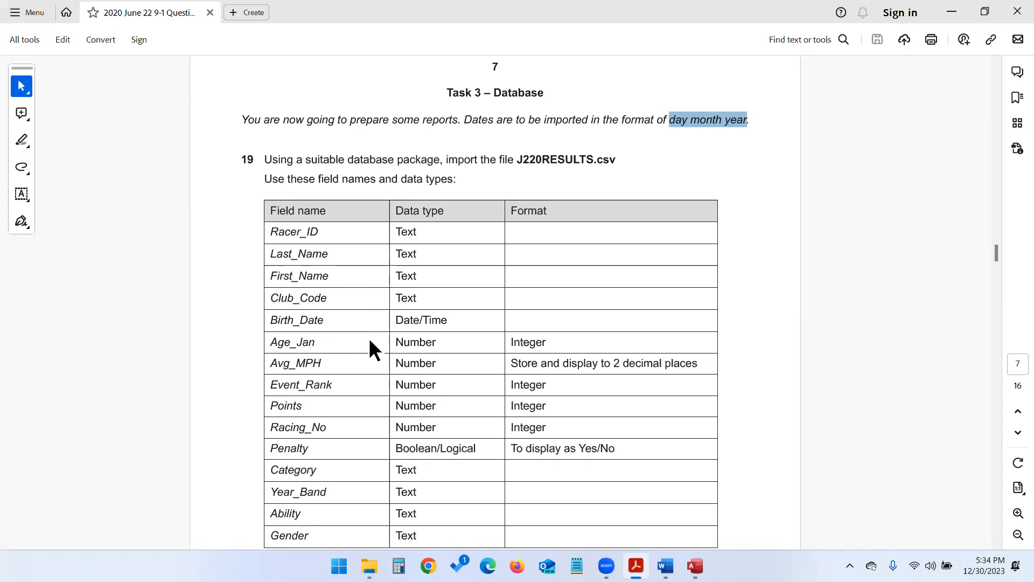
left_click(951, 12)
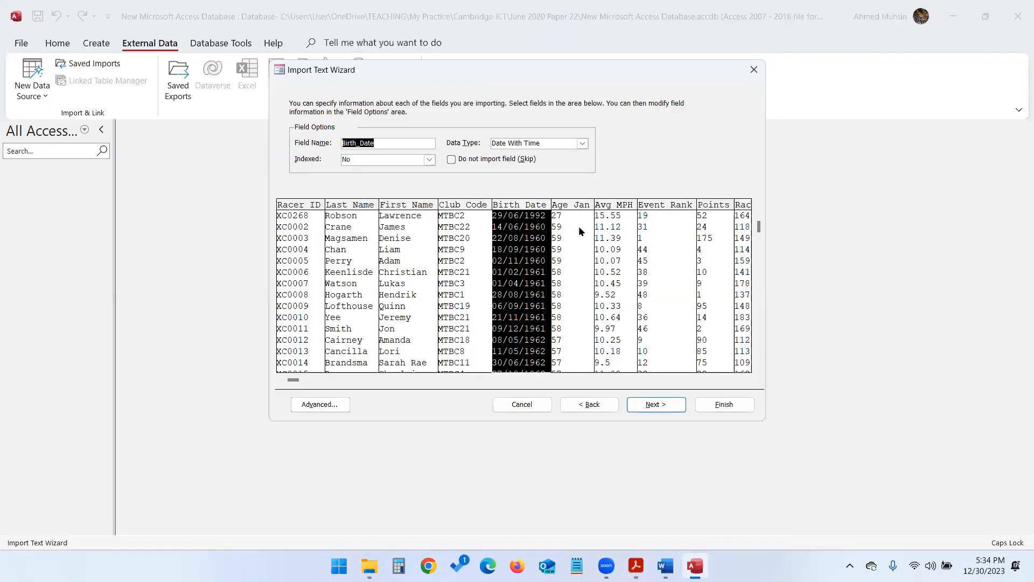
left_click(580, 230)
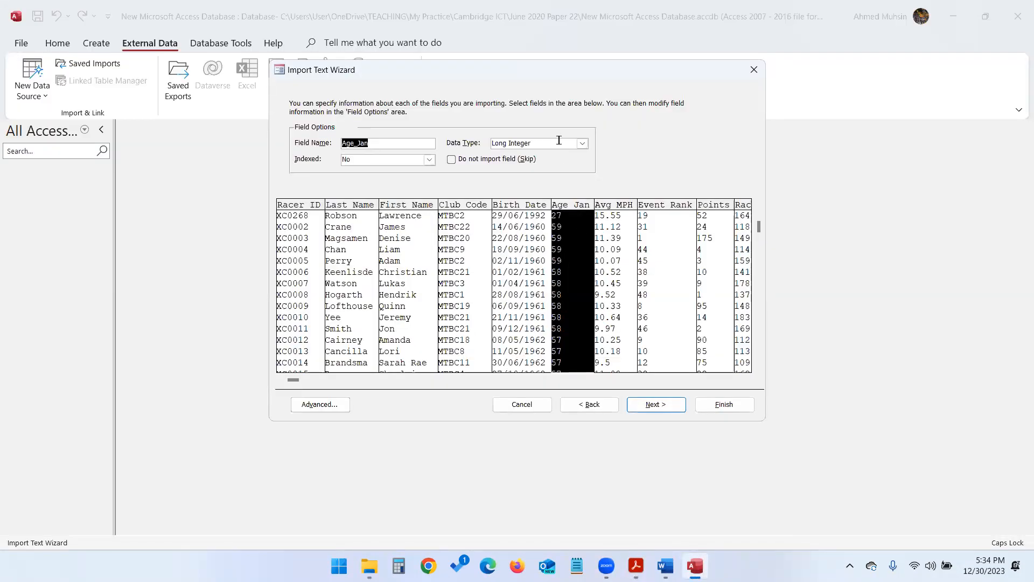
key("alt+Tab")
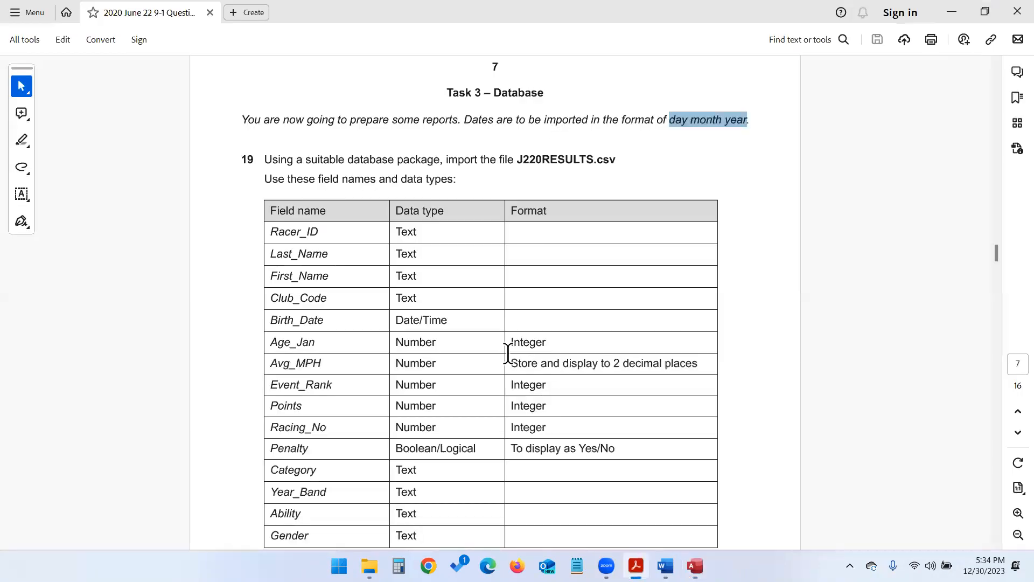
scroll(510, 353, "down", 3)
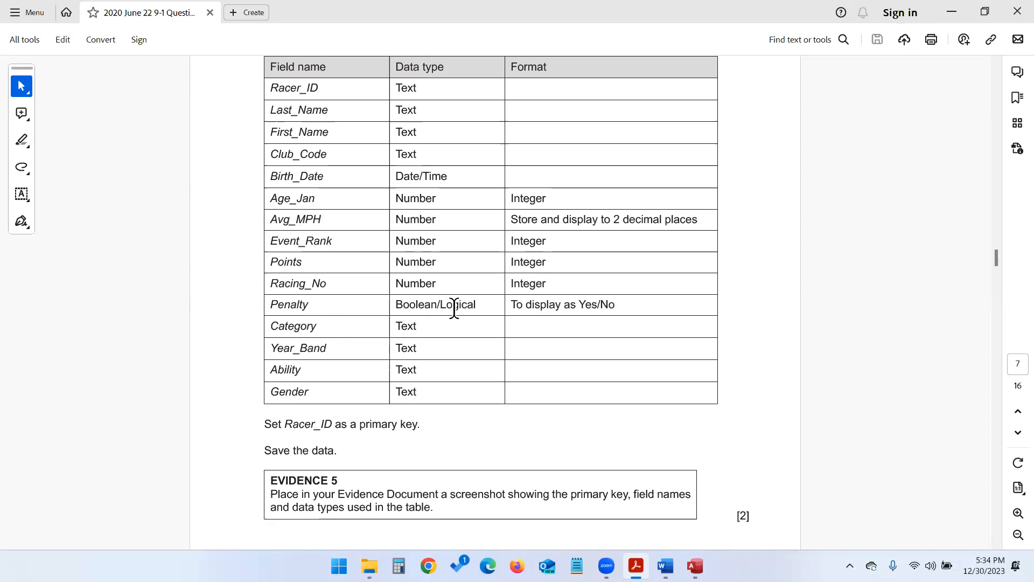
key("alt+Tab")
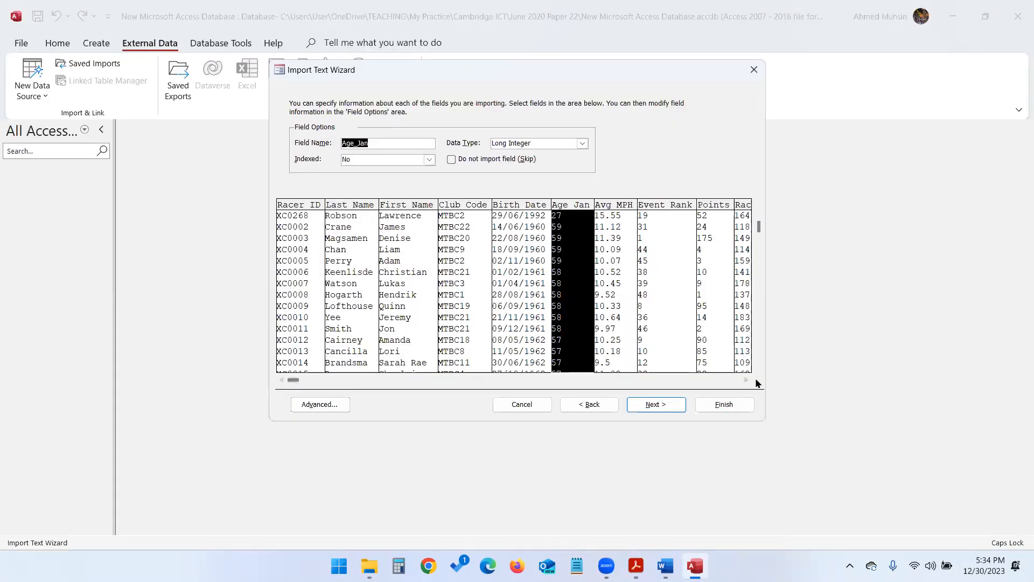
Set the Penalty field's data type to Yes/No in the text import and continue to the primary key options
left_click(745, 379)
left_click_drag(745, 380, 745, 380)
left_click(666, 215)
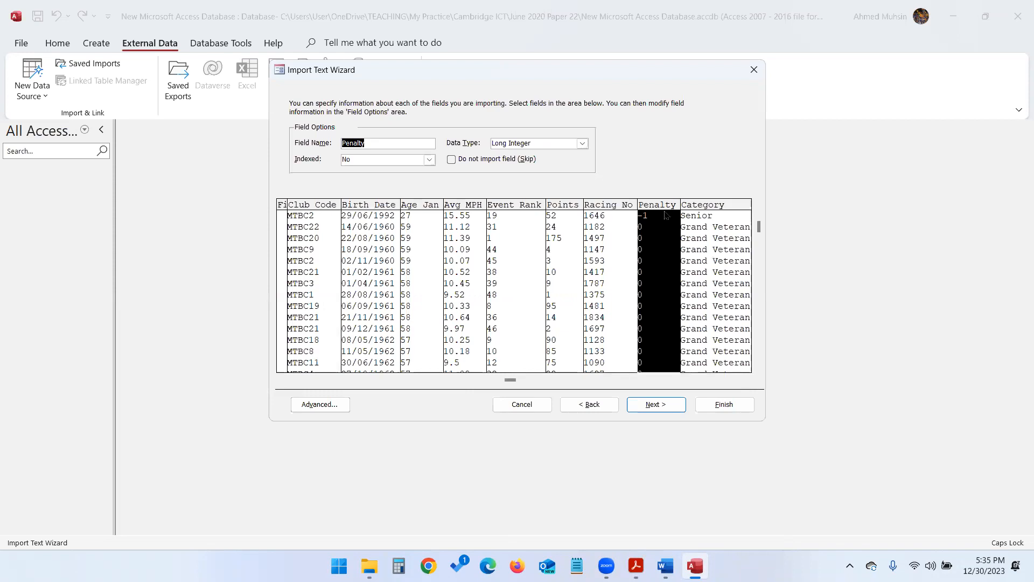
left_click(584, 145)
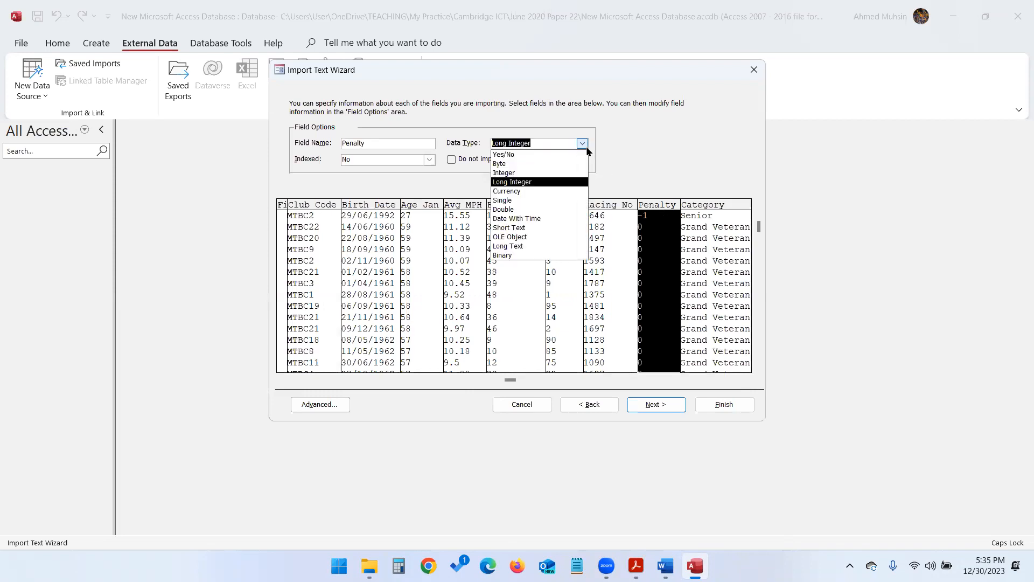
left_click(549, 155)
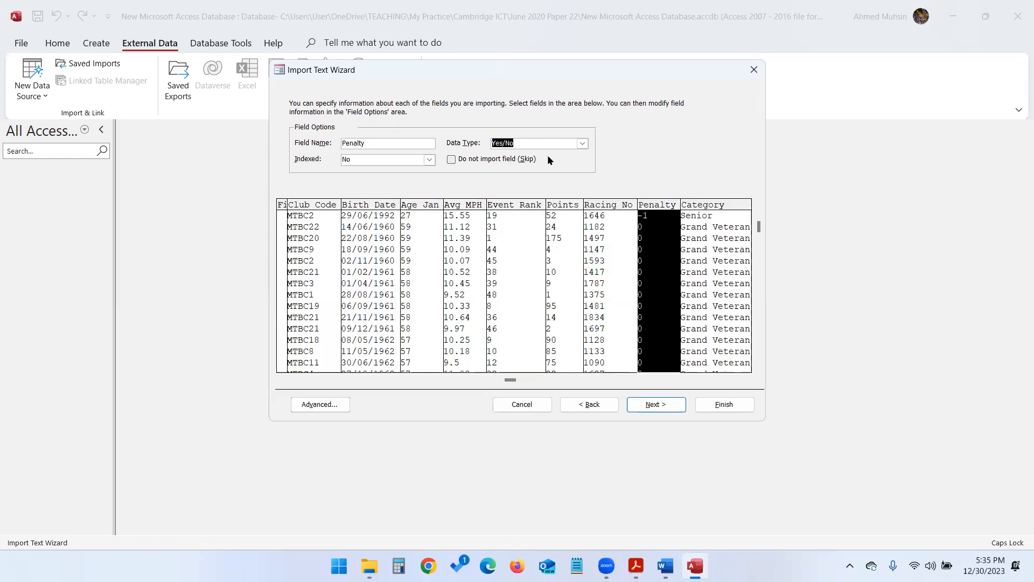
left_click(649, 411)
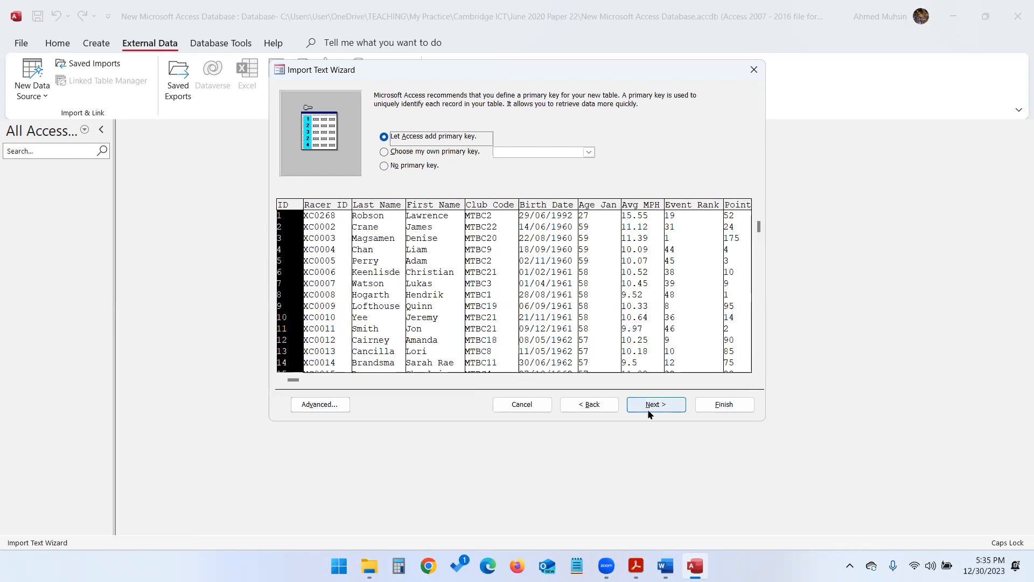
Check the required primary key in the question paper and choose Racer_ID as the imported table's primary key
left_click(635, 566)
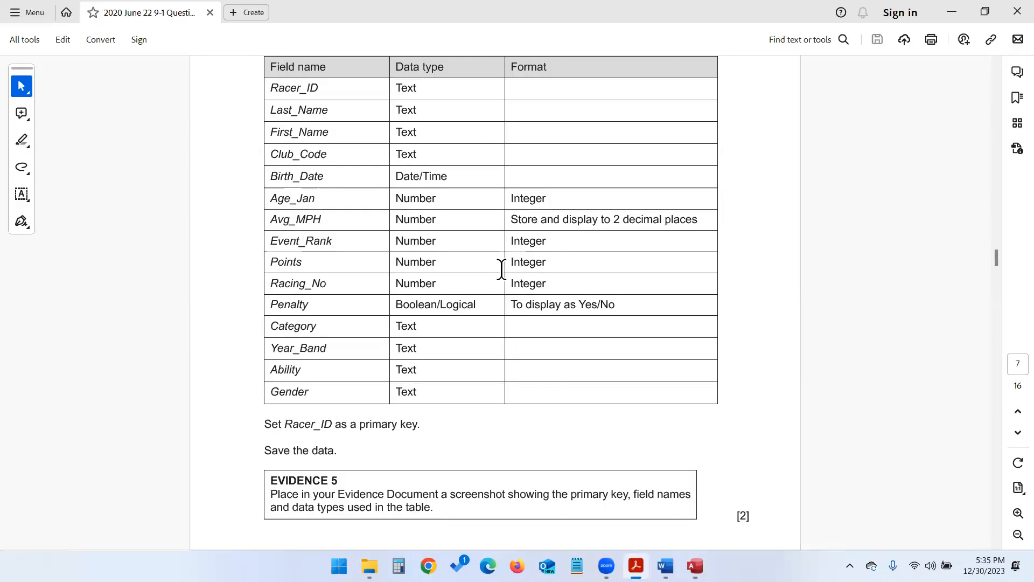
left_click_drag(284, 423, 338, 426)
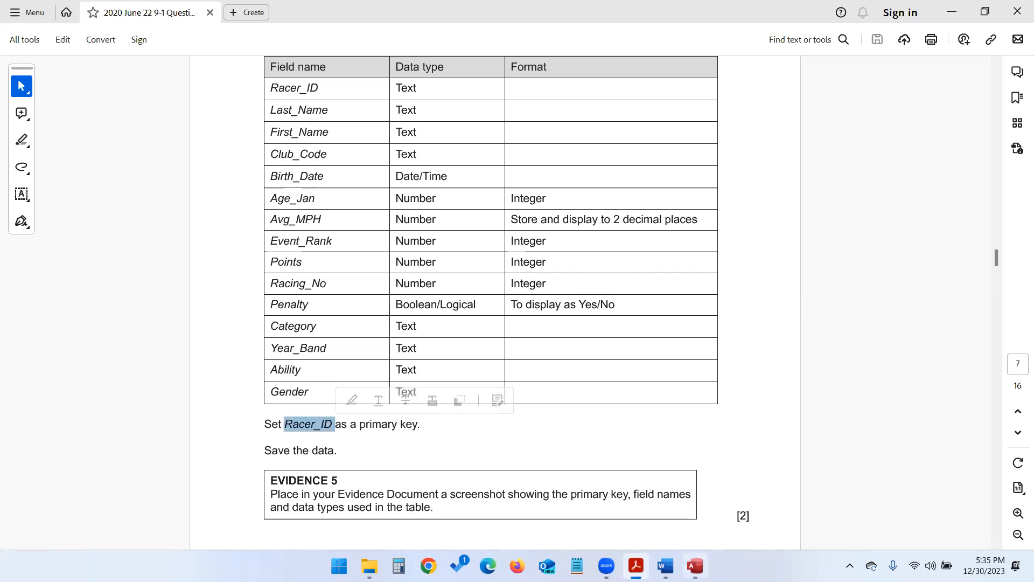
left_click(694, 565)
left_click(444, 153)
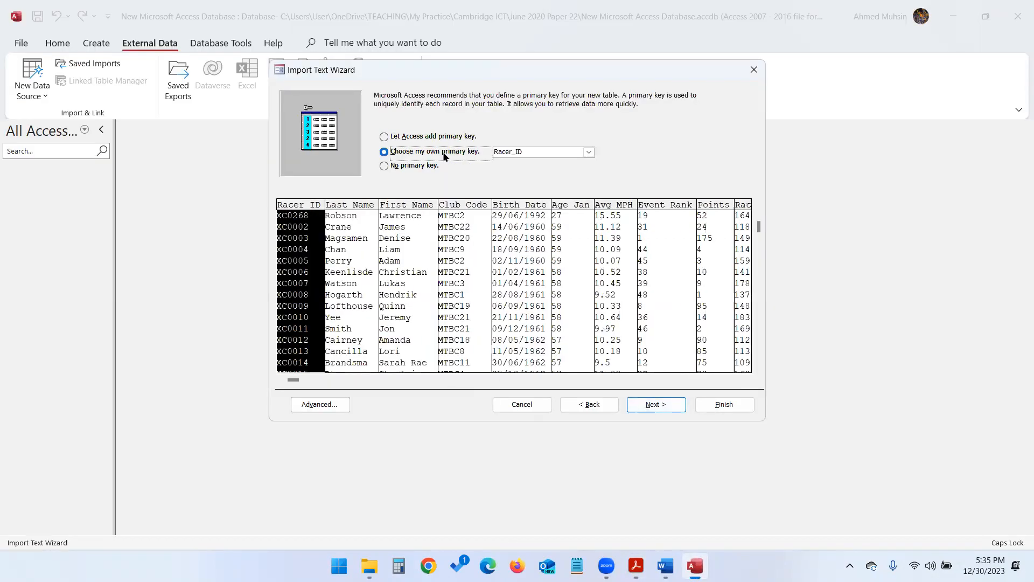
left_click(534, 152)
left_click(664, 409)
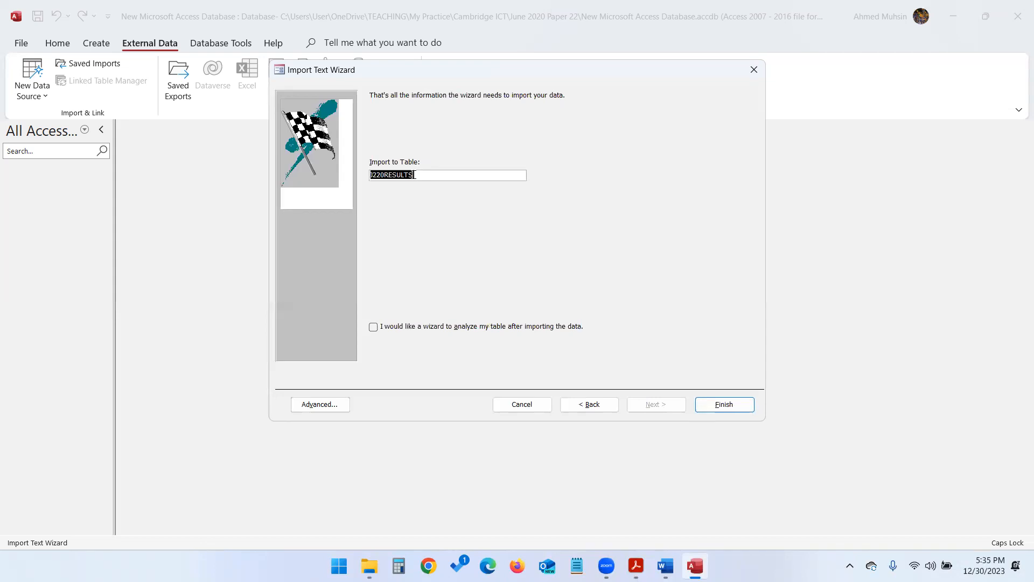
Finish importing to the J220RESULTS table without saving the import steps, and open the new table
left_click(702, 402)
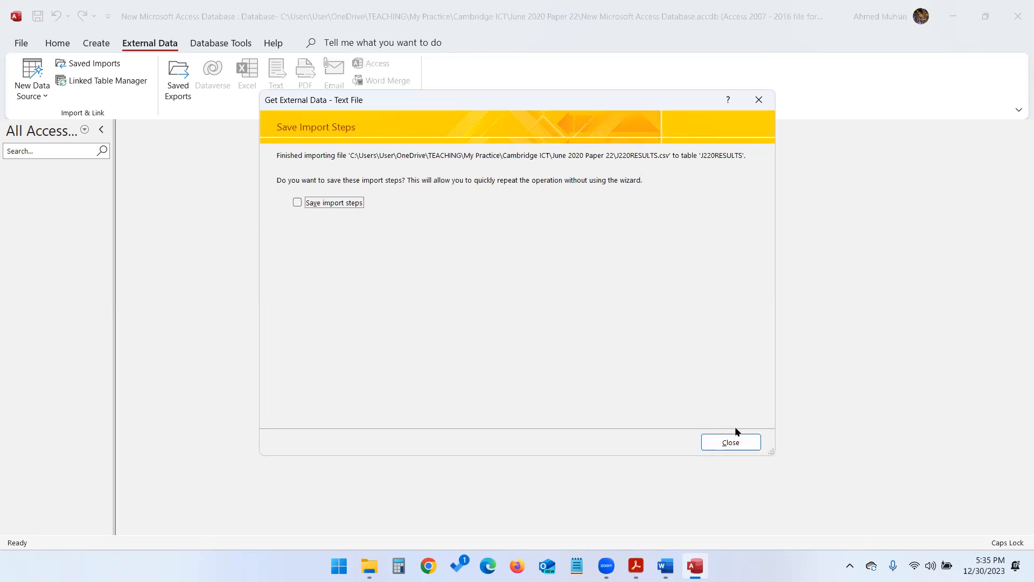
left_click(738, 440)
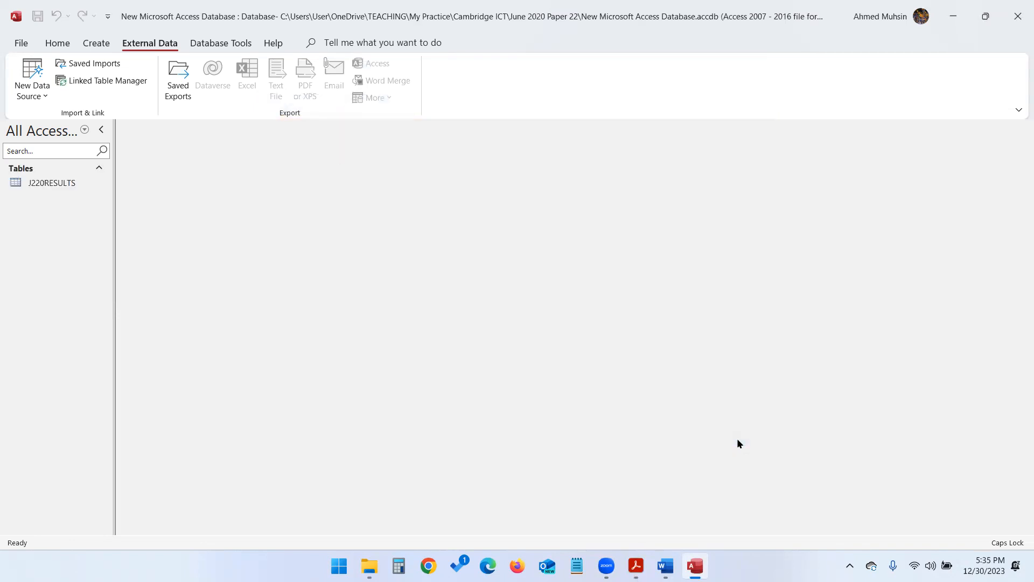
double_click(67, 183)
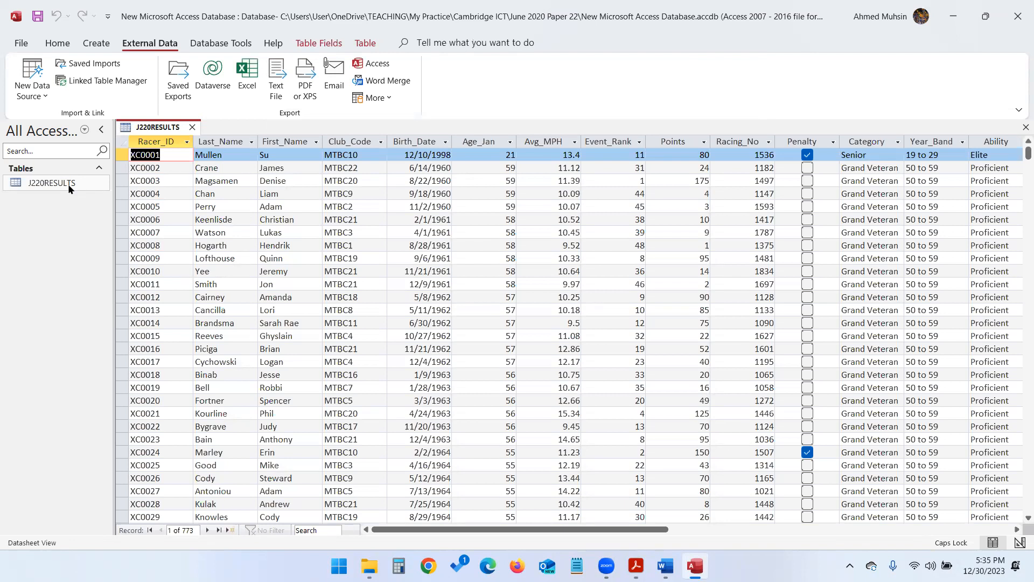
Read the Evidence 5 screenshot requirement in the question paper and return to the database
left_click(636, 566)
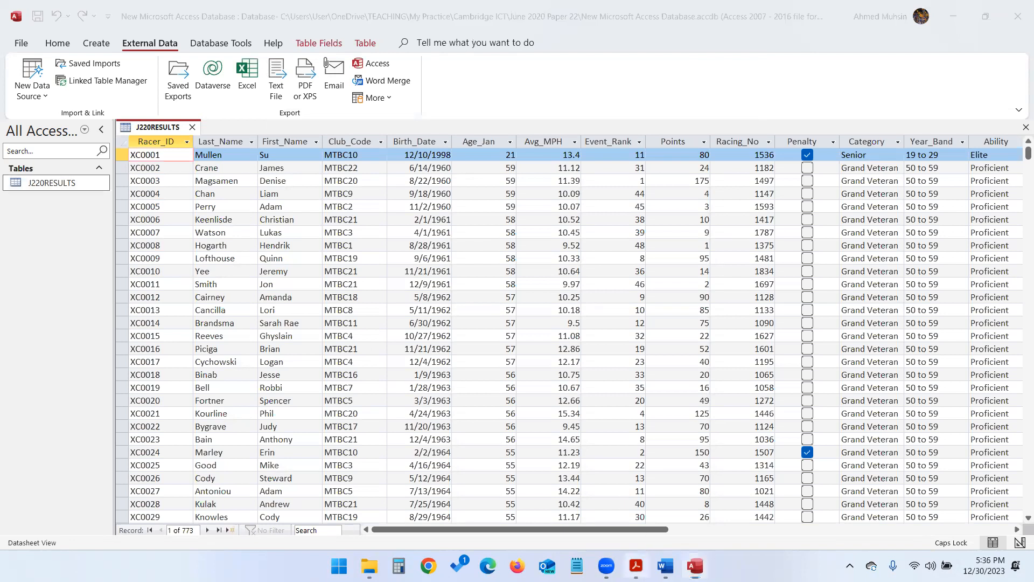
scroll(545, 386, "down", 3)
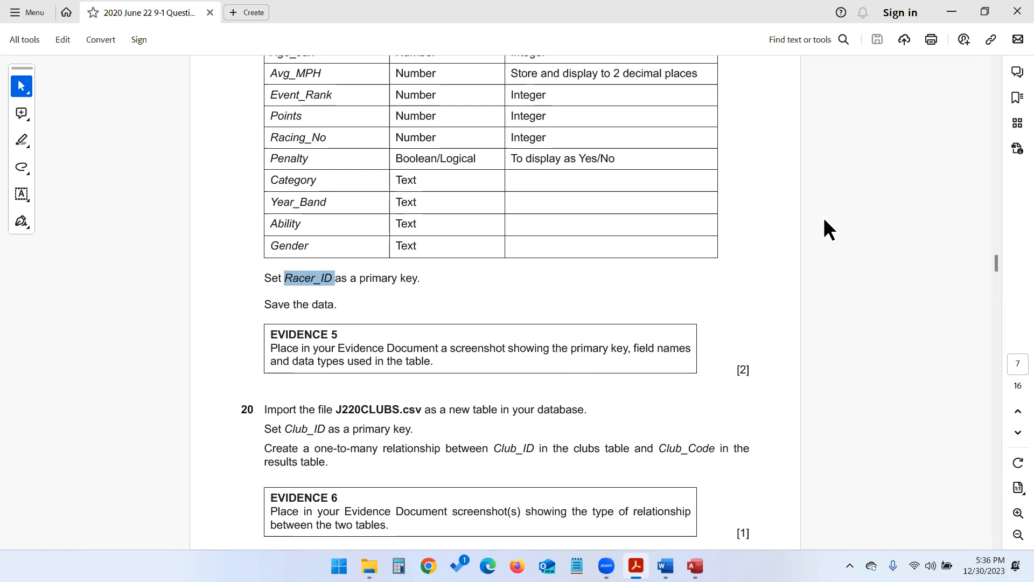
double_click(940, 12)
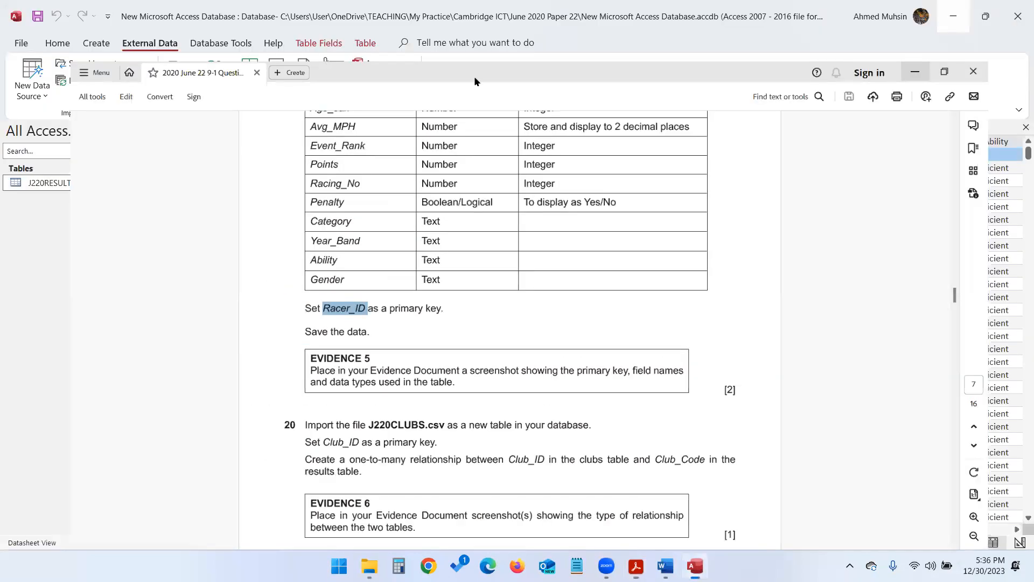
key("alt+Tab")
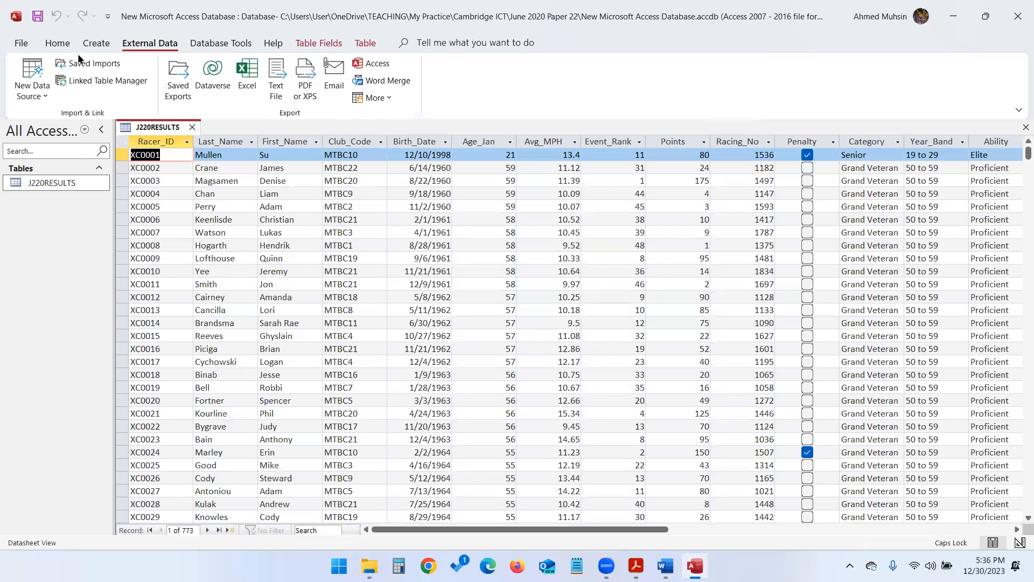
Show the J220RESULTS table in Design View and capture a full-screen screenshot of its fields and primary key
left_click(58, 46)
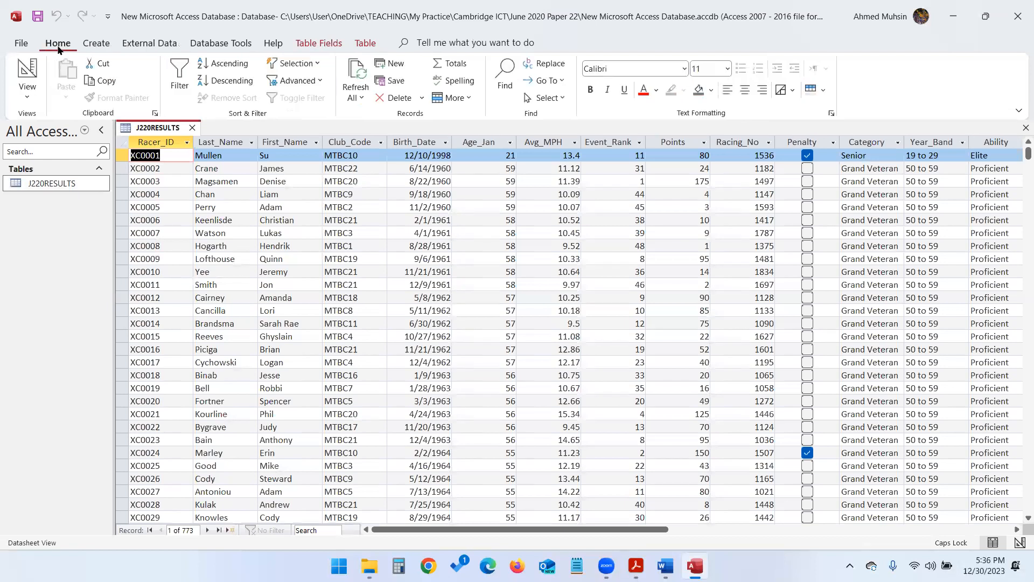
left_click(30, 92)
left_click(57, 154)
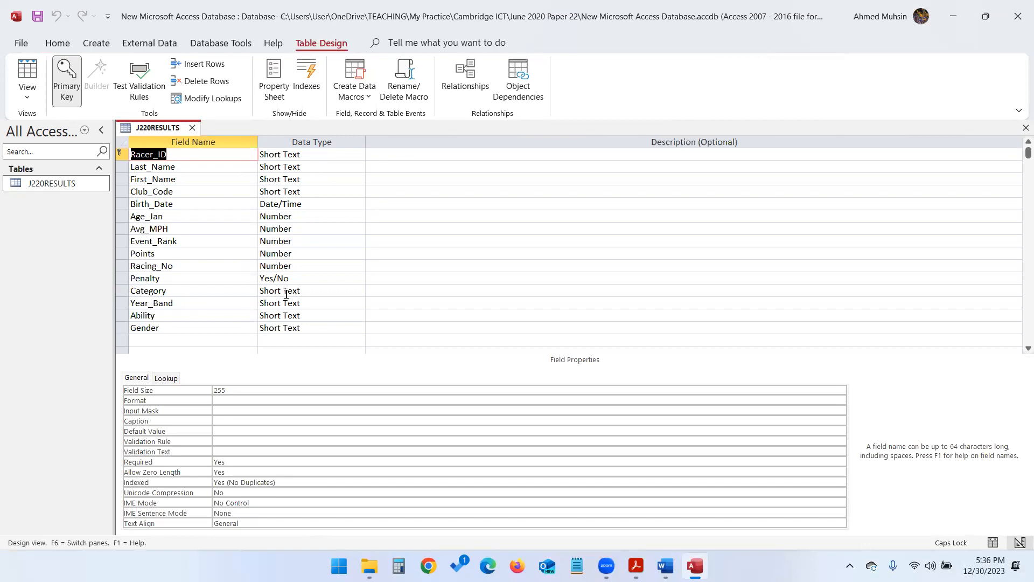
key("super+shift+s")
left_click_drag(6, 7, 1030, 579)
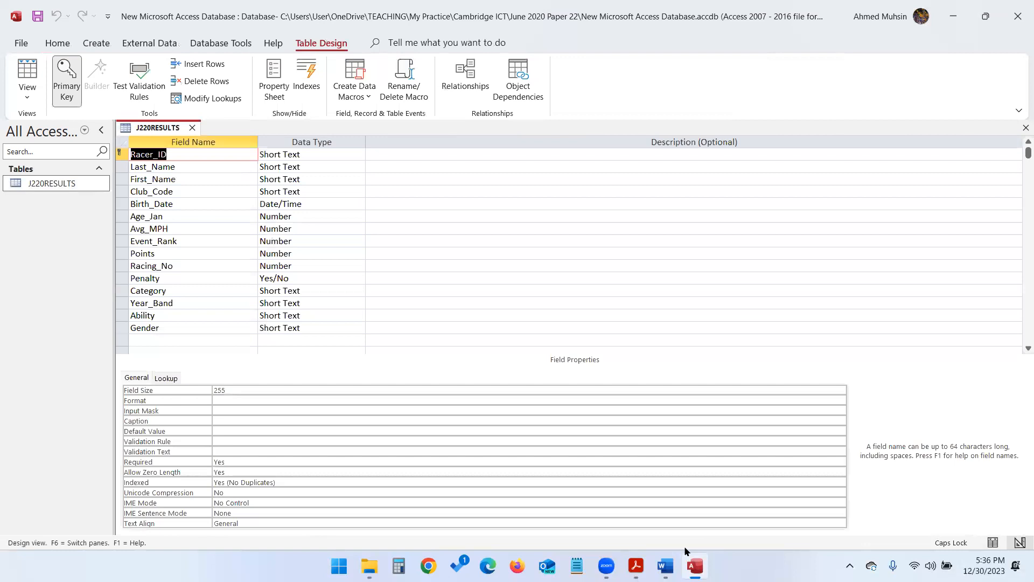
Switch to the J220EVIDENCE1234 Word document and paste the screenshot under Step 19 - EVIDENCE 5
left_click(665, 566)
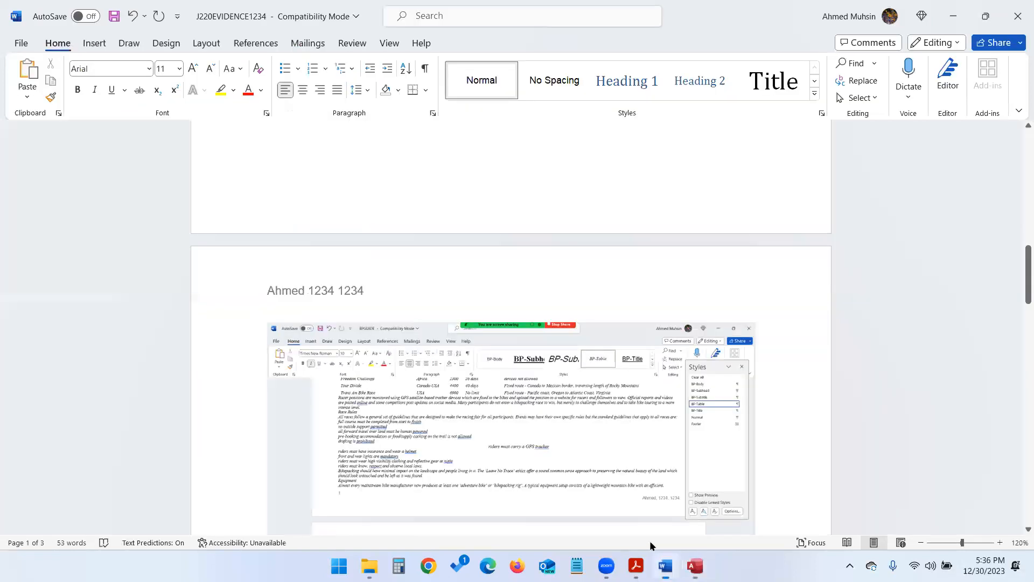
scroll(529, 289, "down", 5)
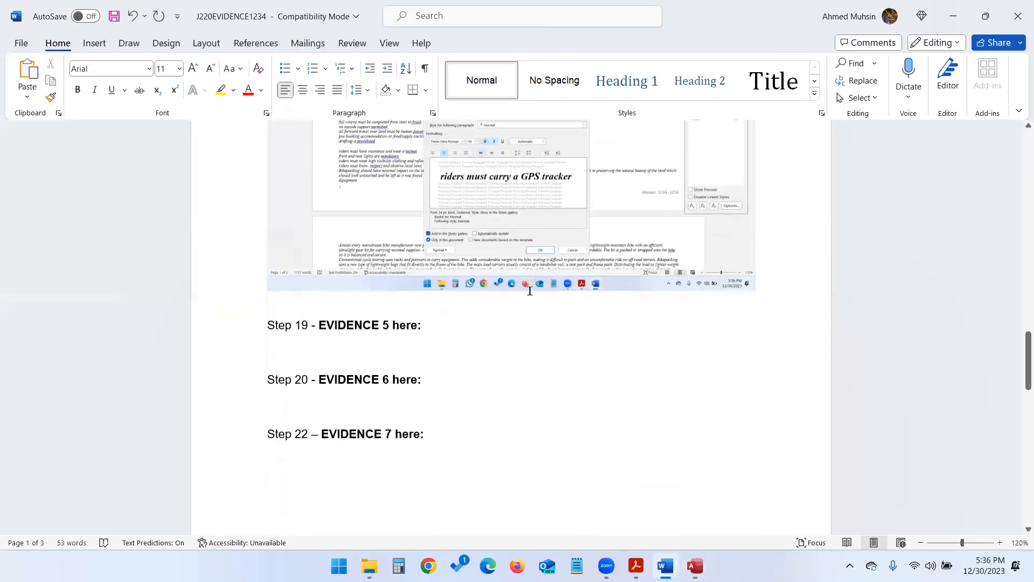
left_click(312, 336)
key("ctrl+v")
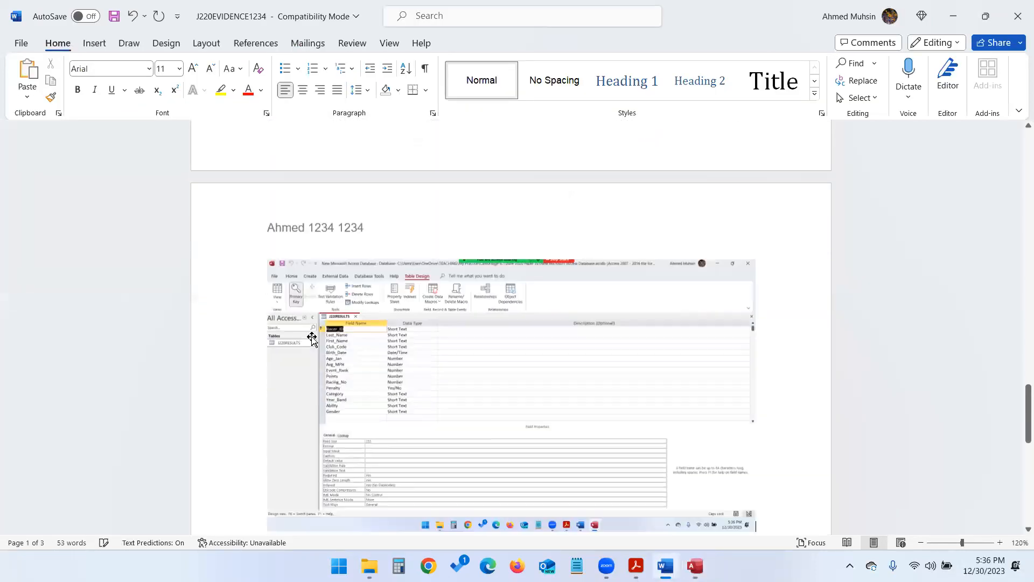
Switch to the question paper and read task 20 about importing the clubs file and relating the tables
key("alt+Tab")
key("alt+Tab")
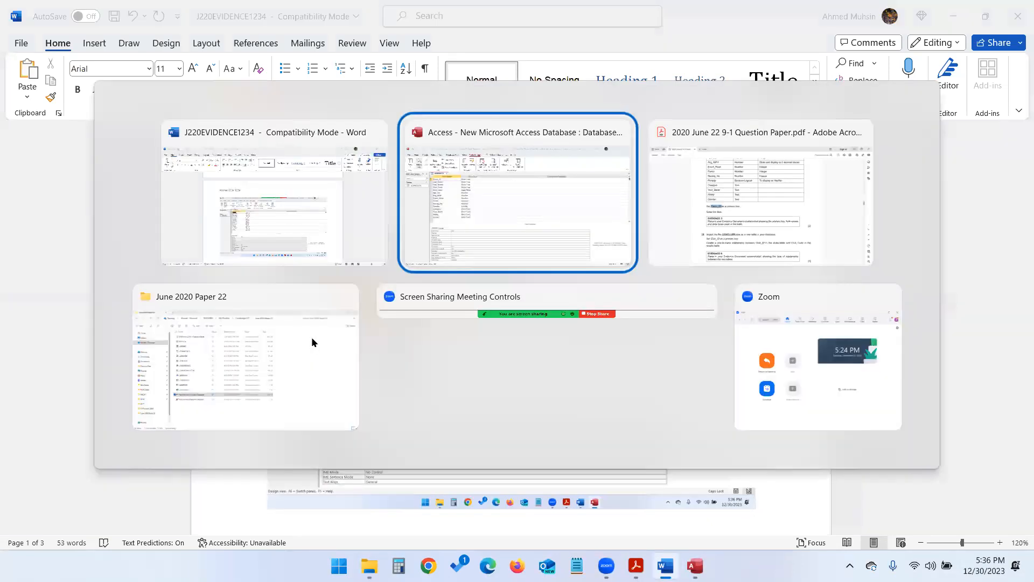
scroll(312, 335, "down", 5)
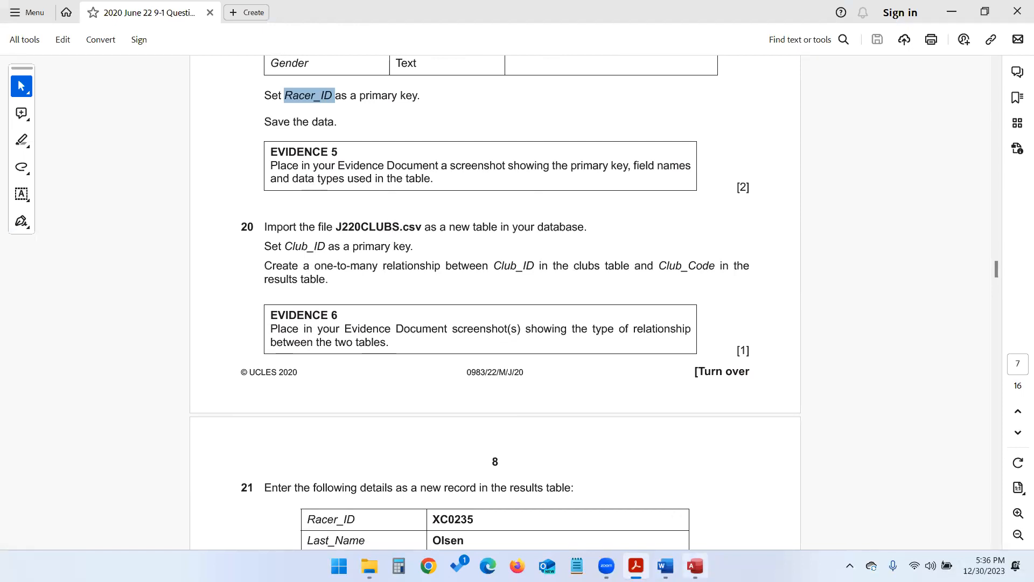
Switch back to Access and return the J220RESULTS table to Datasheet View
left_click(695, 566)
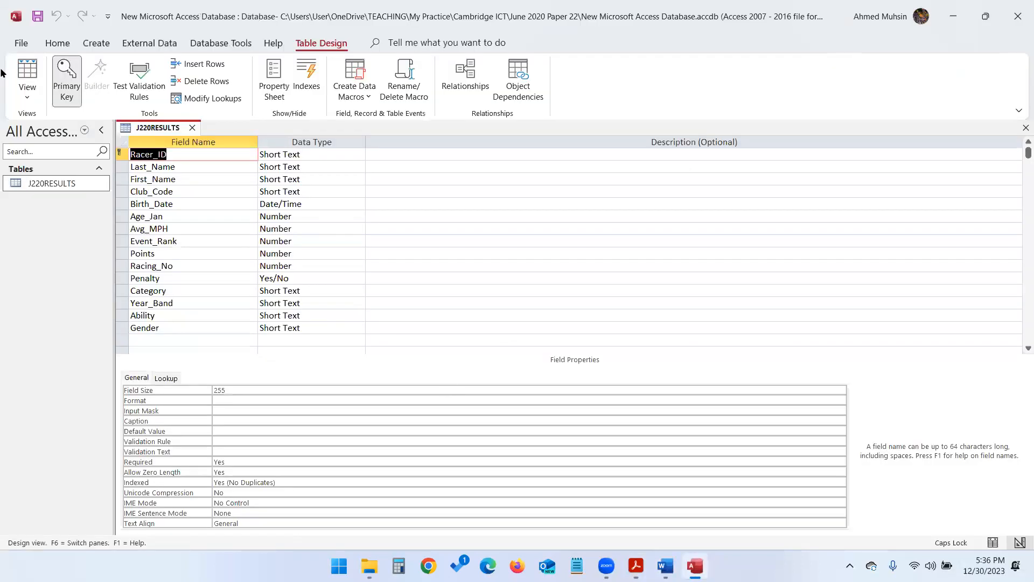
left_click(27, 95)
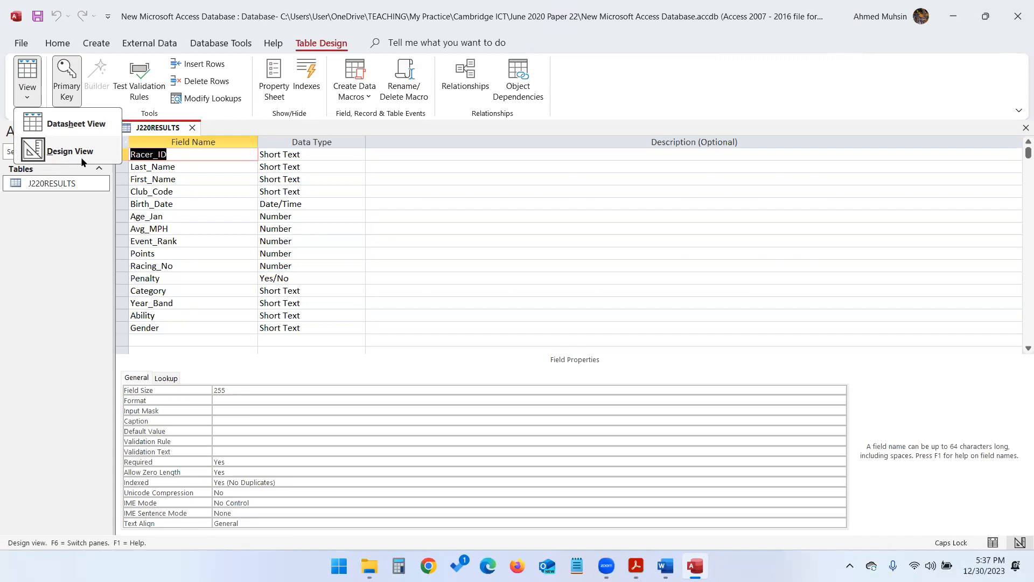
left_click(81, 131)
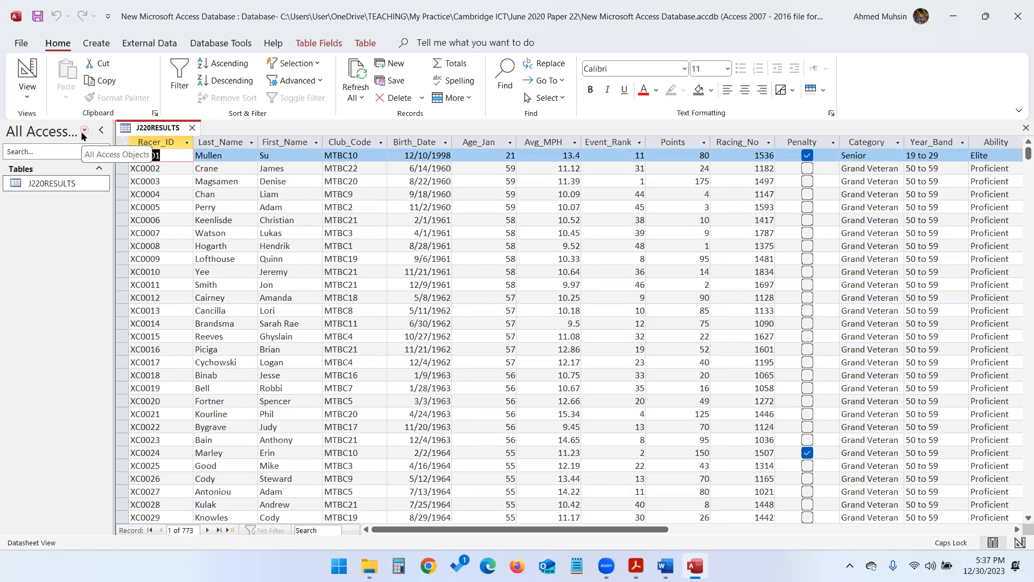
Start a text file import of J220CLUBS.csv into a new table, checking the file name against the question paper and keeping the delimited format
left_click(165, 46)
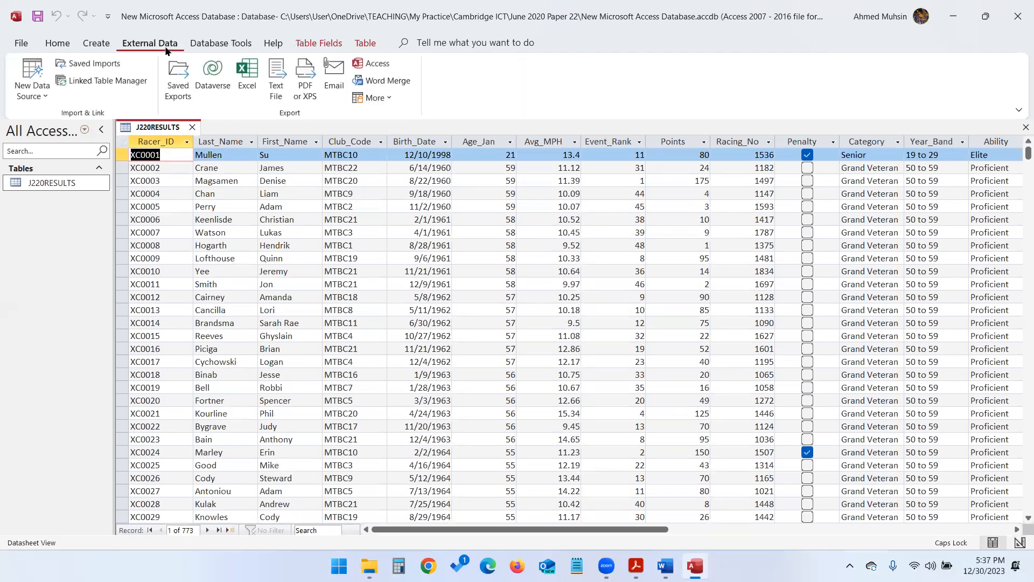
left_click(34, 98)
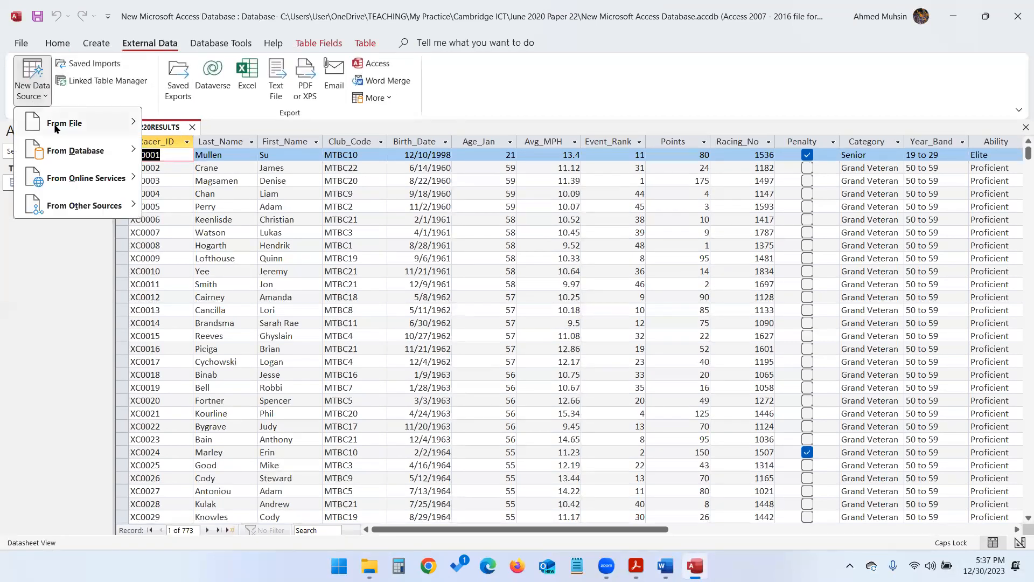
mouse_move(55, 128)
left_click(191, 209)
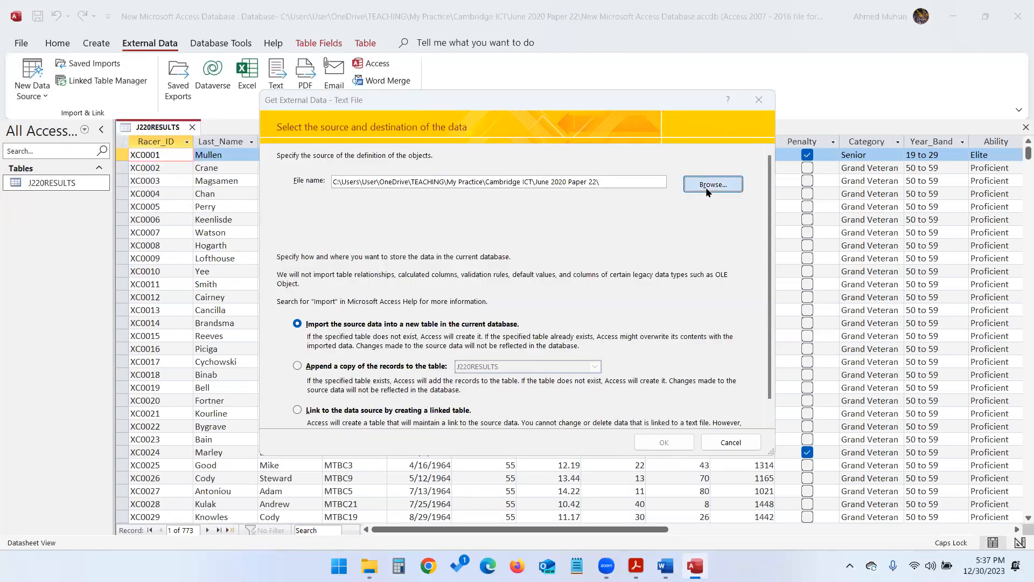
left_click(707, 186)
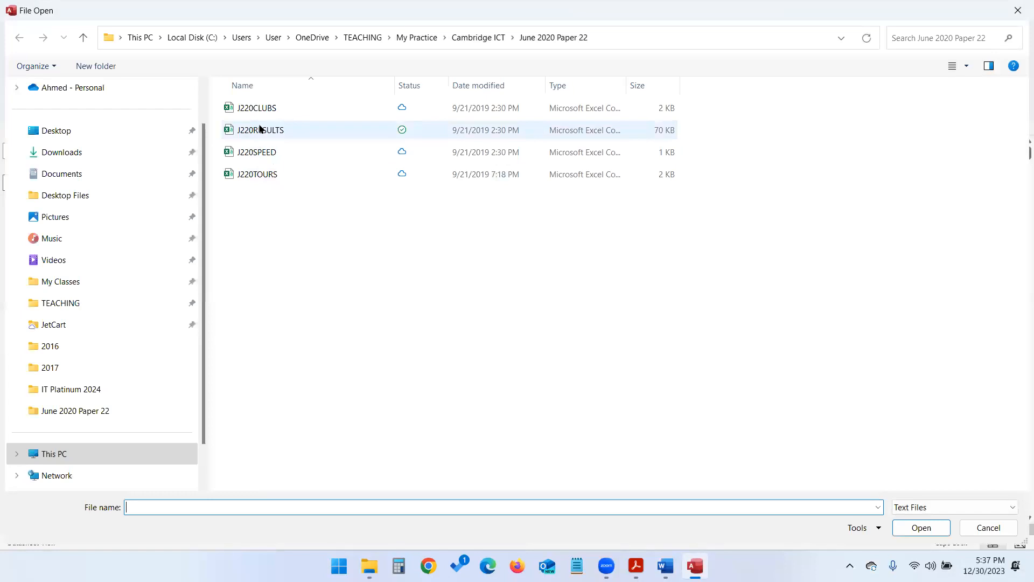
left_click(261, 115)
key("alt+Tab")
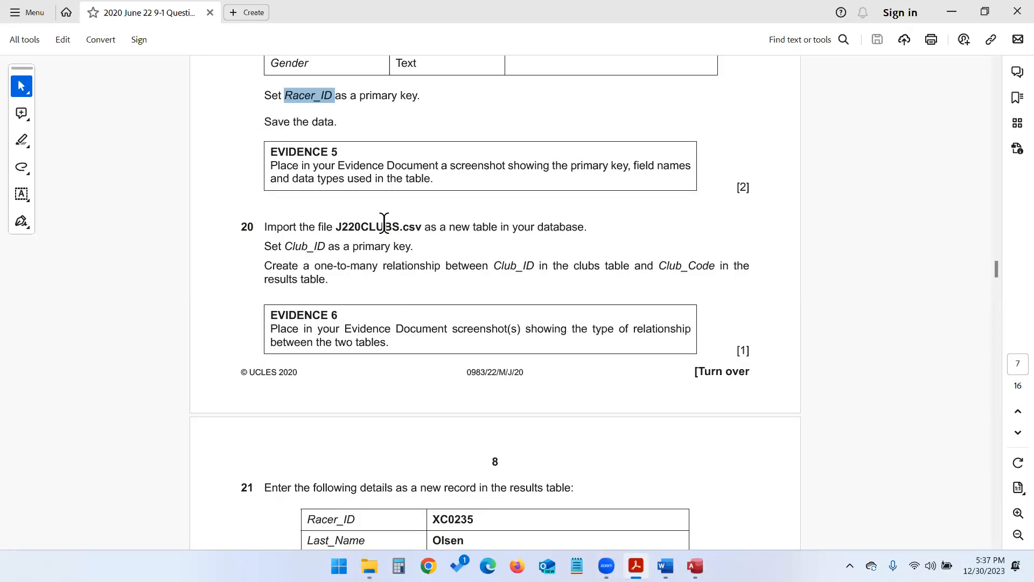
key("alt+Tab")
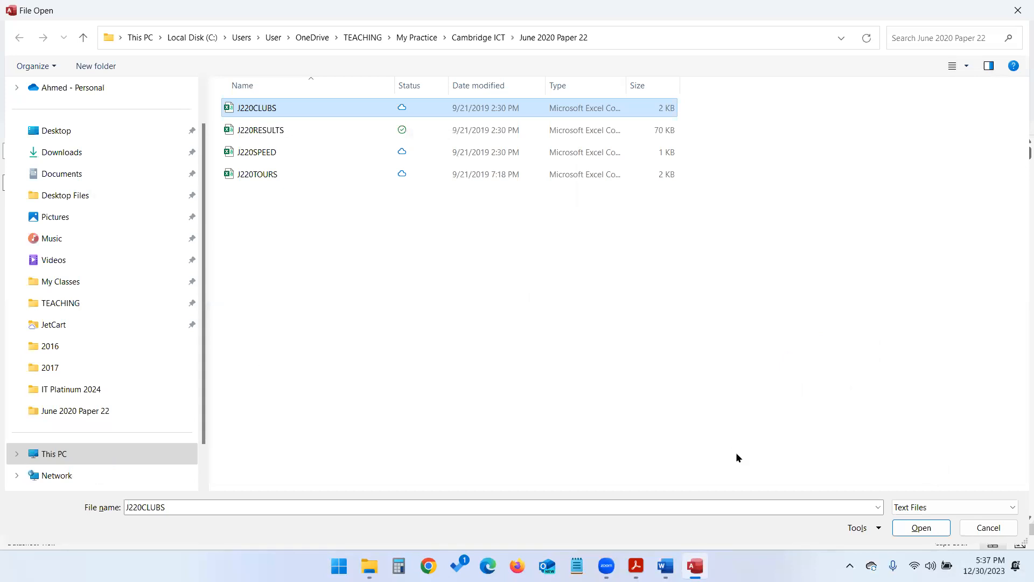
left_click(904, 529)
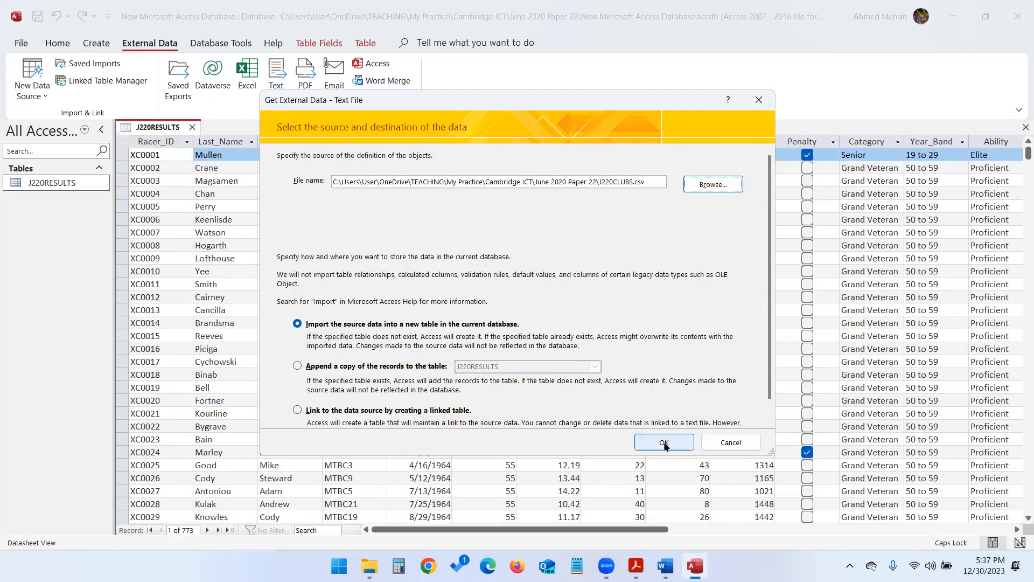
left_click(664, 442)
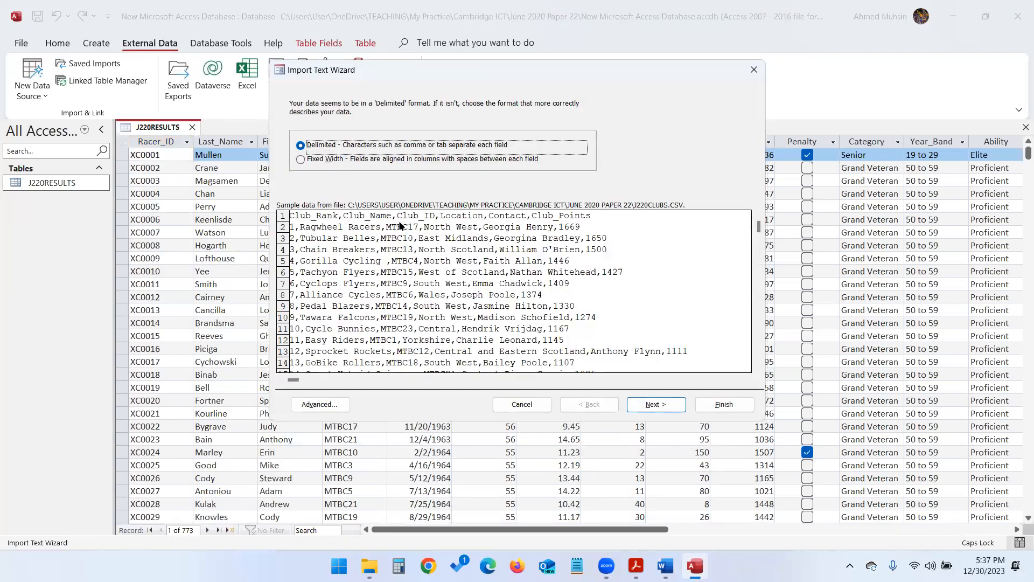
left_click(636, 405)
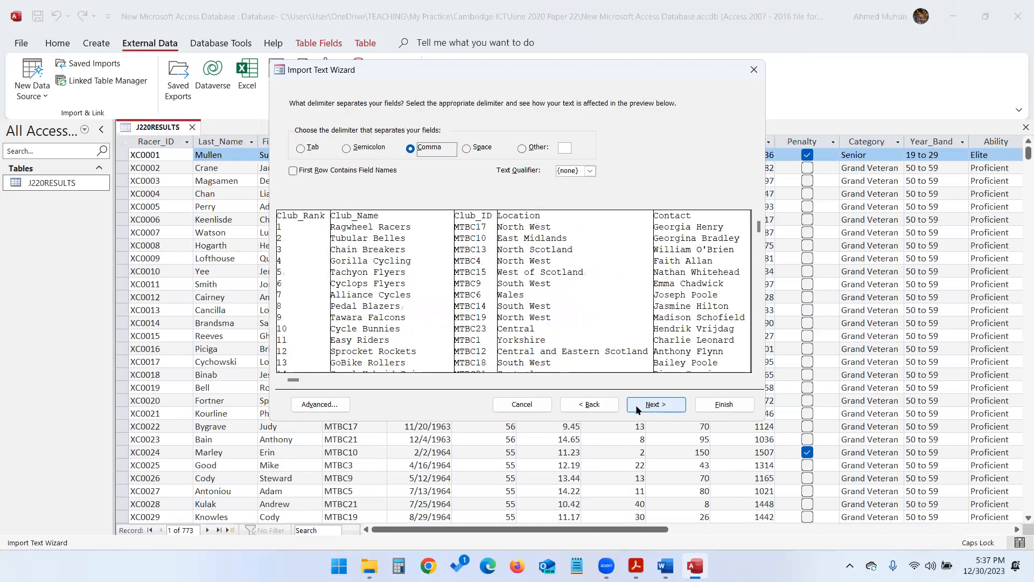
Treat the first row of the comma-delimited clubs file as field names and review the field options without changing them
left_click(327, 171)
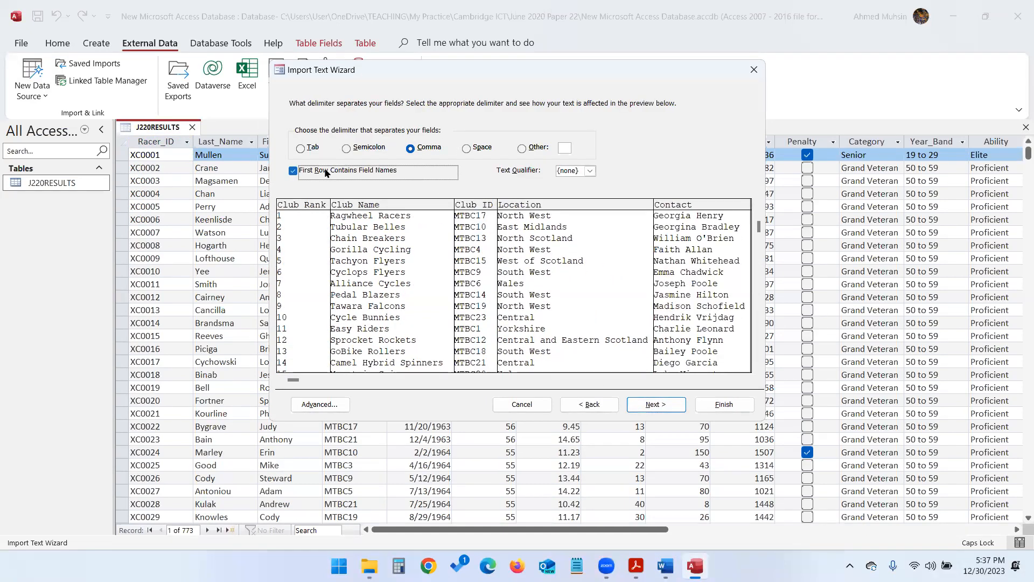
left_click(635, 403)
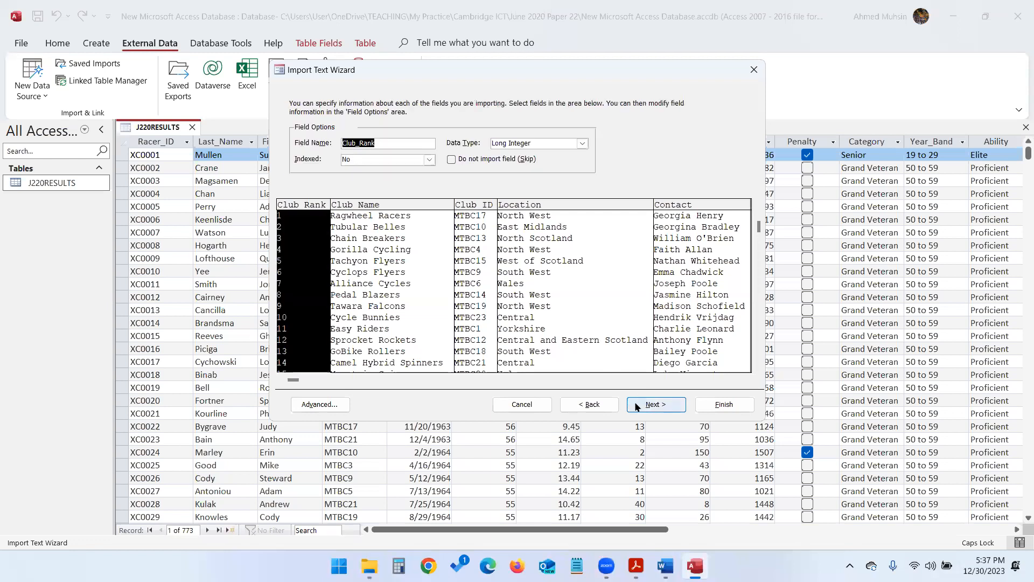
left_click(745, 380)
left_click_drag(744, 380, 268, 366)
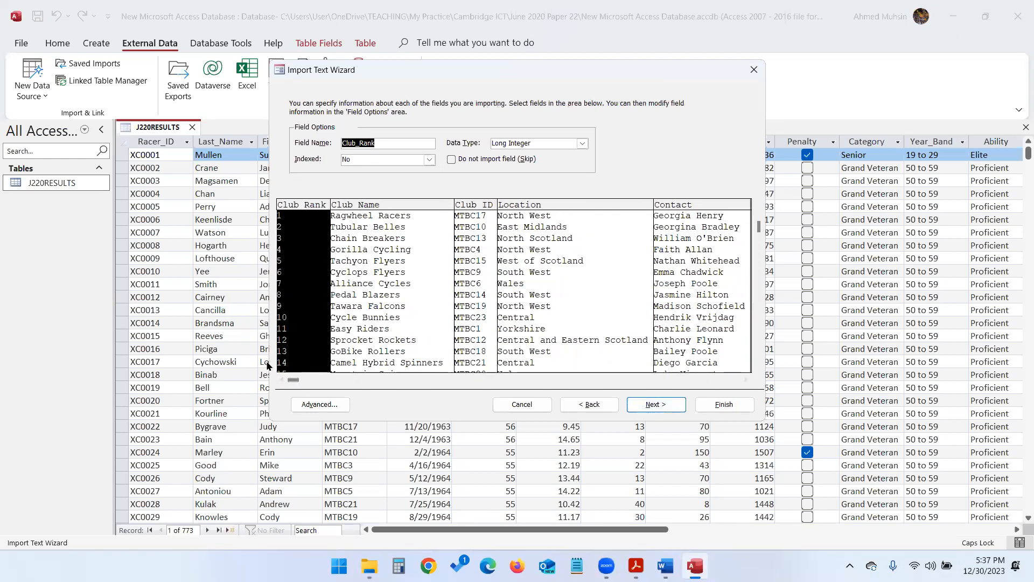
Switch to the question paper, read task 20's primary key and relationship instructions, and return to the Access import
key("alt+Tab")
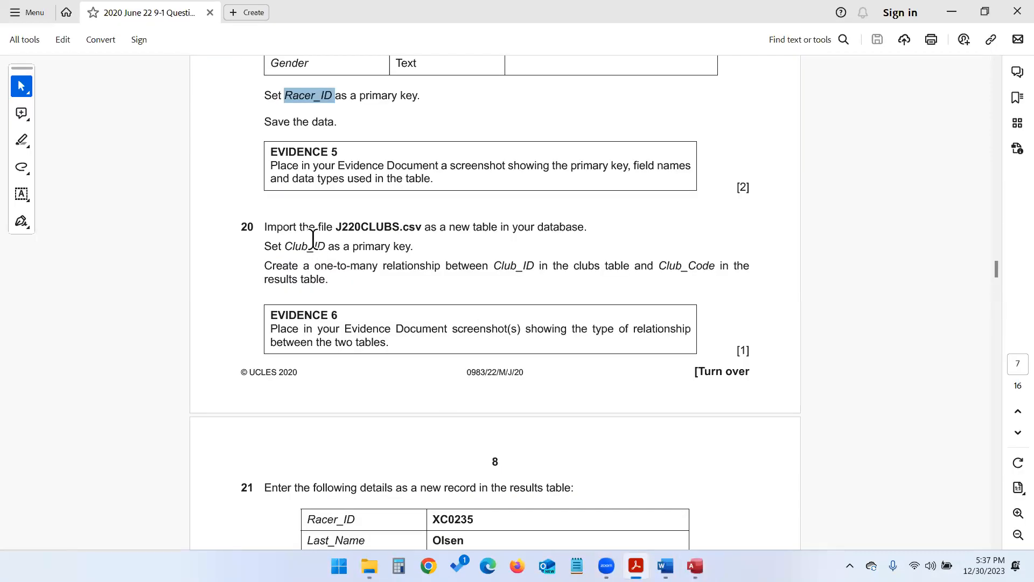
left_click_drag(264, 246, 343, 294)
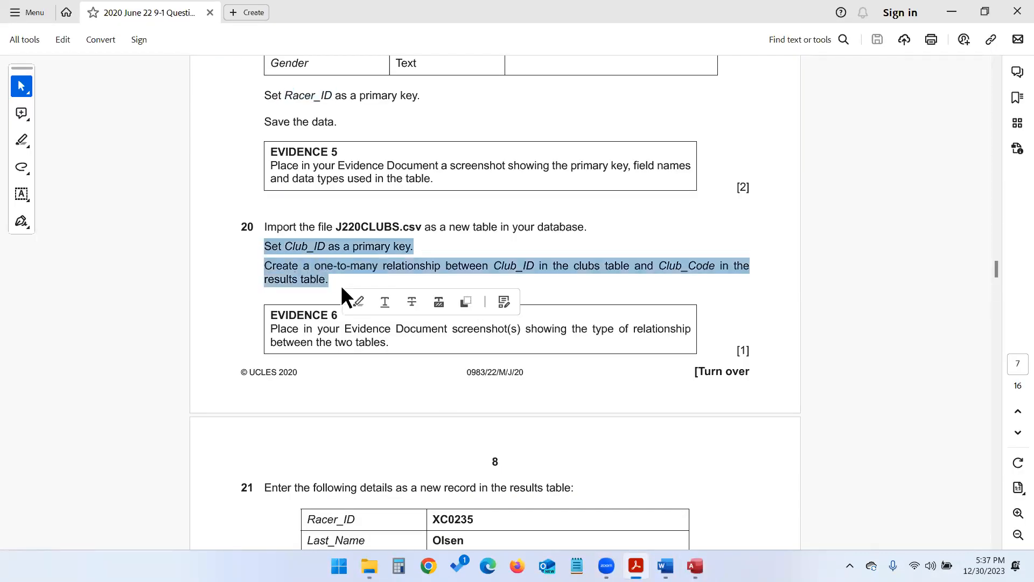
key("alt+Tab")
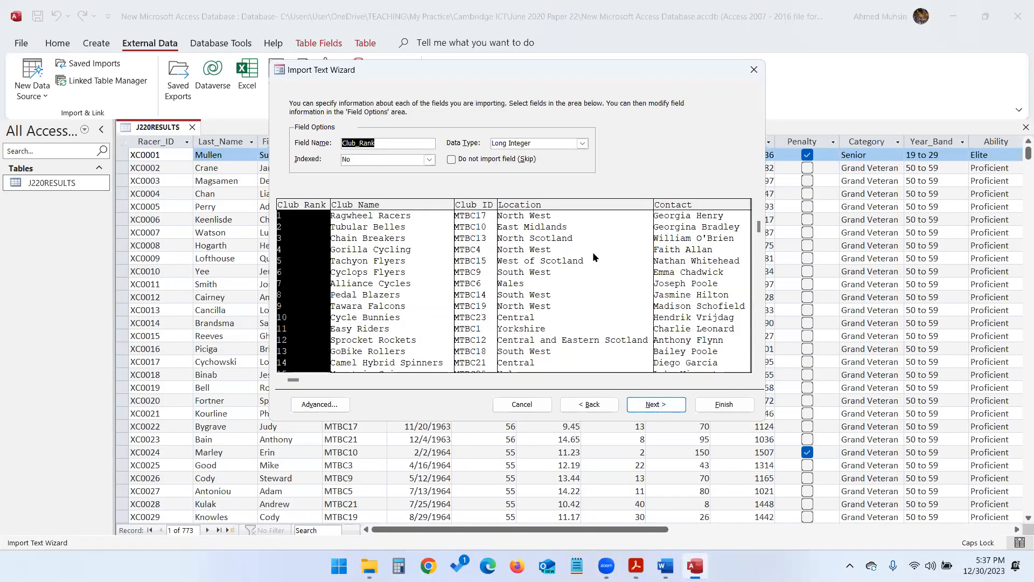
Choose Club_ID as the primary key of the imported clubs table, checking the field name against the question paper
left_click(651, 405)
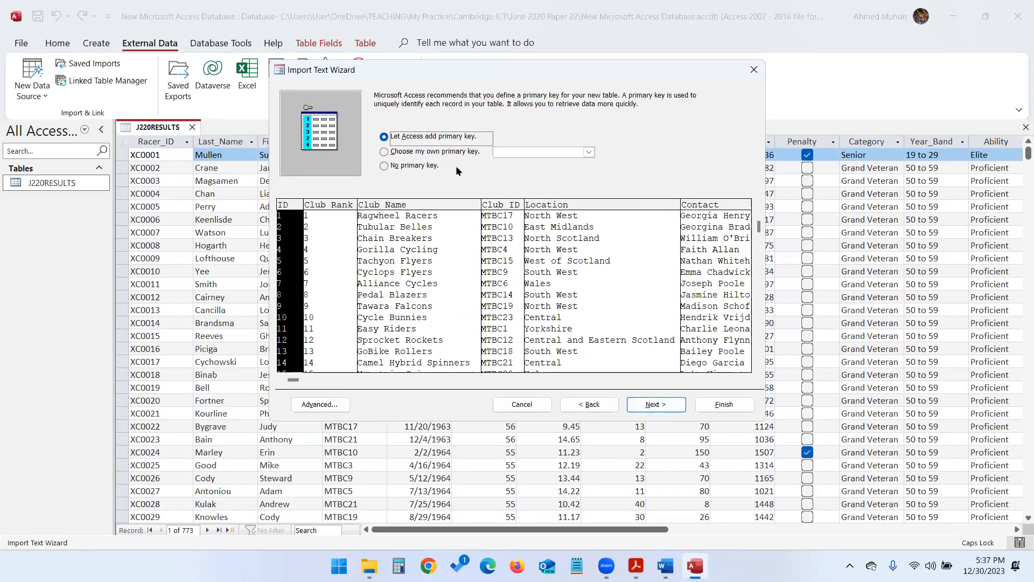
left_click(438, 153)
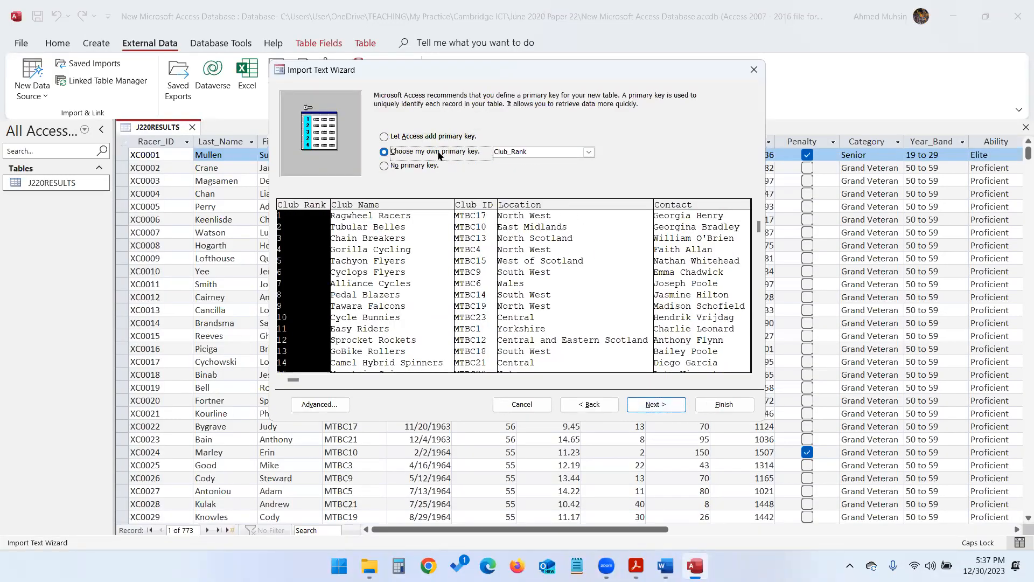
key("alt+Tab")
left_click(284, 248)
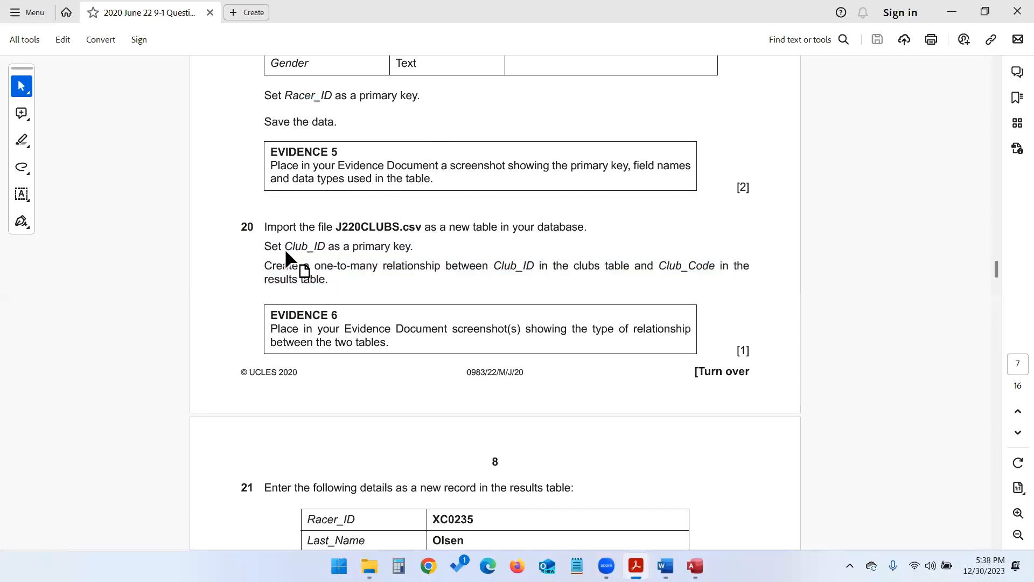
left_click_drag(284, 248, 325, 247)
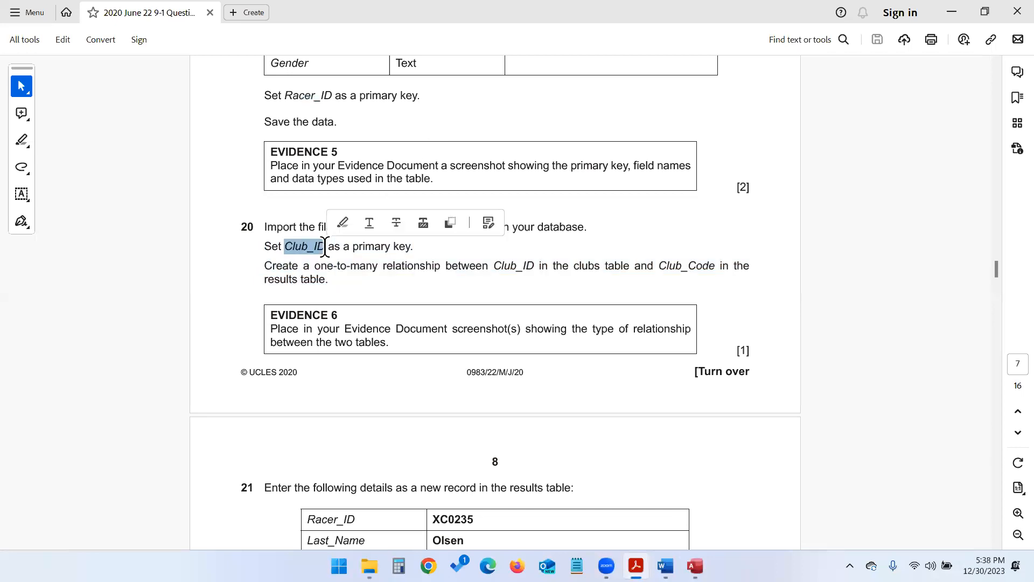
key("alt+Tab")
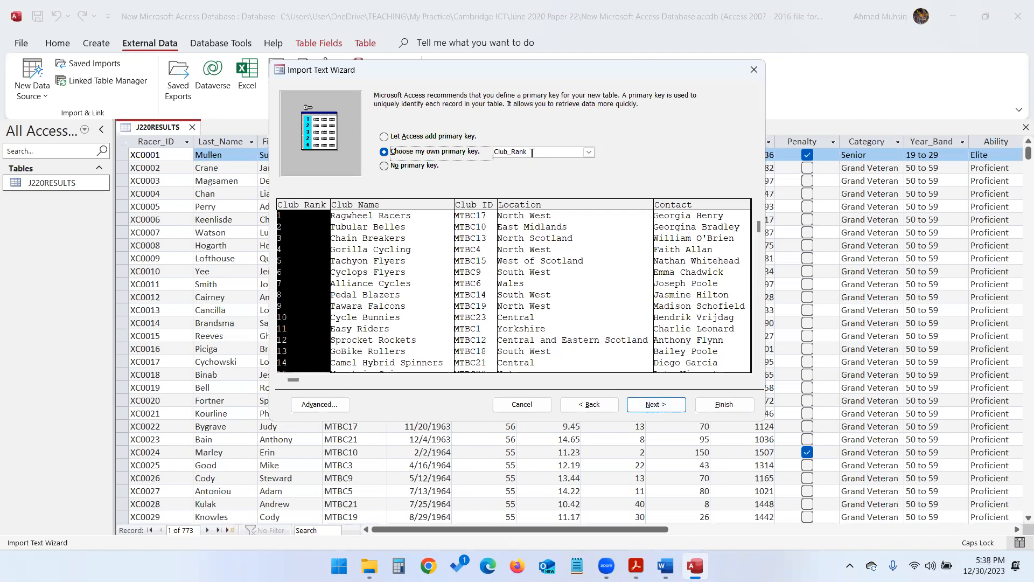
left_click(589, 152)
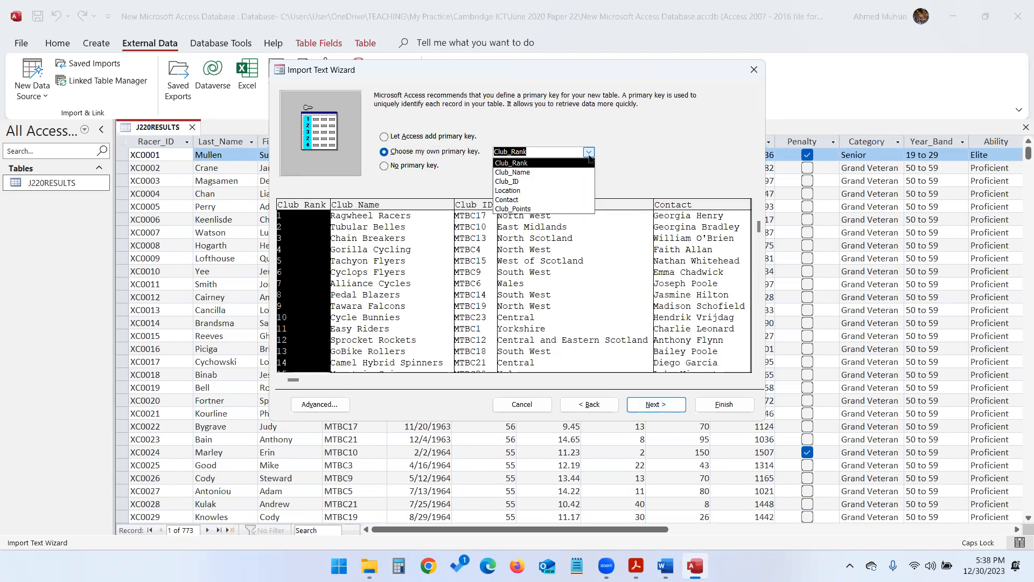
left_click(550, 182)
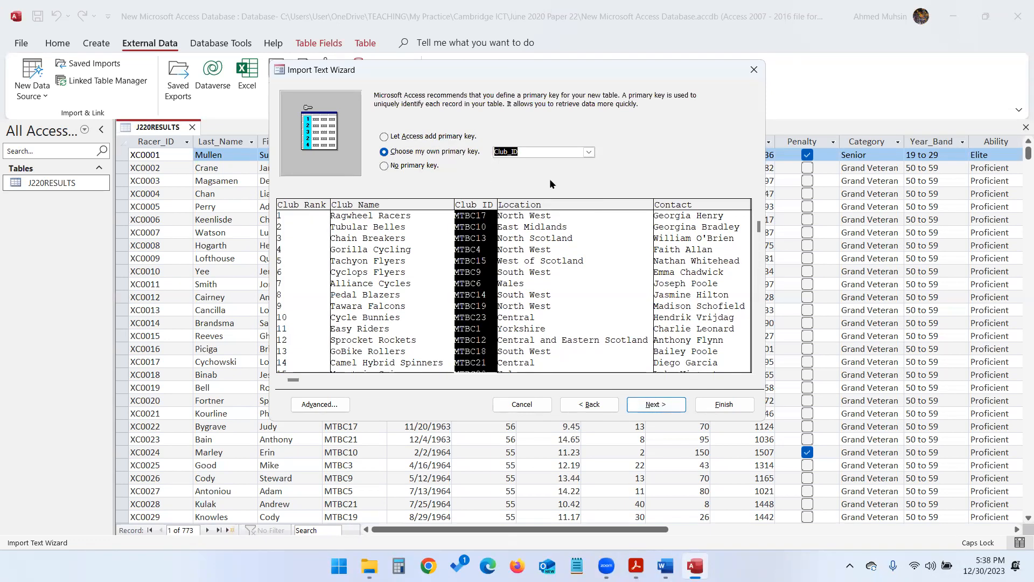
left_click(648, 409)
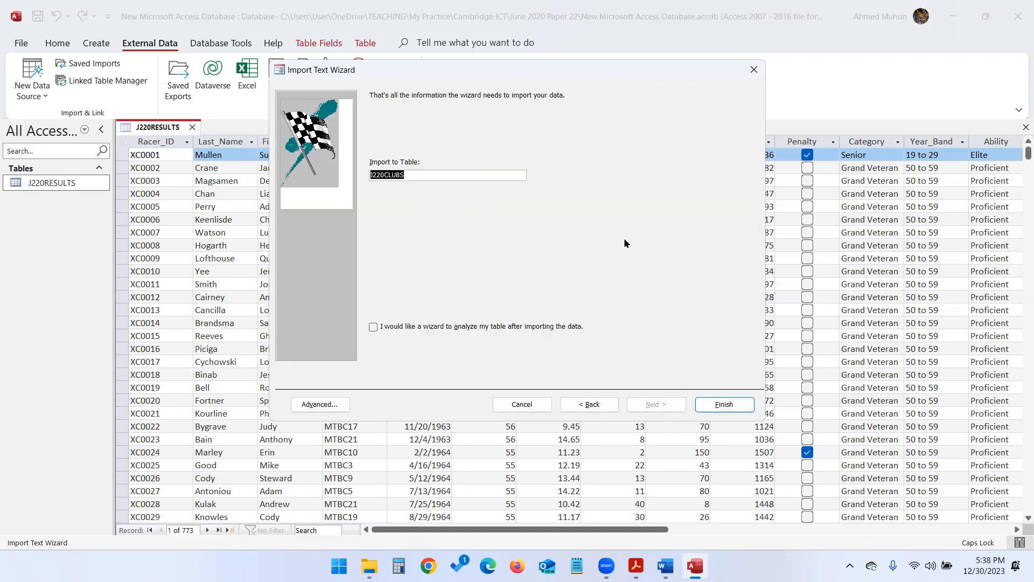
Finish importing into the J220CLUBS table without saving the import steps, and open the new table
left_click(703, 403)
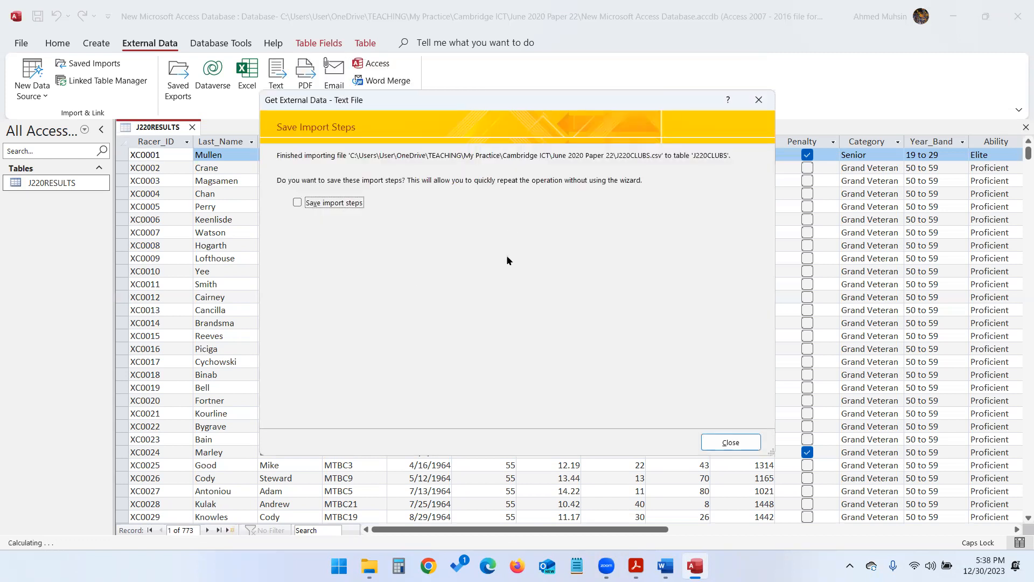
left_click(743, 443)
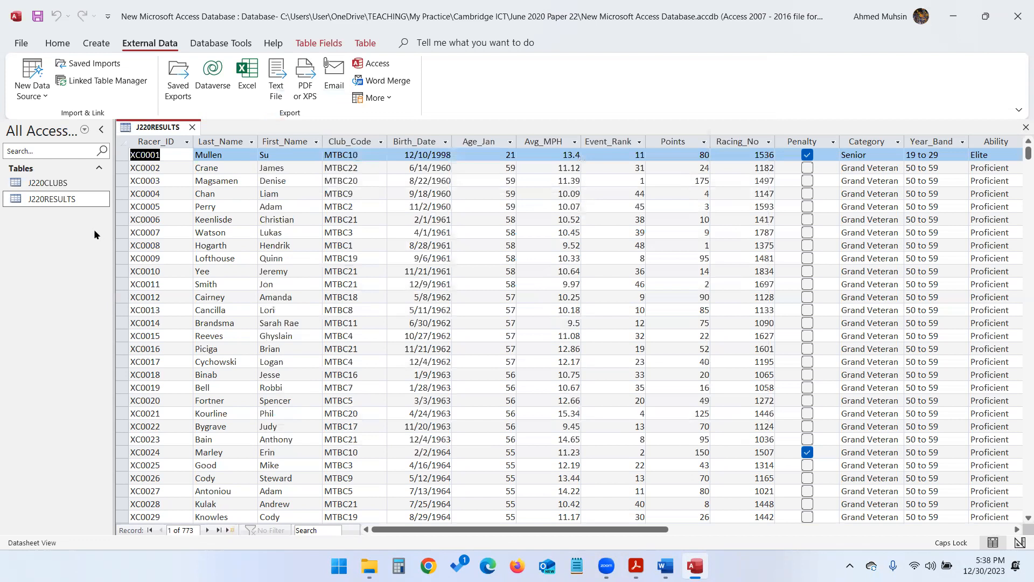
double_click(68, 187)
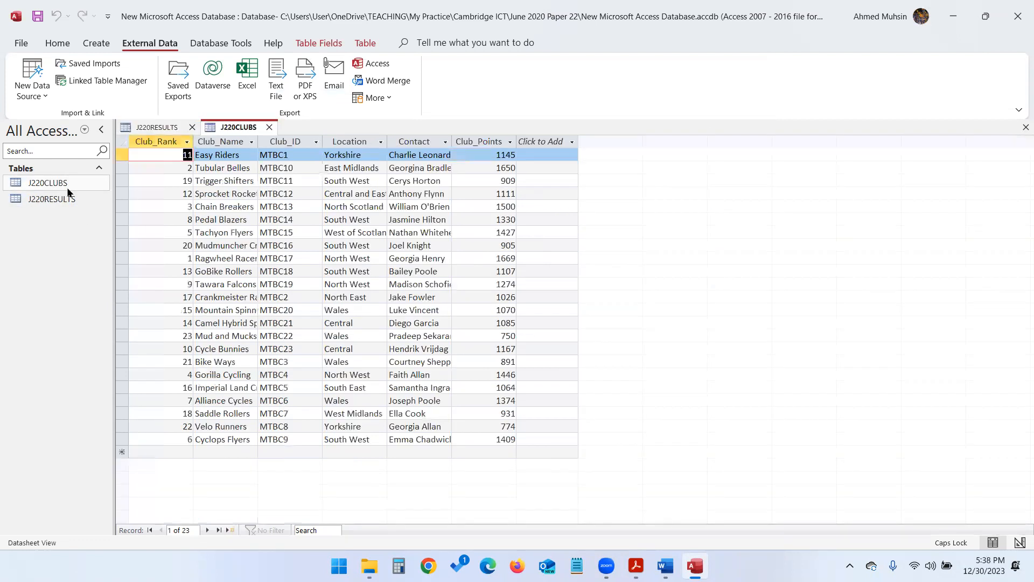
Switch to the question paper, read the one-to-many relationship instruction in task 20, and return to Access
key("alt+Tab")
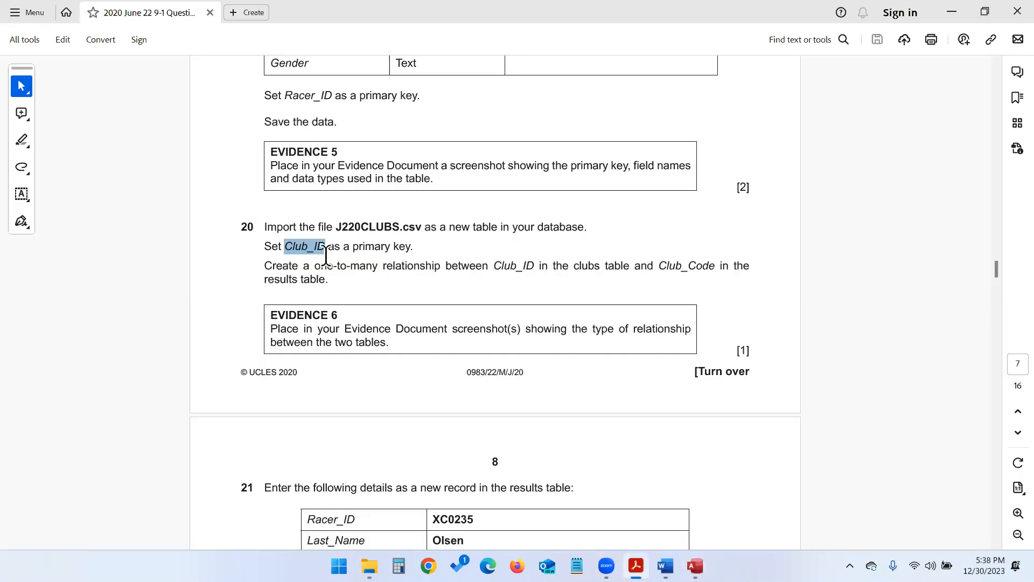
left_click_drag(251, 267, 321, 284)
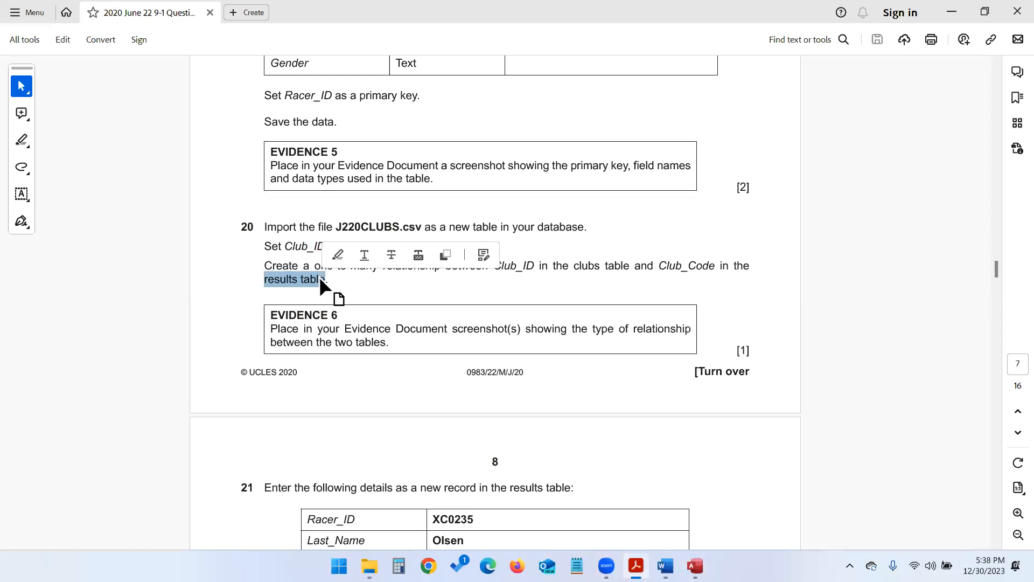
key("alt+Tab")
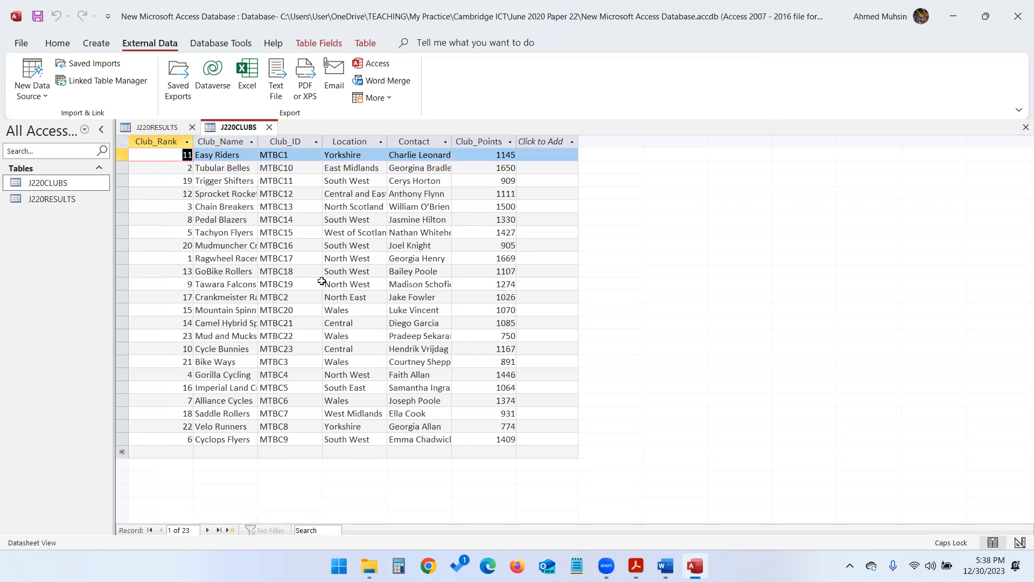
Close the open J220RESULTS and J220CLUBS tables
left_click(166, 129)
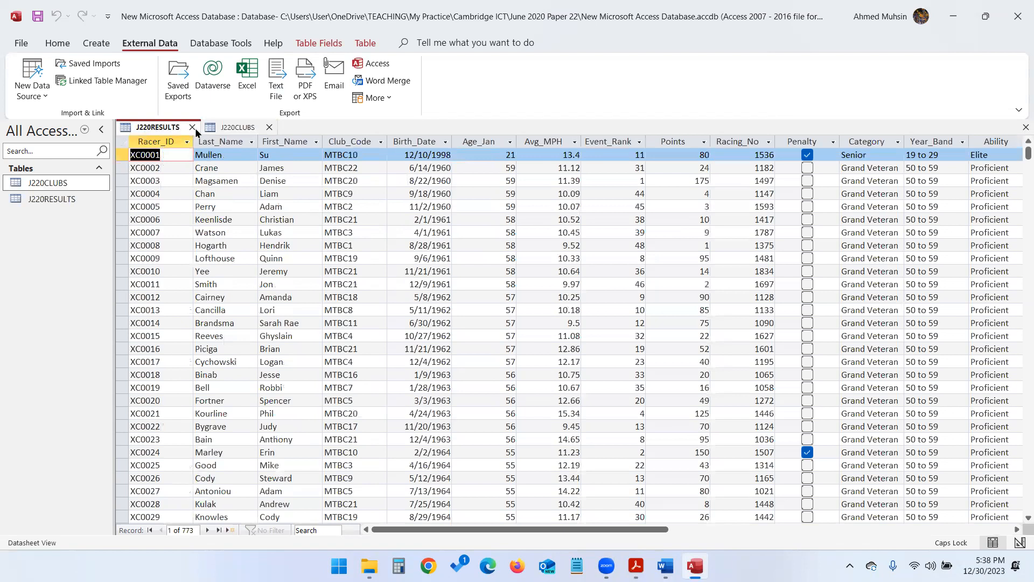
left_click(193, 127)
left_click(186, 127)
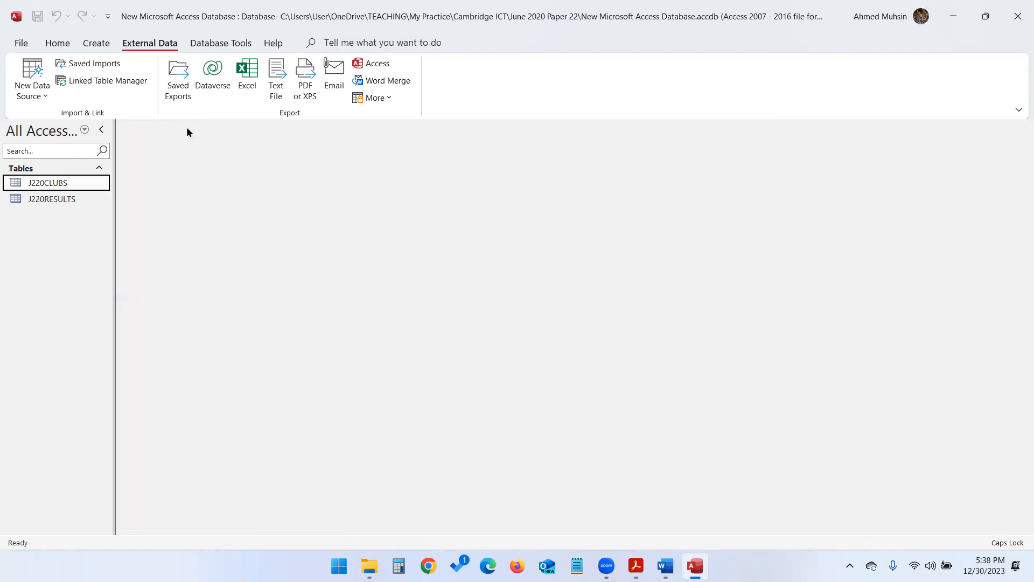
Open the database's Relationships window and add the J220CLUBS and J220RESULTS tables to it
left_click(225, 46)
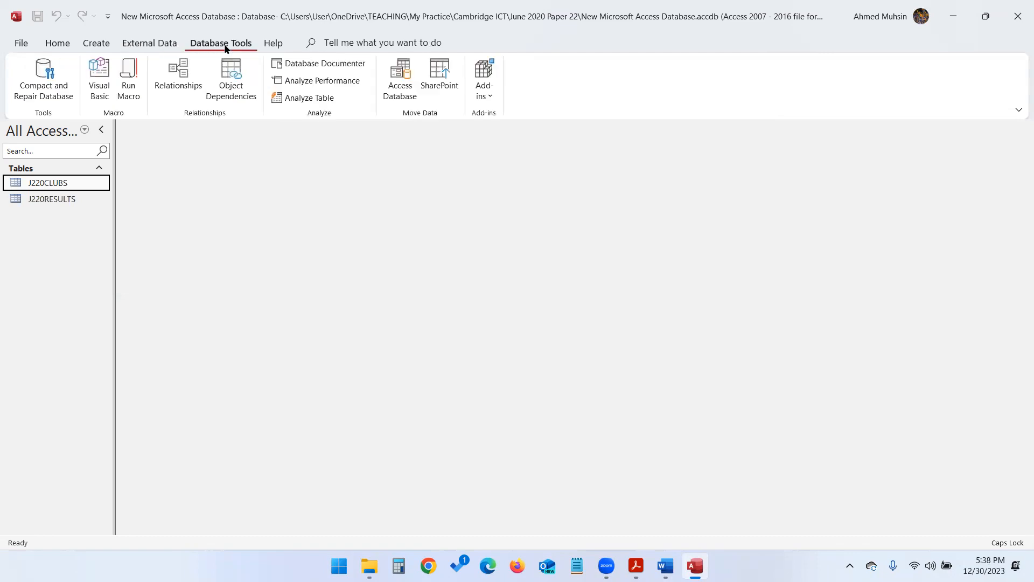
left_click(183, 80)
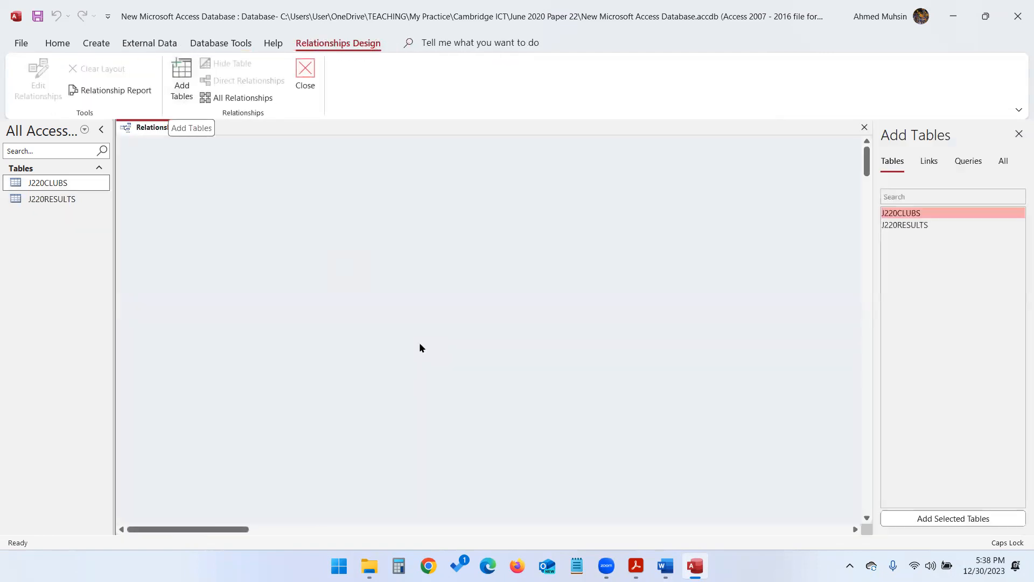
double_click(917, 215)
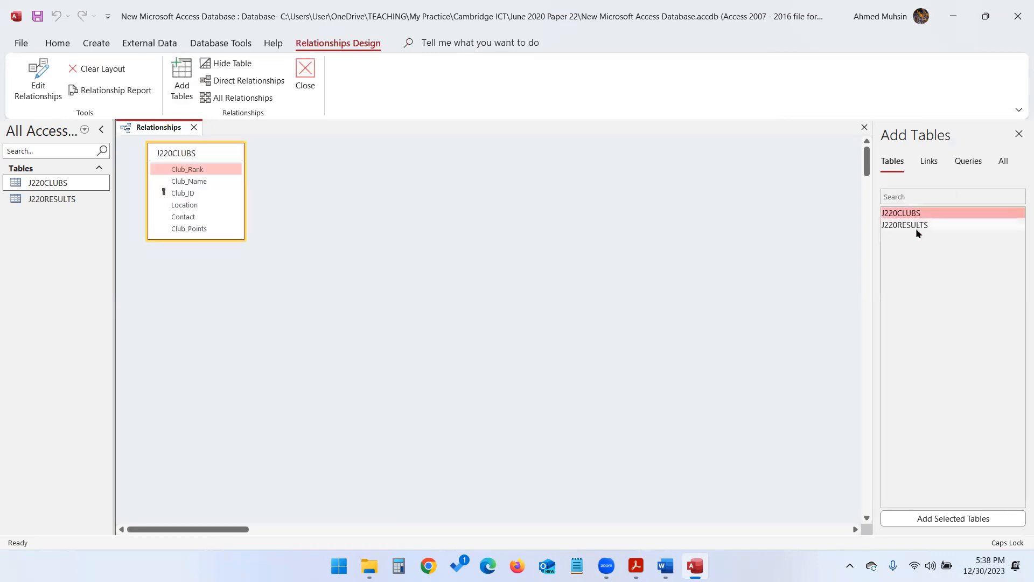
double_click(917, 225)
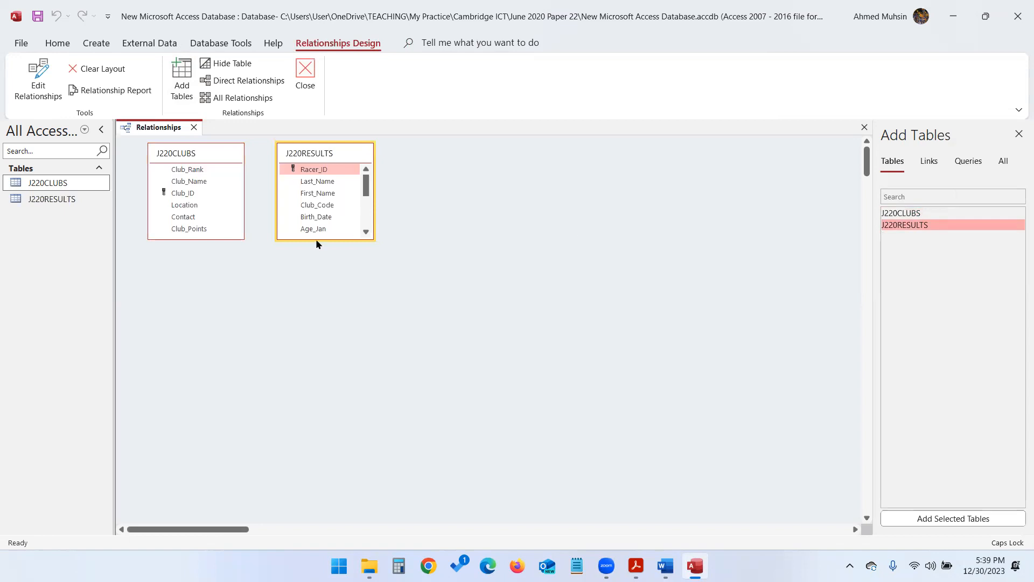
Lengthen both table boxes to show all their fields and move J220RESULTS further away from J220CLUBS
left_click_drag(316, 239, 316, 354)
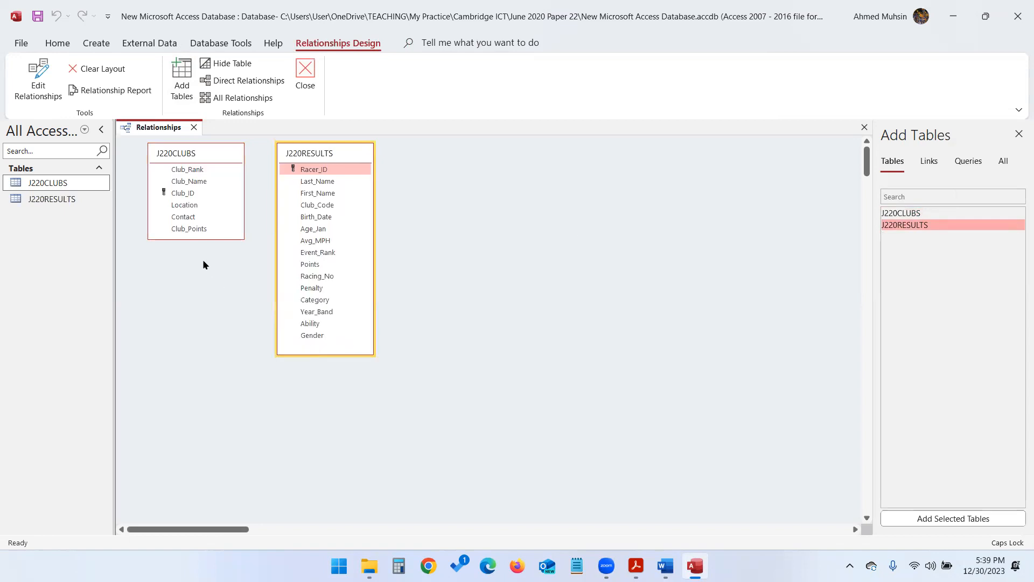
left_click(194, 238)
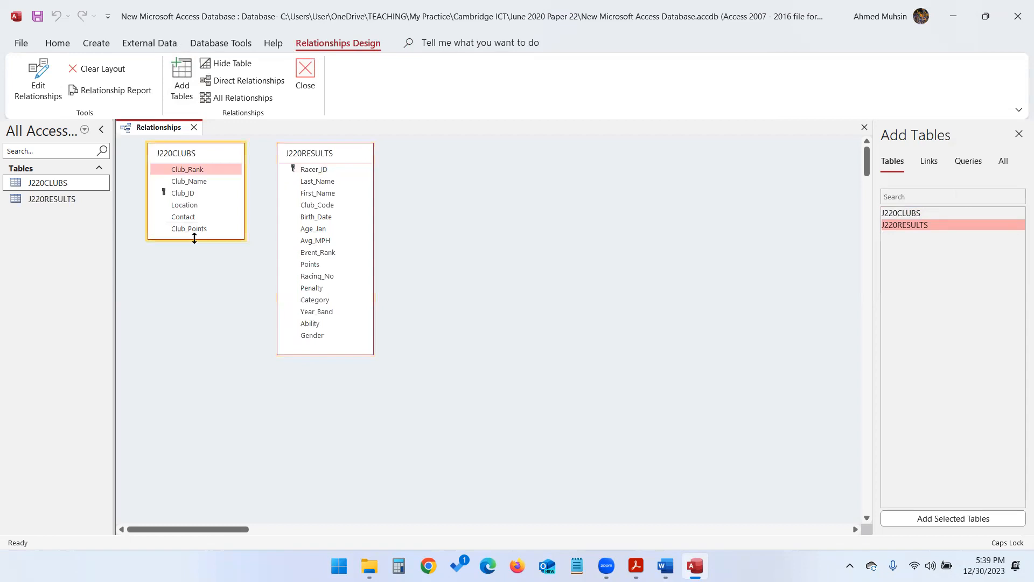
left_click_drag(195, 239, 196, 359)
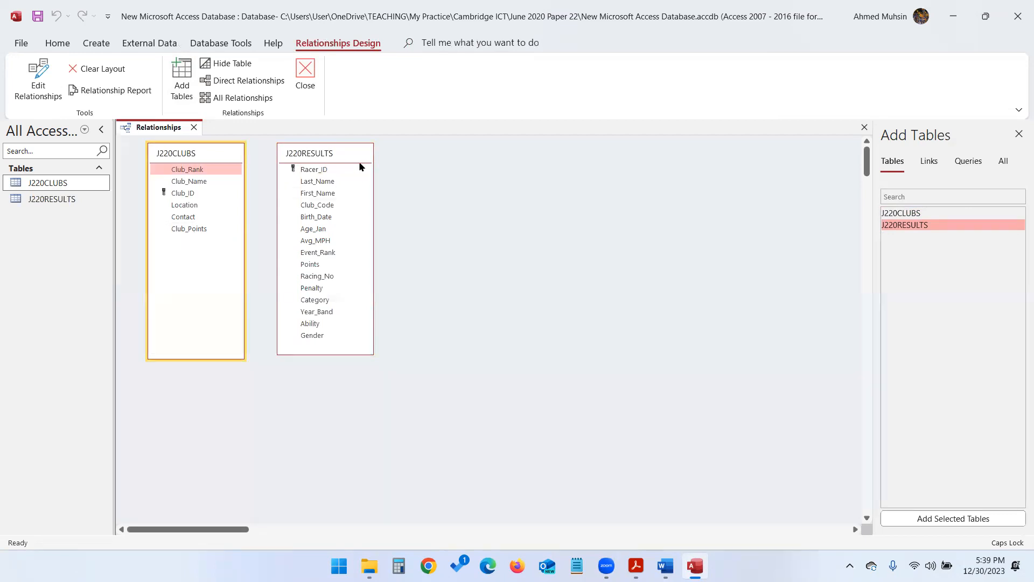
left_click_drag(347, 155, 489, 161)
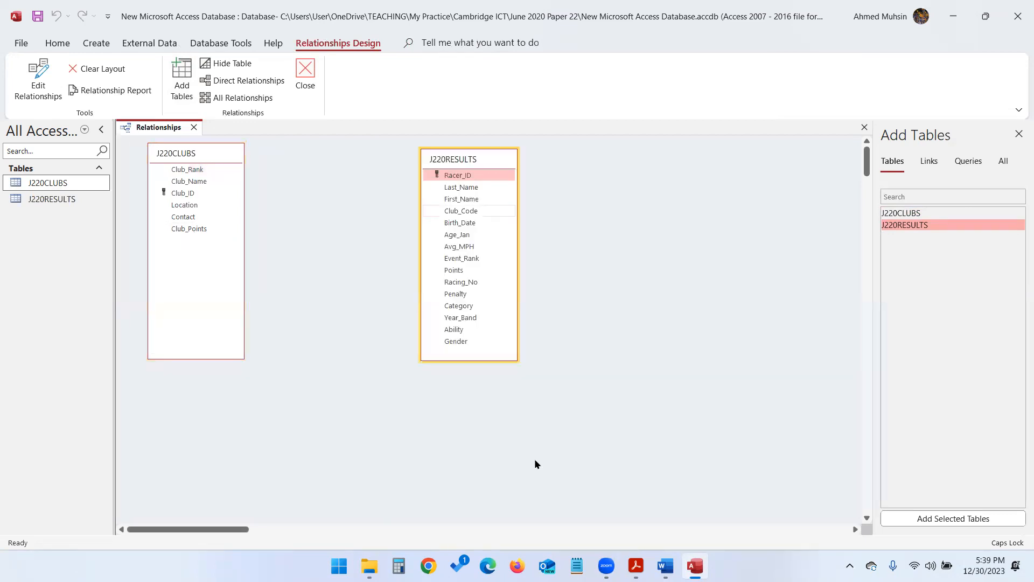
Switch to the question paper, re-read which Club_ID and Club_Code fields task 20 relates, and return to Access
left_click(636, 566)
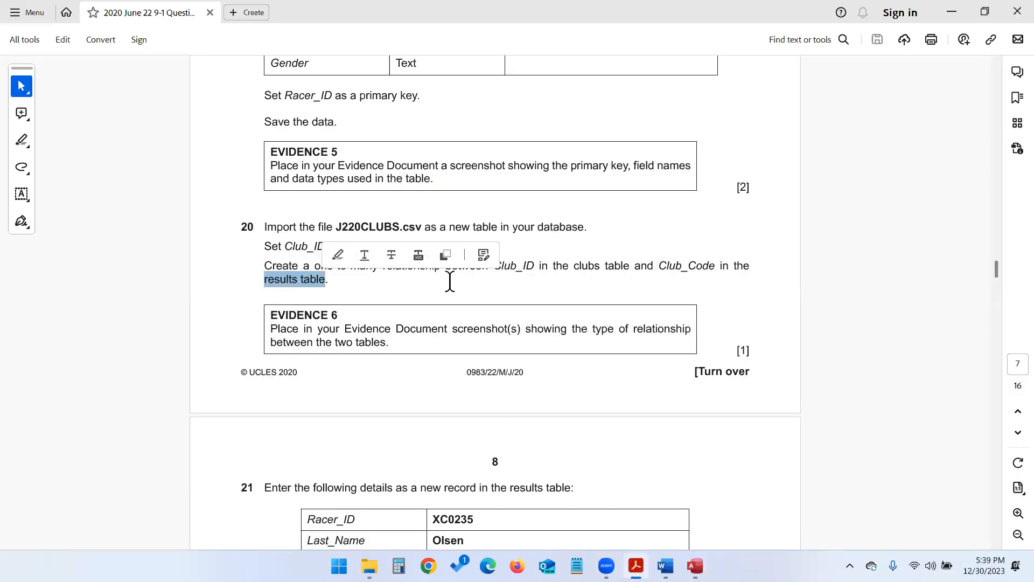
left_click(354, 293)
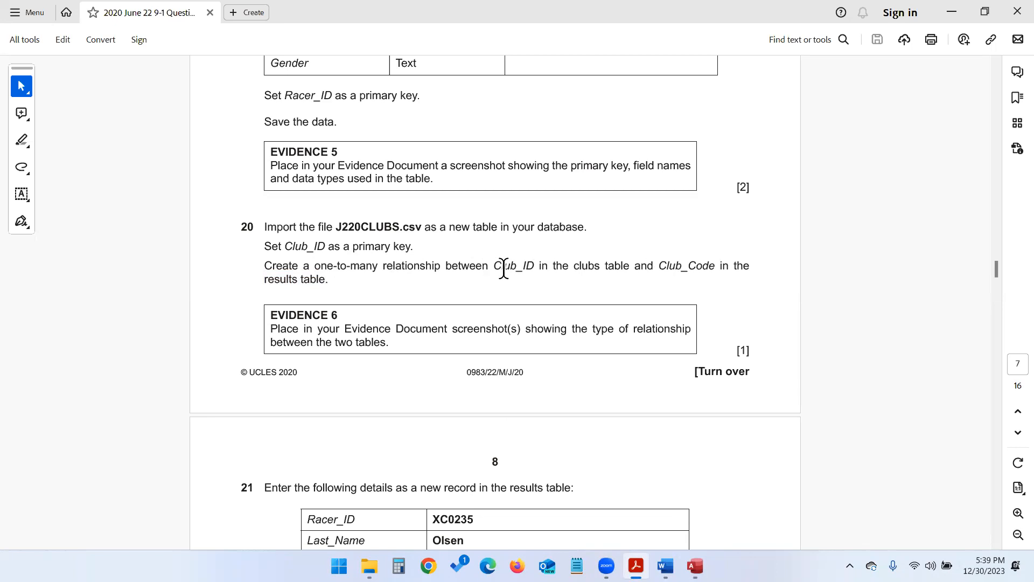
left_click_drag(490, 268, 628, 282)
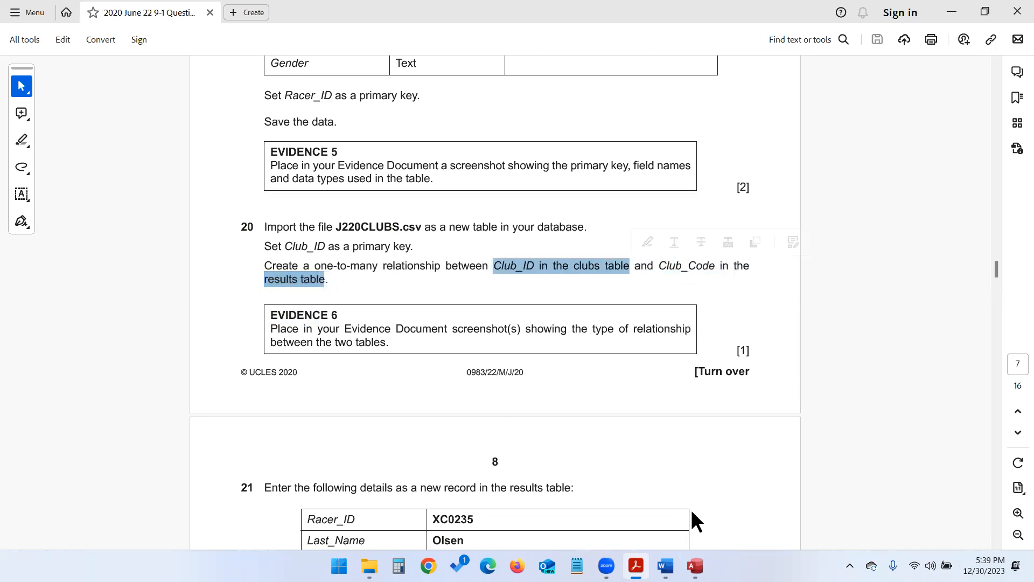
left_click(694, 565)
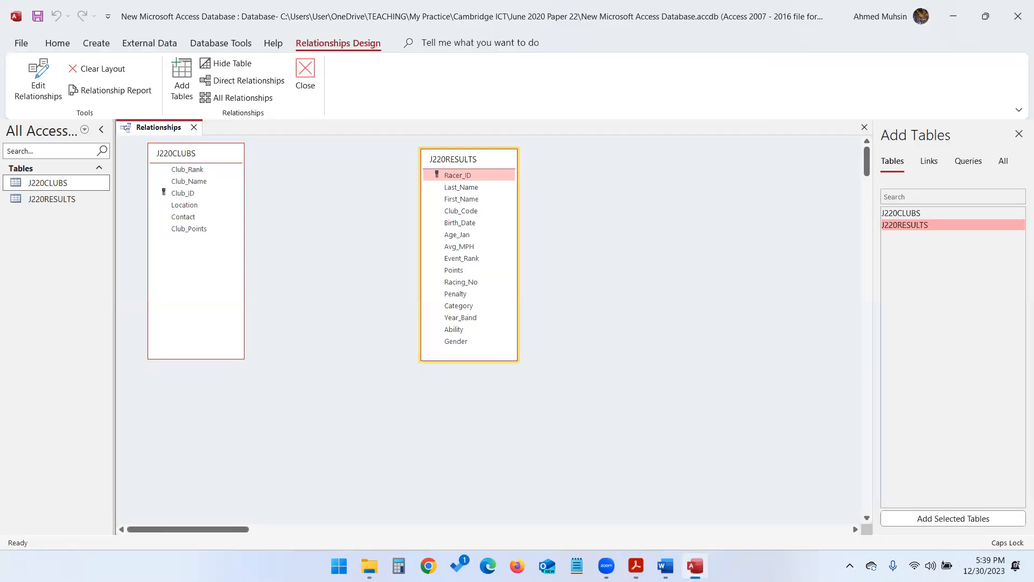
left_click(184, 193)
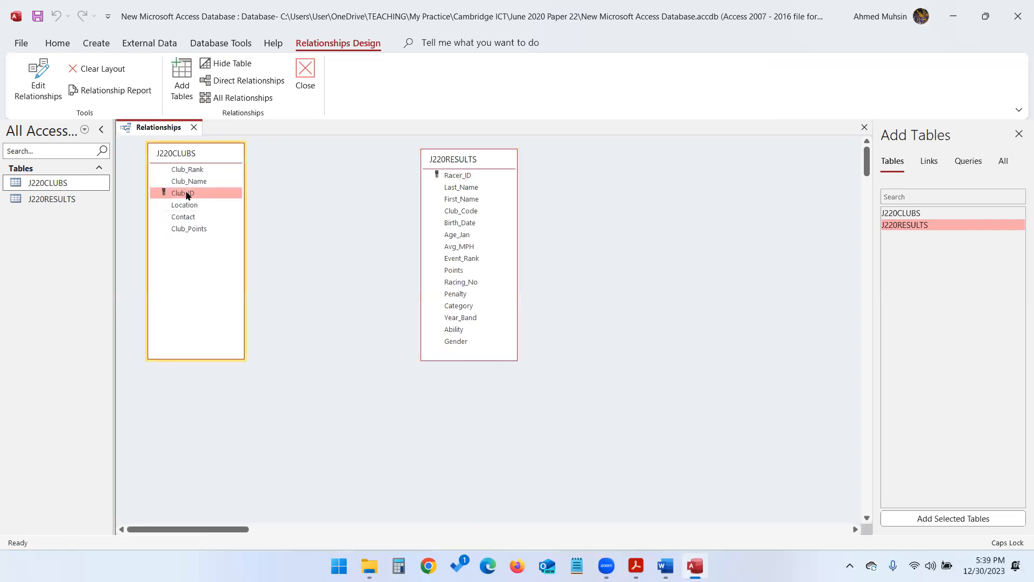
left_click(453, 212)
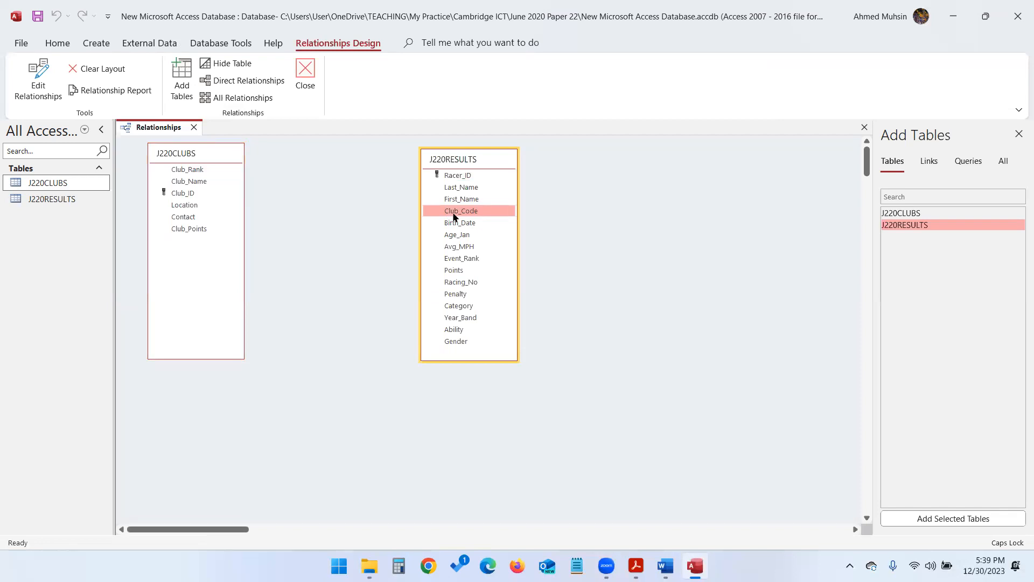
left_click_drag(195, 192, 348, 245)
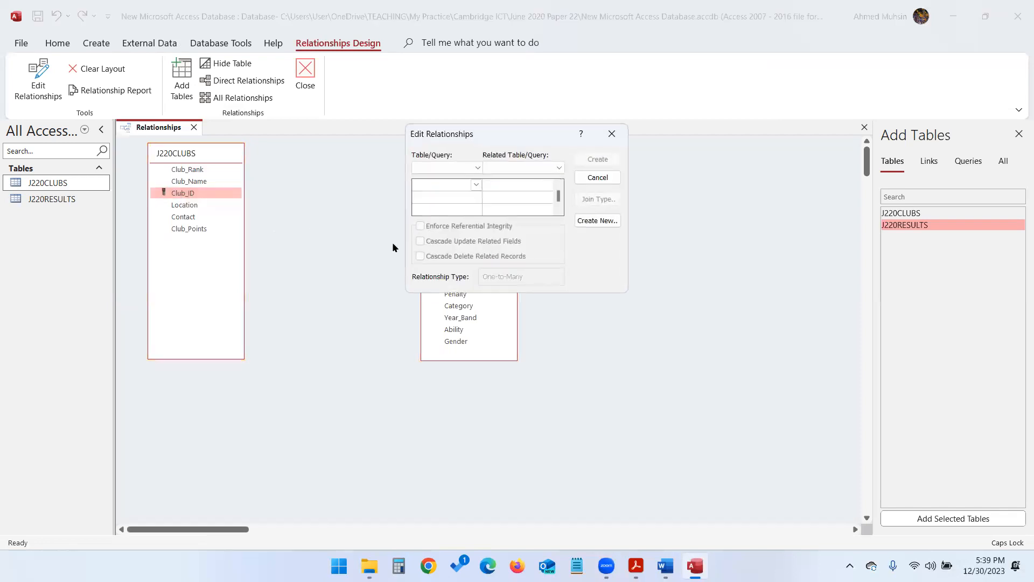
left_click(608, 176)
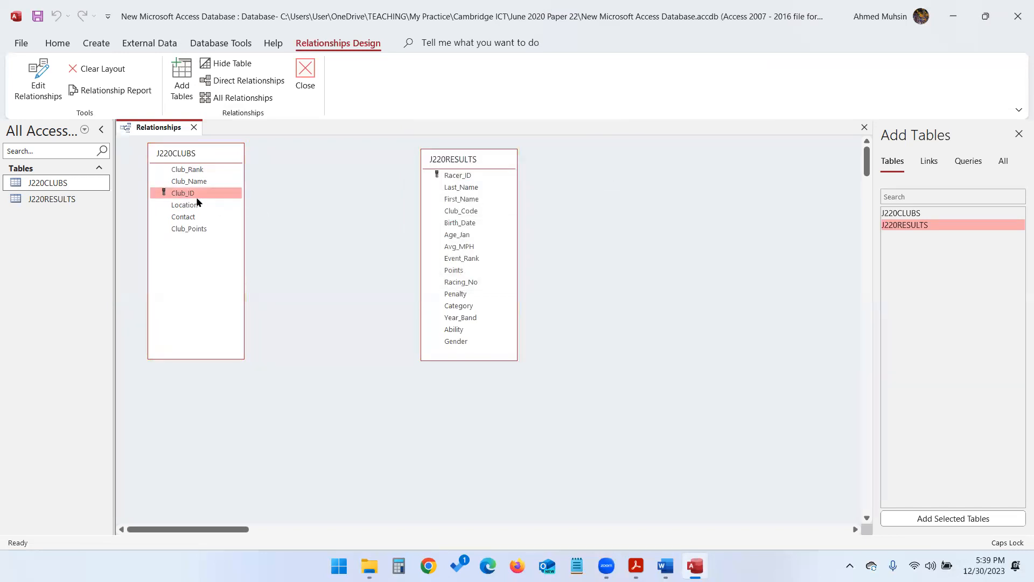
Create a one-to-many relationship from Club_ID in J220CLUBS to Club_Code in J220RESULTS with Enforce Referential Integrity enabled
left_click_drag(198, 199, 460, 214)
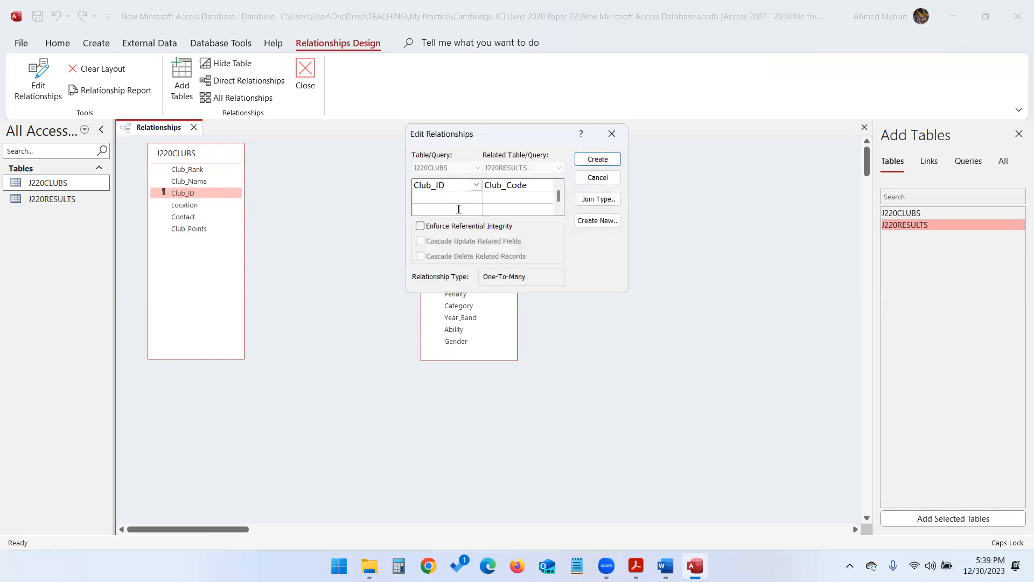
left_click_drag(513, 133, 348, 216)
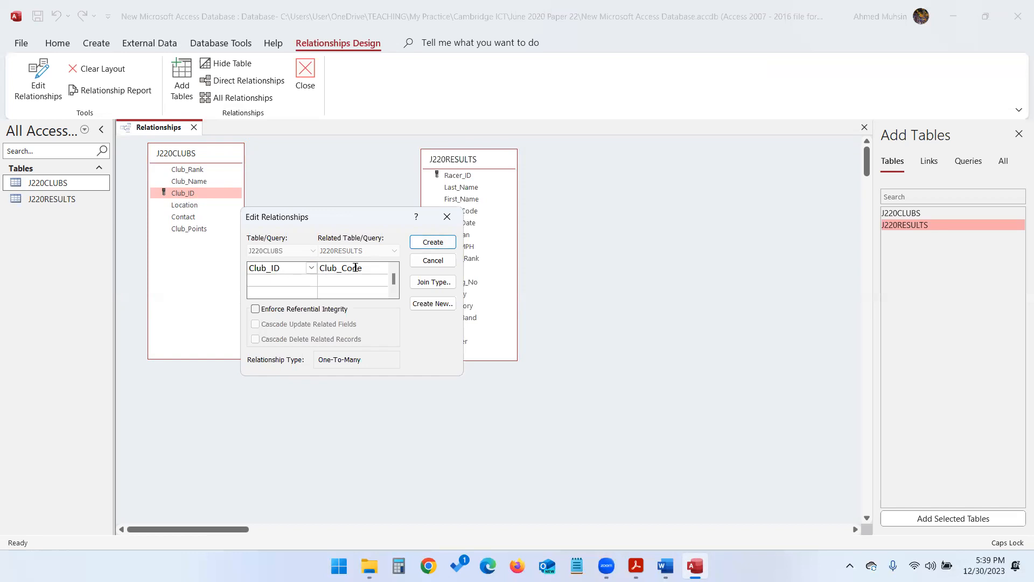
left_click(381, 268)
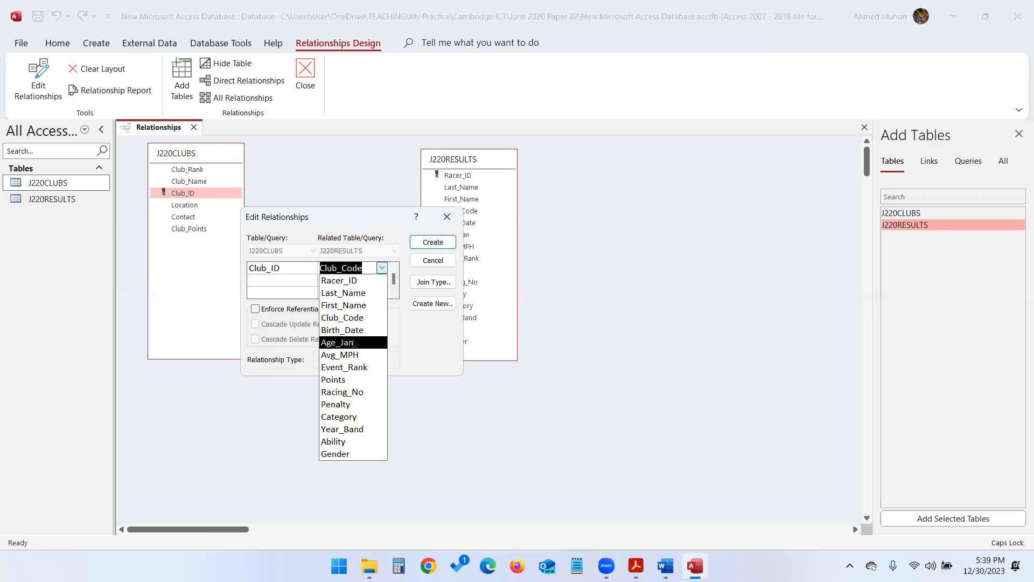
left_click(284, 294)
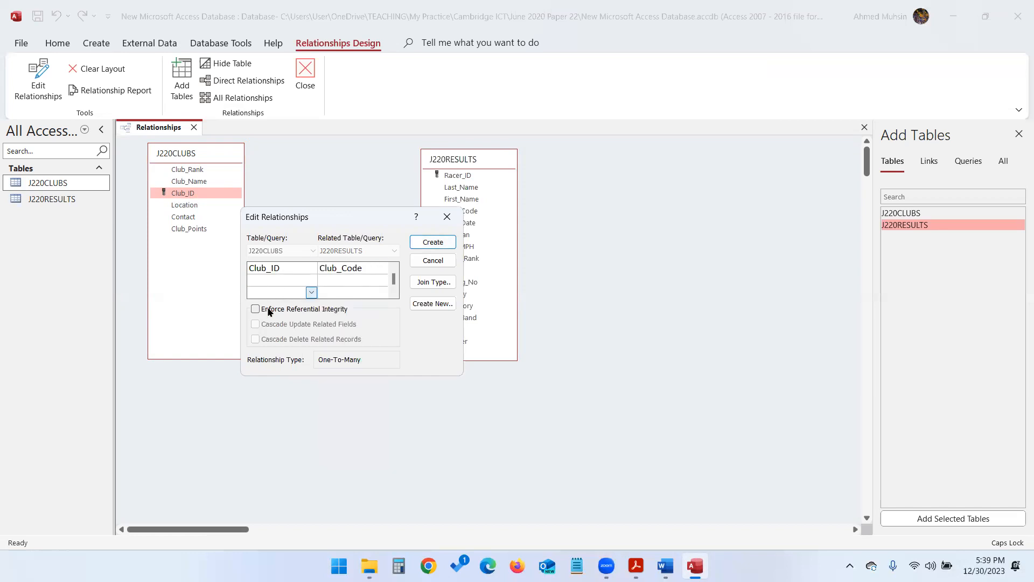
left_click(268, 311)
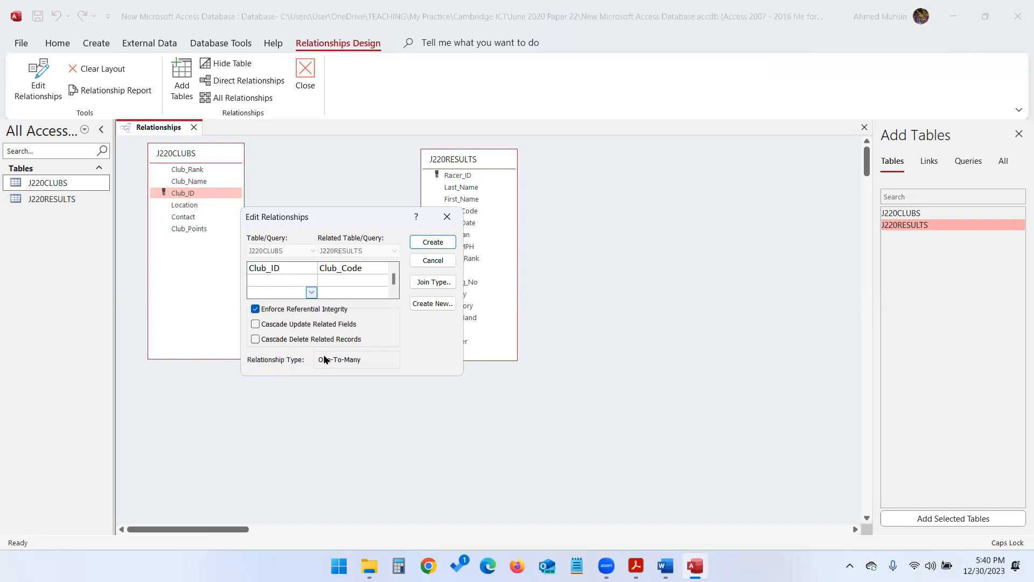
left_click(453, 241)
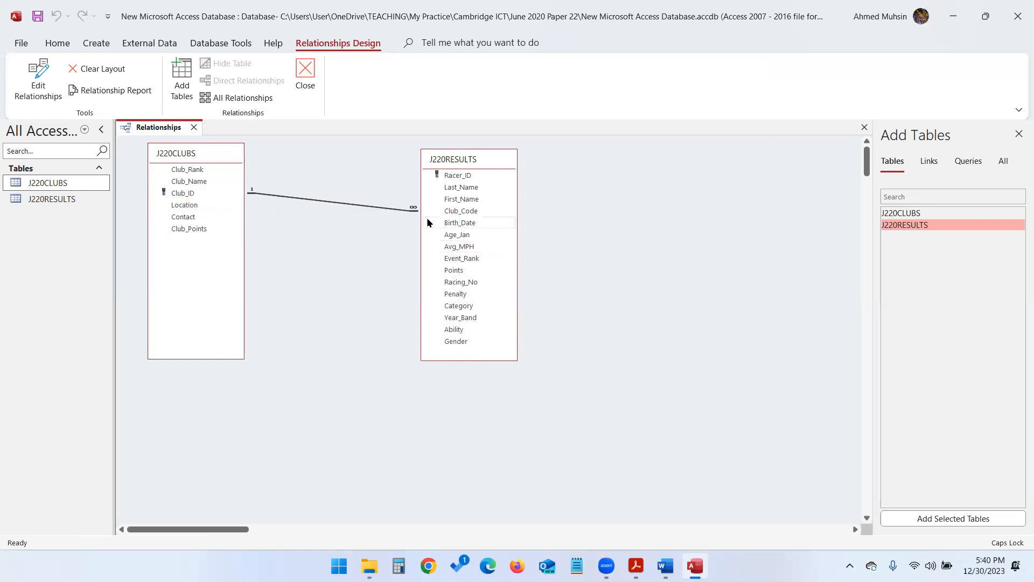
Move the J220RESULTS table box closer to J220CLUBS, then check the EVIDENCE 6 requirement in the question paper and return to Access
left_click_drag(454, 160, 363, 188)
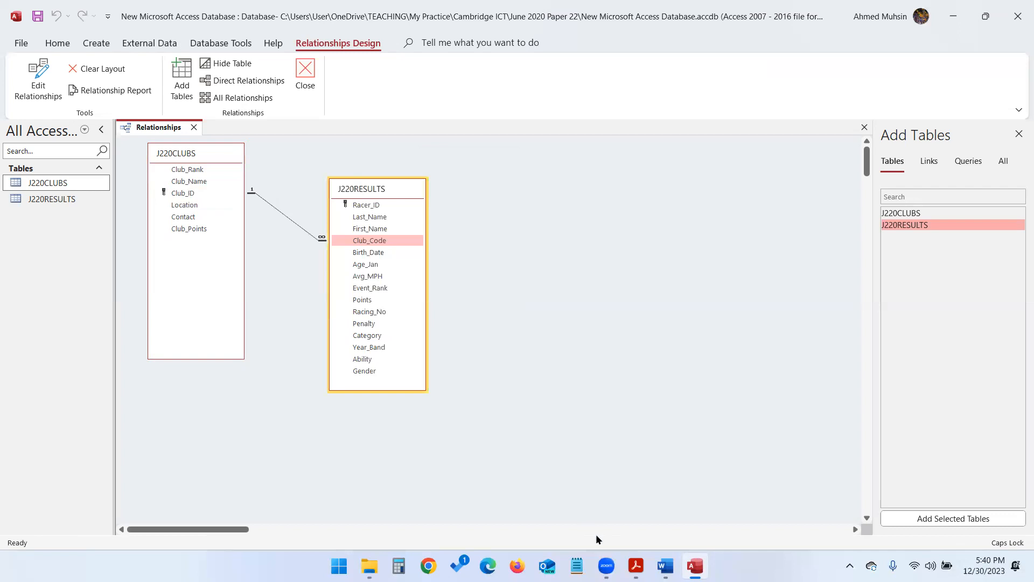
left_click(635, 565)
scroll(435, 273, "down", 3)
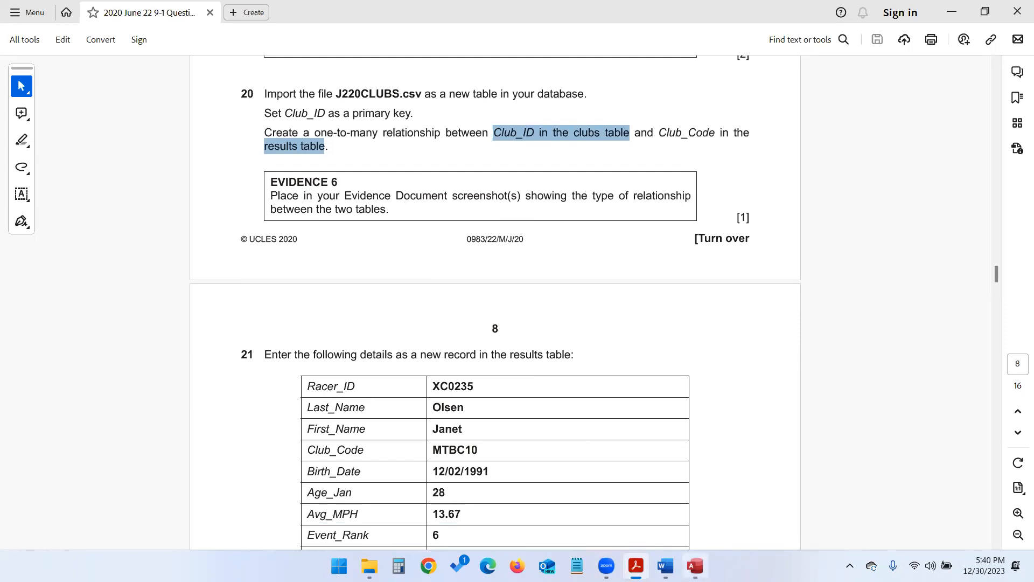
left_click(695, 565)
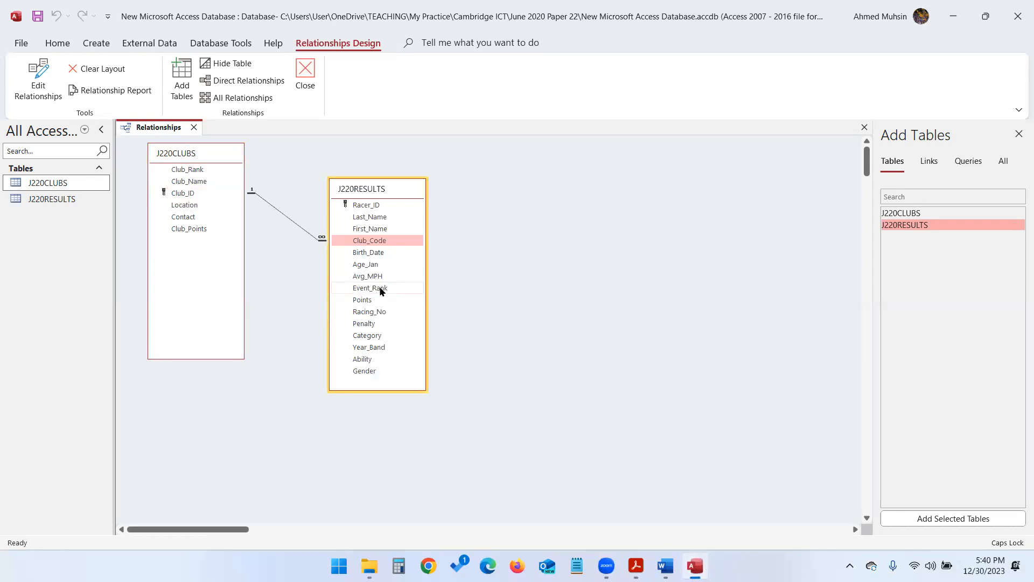
Capture the whole screen with the relationship and paste it below "Step 20 - EVIDENCE 6 here:" in the Word evidence document
key("super+shift+s")
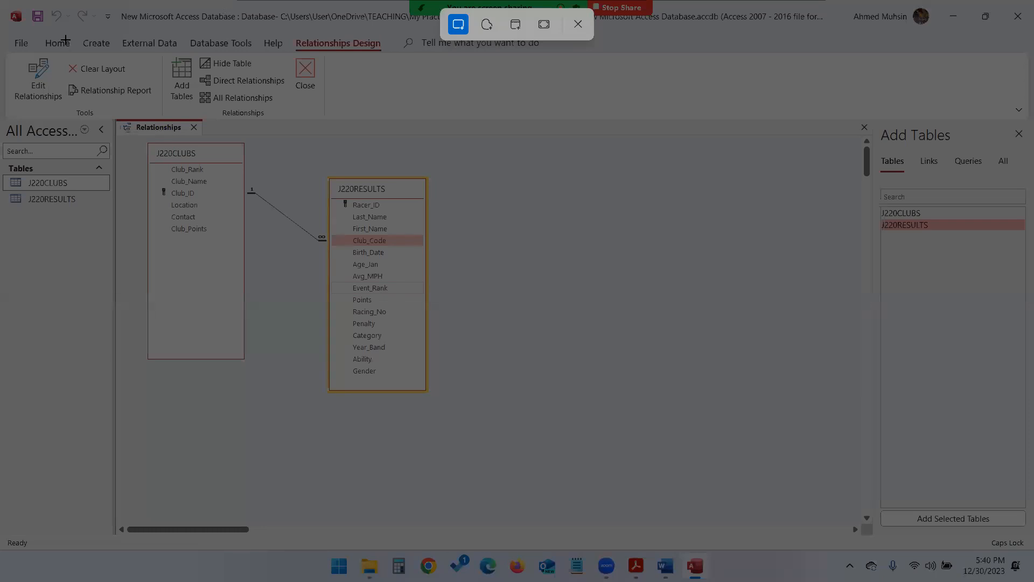
left_click_drag(3, 7, 1033, 581)
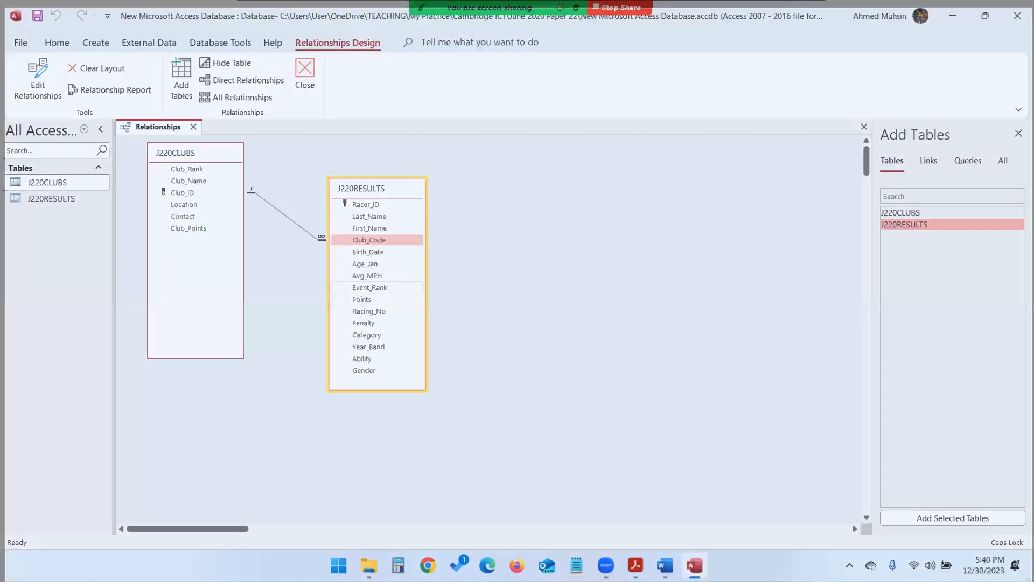
left_click(665, 565)
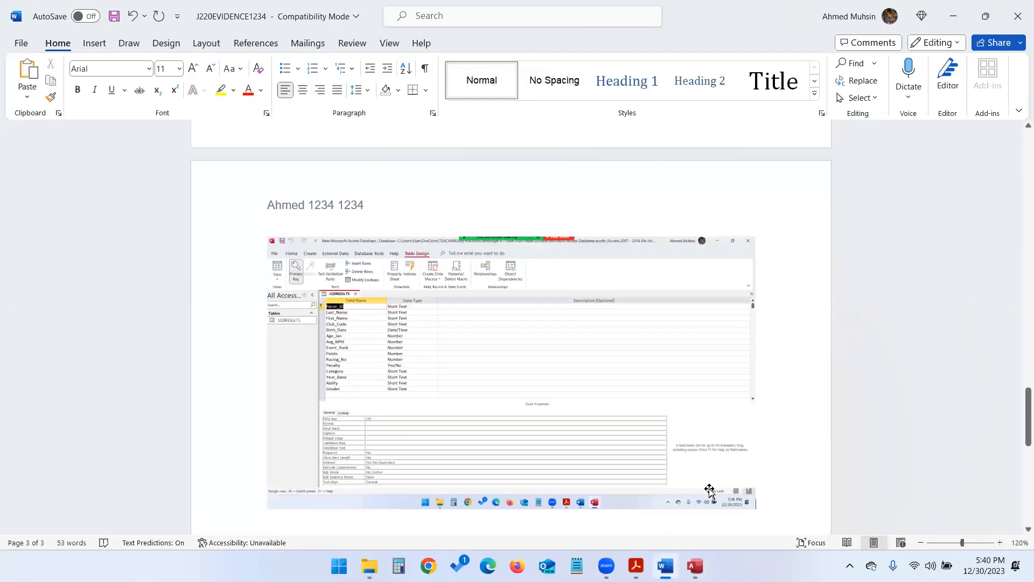
scroll(747, 381, "down", 3)
left_click(376, 395)
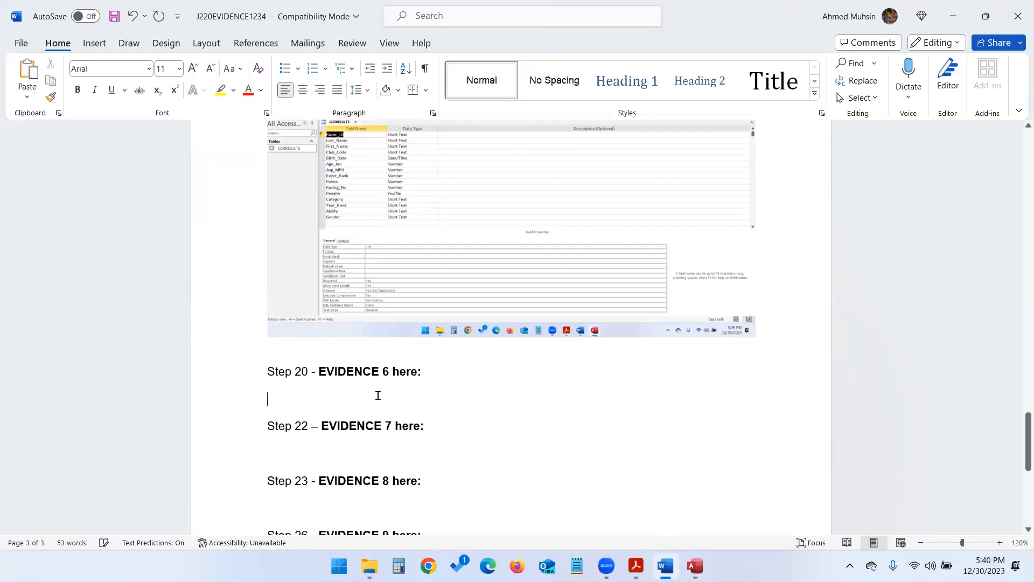
key("ctrl+v")
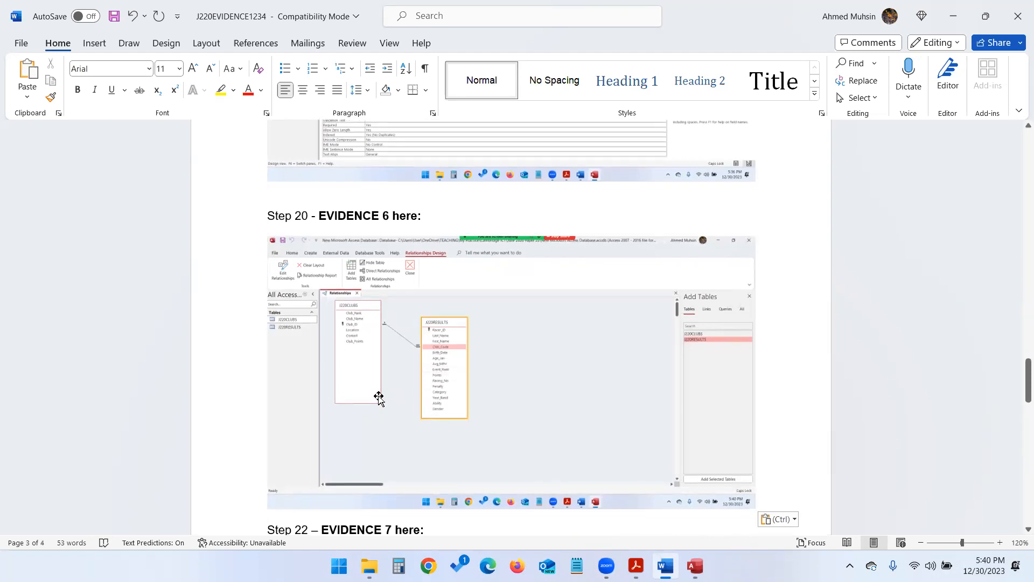
Switch to the question paper and read the new-record details in task 21
key("alt+Tab")
key("alt+Tab")
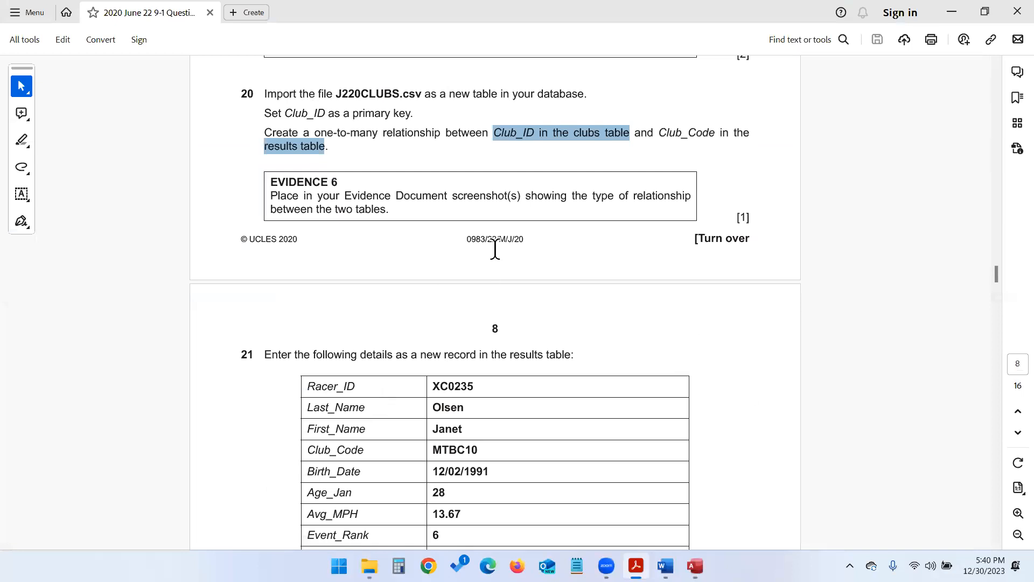
scroll(495, 249, "down", 10)
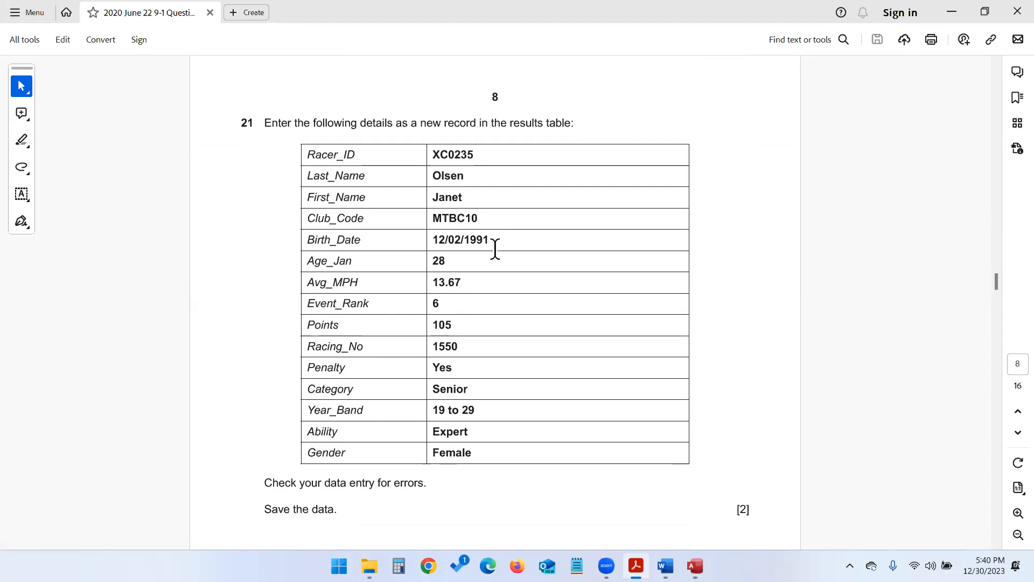
Return to Access and close the Relationships window, saving its layout
left_click(696, 564)
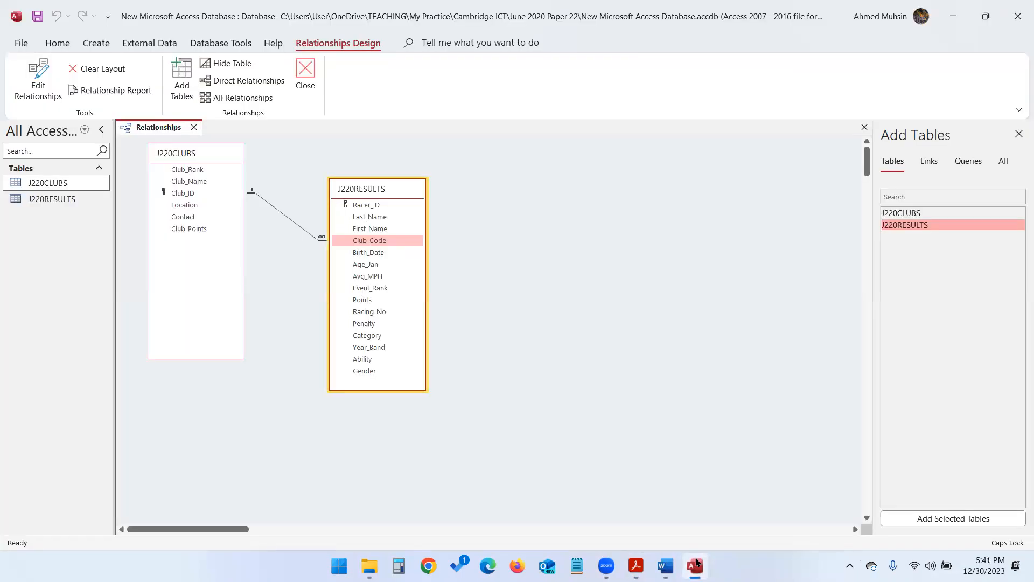
left_click(197, 127)
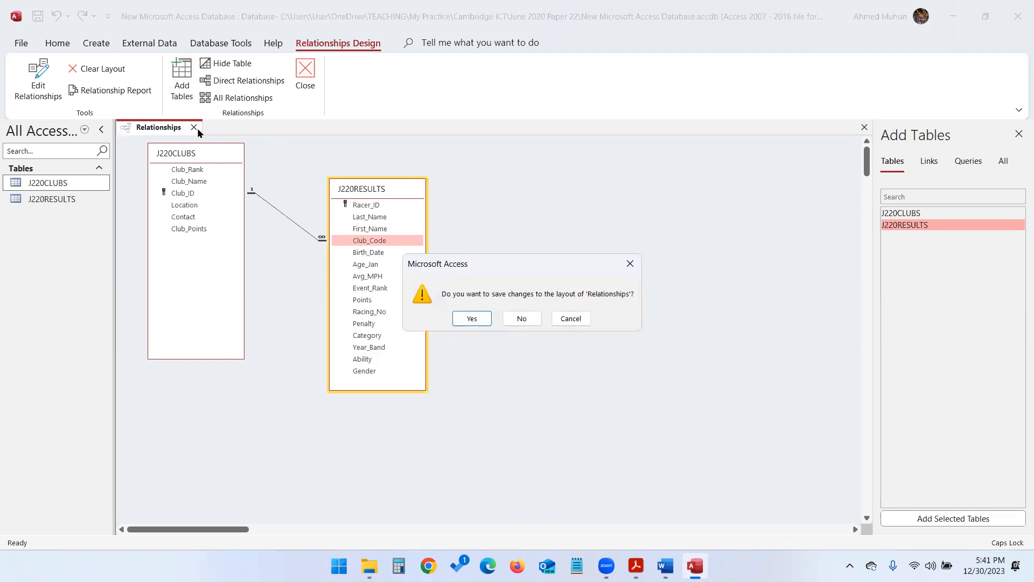
left_click(469, 318)
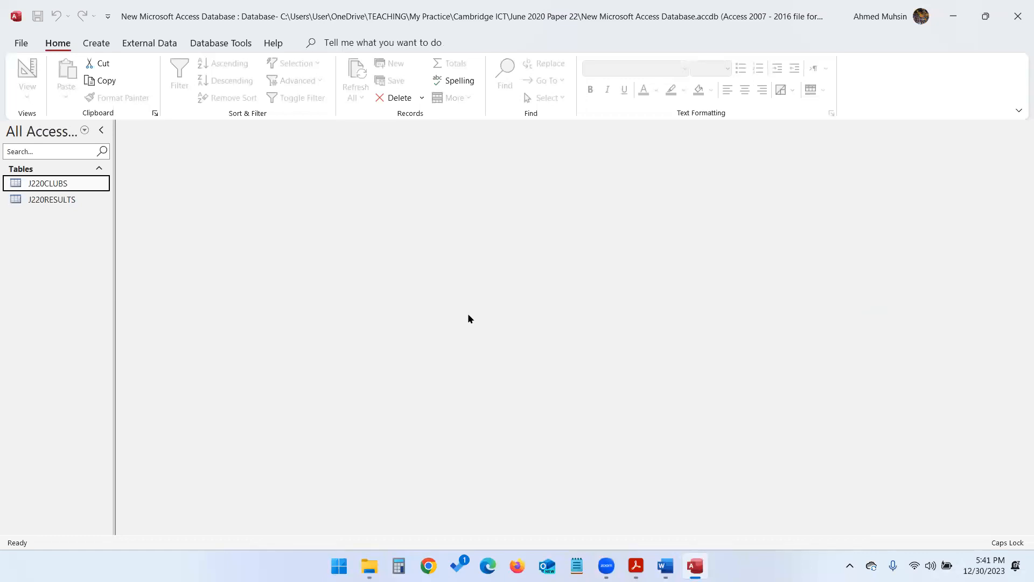
Open the J220RESULTS table and go to the Racer_ID field of the blank new record at its end
key("alt+Tab")
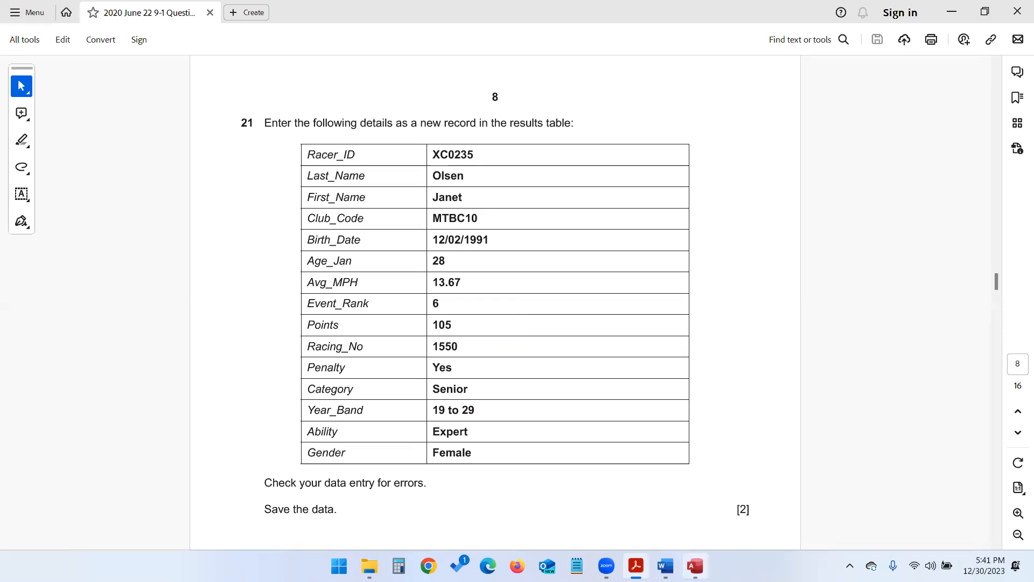
left_click(694, 566)
double_click(48, 200)
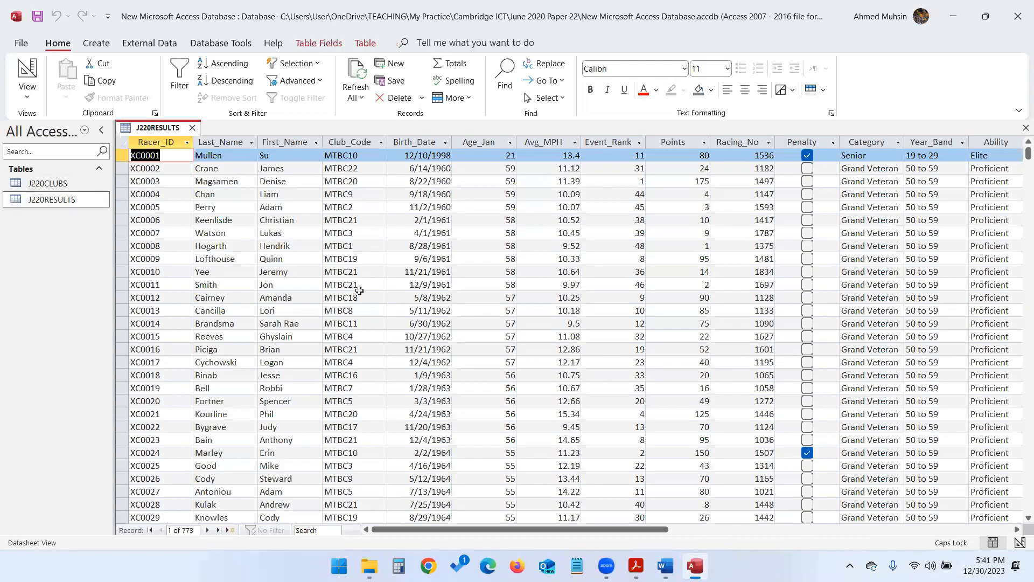
left_click(370, 311)
scroll(370, 314, "down", 2)
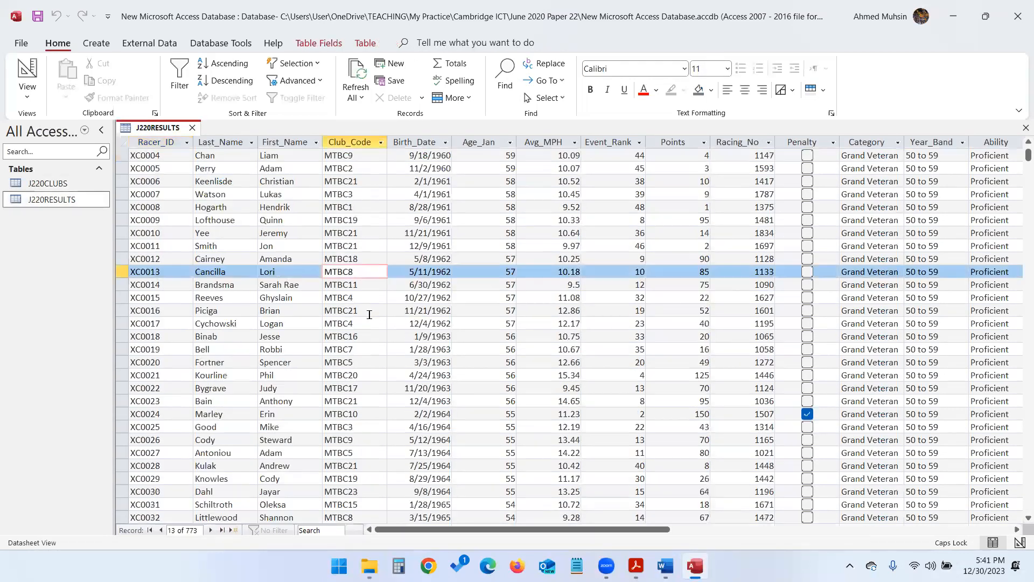
scroll(370, 315, "down", 4)
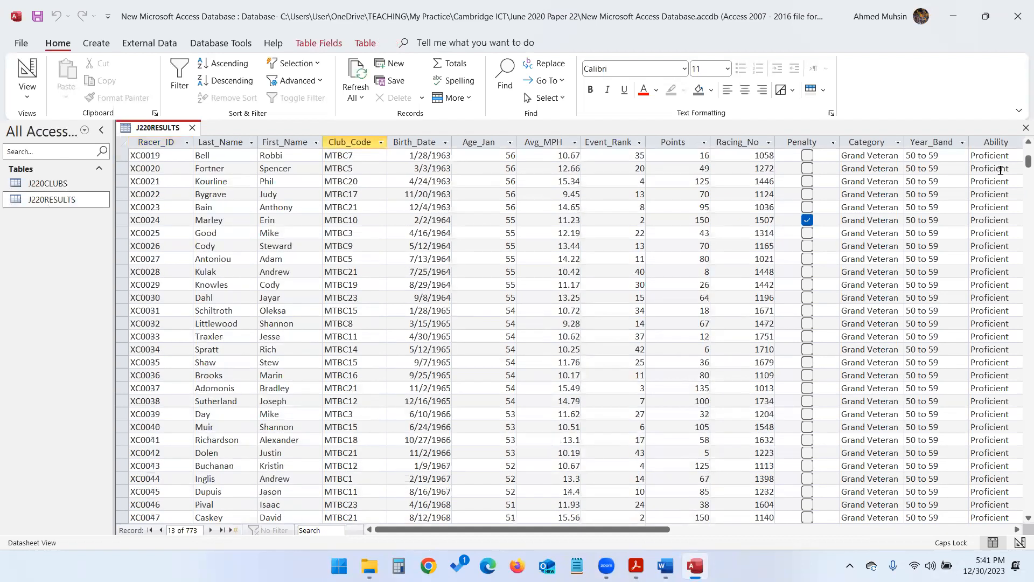
left_click_drag(1023, 162, 1019, 499)
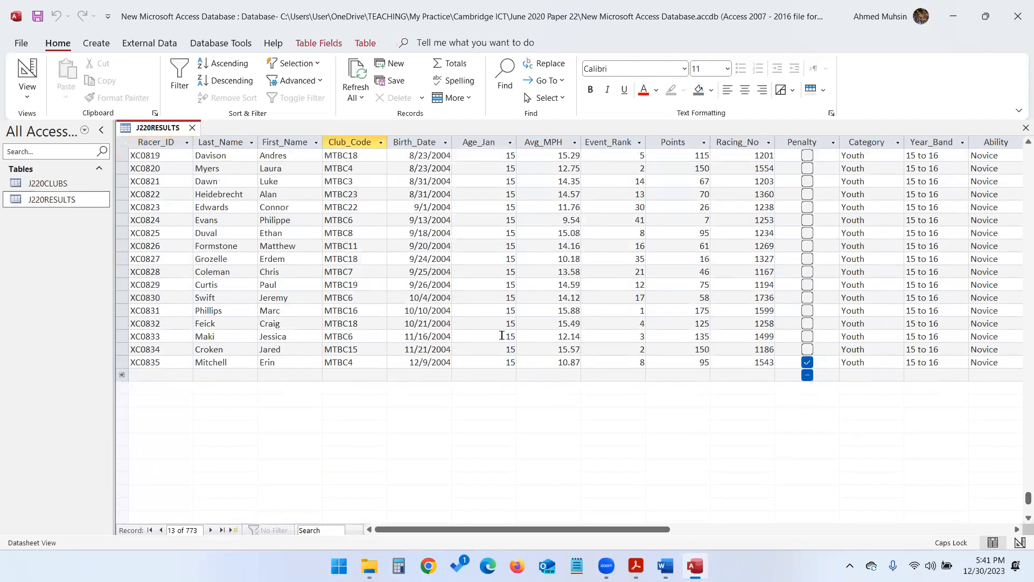
left_click(170, 374)
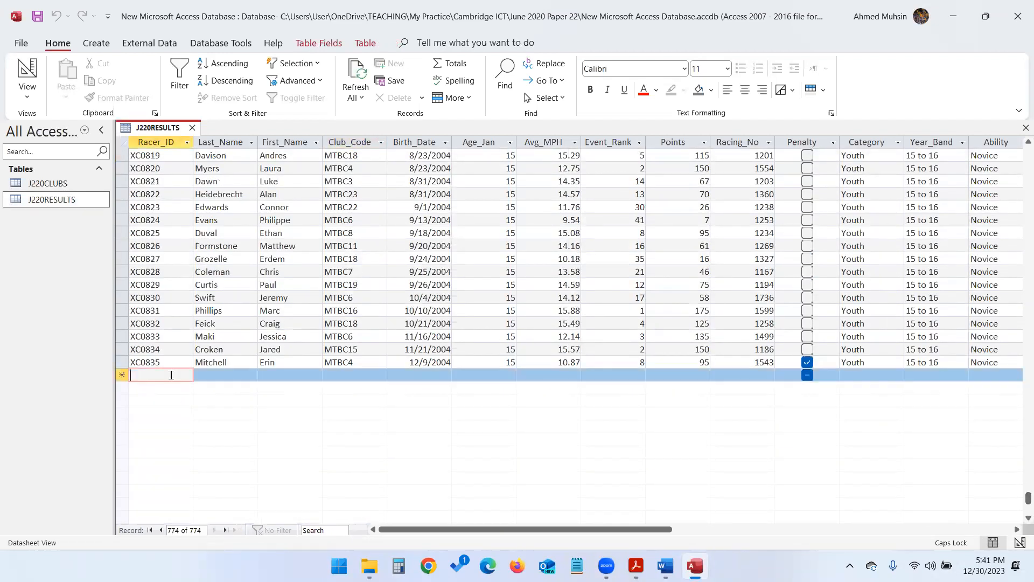
Look up the racer's ID in task 21 of the question paper and enter it as Racer_ID in the new J220RESULTS record
key("alt+Tab")
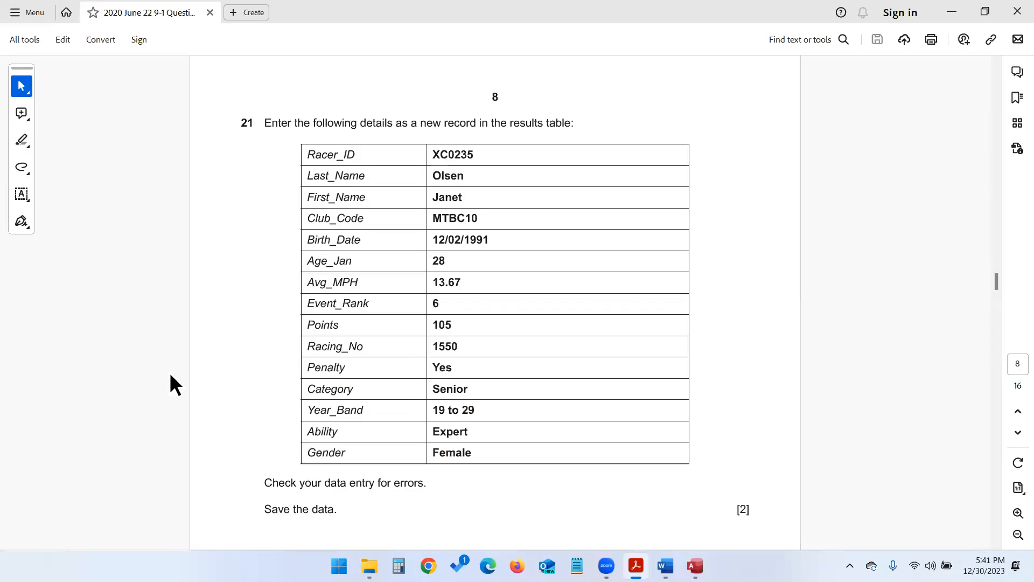
key("alt+Tab")
type("X")
key("BackSpace")
type("XC0235")
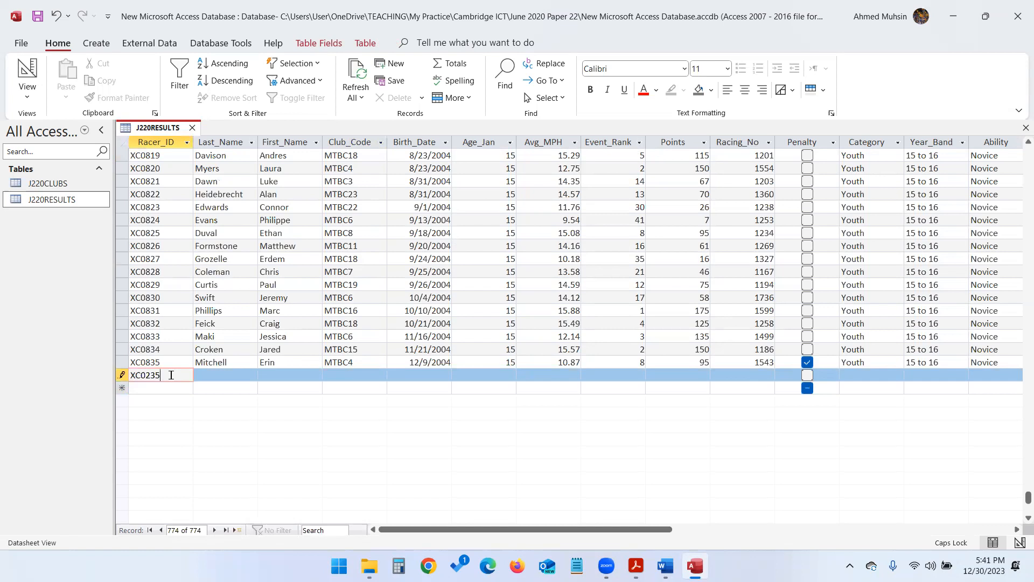
key("Tab")
Enter the racer's capitalized Last_Name and First_Name from task 21 in the new record
key("alt+Tab")
key("alt+Tab")
type("olse")
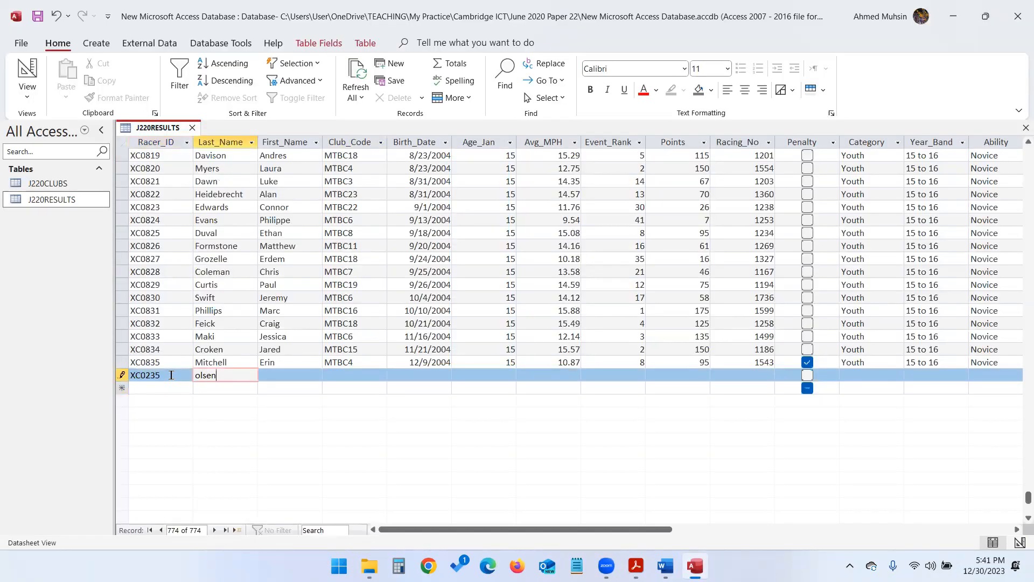
key("BackSpace")
key("BackSpace")
key("BackSpace")
key("BackSpace")
type("o")
key("BackSpace")
key("Caps_Lock")
type("O")
key("BackSpace")
key("Caps_Lock")
type("Olsen")
key("Tab")
type("Janet")
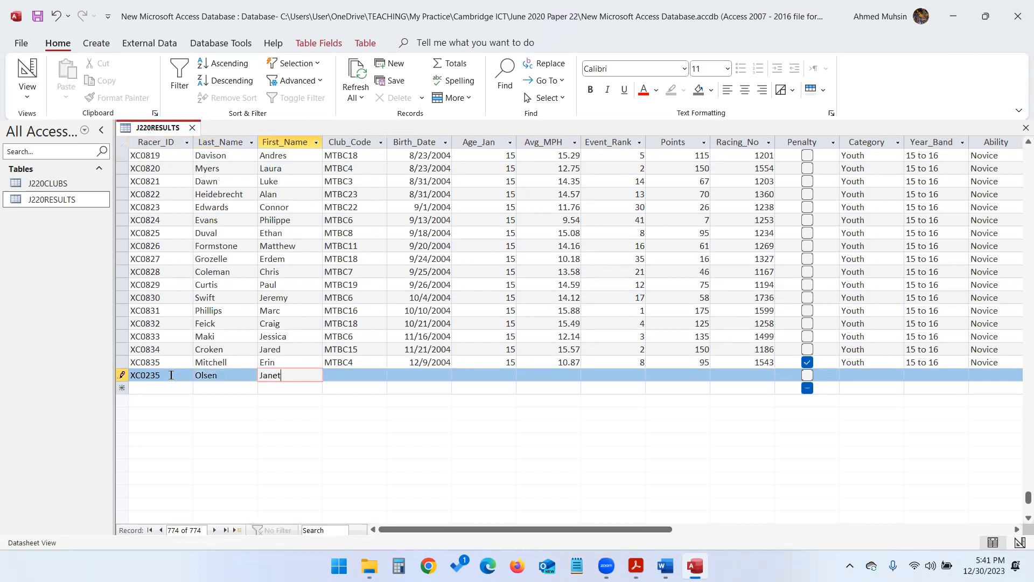
key("Tab")
Fill in the new record's Club_Code as MTBC10 and enter the racer's Birth_Date as given in task 21
key("alt+Tab")
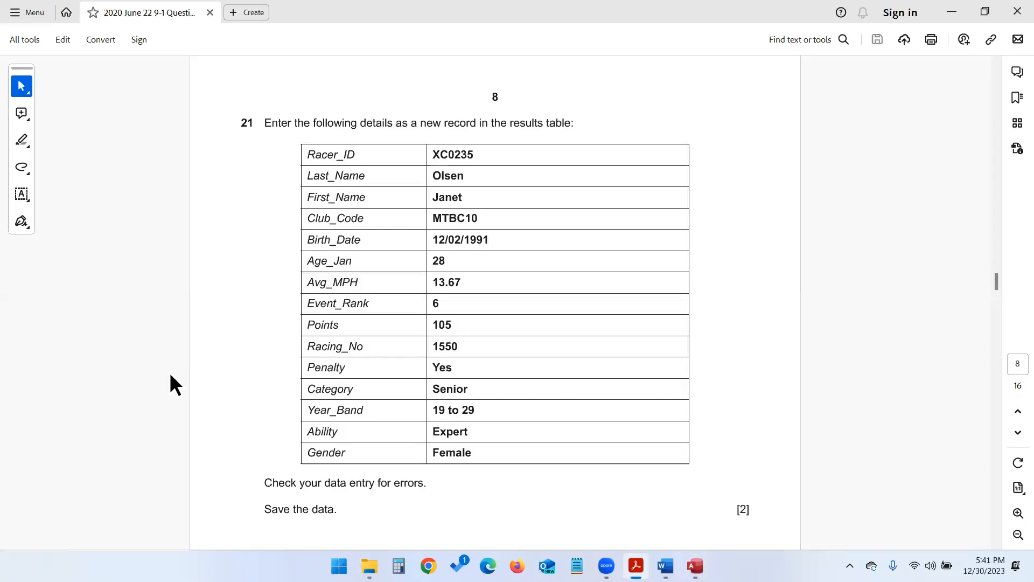
key("alt+Tab")
type("MTBC10")
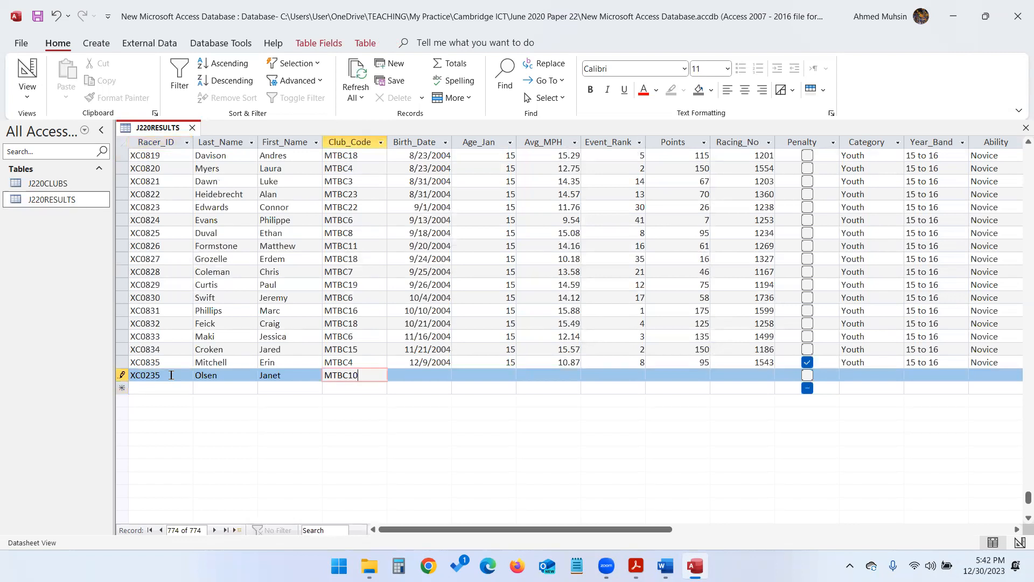
key("Tab")
key("alt+Tab")
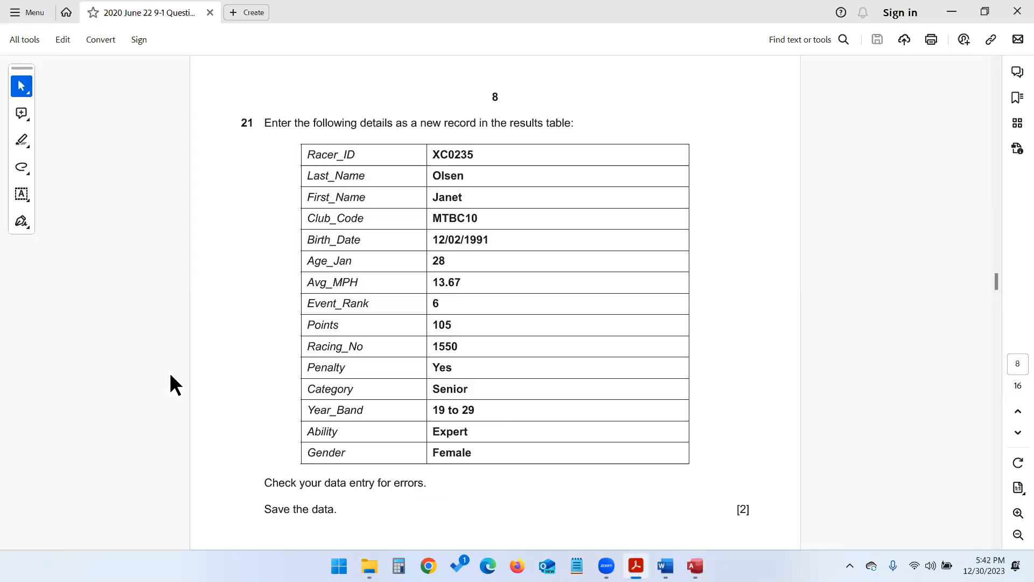
key("alt+Tab")
type("12")
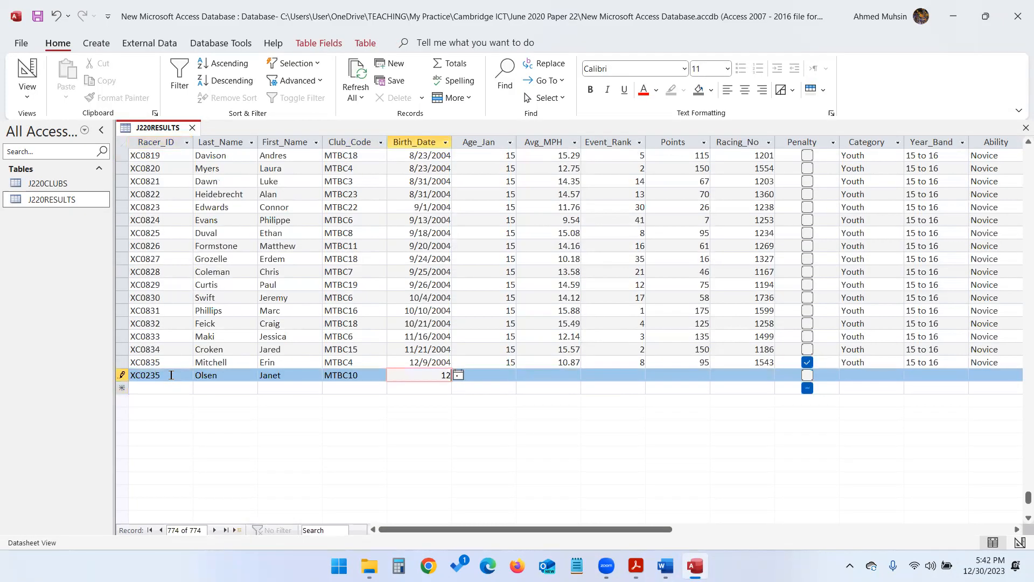
type("/02/1991")
key("Tab")
Set Age_Jan to 28 and Avg_MPH to 13.67 in the new record, following the question paper
key("alt+Tab")
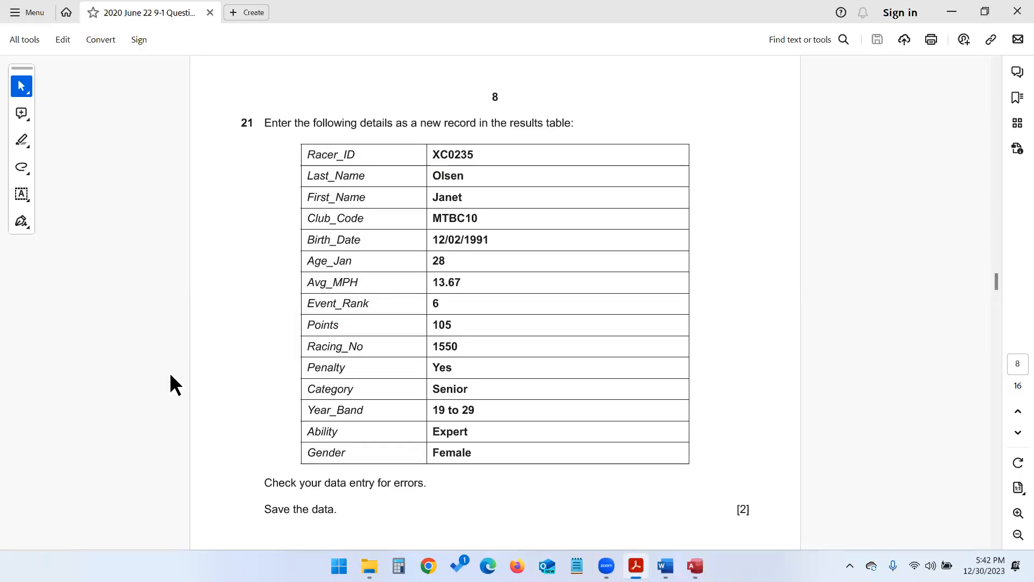
key("alt+Tab")
type("28")
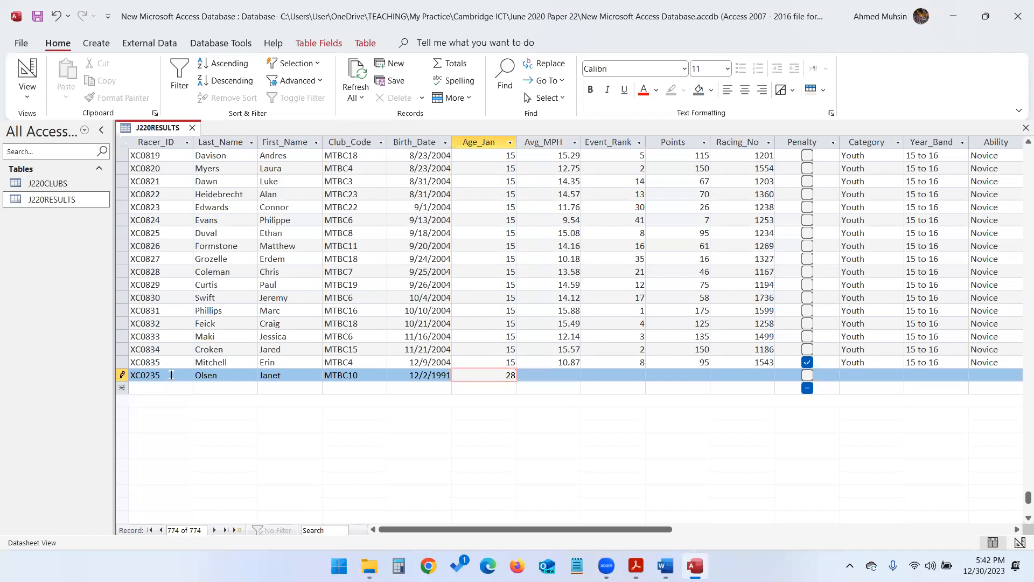
key("Tab")
type("13.67")
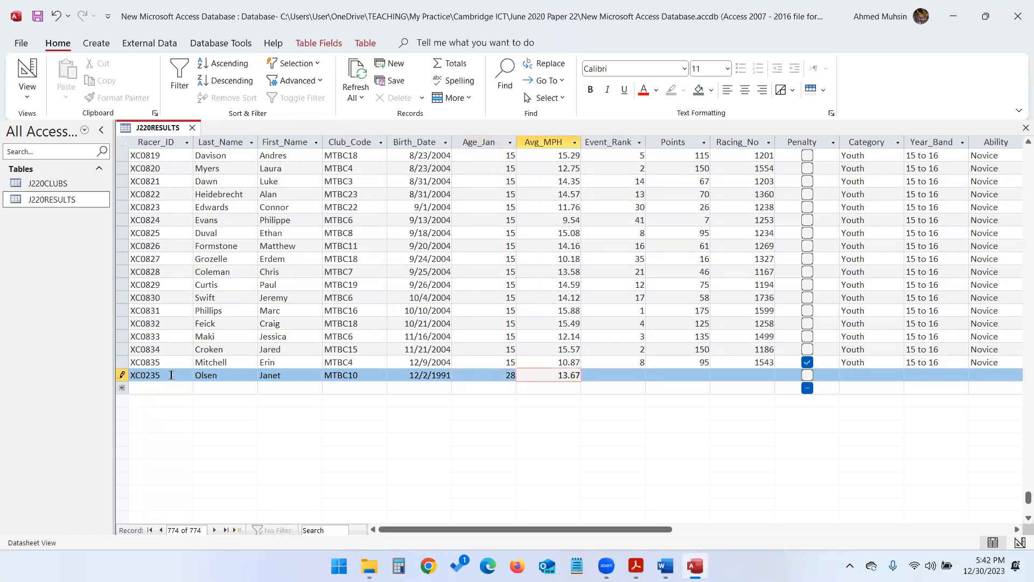
key("Tab")
Enter Event_Rank 6, Points 105 and Racing_No 1550 in the new record
key("alt+Tab")
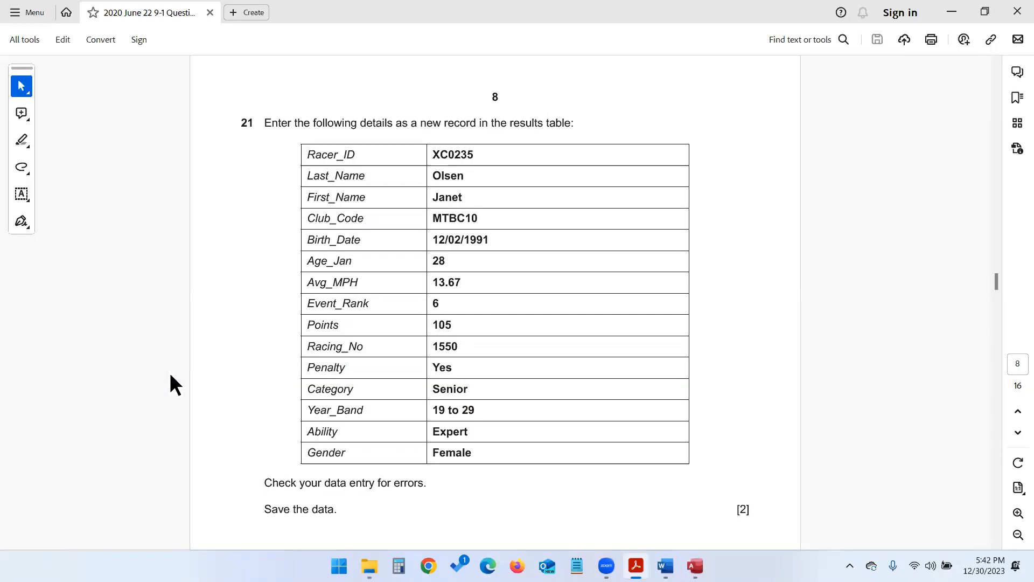
key("alt+Tab")
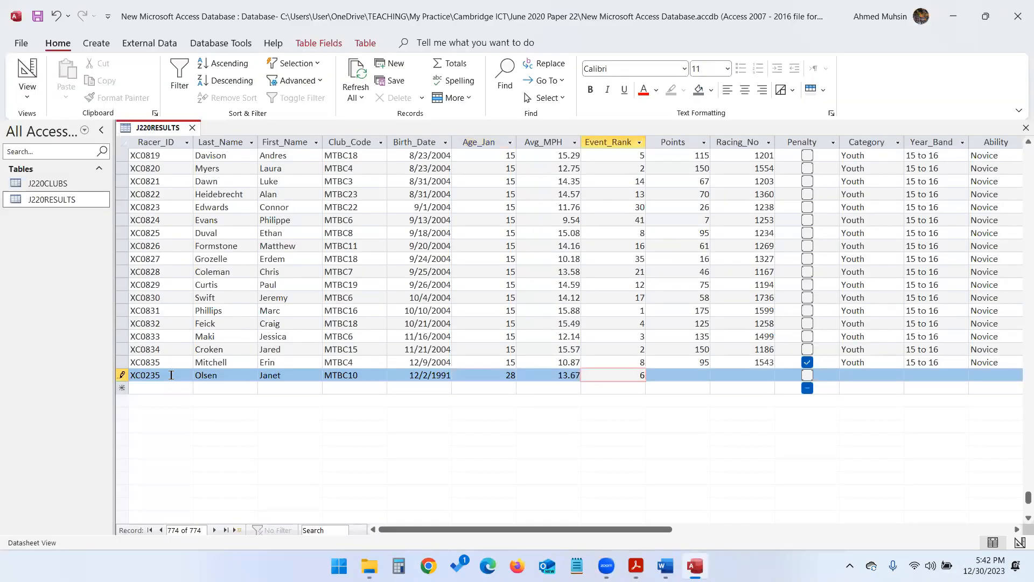
key("Tab")
type("105")
key("Tab")
type("1550")
key("Tab")
Set Penalty to Yes, Category to Senior and Year_Band to 19 to 29 in the new record
key("alt+Tab")
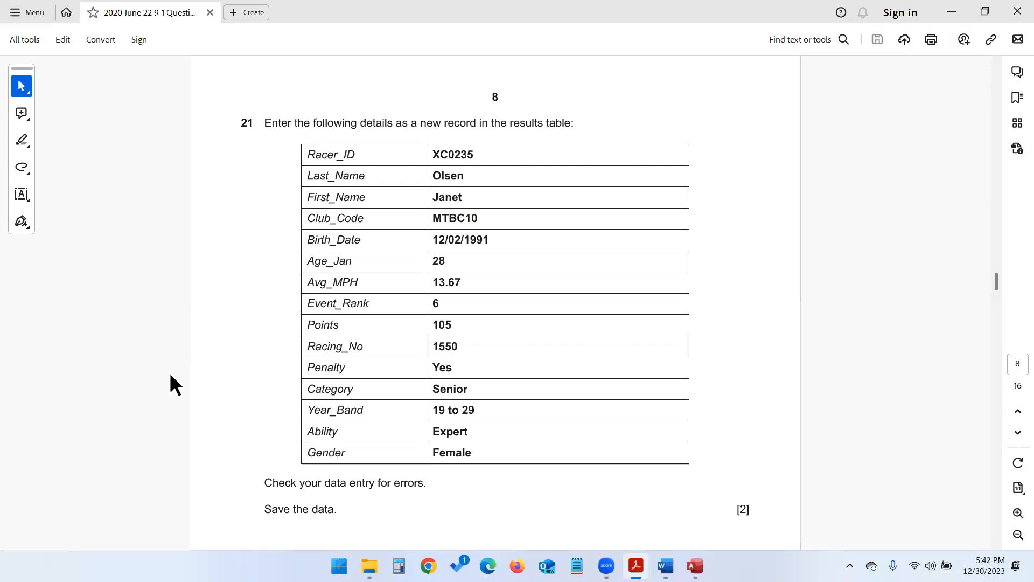
key("alt+Tab")
left_click(807, 377)
left_click(864, 374)
key("alt+Tab")
key("alt+Tab")
type("Senior")
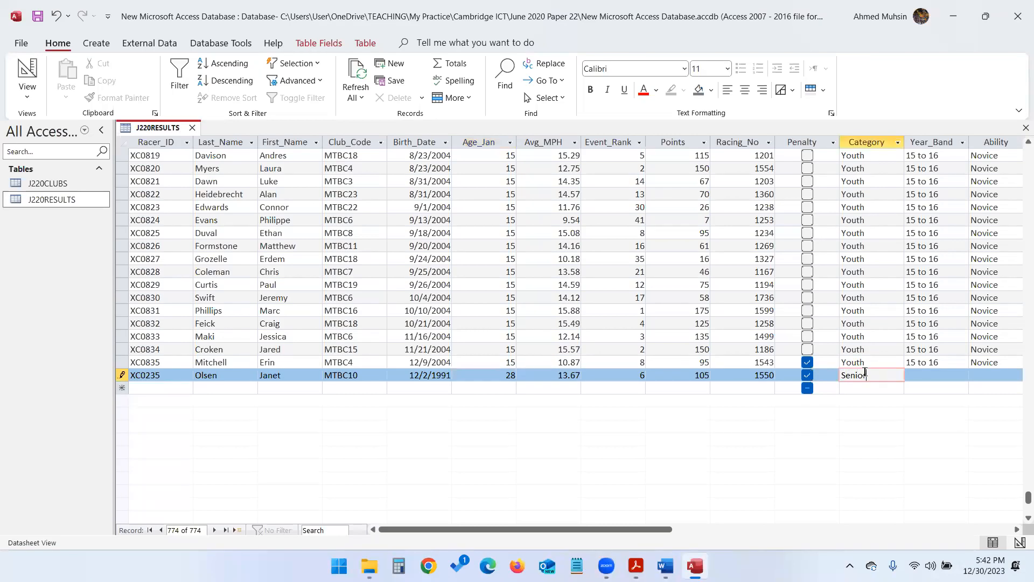
key("Tab")
type("19 to 29")
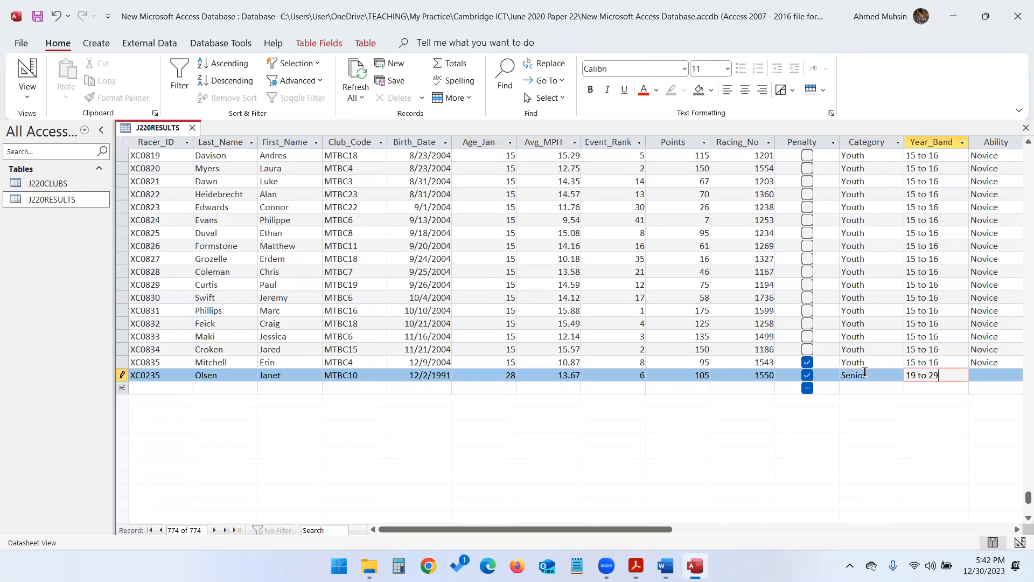
key("Tab")
Complete the new record with Ability Expert and Gender Female, as listed in task 21
key("alt+Tab")
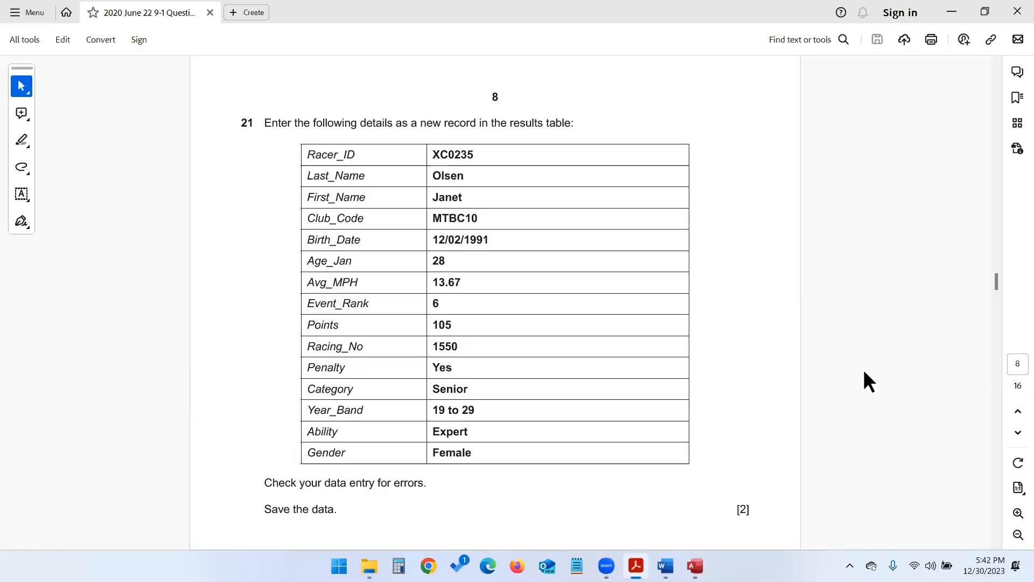
key("alt+Tab")
type("Expert")
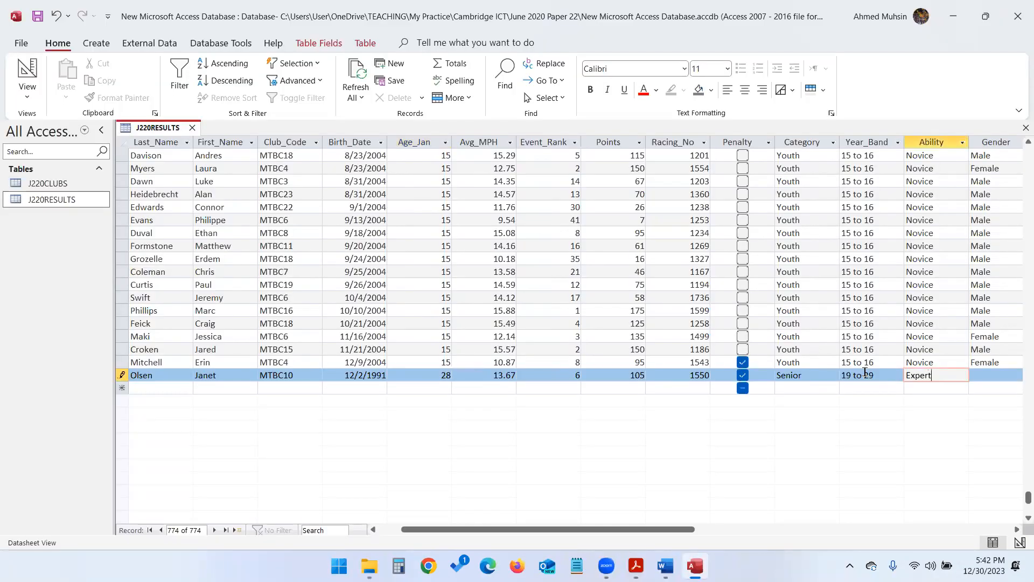
key("Tab")
type("Female")
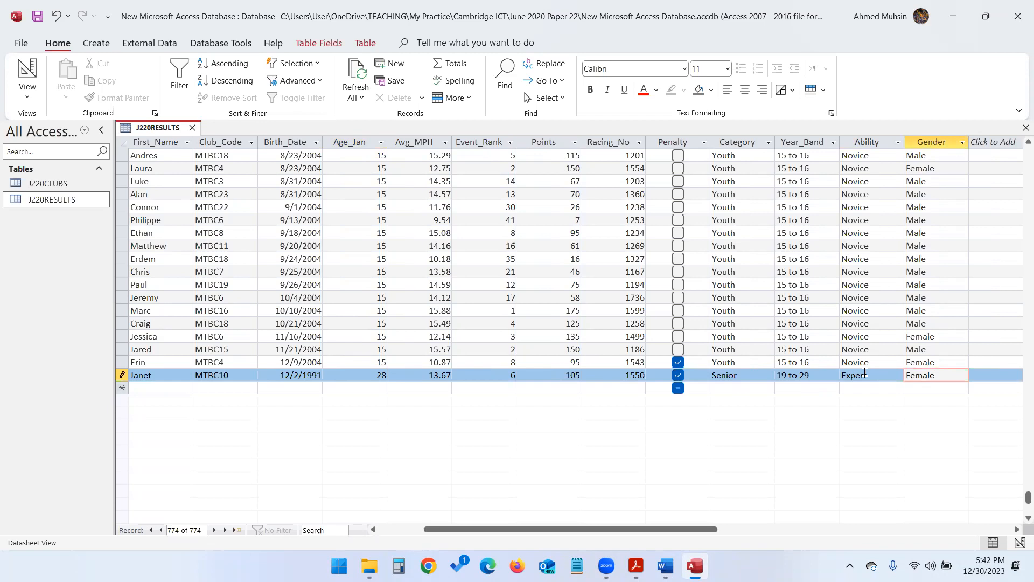
Check the end of task 21 in the question paper and save the new J220RESULTS record
key("alt+Tab")
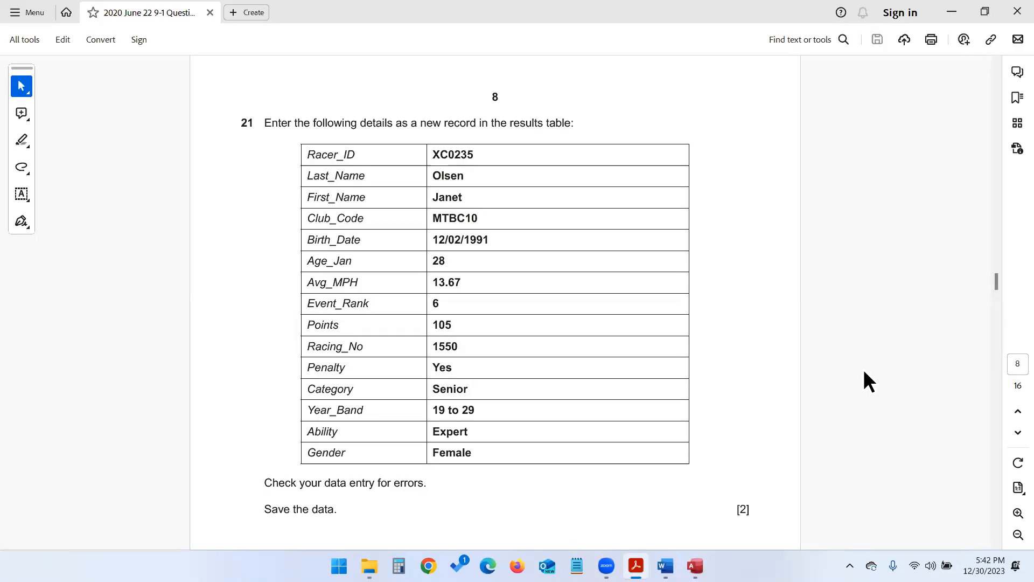
scroll(456, 450, "down", 5)
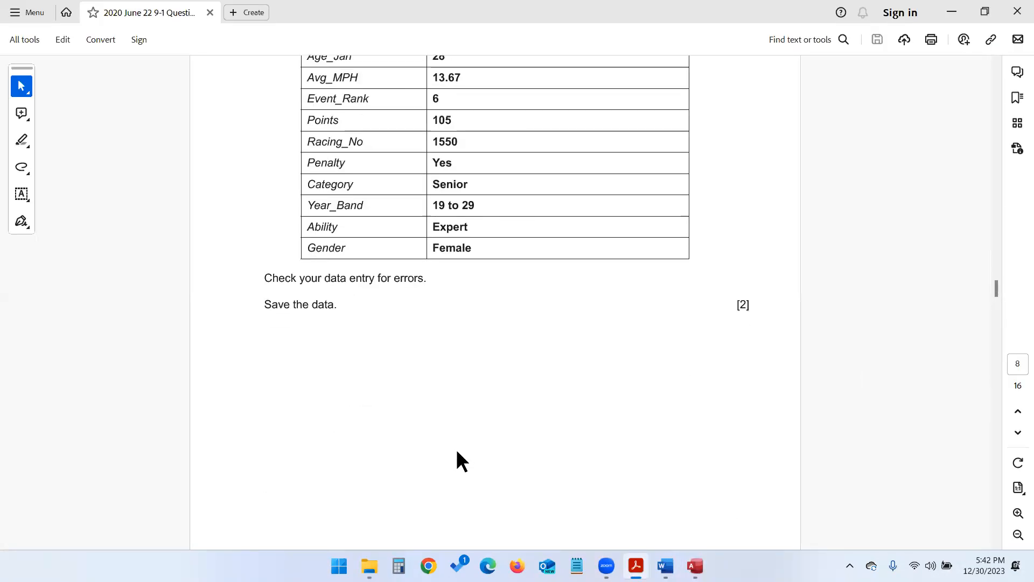
key("alt+Tab")
left_click(36, 17)
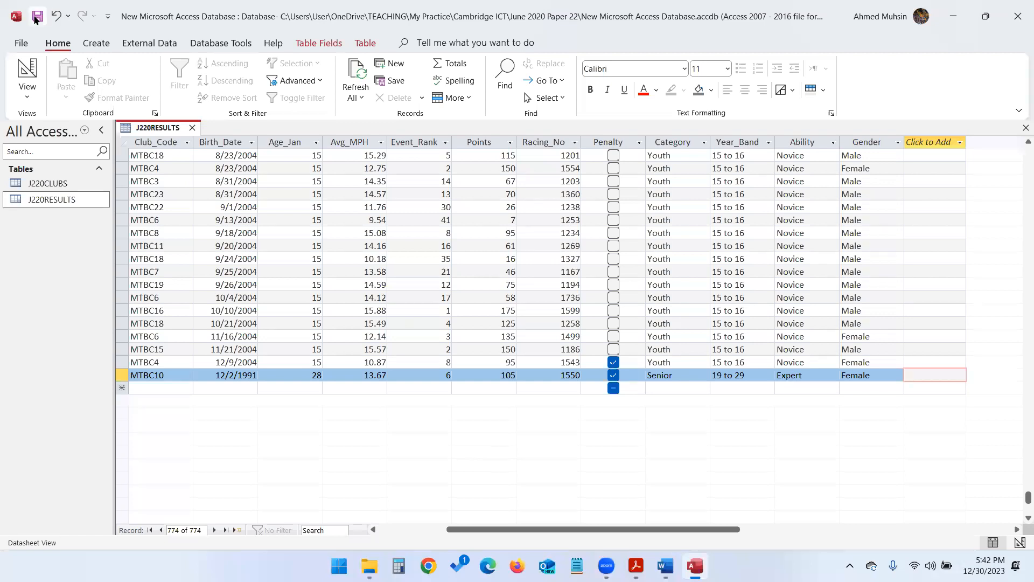
Read task 22 in the question paper, examining the record selection criteria and required fields for the tabular report
key("alt+Tab")
scroll(357, 264, "down", 10)
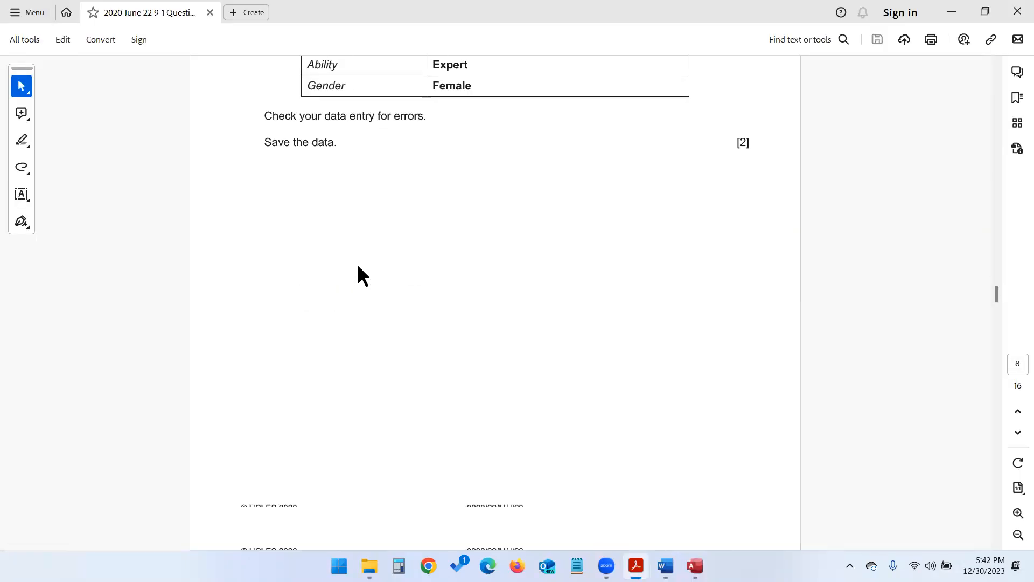
scroll(357, 263, "down", 8)
scroll(357, 264, "up", 5)
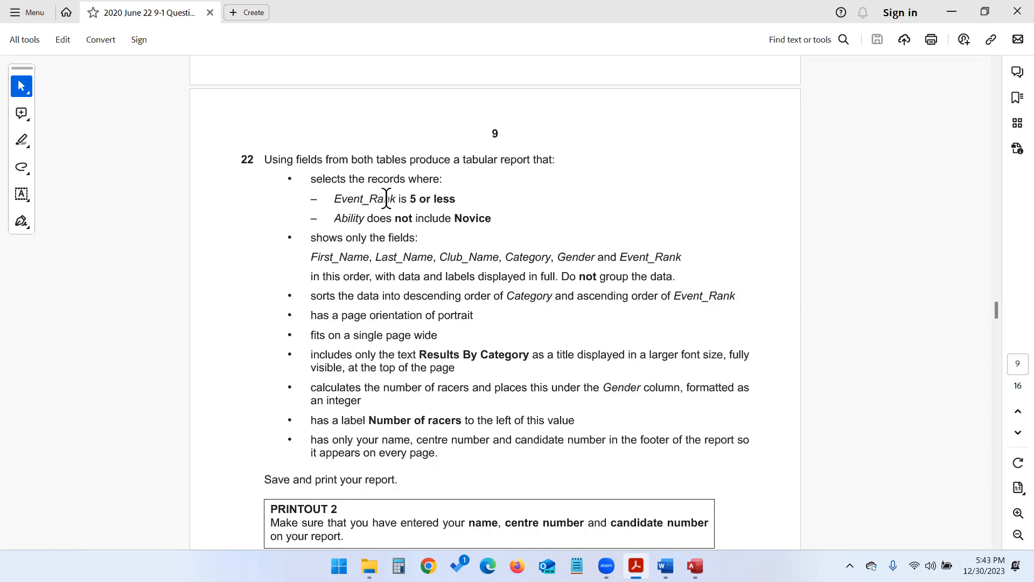
left_click_drag(386, 199, 459, 200)
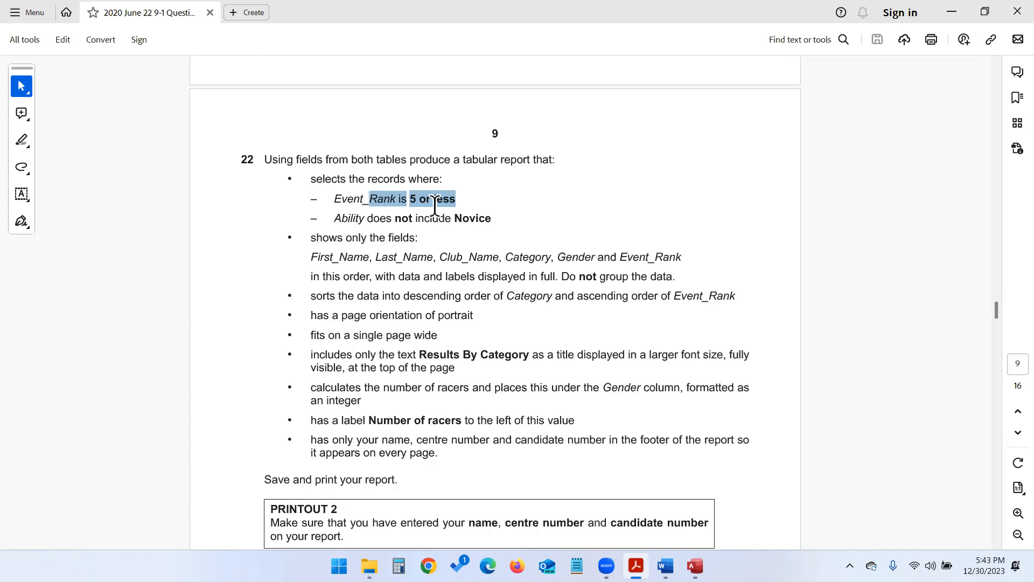
left_click_drag(312, 183, 483, 241)
left_click(484, 241)
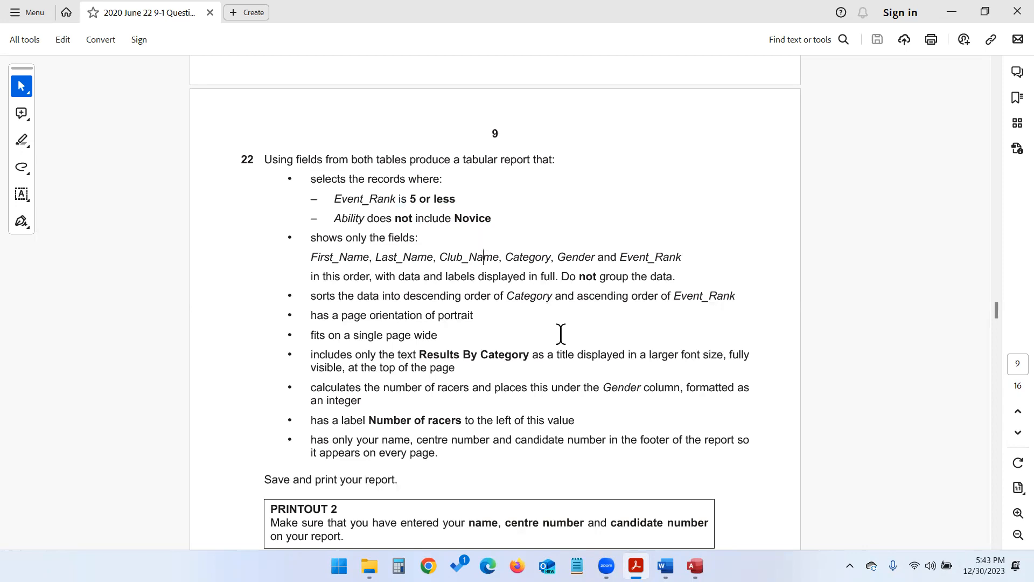
Return to Access, create a new query in Design view, and slightly enlarge its table area
left_click(695, 566)
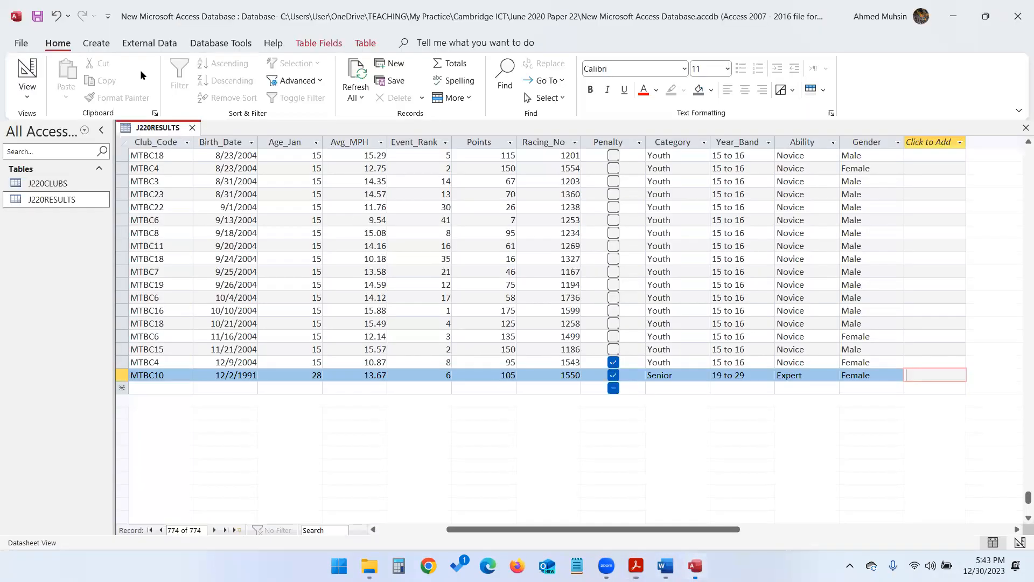
left_click(96, 43)
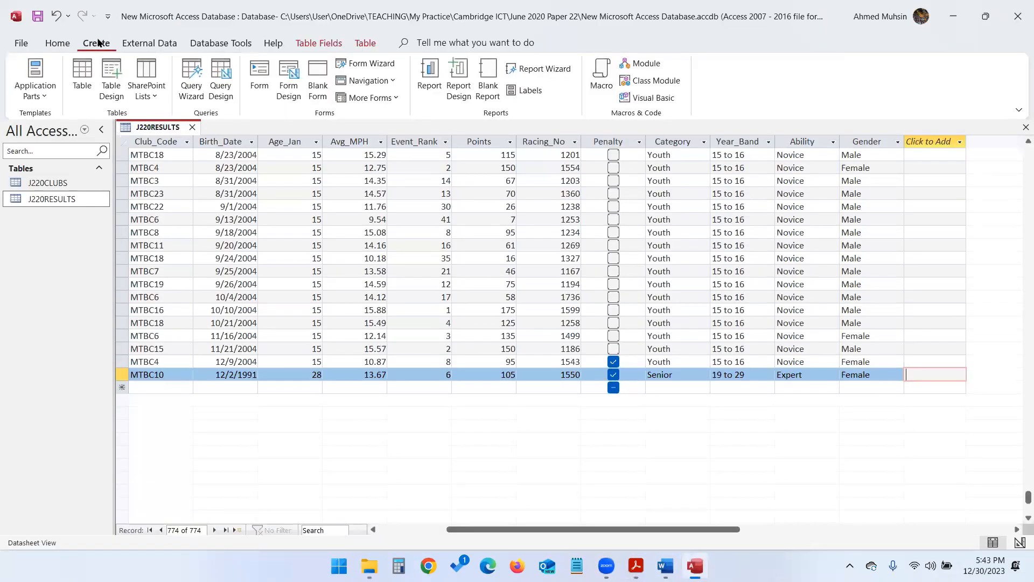
left_click(229, 96)
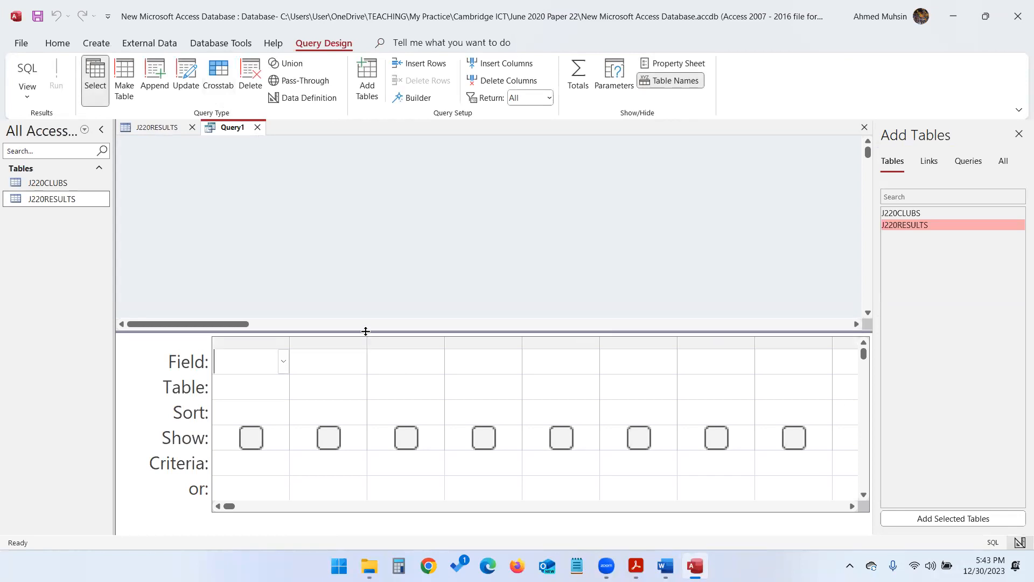
left_click_drag(366, 331, 363, 340)
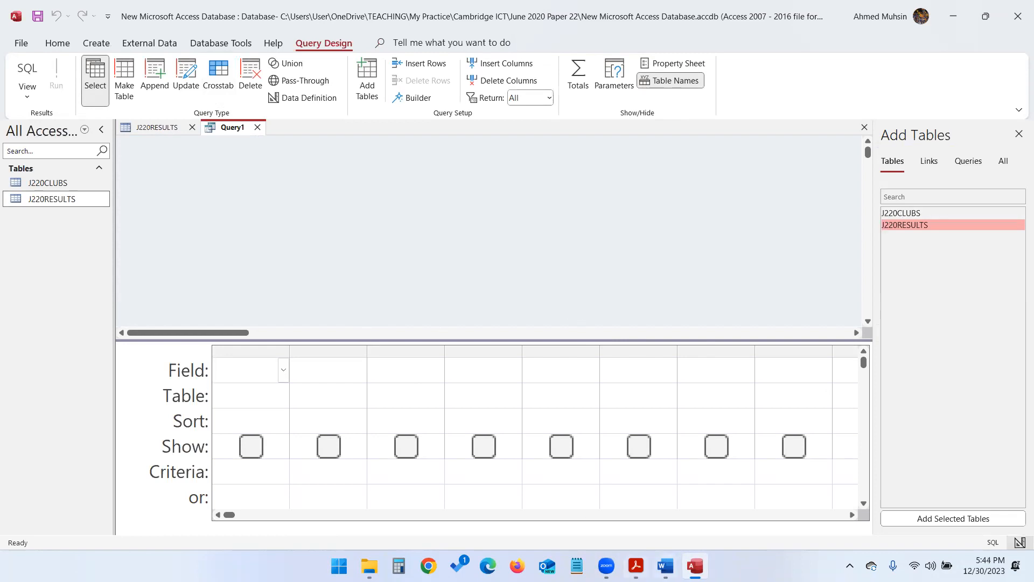
Recheck which tables task 22 needs, add J220CLUBS and J220RESULTS to the query, and lengthen the J220RESULTS field list
left_click(636, 565)
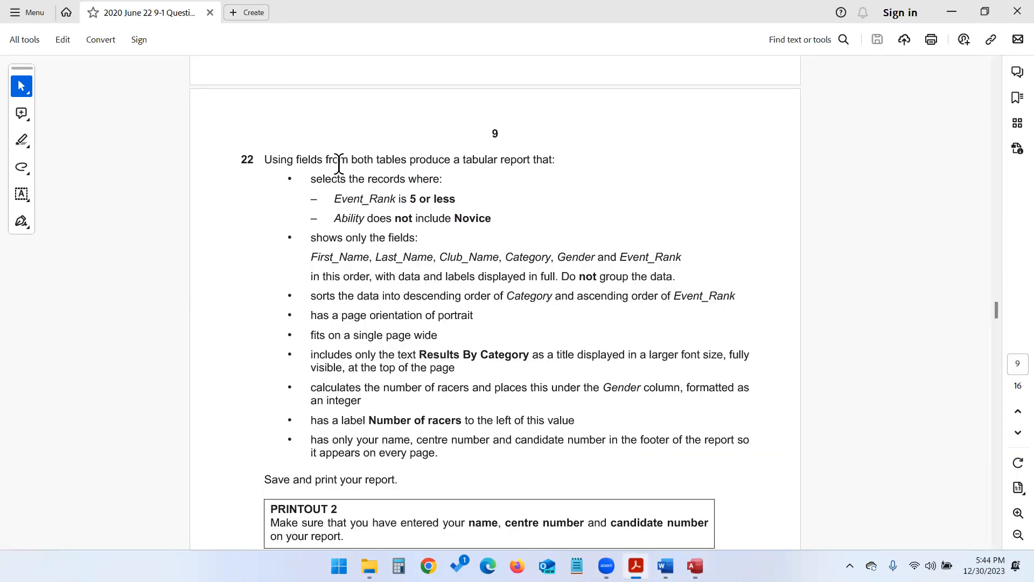
mouse_move(350, 161)
left_mouse_down()
mouse_move(451, 161)
mouse_move(410, 160)
left_mouse_up()
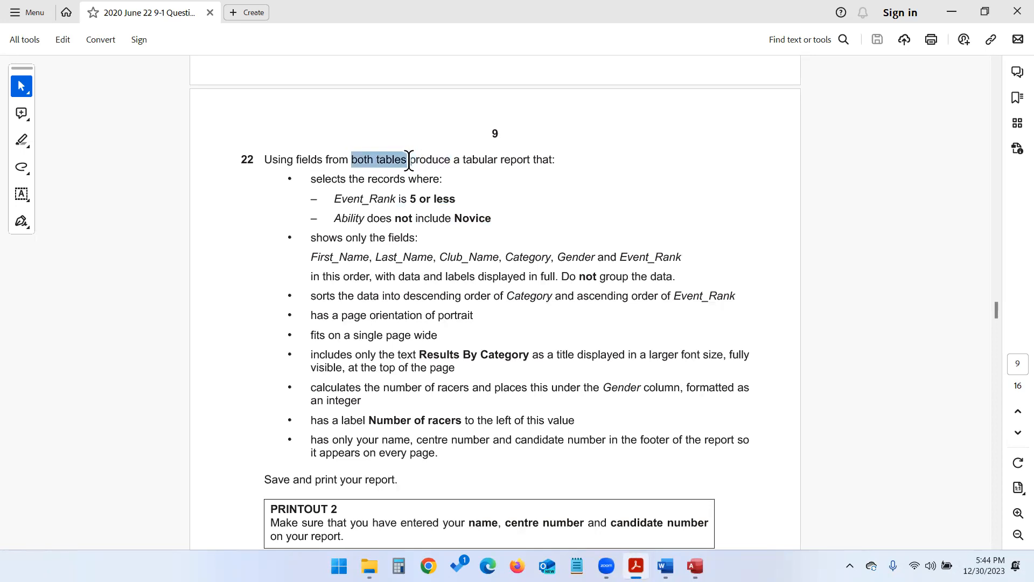
left_click(953, 18)
double_click(904, 213)
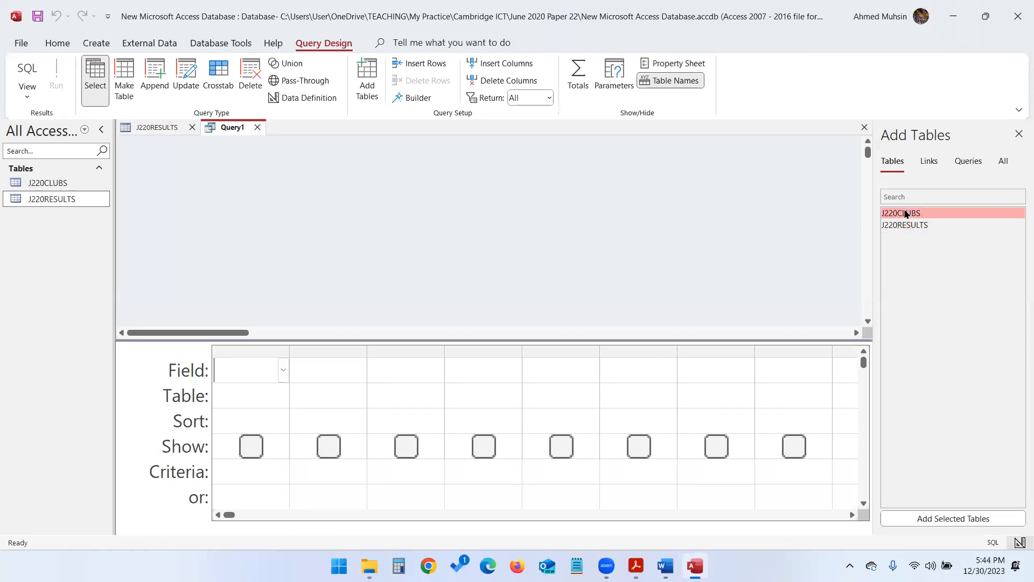
double_click(905, 225)
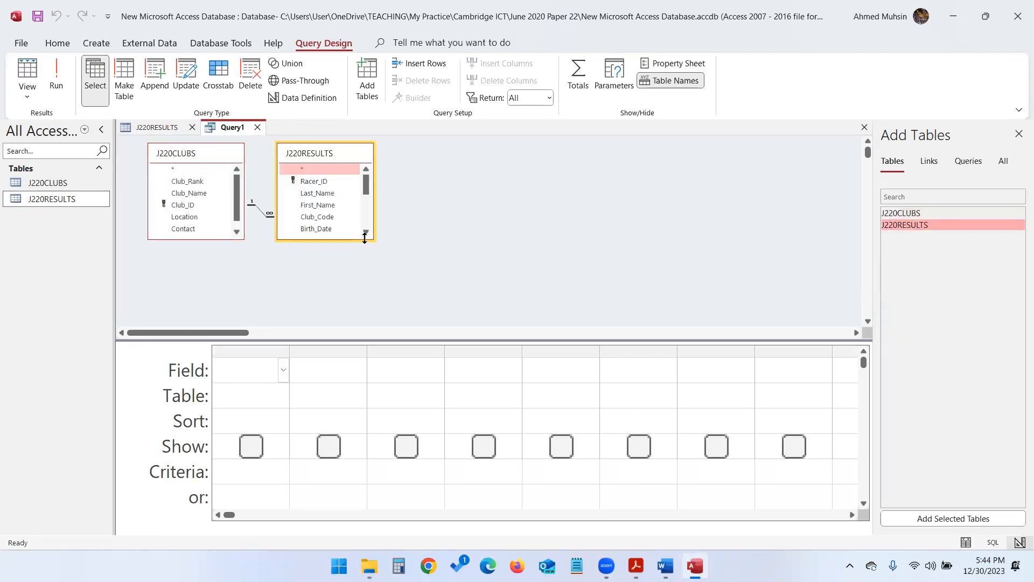
left_click_drag(364, 238, 364, 311)
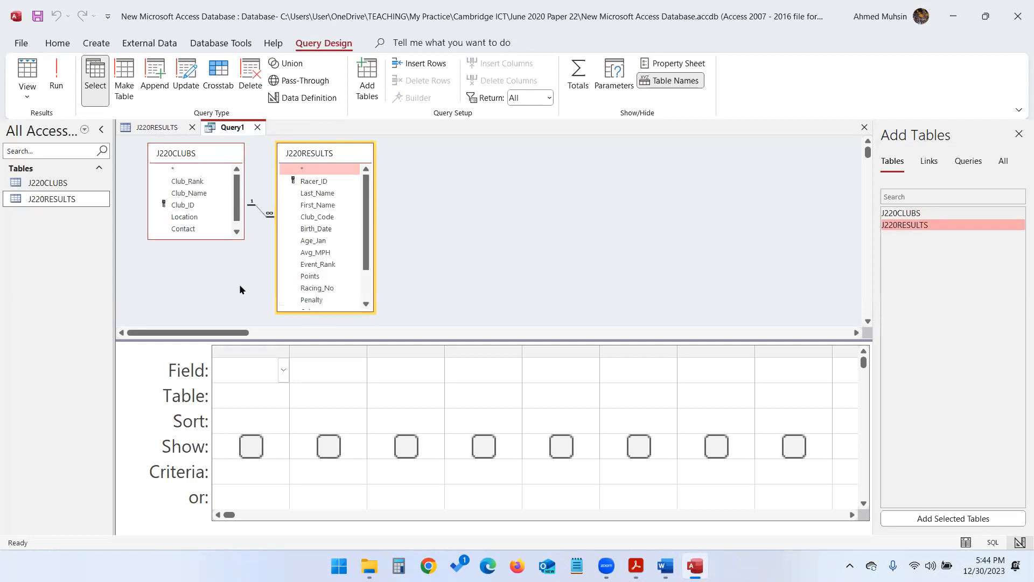
Lengthen the J220CLUBS field list to show all its fields and close the Add Tables pane
left_click_drag(197, 238, 199, 289)
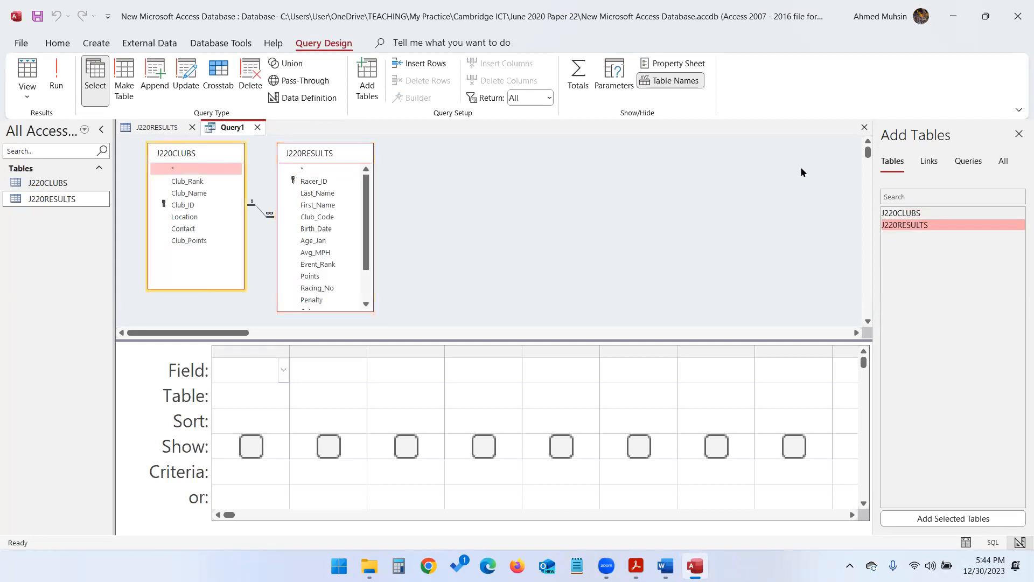
left_click(1018, 134)
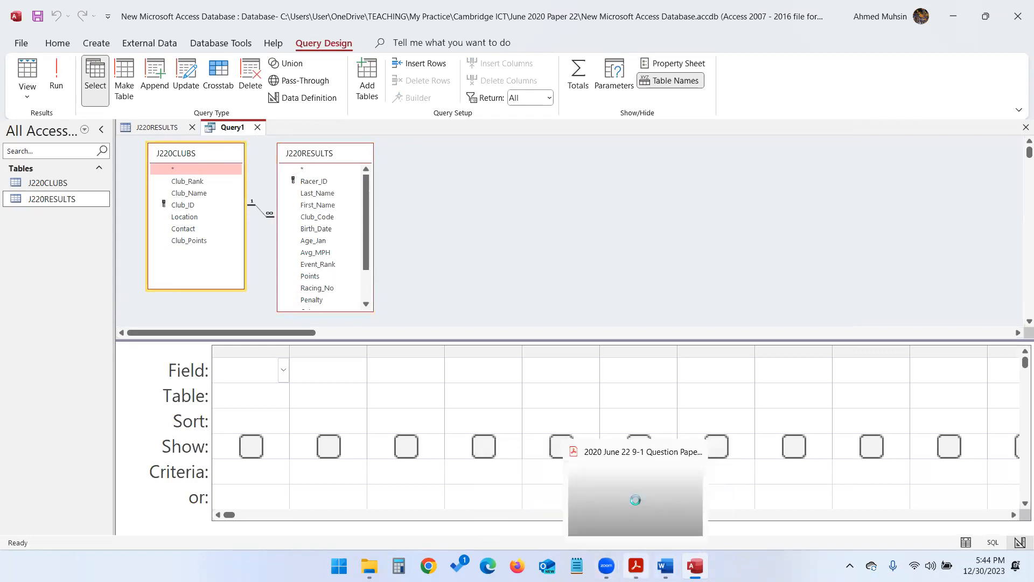
Check the required fields in the question paper, and add First_Name, Last_Name and Club_Name to the query
left_click(635, 566)
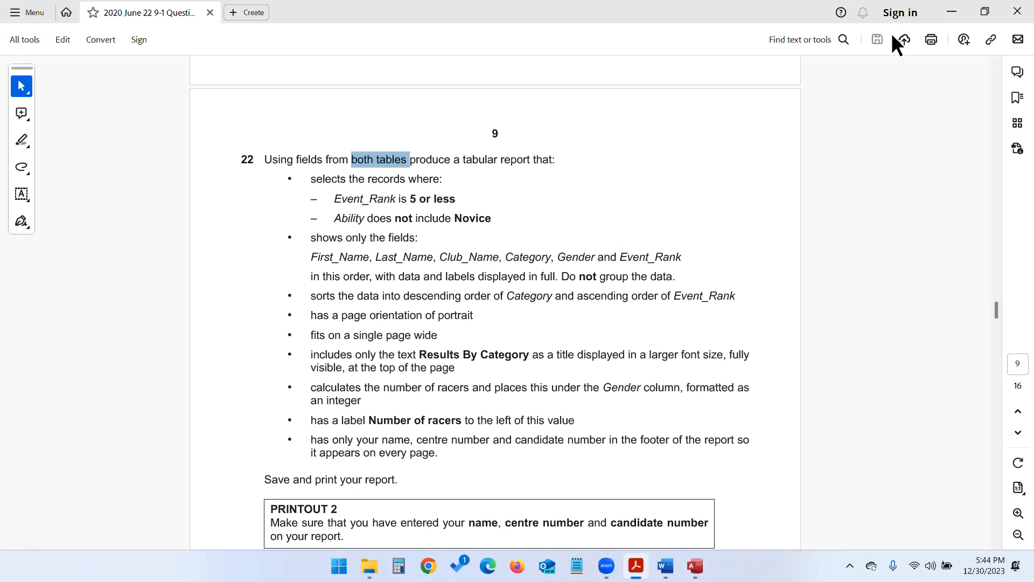
left_click(949, 12)
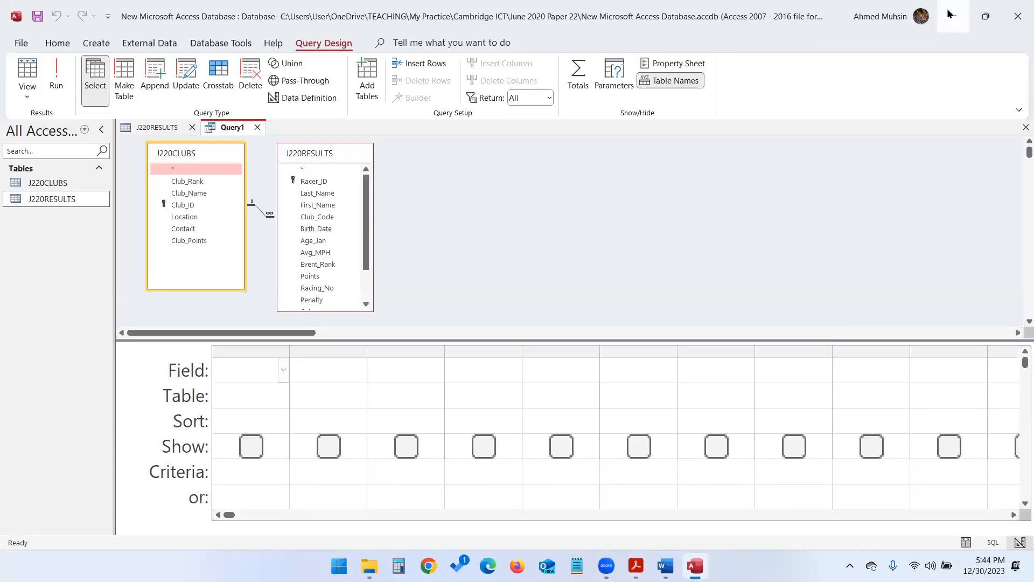
double_click(329, 206)
double_click(326, 193)
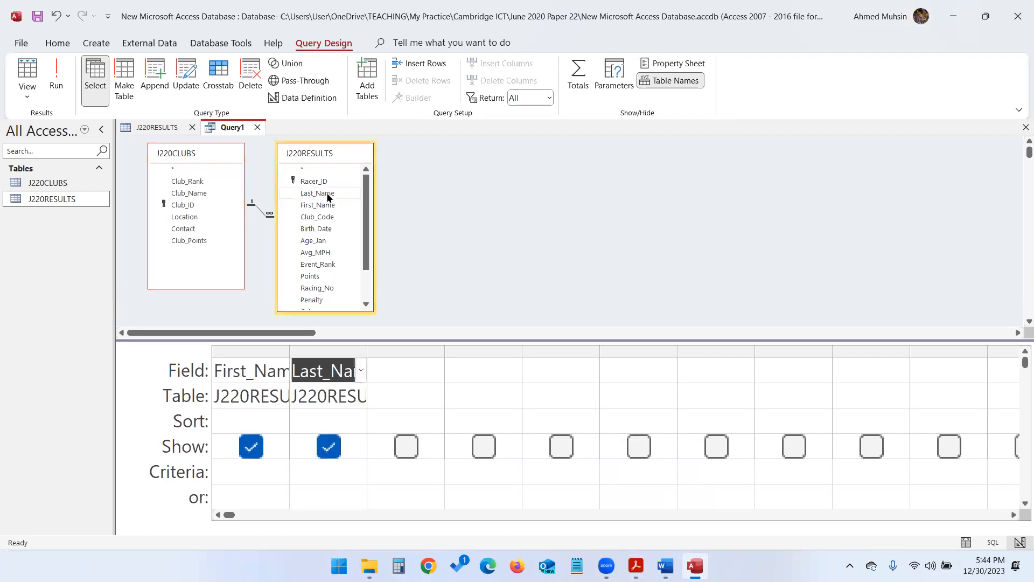
double_click(208, 194)
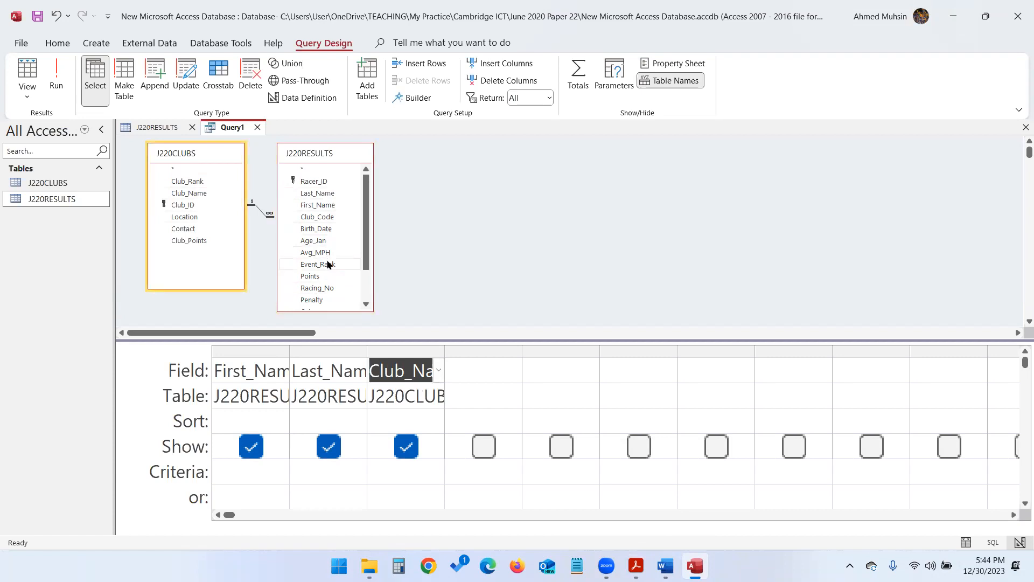
Lengthen the J220RESULTS field list, move it farther from J220CLUBS, and enlarge the query's table area
scroll(325, 283, "down", 2)
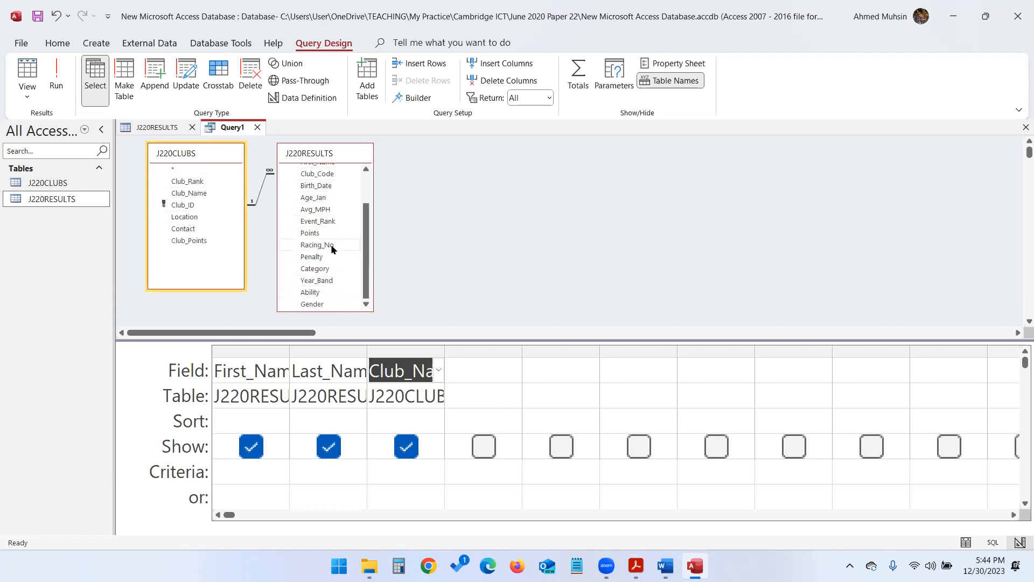
left_click_drag(327, 308, 326, 325)
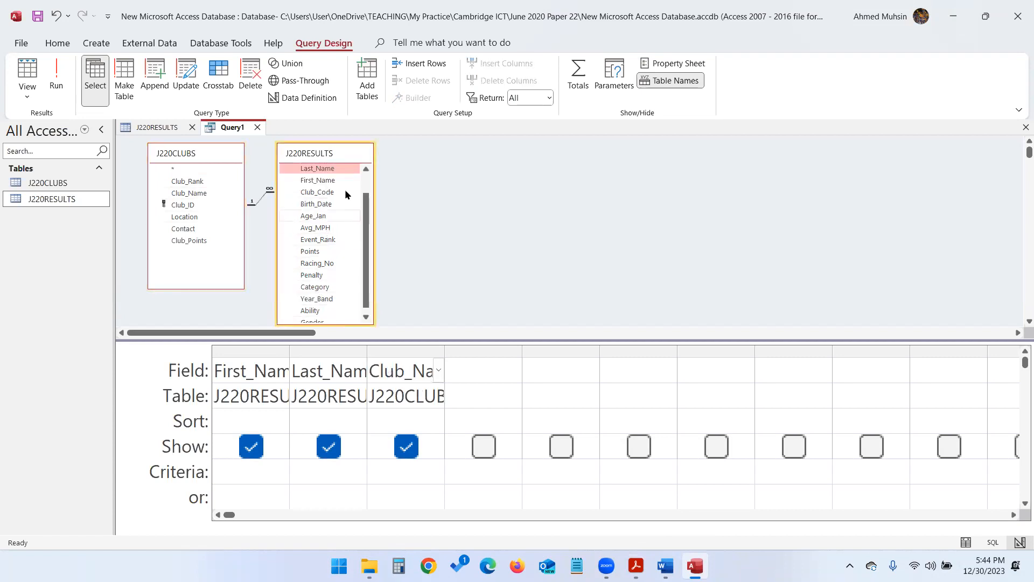
left_click_drag(345, 155, 431, 139)
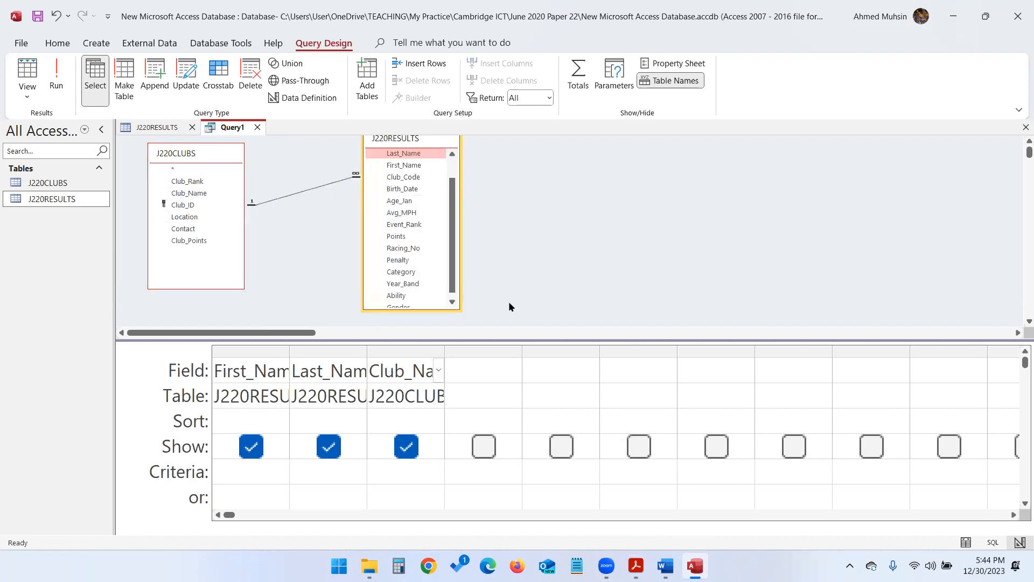
left_click_drag(527, 339, 531, 360)
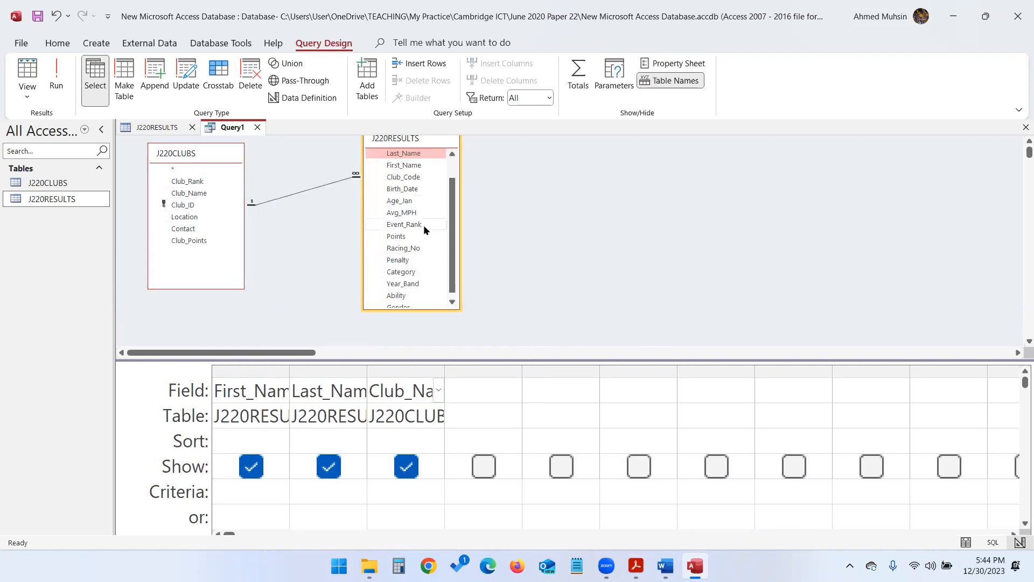
Add Category, Gender and Event_Rank from J220RESULTS to the query, checking the field order in the question paper
scroll(424, 224, "up", 2)
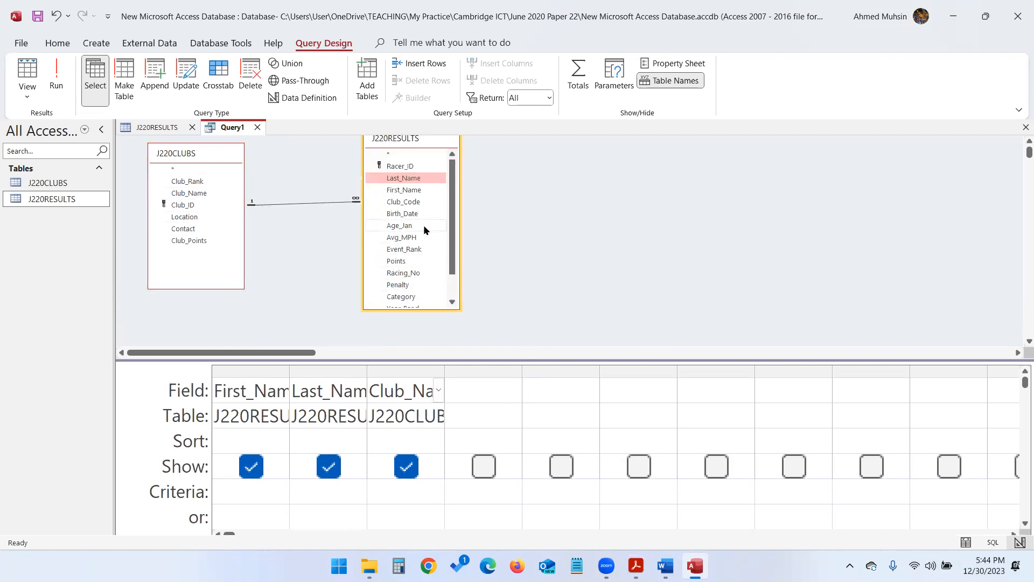
double_click(403, 296)
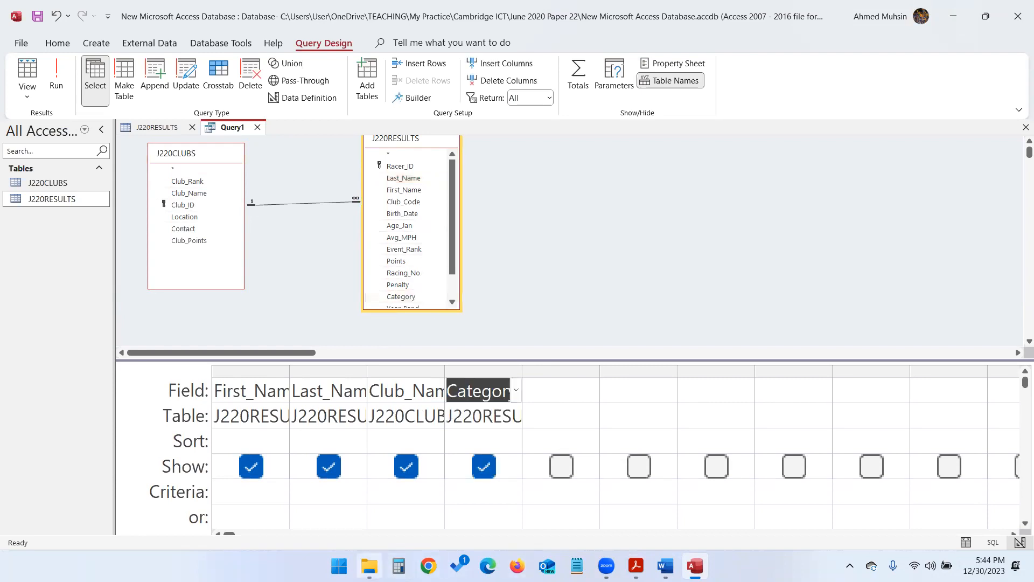
left_click(636, 565)
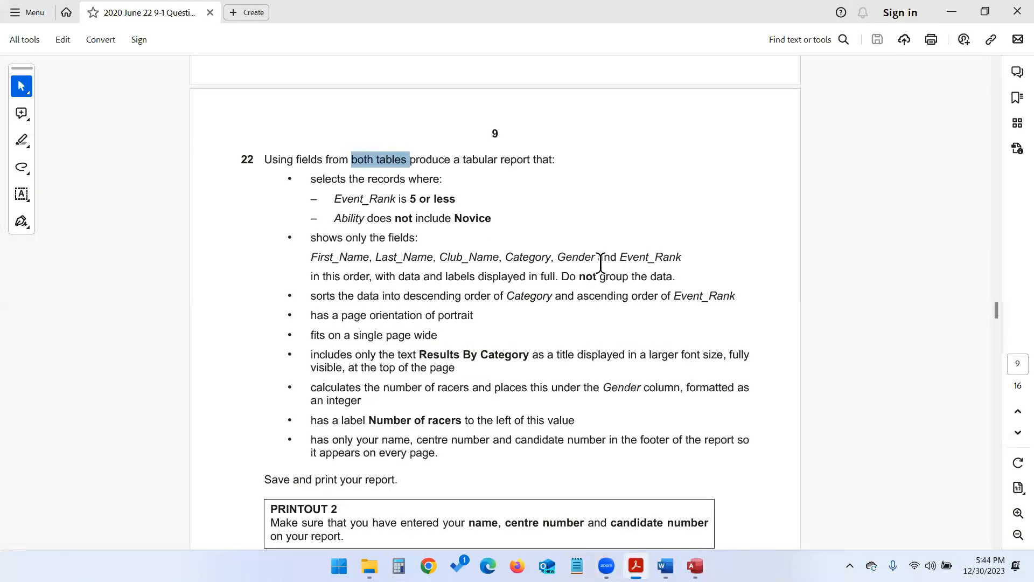
left_click(958, 11)
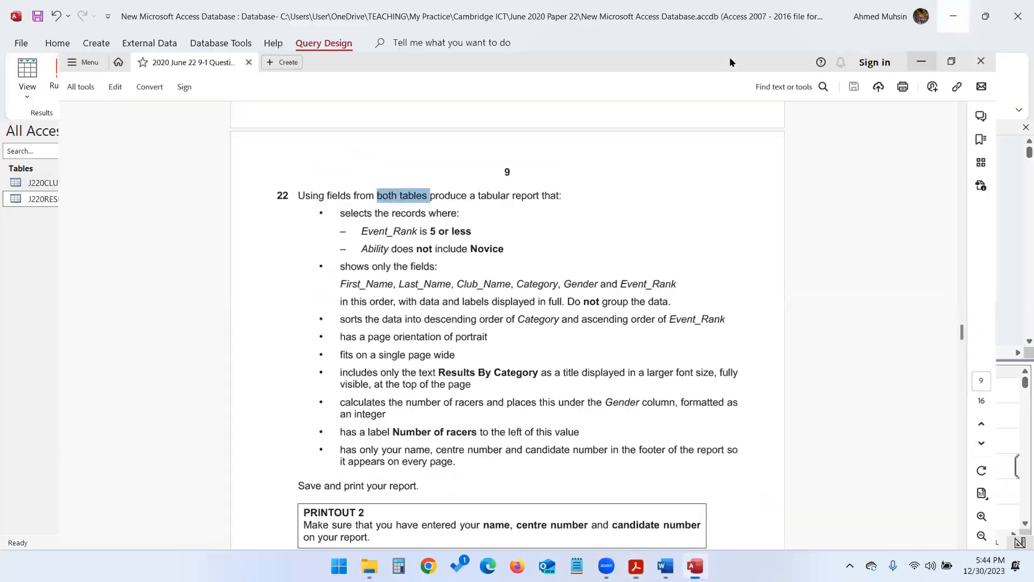
scroll(428, 263, "down", 2)
double_click(403, 300)
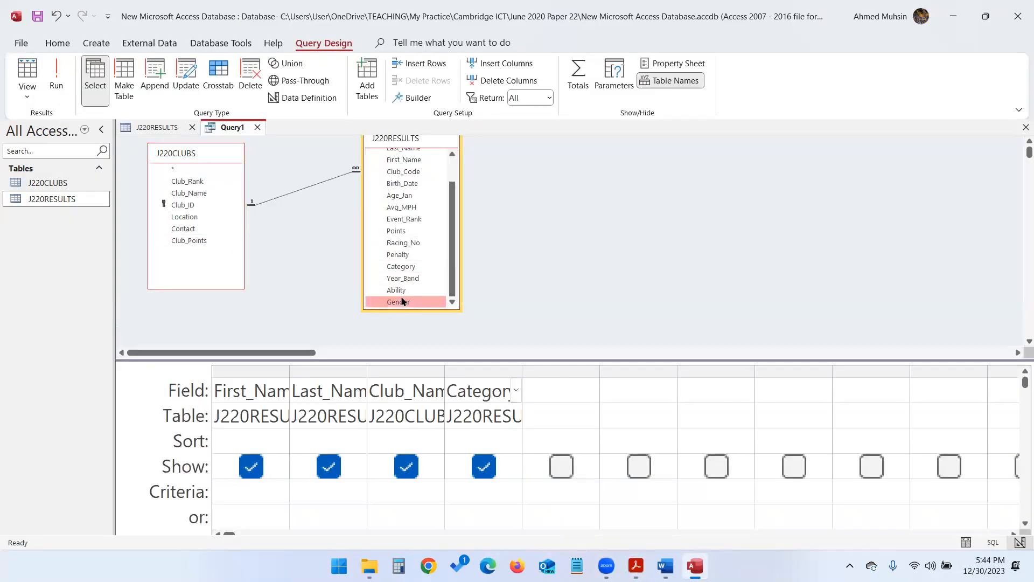
double_click(405, 223)
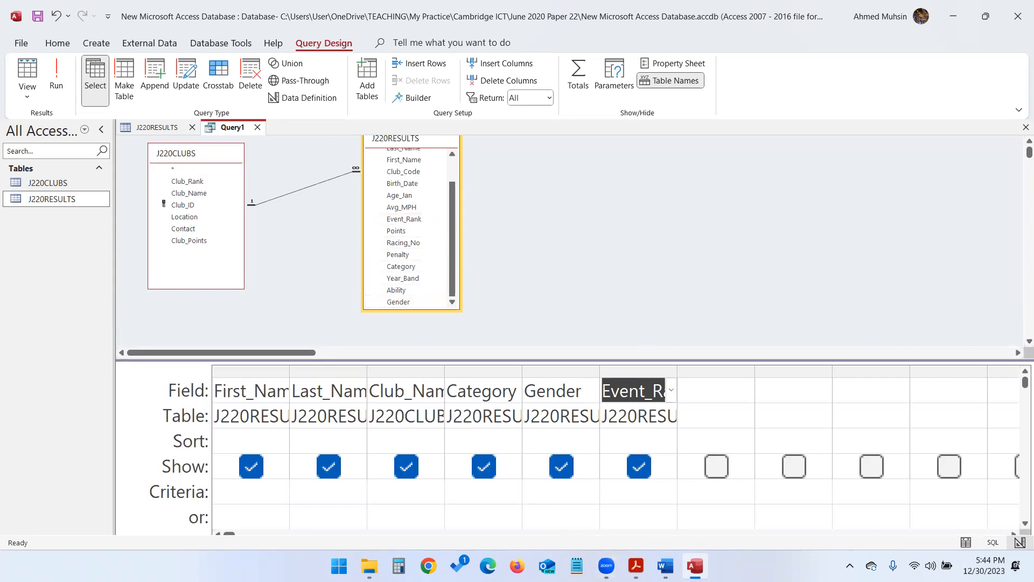
Widen the six query columns, First_Name through Event_Rank, to fit their full field and table names
left_click_drag(291, 367, 323, 371)
left_click(333, 371)
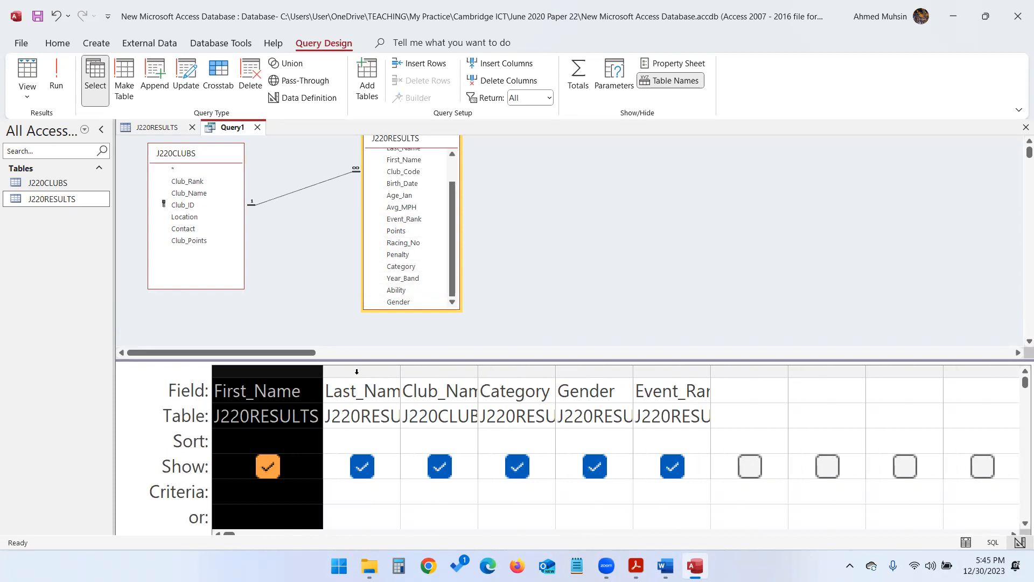
double_click(400, 371)
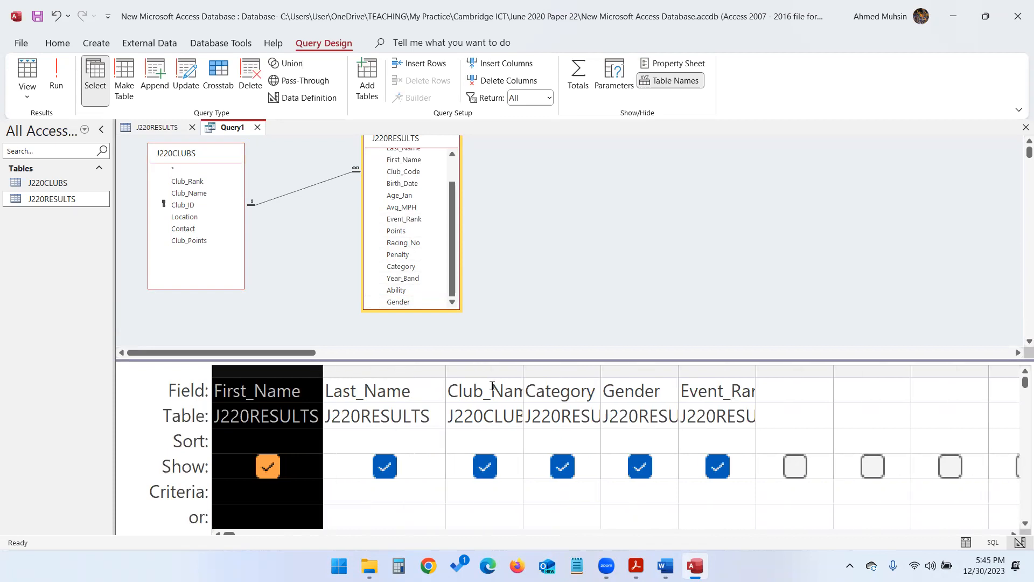
double_click(523, 371)
double_click(630, 368)
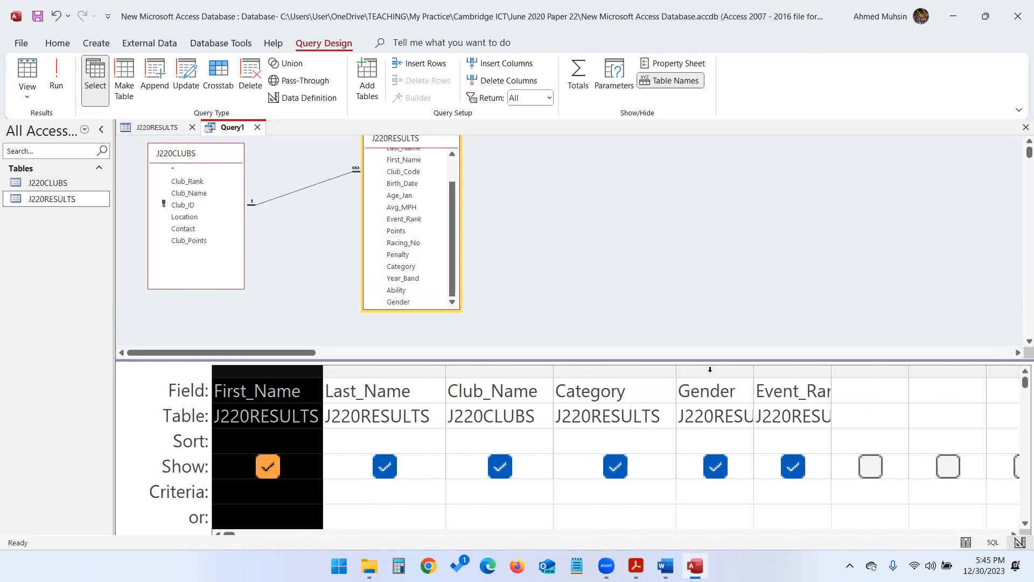
left_click(757, 369)
double_click(754, 369)
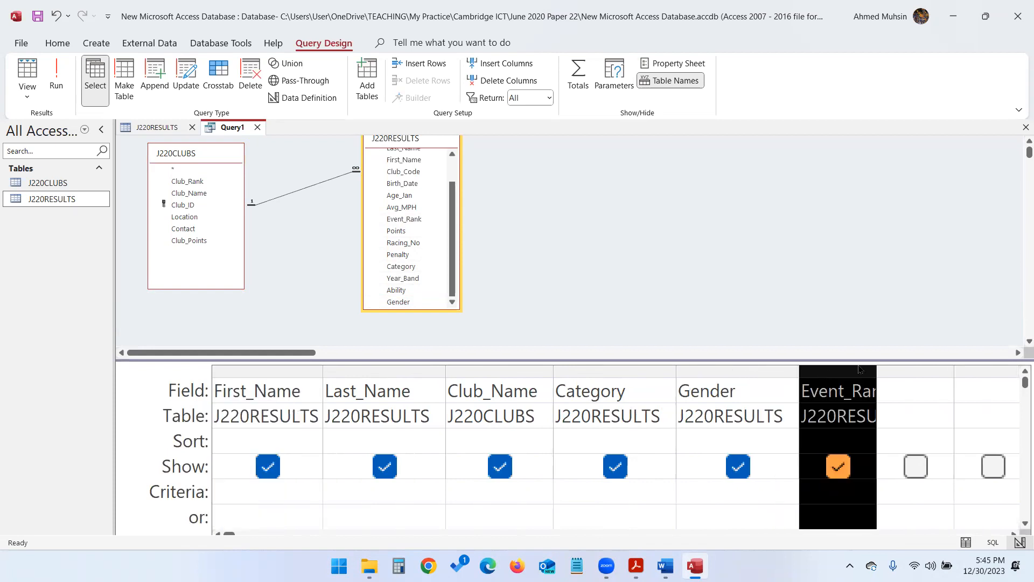
double_click(877, 370)
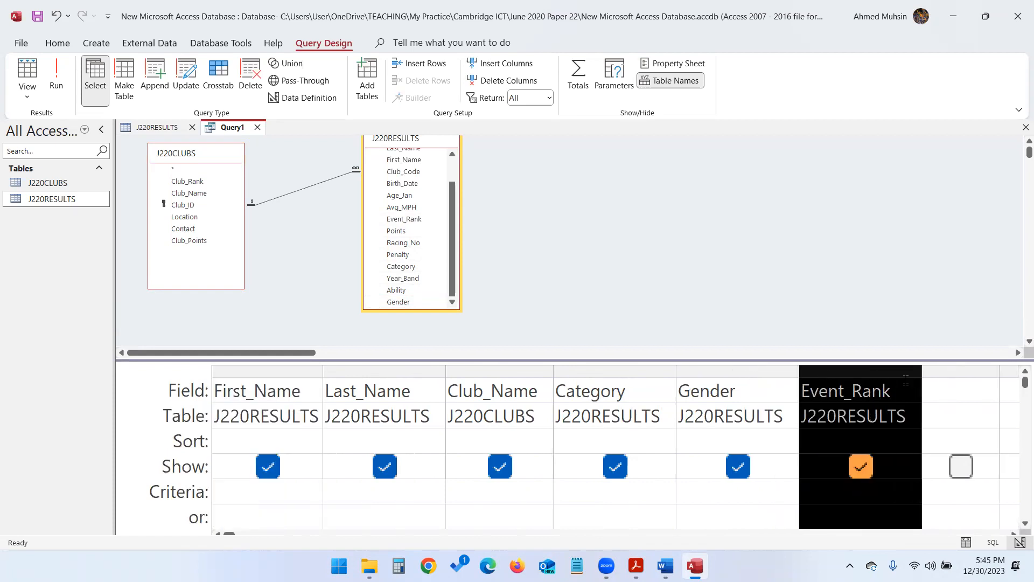
Check the Event_Rank condition in the question paper and set that field's criterion to <=5
left_click(636, 566)
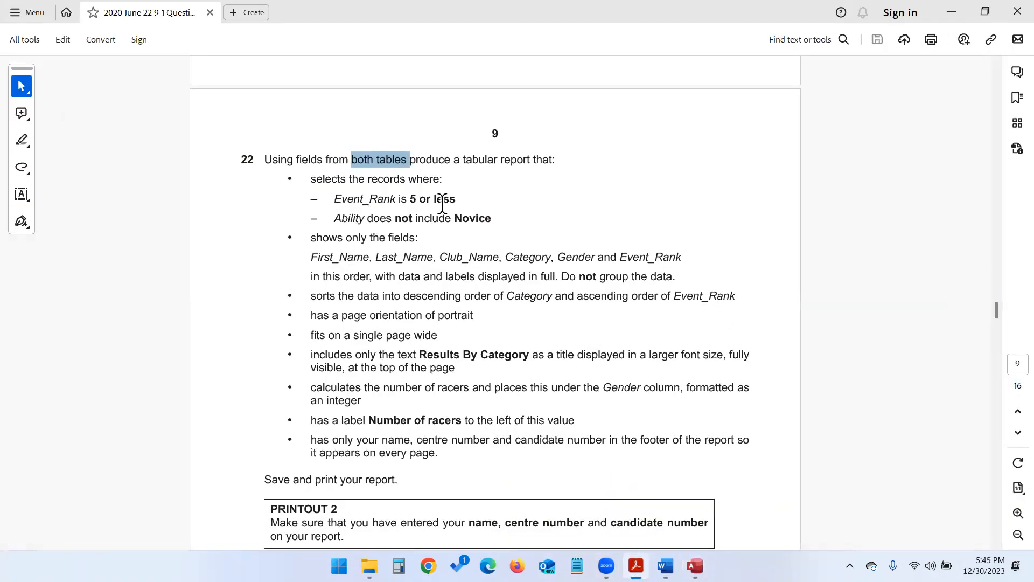
left_click(952, 11)
left_click(808, 491)
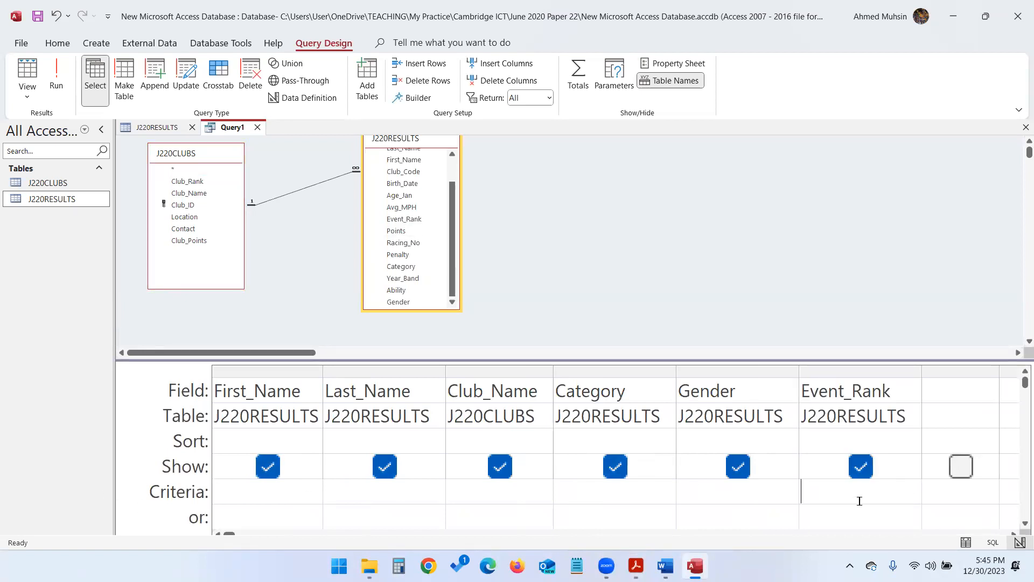
type("<=5")
Recheck the record selection criteria in the question paper, focusing on the Ability condition, and return to Access
key("alt+Tab")
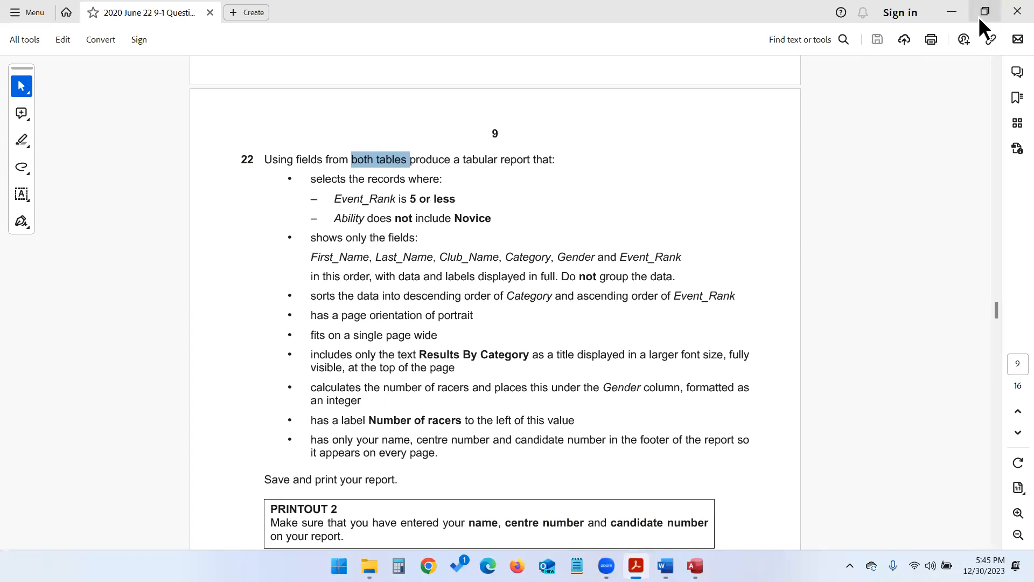
left_click(952, 12)
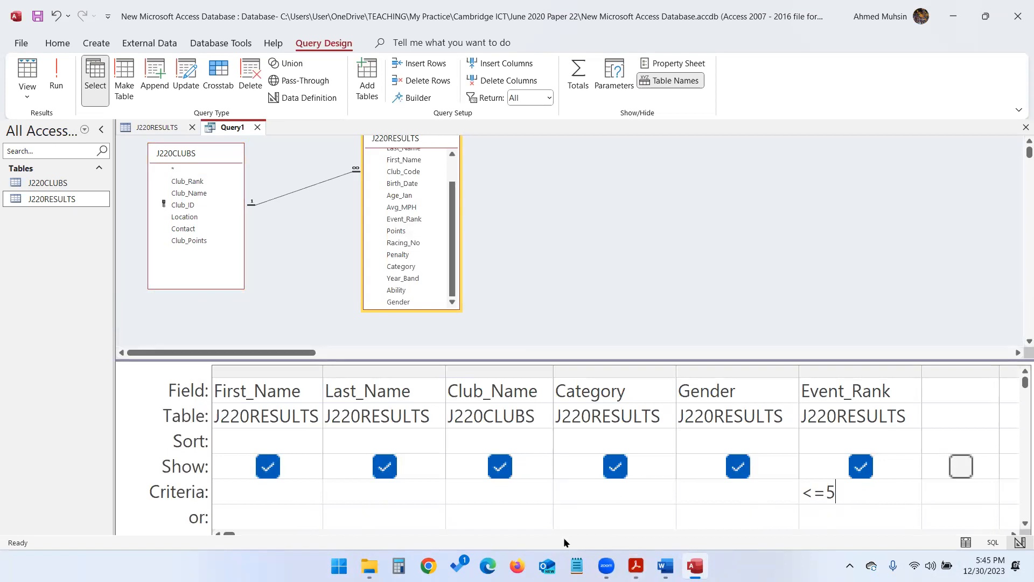
left_click(636, 566)
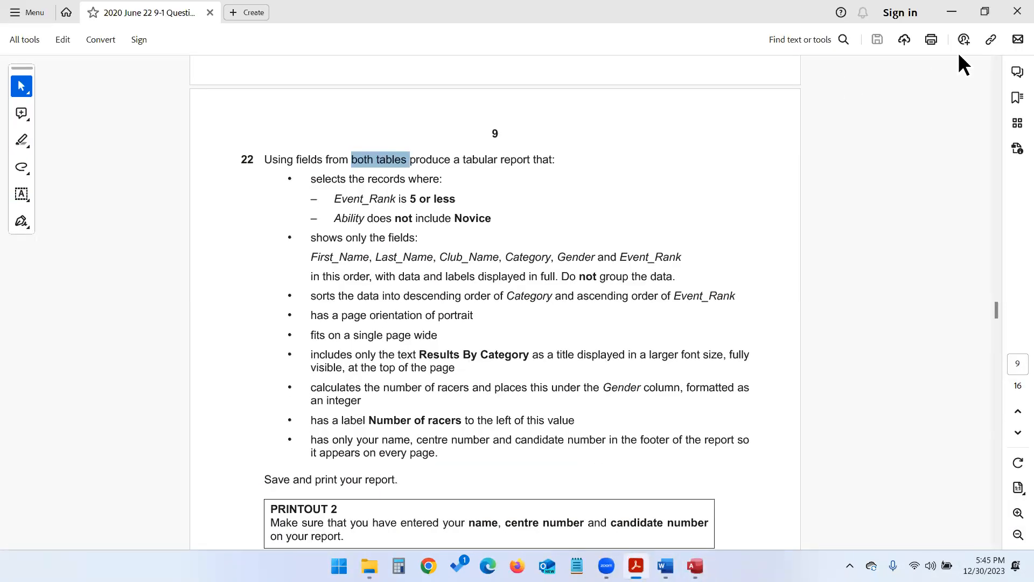
left_click(959, 14)
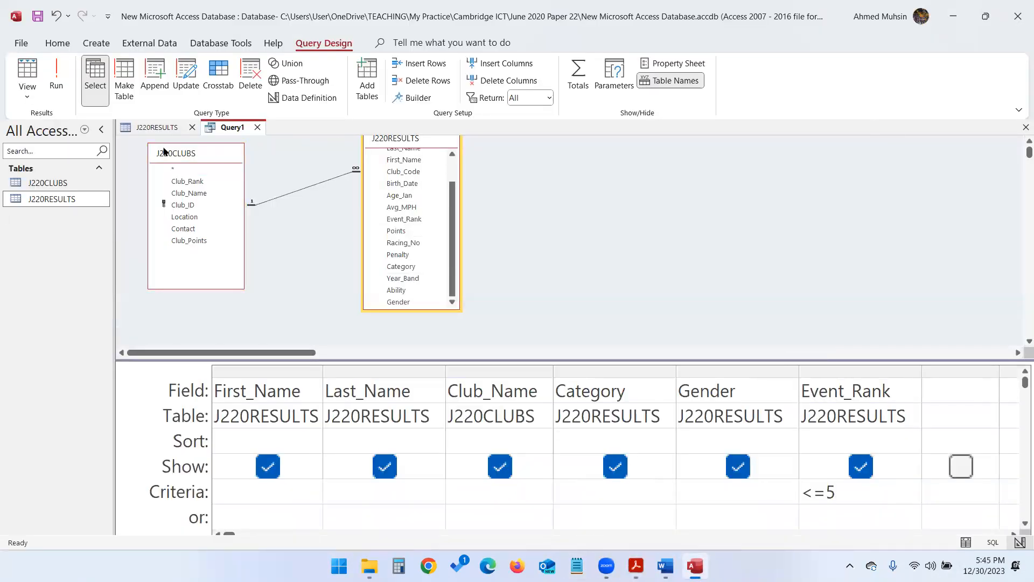
Examine the kinds of values in the Ability column of the J220RESULTS table
left_click(155, 128)
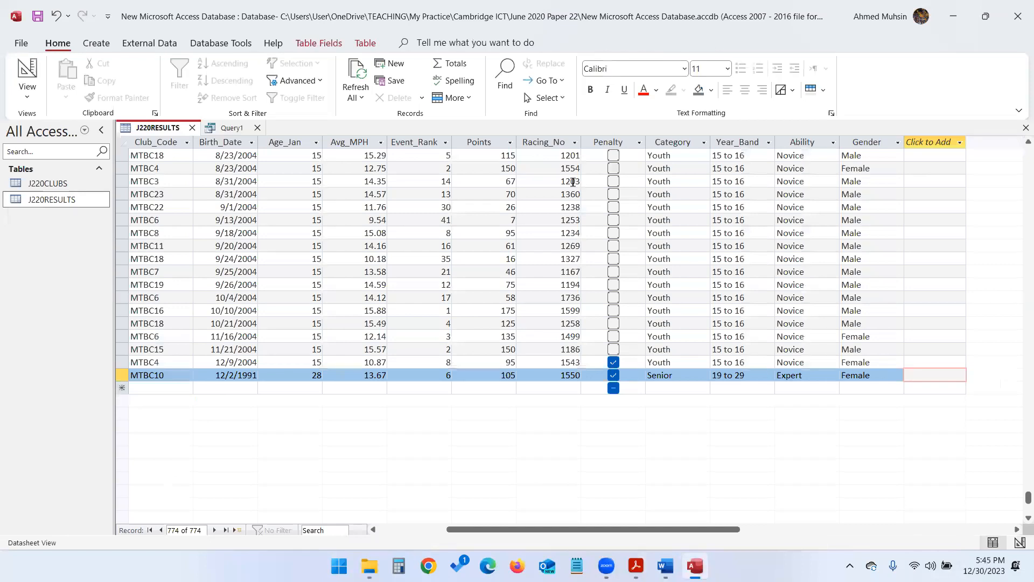
left_click(828, 143)
scroll(800, 234, "up", 10)
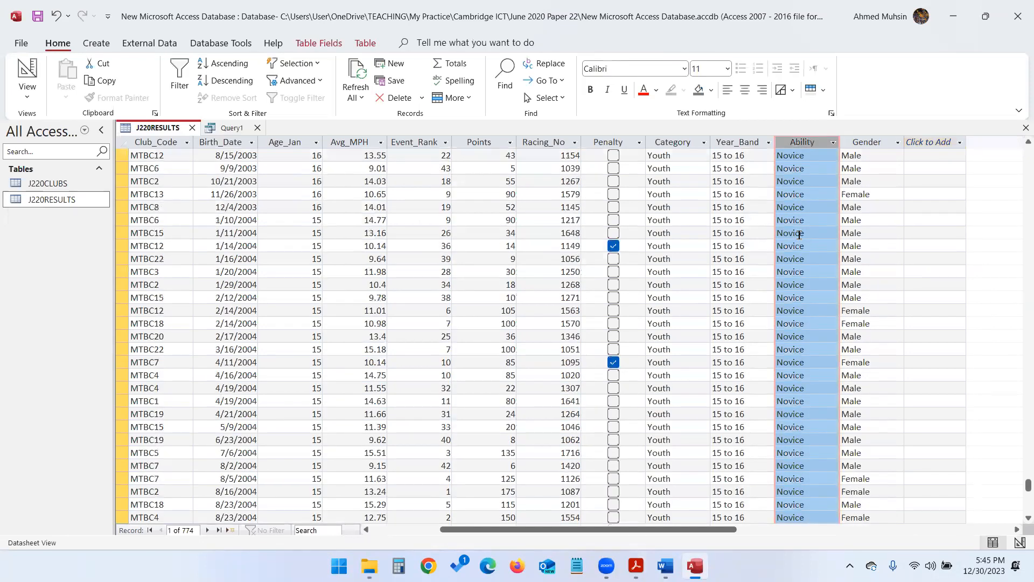
scroll(801, 235, "up", 15)
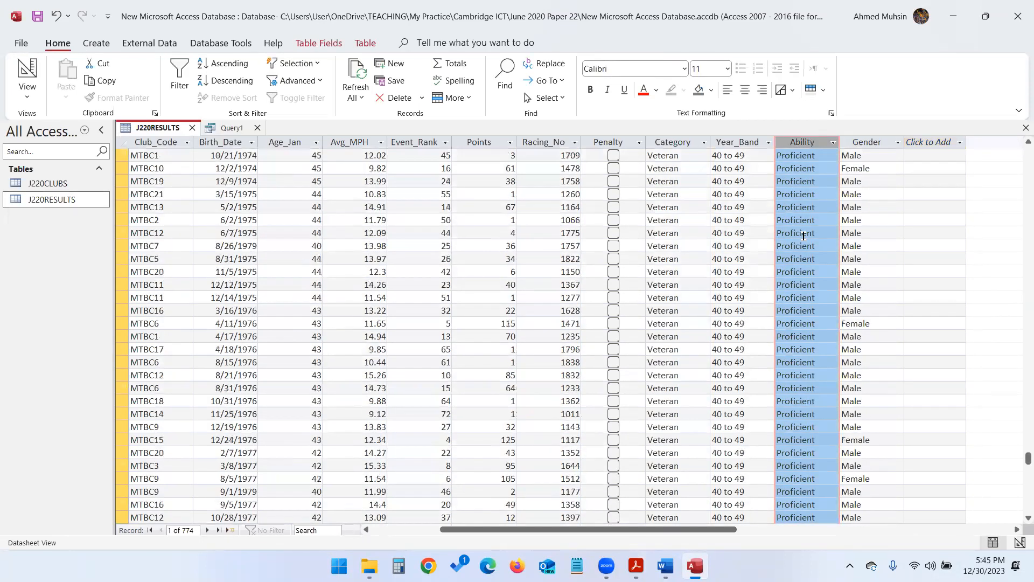
scroll(803, 235, "up", 10)
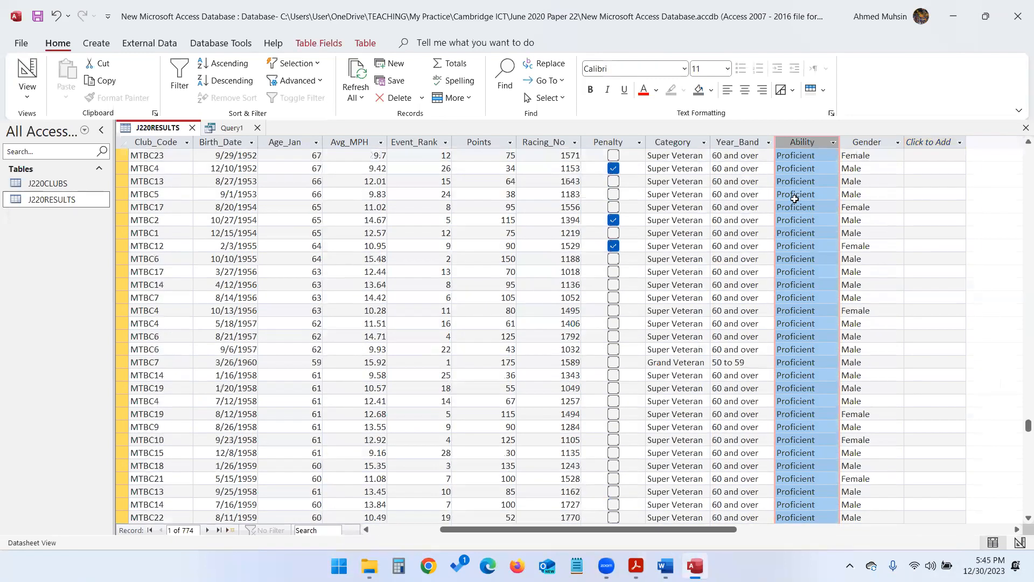
scroll(800, 199, "up", 5)
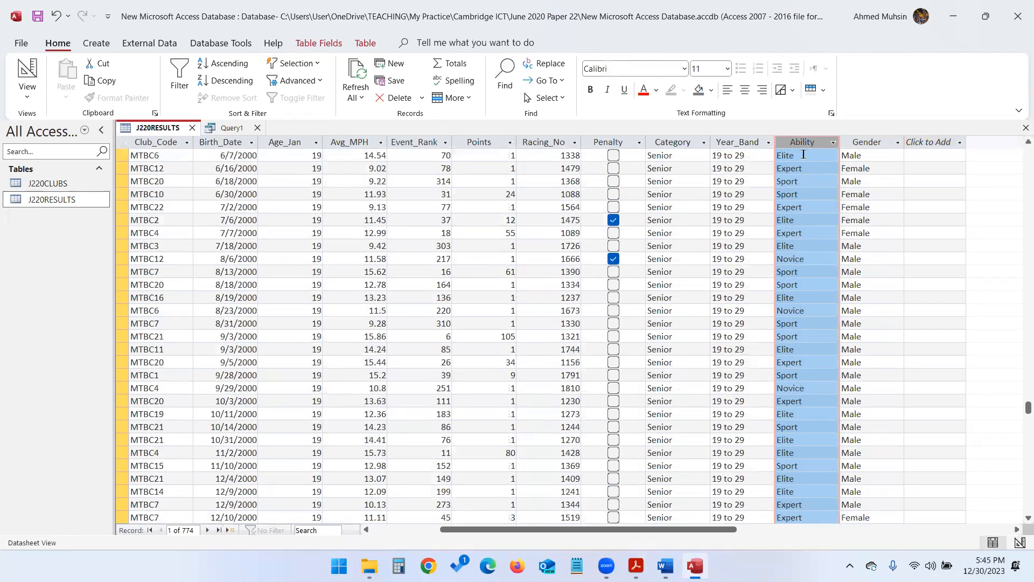
Return to Query1 and reread the list of fields to show for task 22 in the question paper
left_click(231, 128)
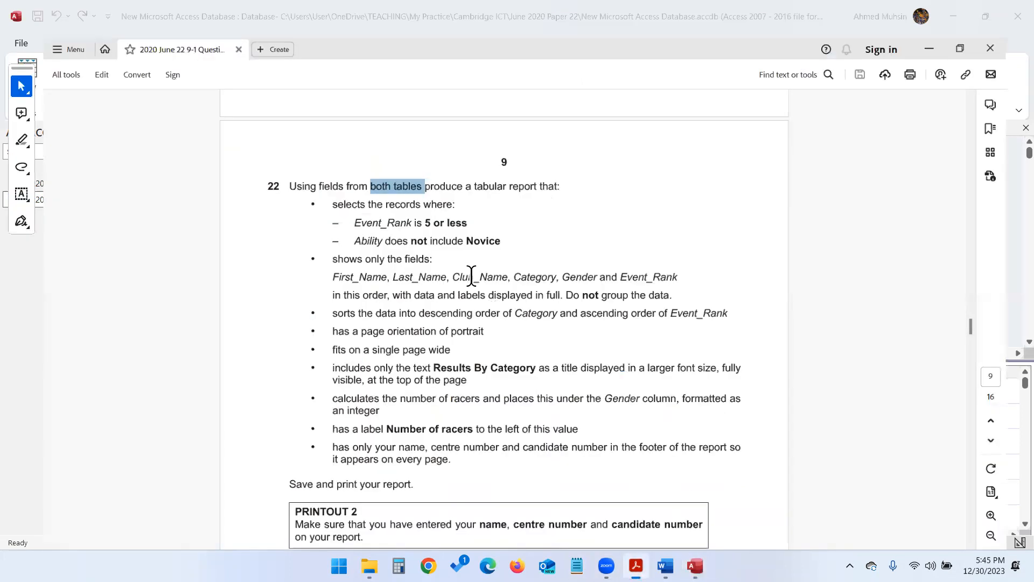
left_click(636, 566)
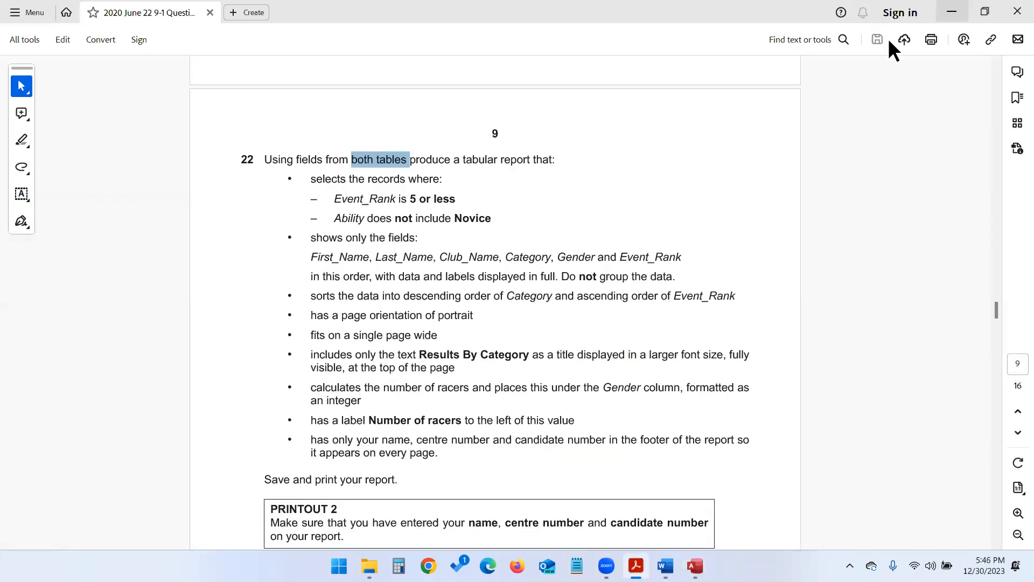
left_click_drag(304, 254, 701, 264)
left_click(459, 250)
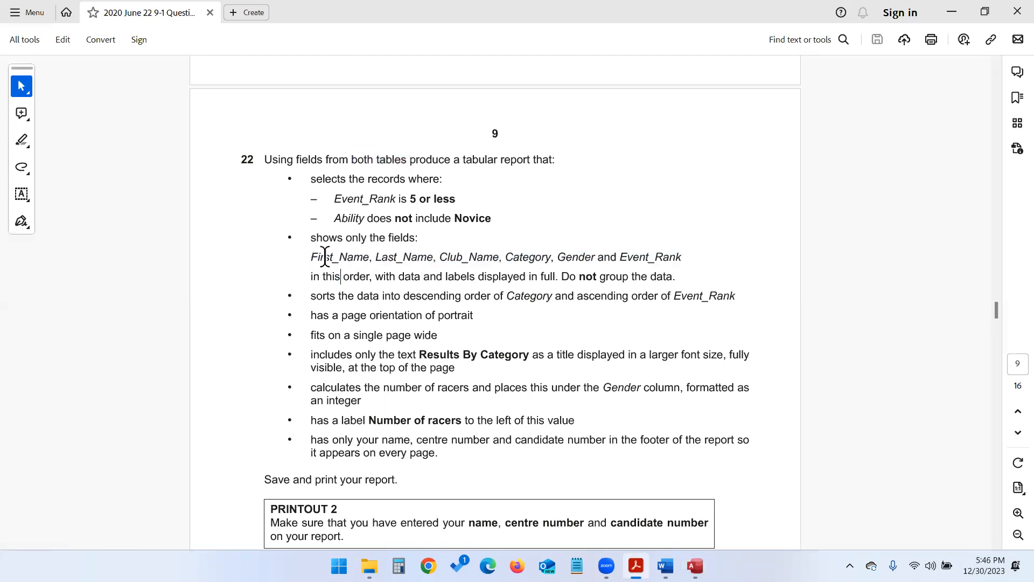
Reread task 22's field list in the question paper, then add J220RESULTS's Ability field to Query1 as a hidden column
left_click_drag(311, 255, 692, 254)
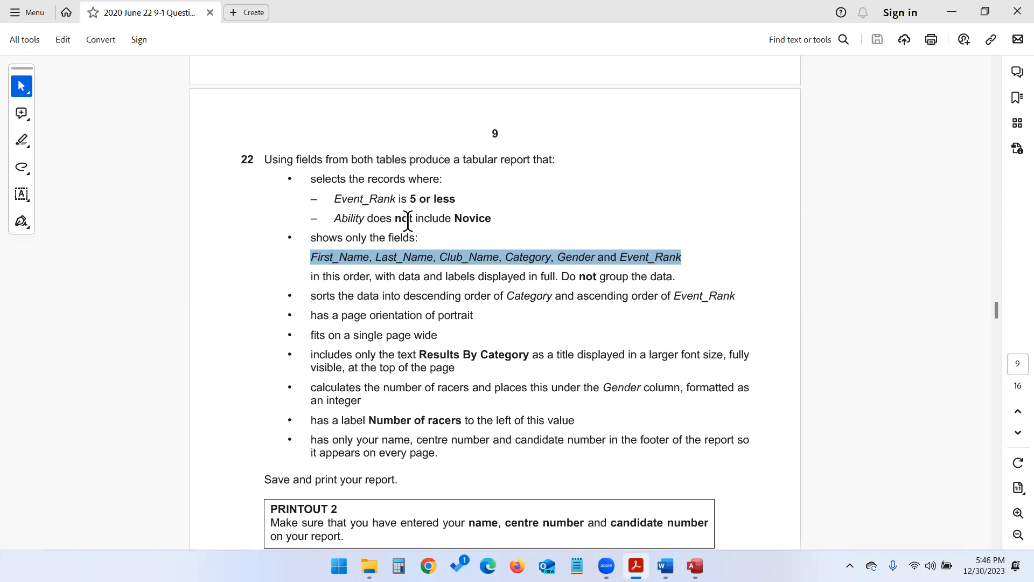
left_click(949, 13)
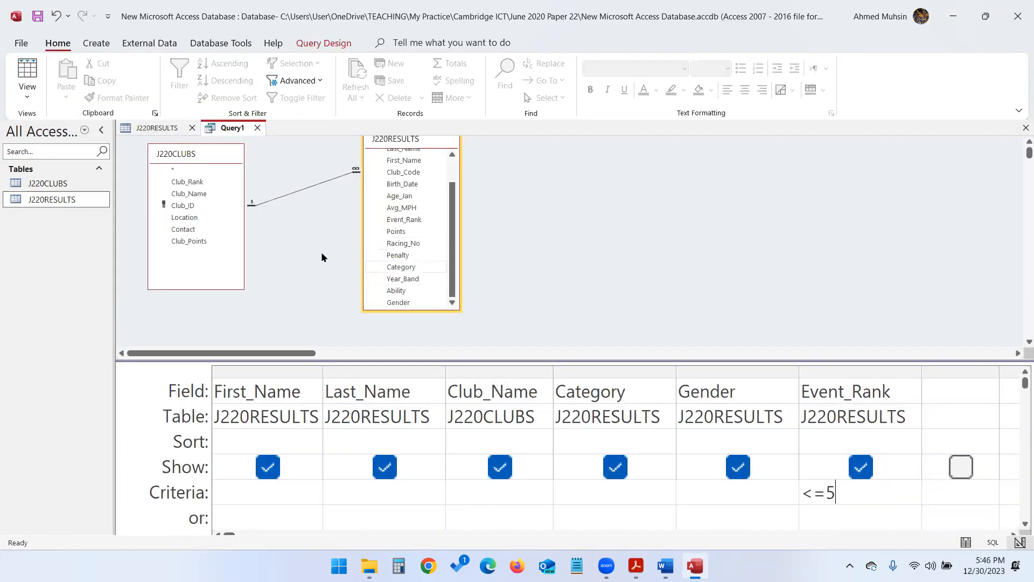
scroll(407, 215, "up", 3)
scroll(399, 280, "down", 3)
double_click(392, 291)
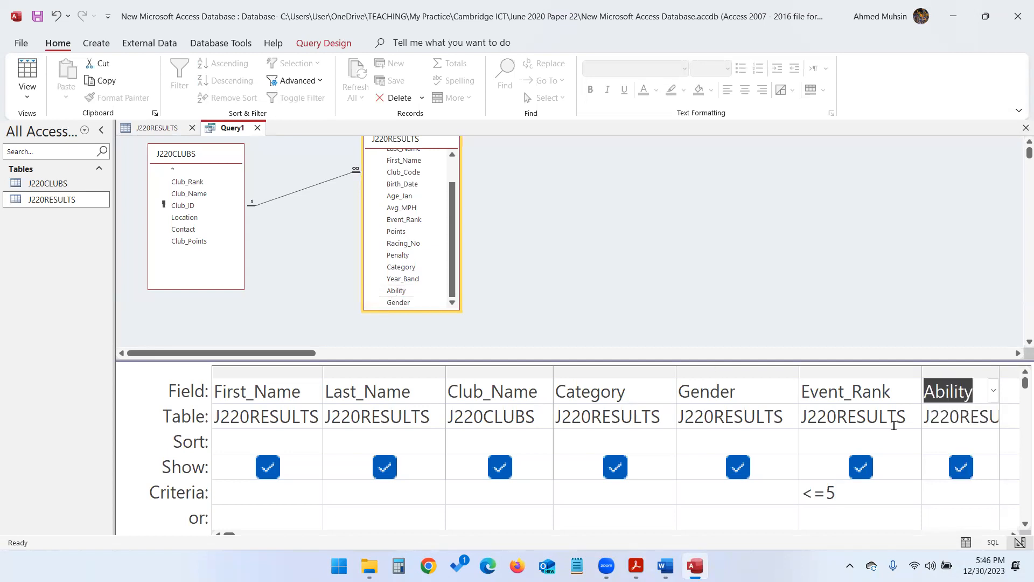
left_click(961, 467)
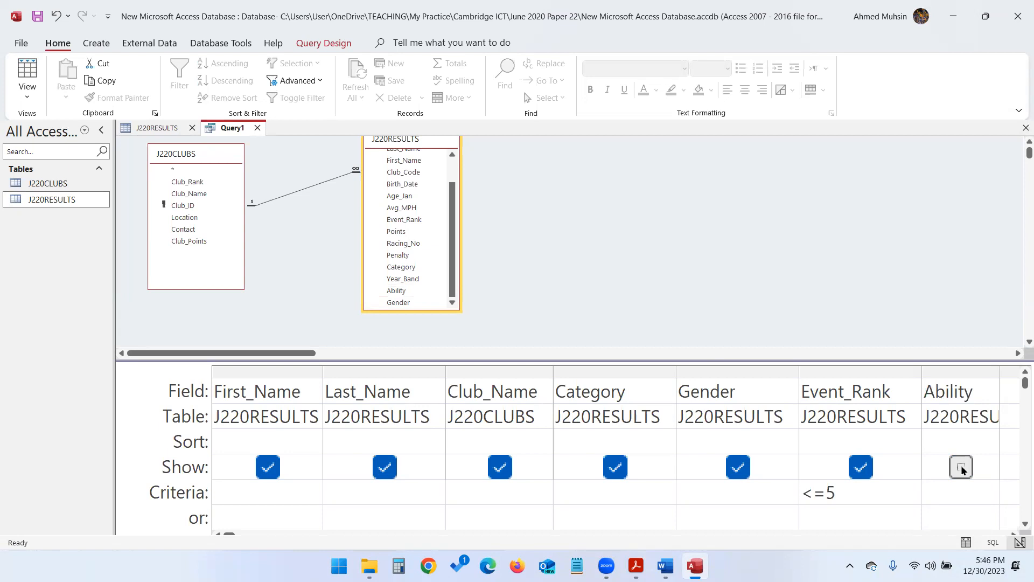
left_click(958, 479)
left_click_drag(237, 371, 839, 397)
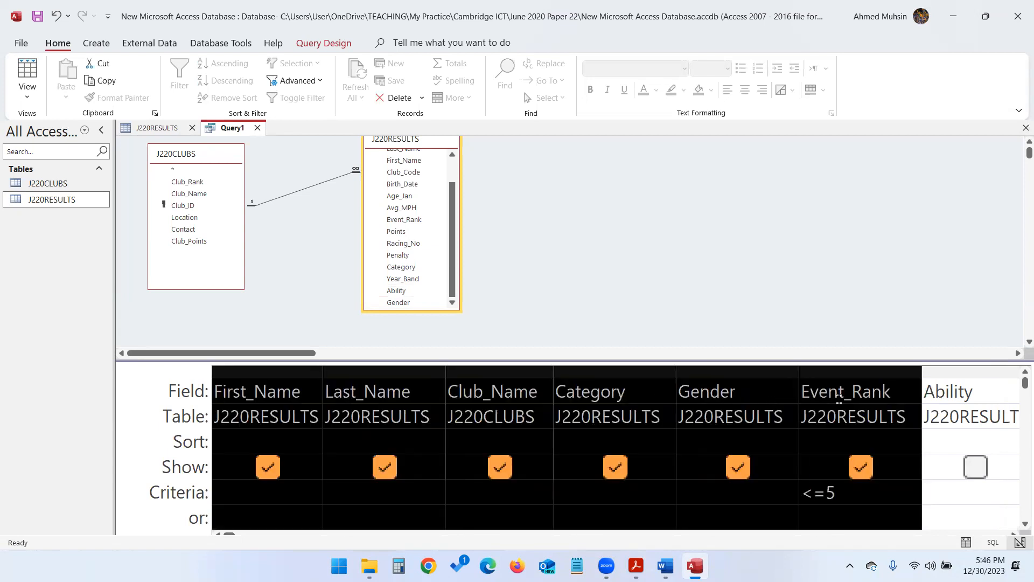
Set the Ability field's criterion to Not "Novice" and narrow the Event_Rank column so the whole criterion fits in view
left_click(937, 492)
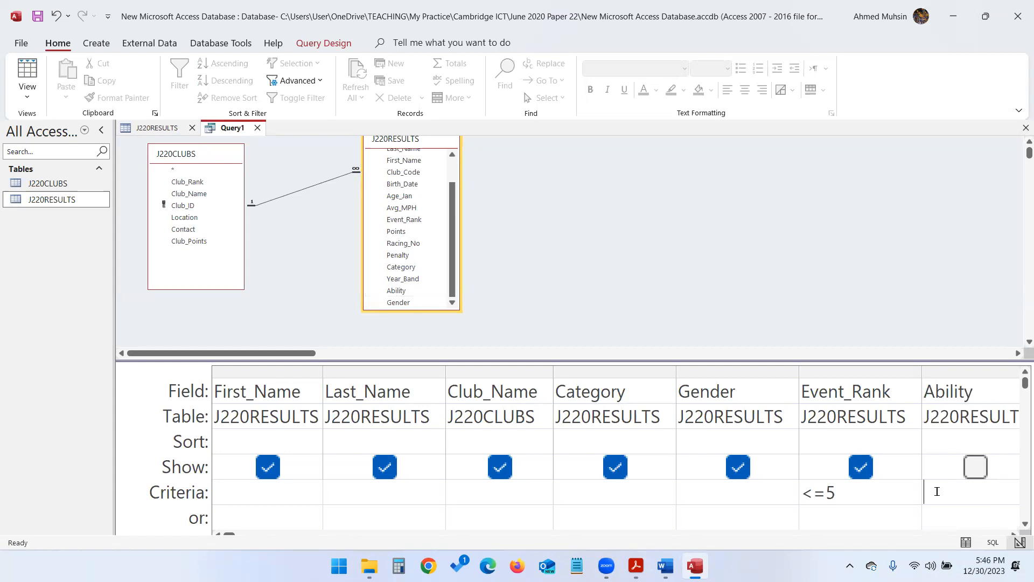
type("Not \"Novice")
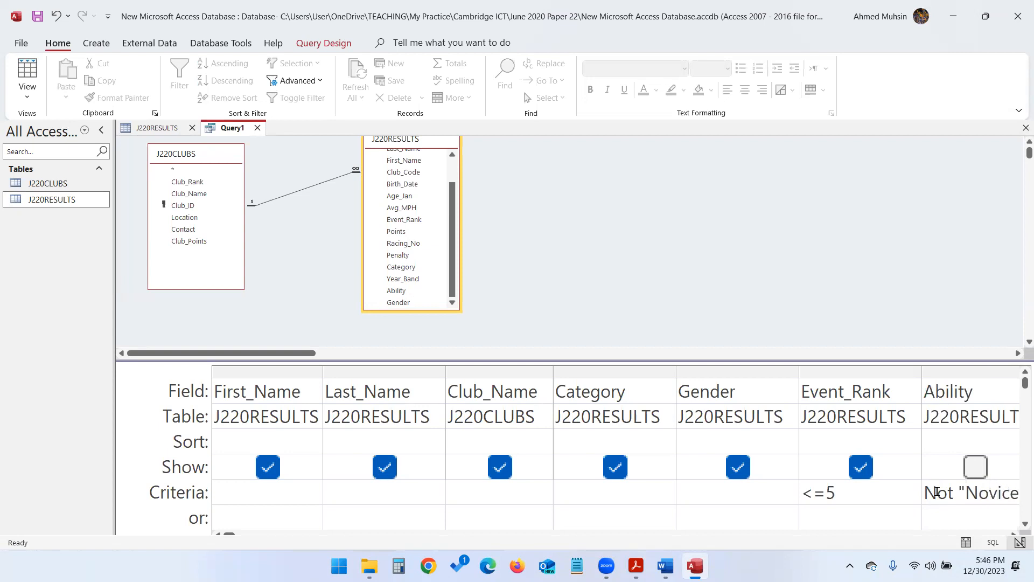
left_click_drag(915, 372, 908, 372)
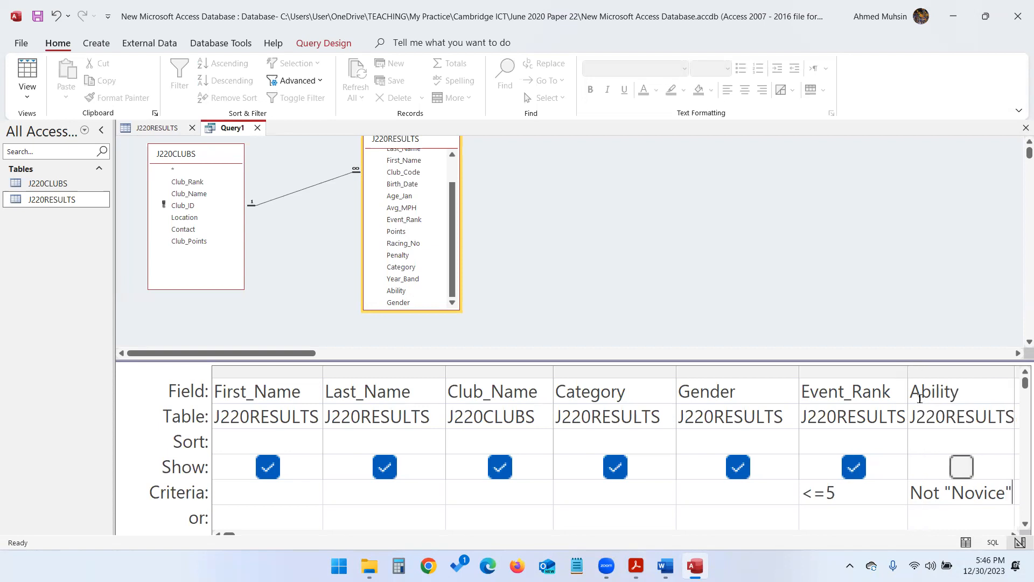
left_click(1008, 504)
Recheck the task 22 requirements in the question paper, then return to Access and run the query to view its records
left_click(636, 566)
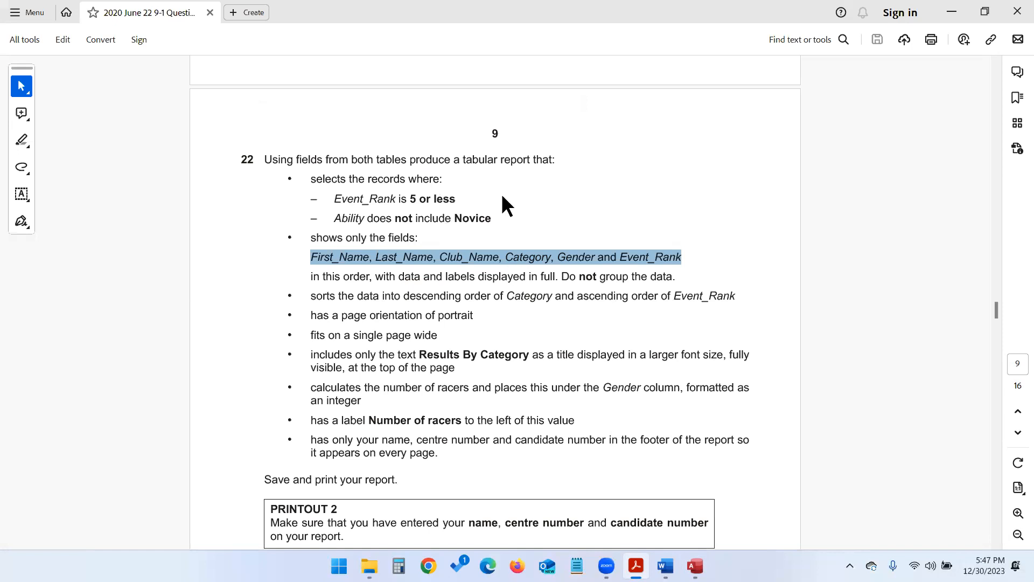
left_click(951, 11)
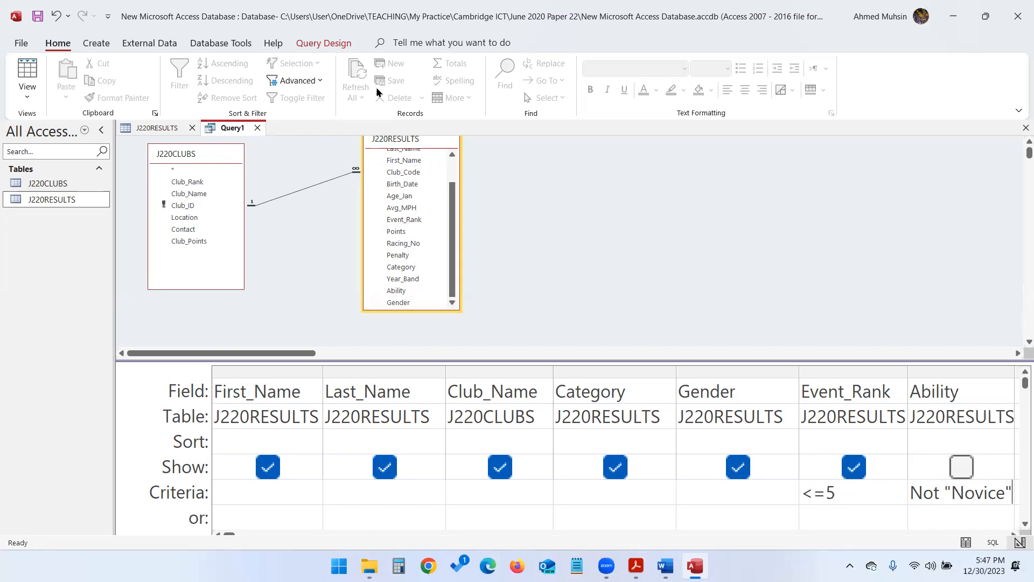
left_click(335, 46)
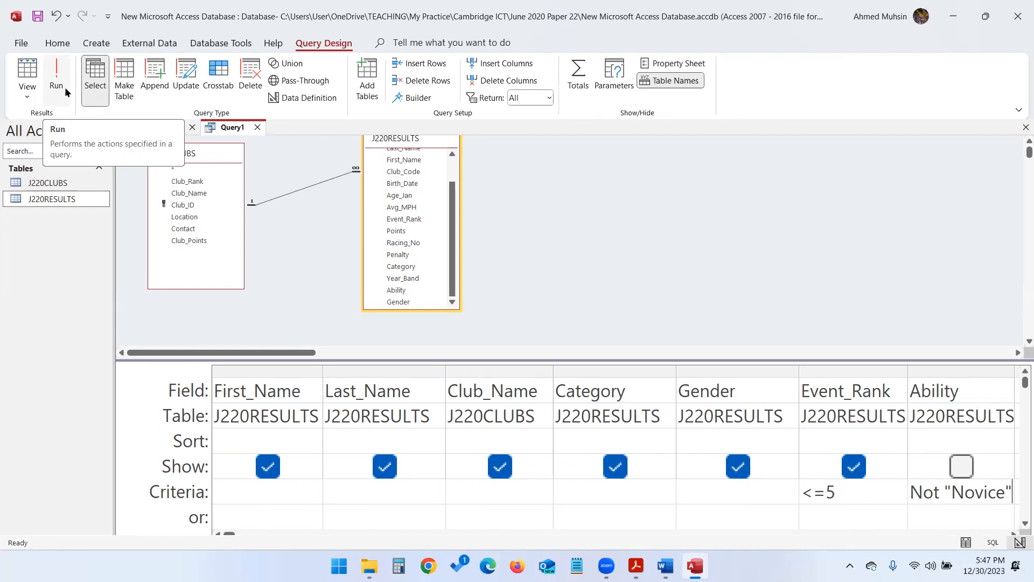
left_click(64, 86)
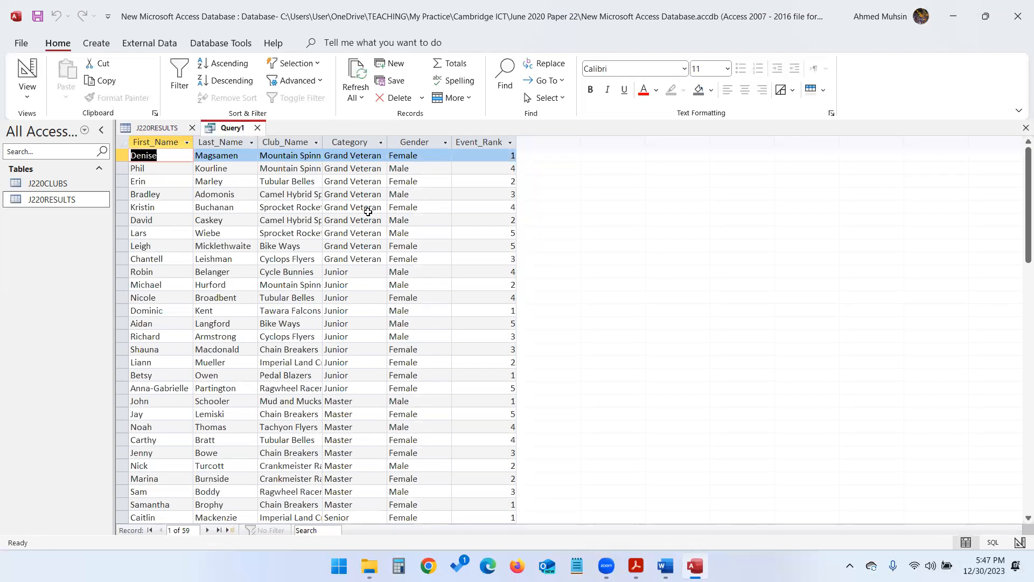
Go back to the query's design, run it again and save it under the name Query1
left_click(28, 97)
left_click(58, 177)
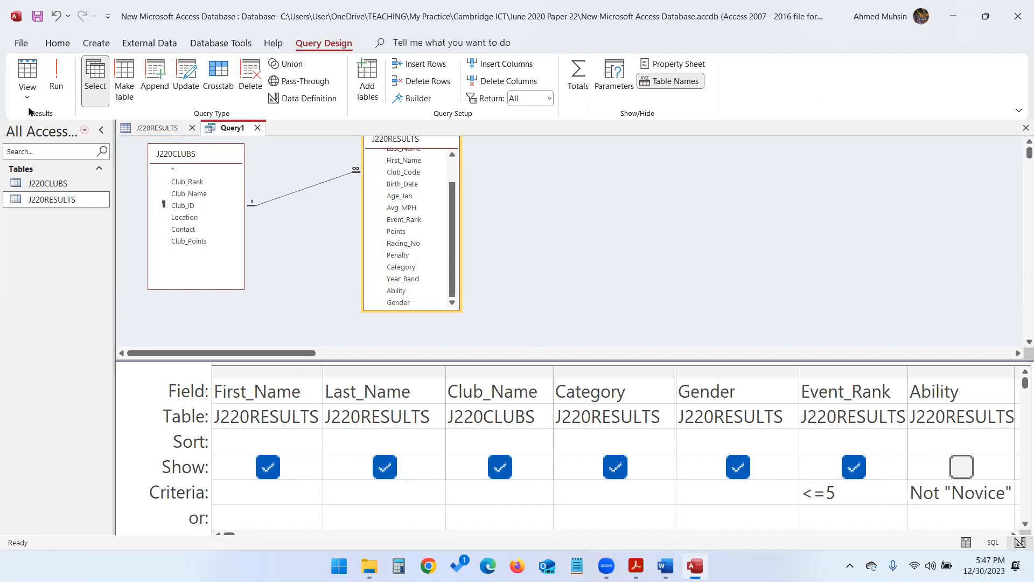
left_click(56, 88)
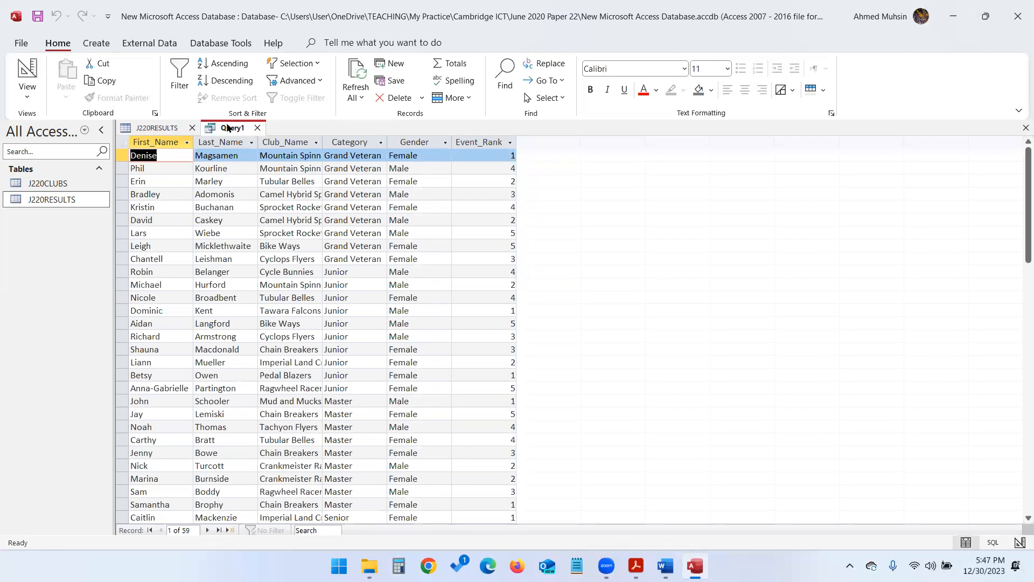
left_click(33, 21)
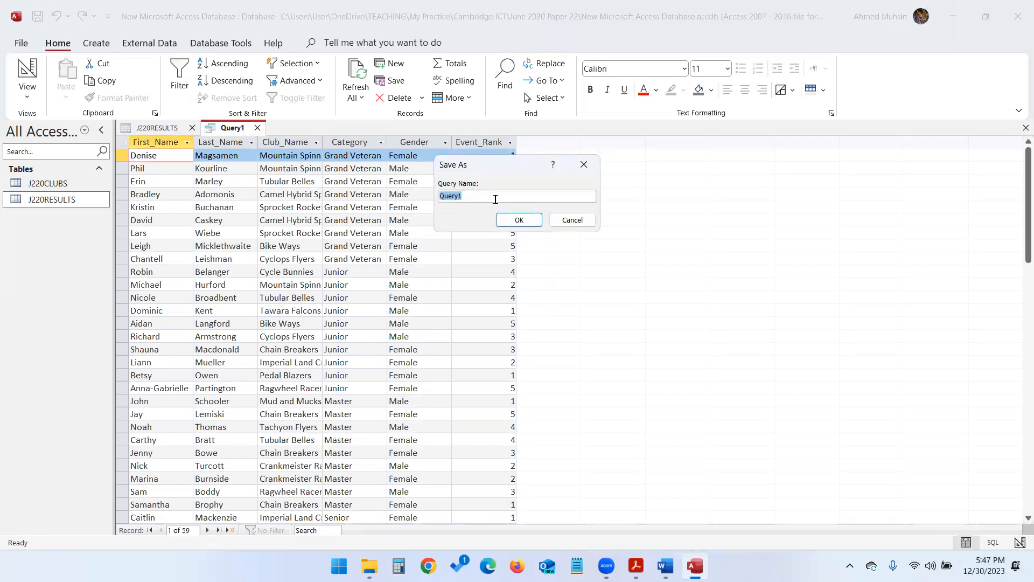
left_click(517, 222)
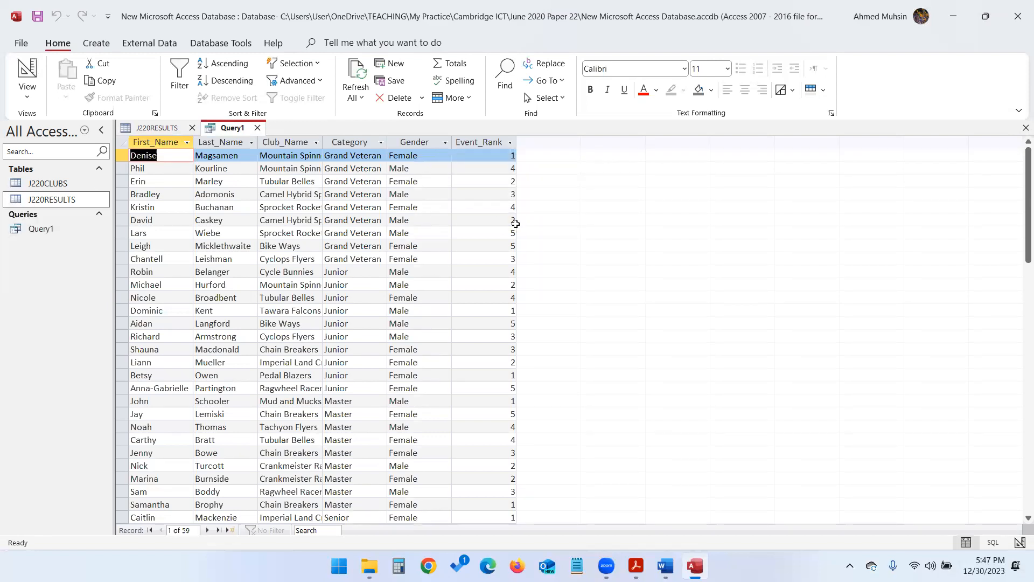
left_click(106, 46)
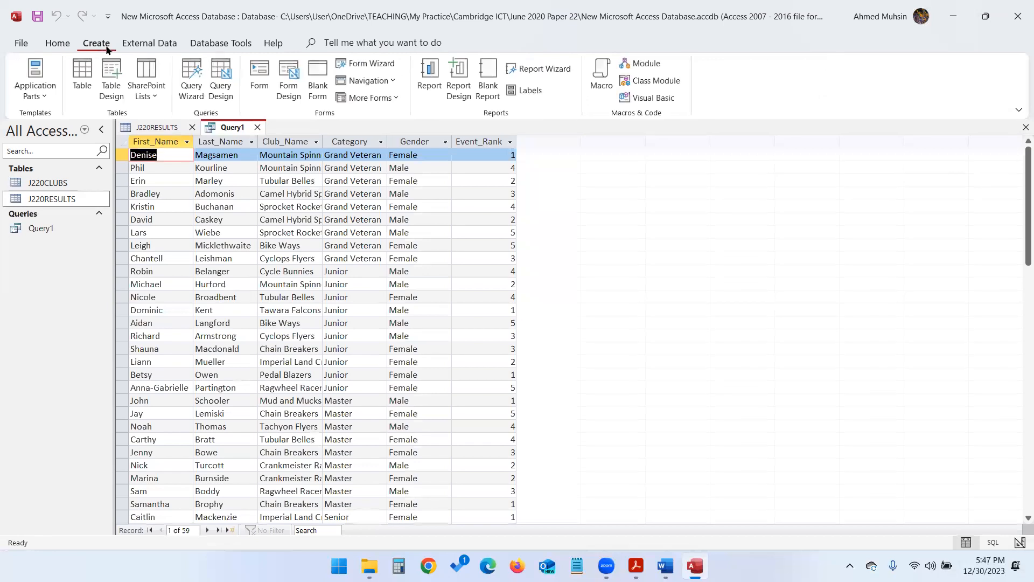
left_click(426, 91)
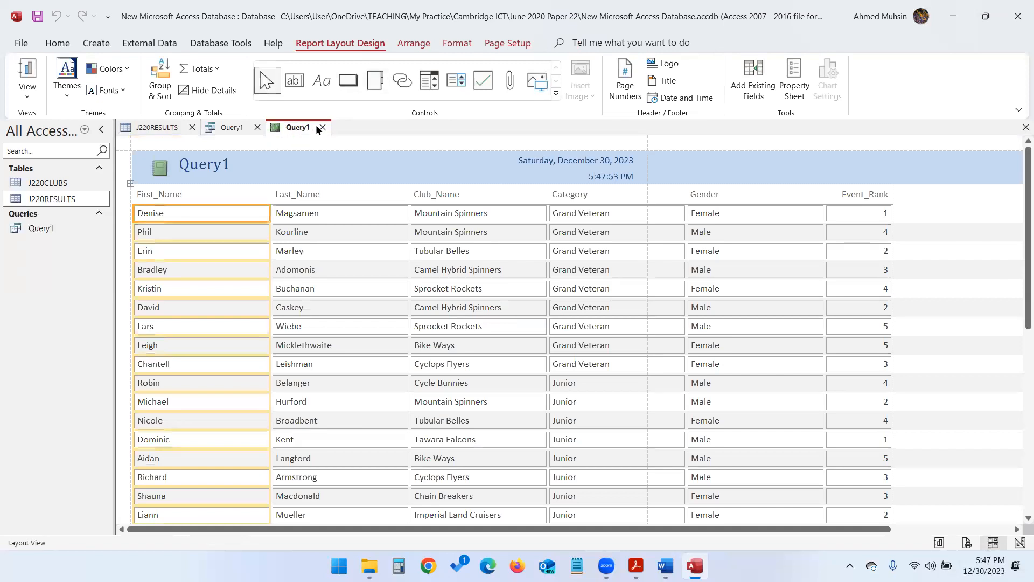
left_click(322, 127)
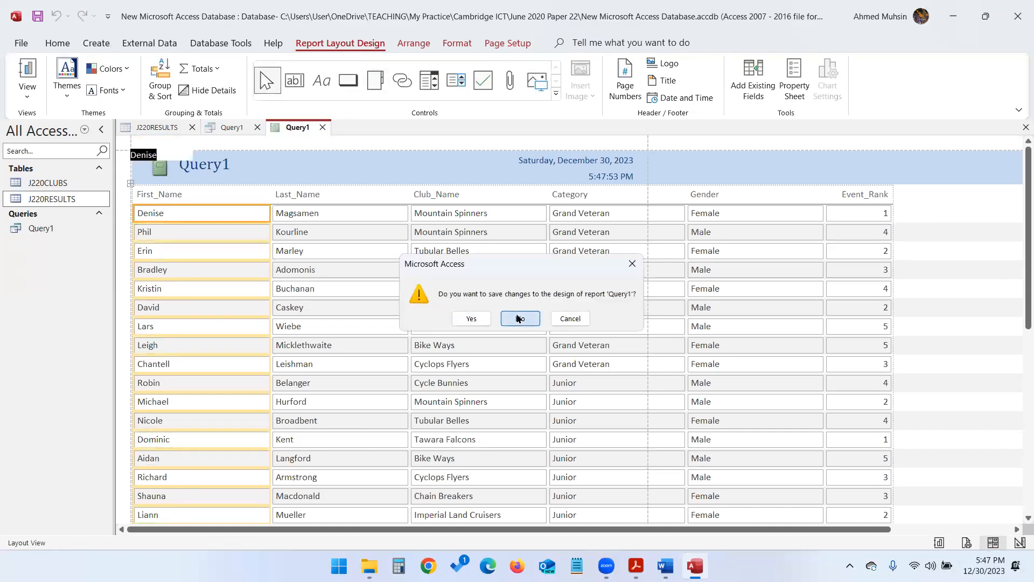
left_click(518, 318)
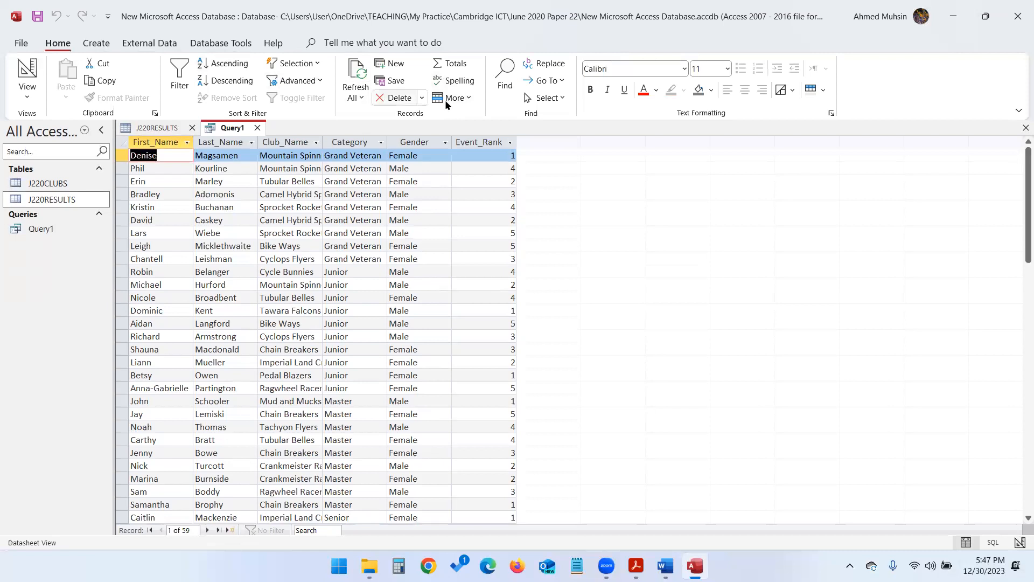
Start the Report Wizard on Query1, include all of its fields and keep the data viewed by J220RESULTS
left_click(97, 46)
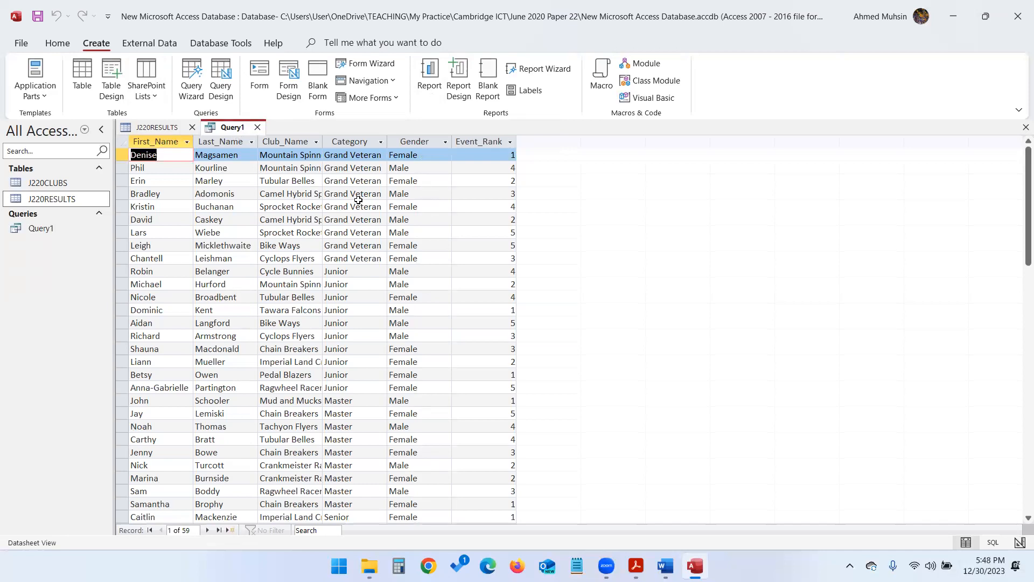
left_click(566, 71)
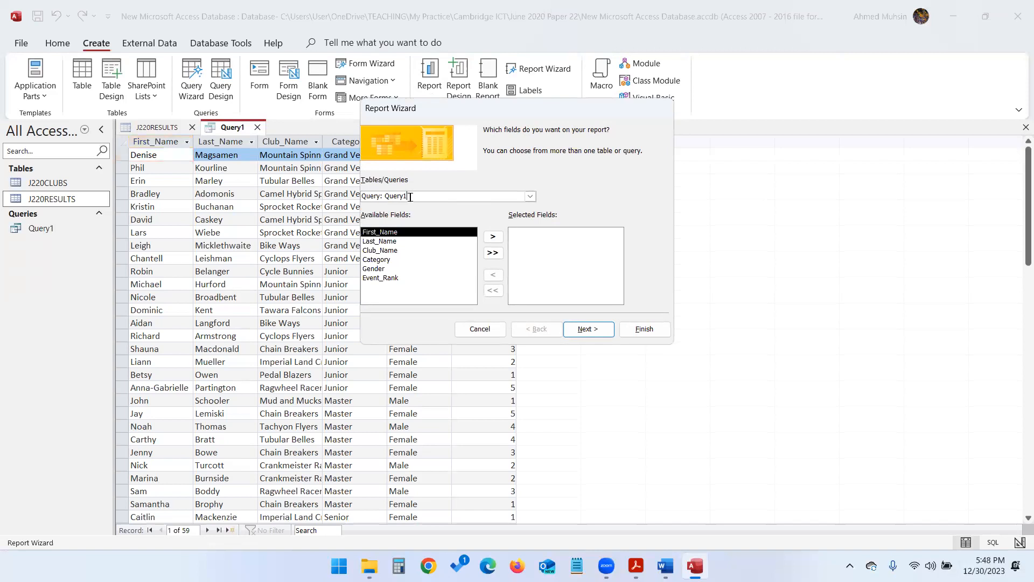
left_click(358, 197)
left_click(492, 254)
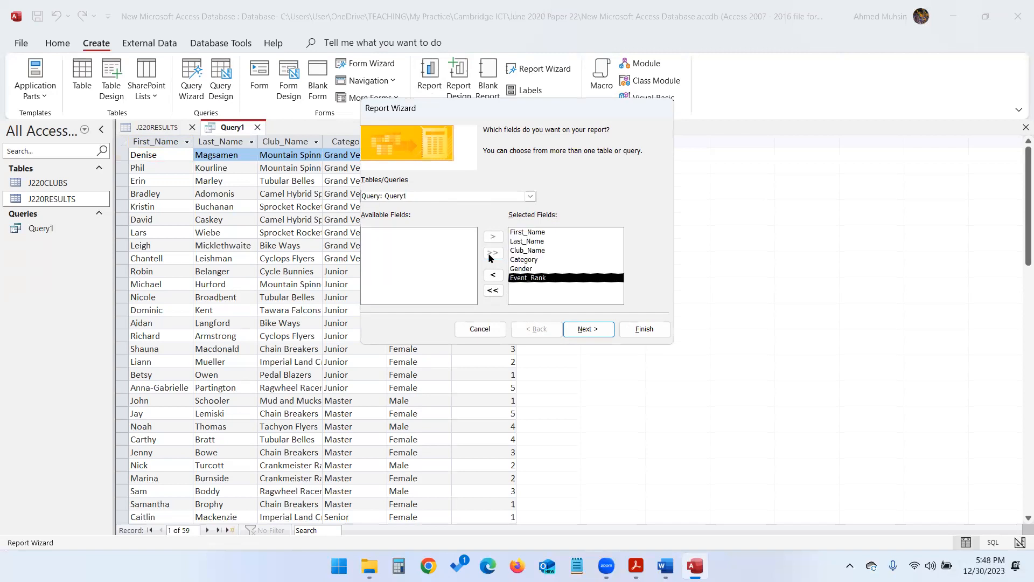
left_click(602, 330)
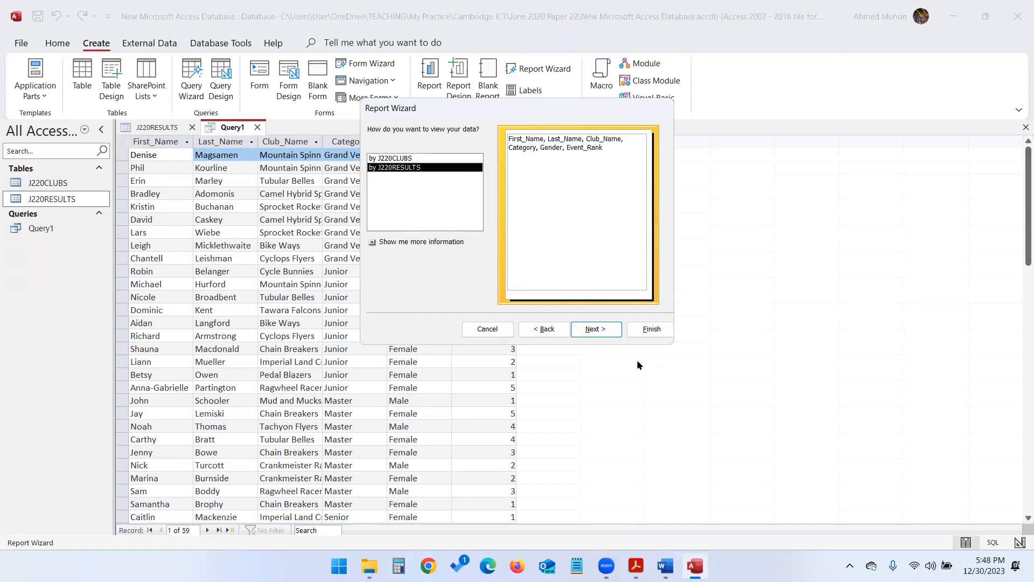
left_click(594, 328)
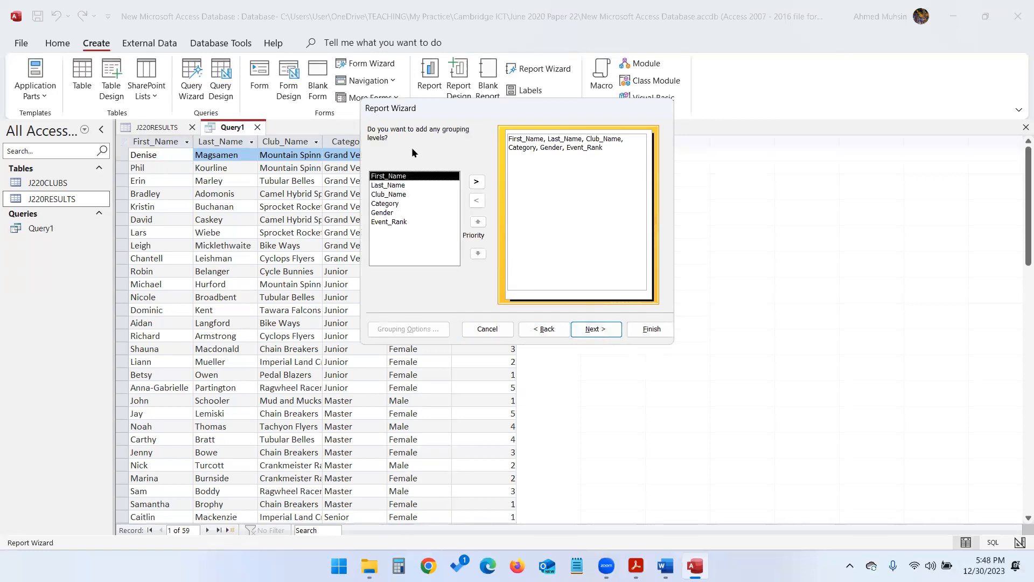
Check the grouping instruction in the question paper and continue the Report Wizard without adding any grouping levels
left_click(635, 565)
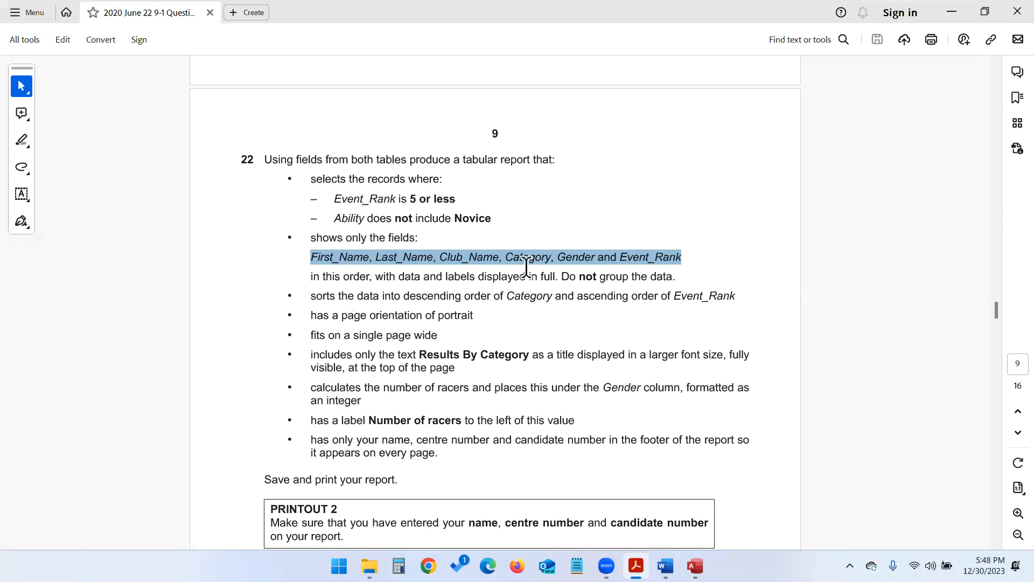
left_click_drag(561, 276, 676, 277)
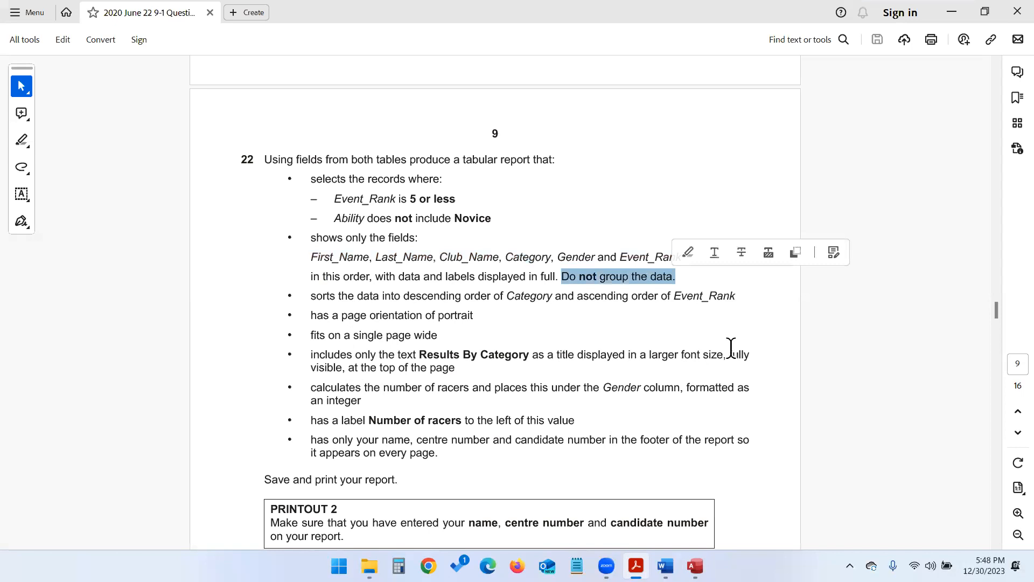
left_click(951, 14)
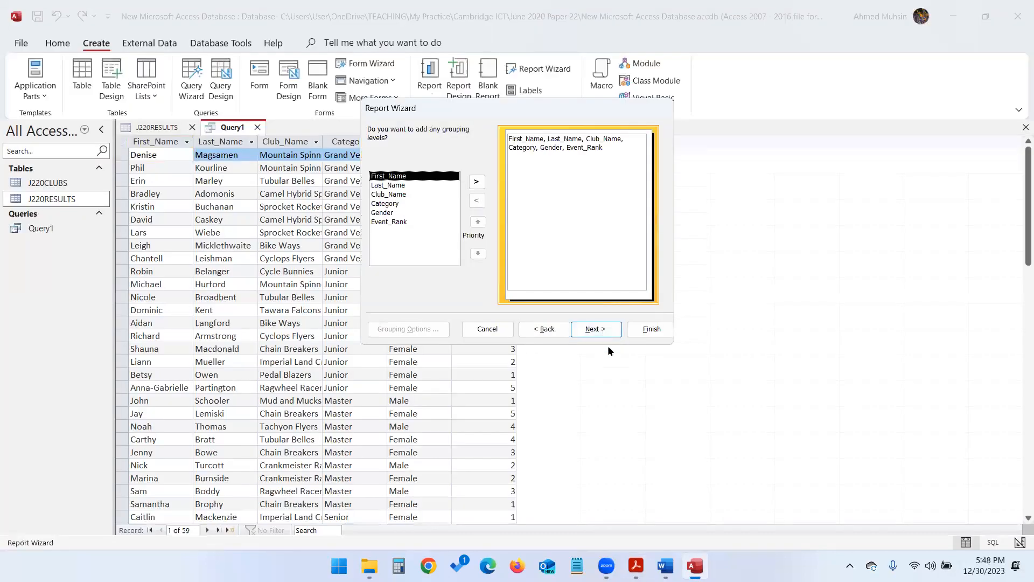
left_click(595, 330)
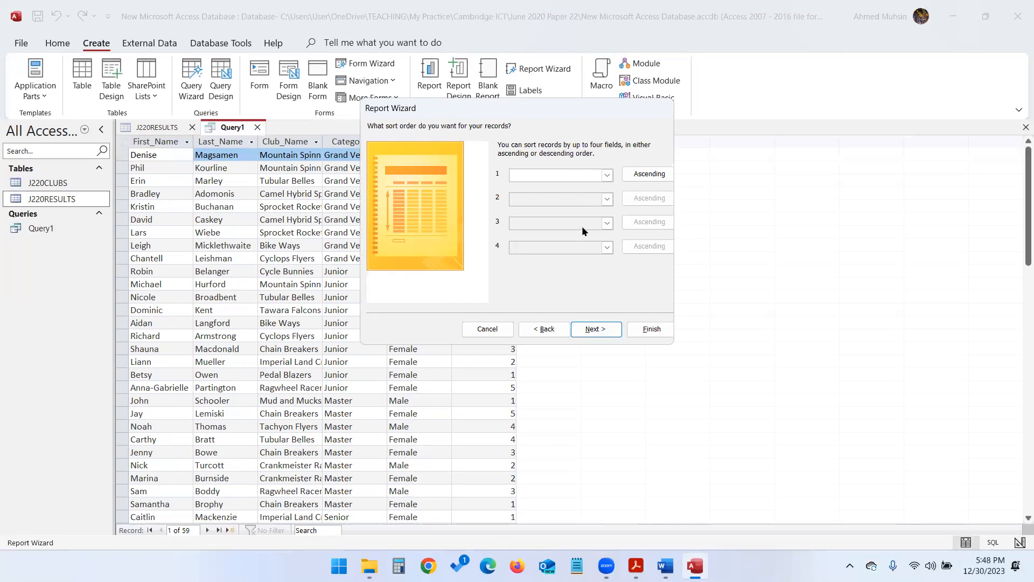
Check the sort order for Category and Event_Rank in task 22 of the question paper against the wizard's sort options
left_click(635, 565)
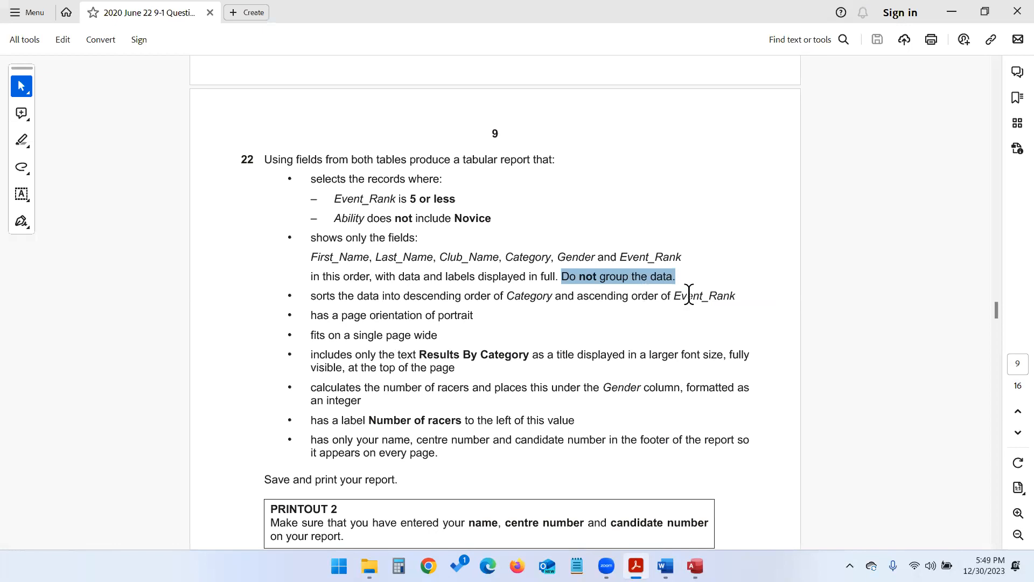
left_click(695, 565)
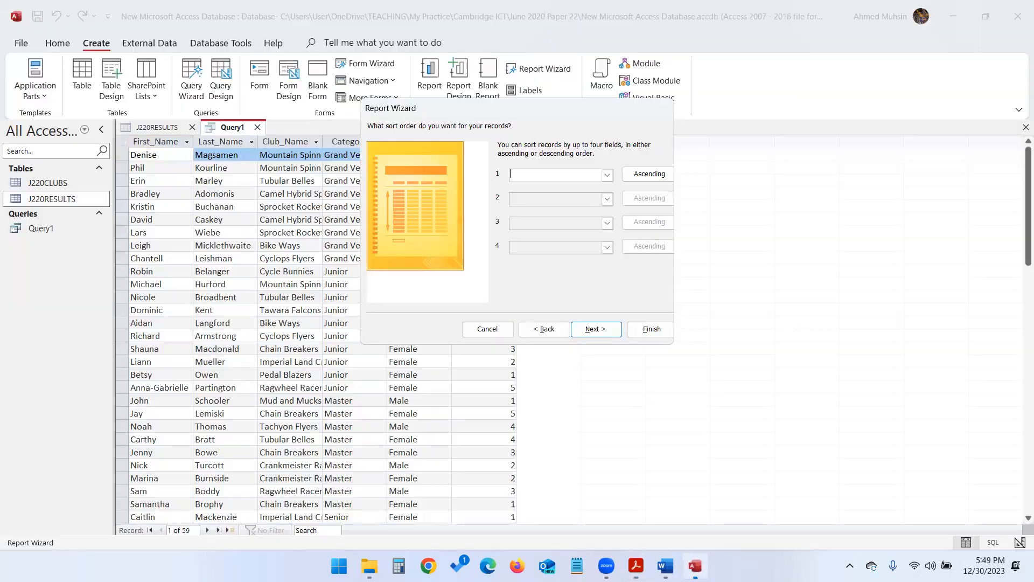
left_click(607, 176)
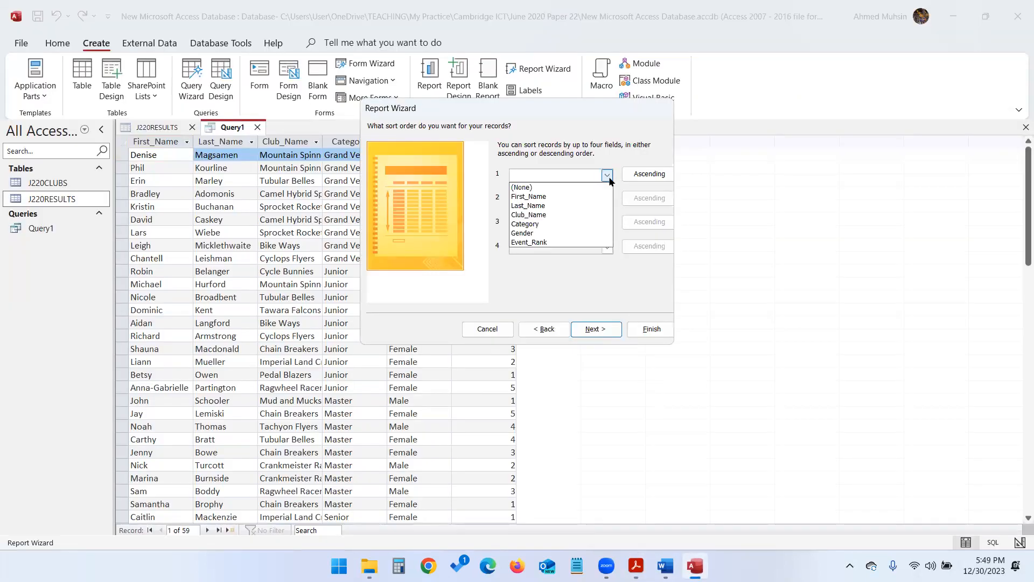
left_click(561, 160)
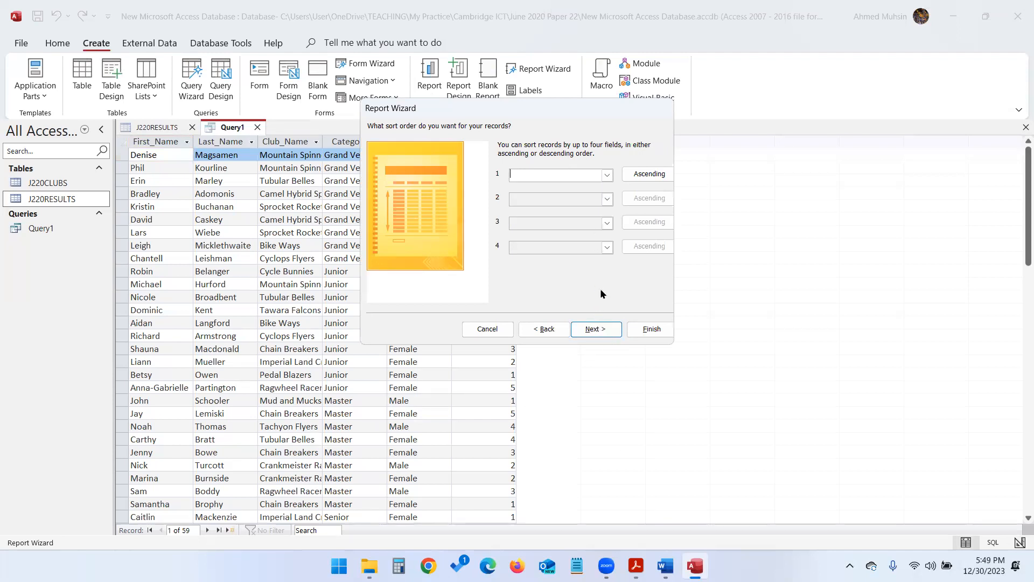
left_click(636, 566)
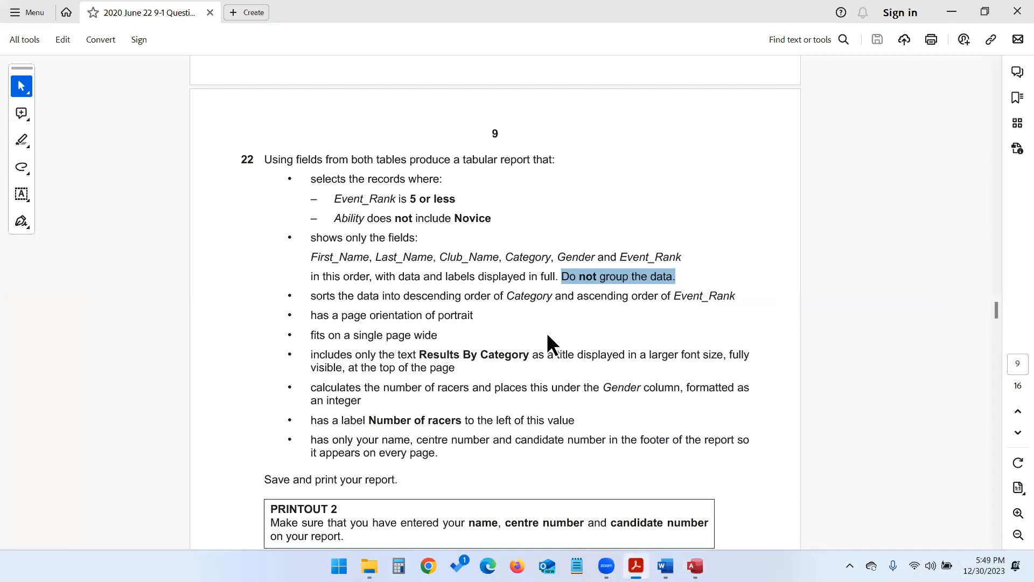
left_click(515, 295)
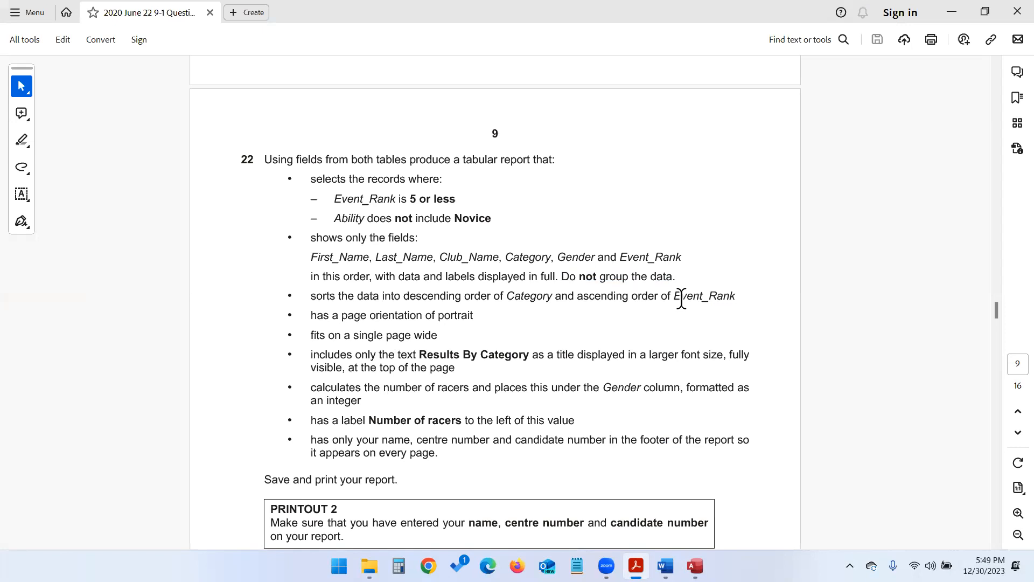
Review task 22's field list and sort order in the question paper, and continue the Report Wizard without setting any sort fields
left_click_drag(311, 257, 676, 259)
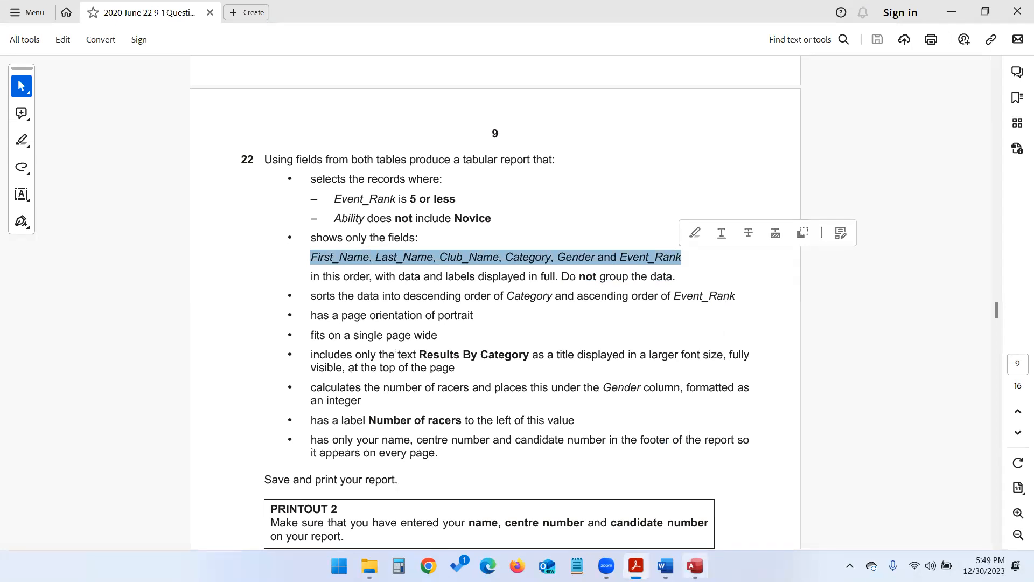
left_click(695, 566)
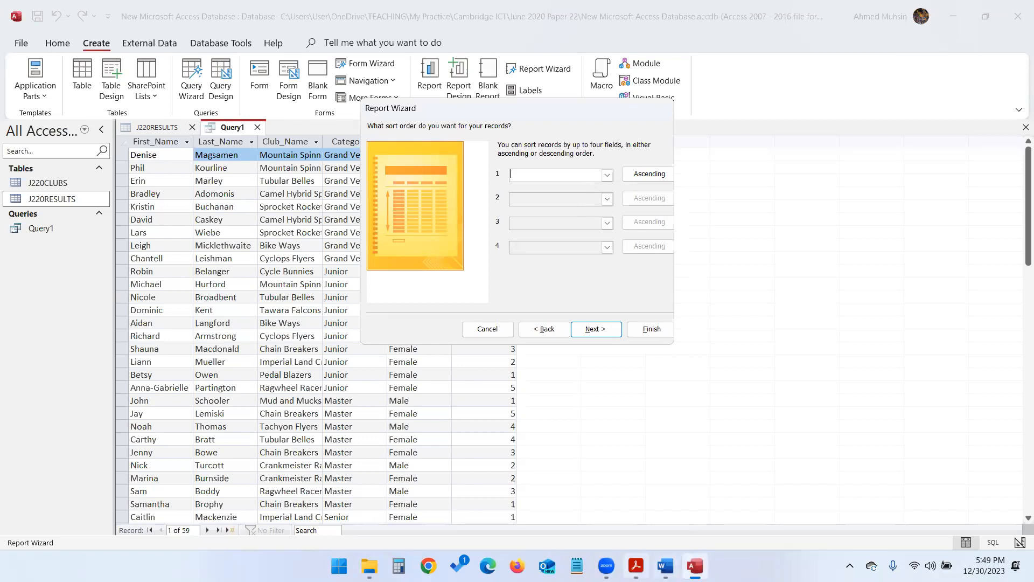
left_click(636, 565)
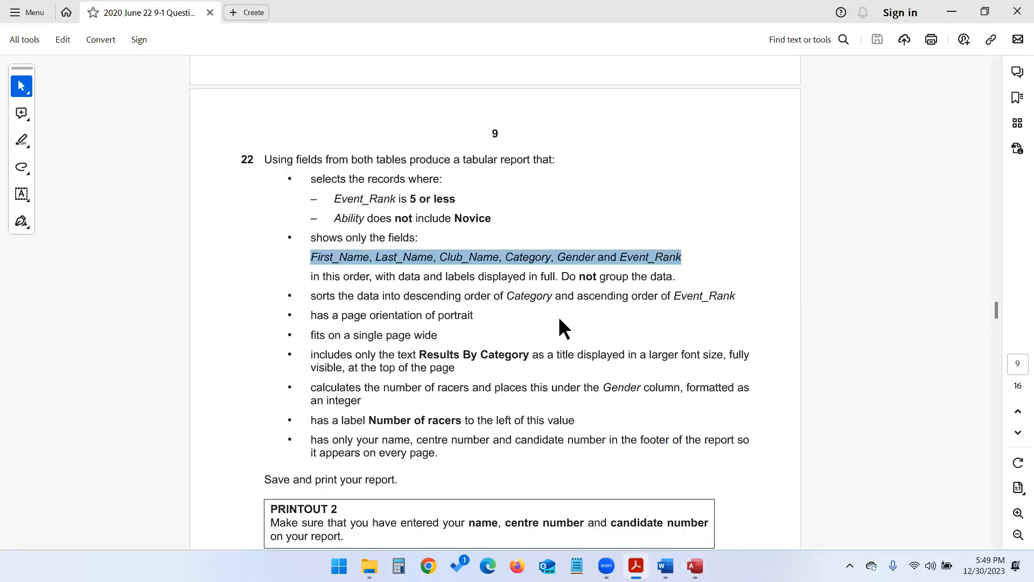
left_click(542, 296)
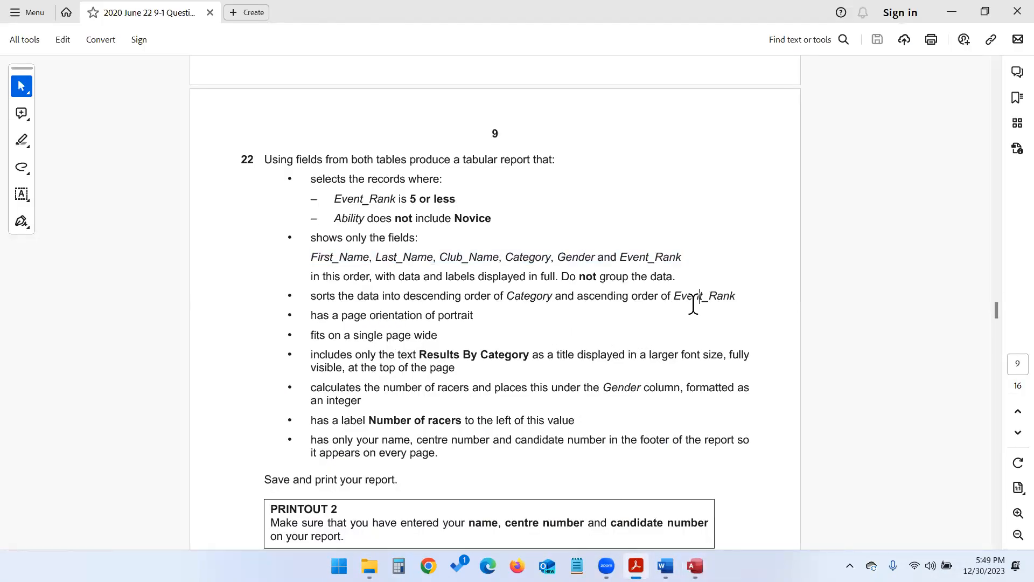
left_click_drag(305, 257, 688, 261)
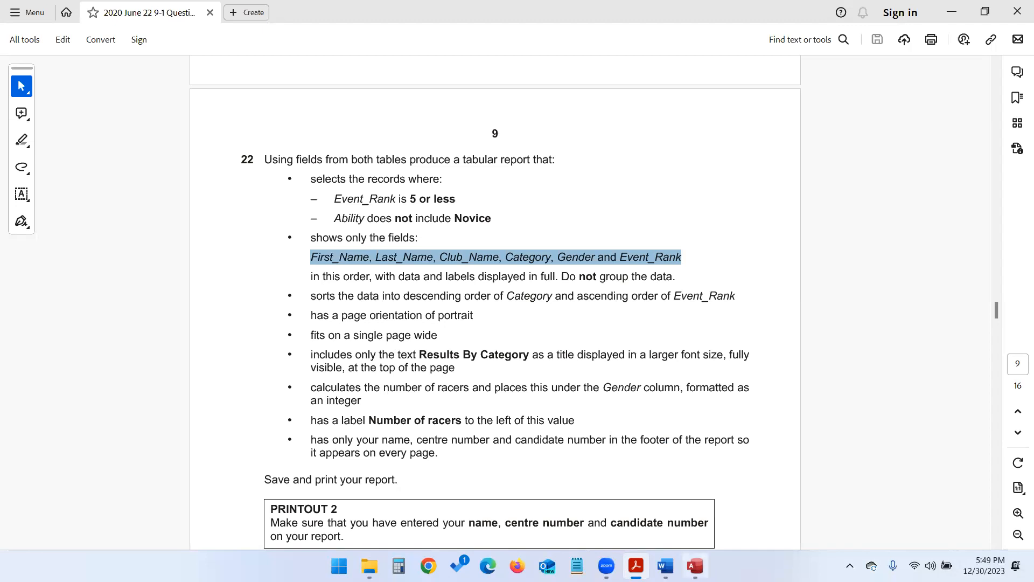
left_click(694, 565)
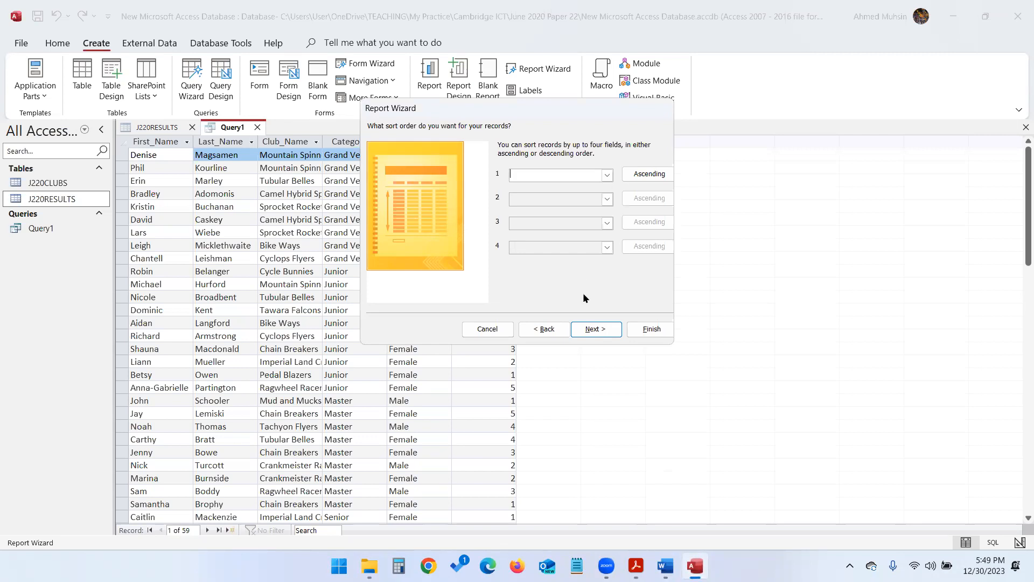
left_click(586, 327)
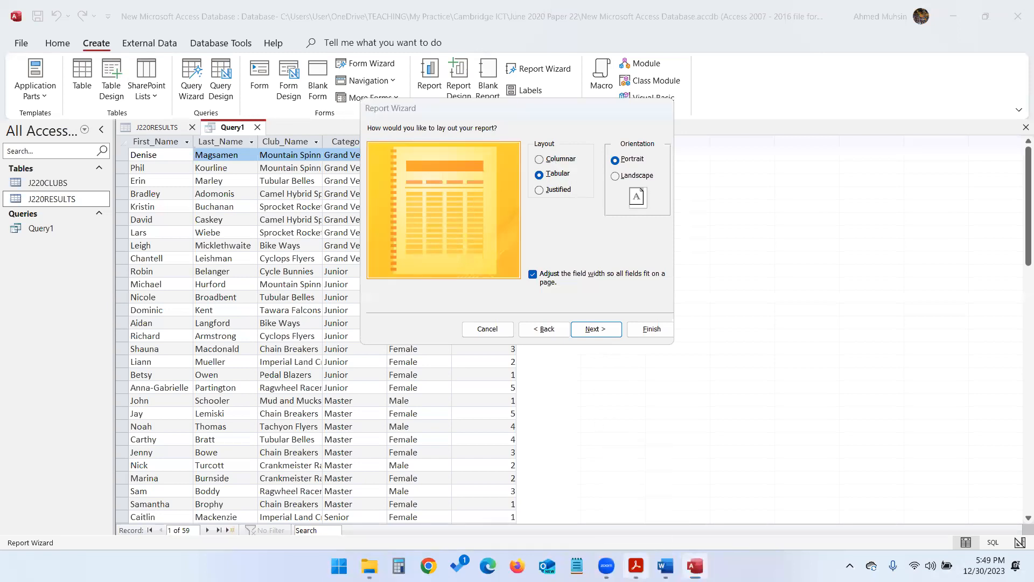
Check the tabular layout and portrait orientation required by task 22 against the Report Wizard's layout options
left_click(636, 566)
left_click_drag(466, 159, 501, 161)
left_click(695, 565)
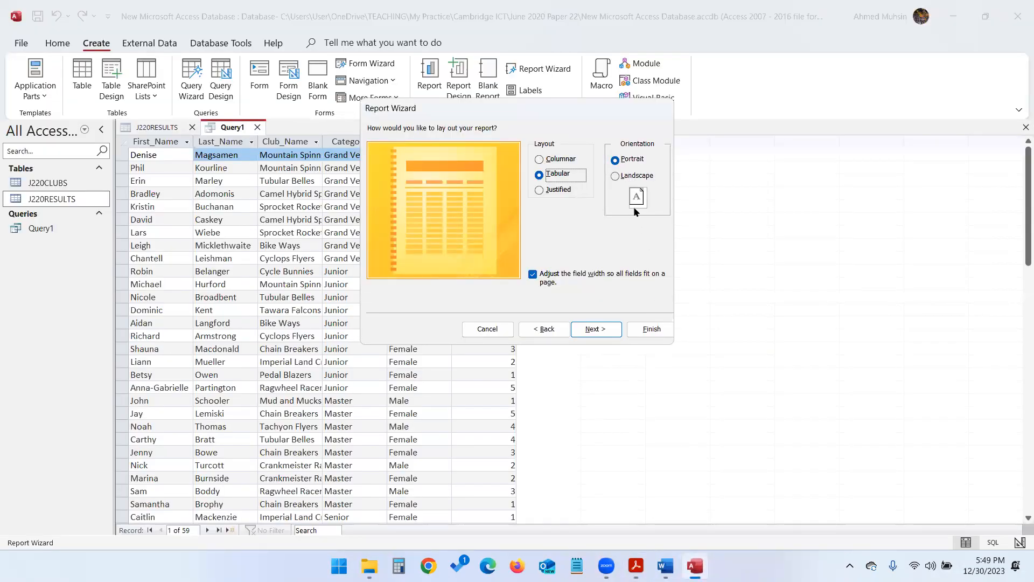
left_click(666, 565)
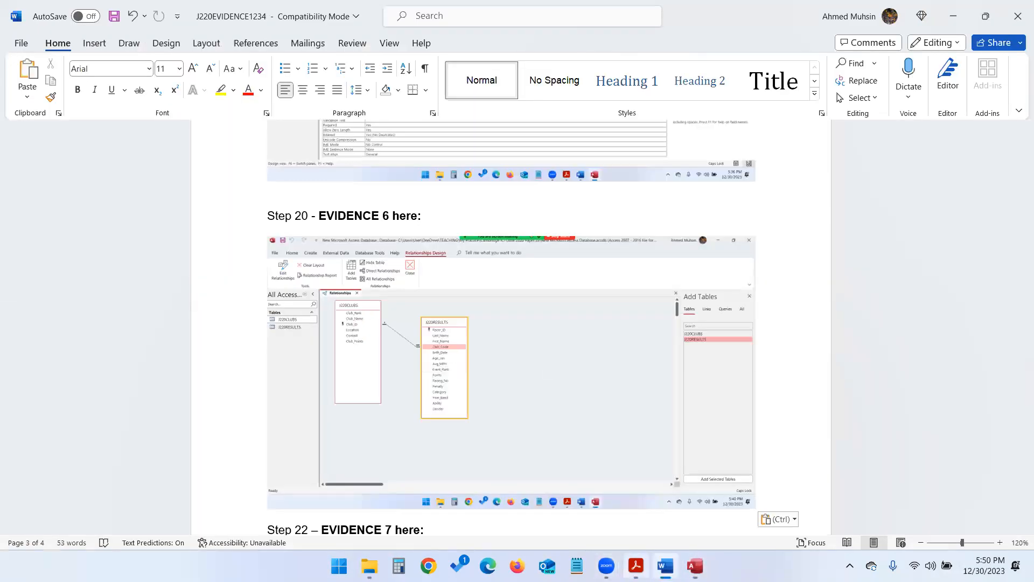
left_click(636, 566)
left_click_drag(438, 315, 475, 316)
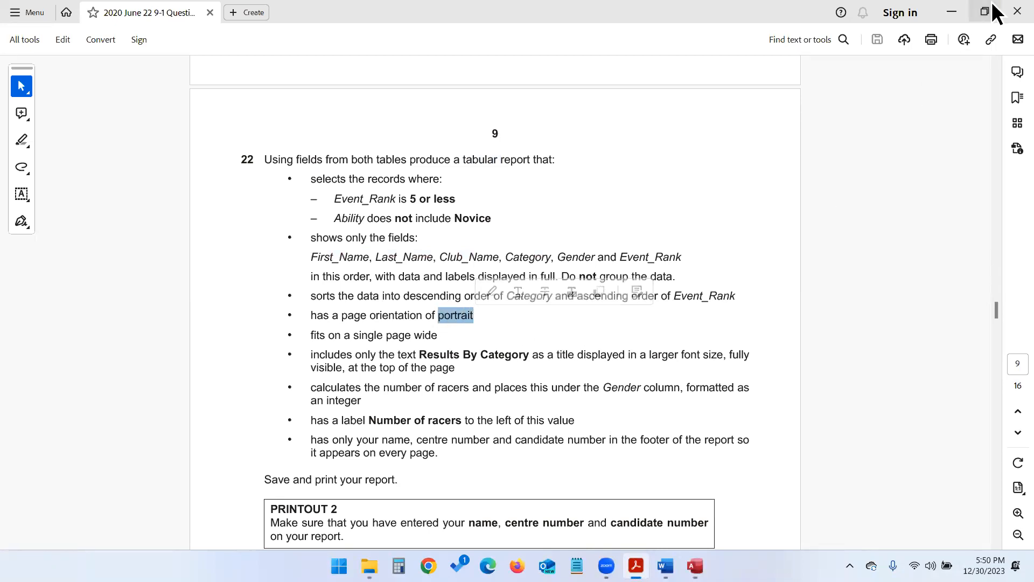
left_click(952, 12)
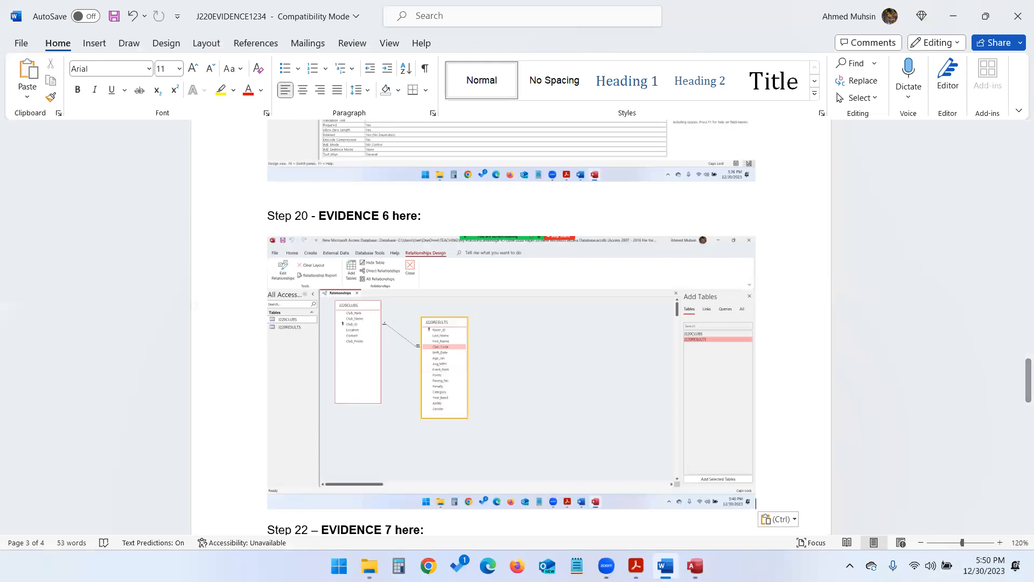
left_click(694, 566)
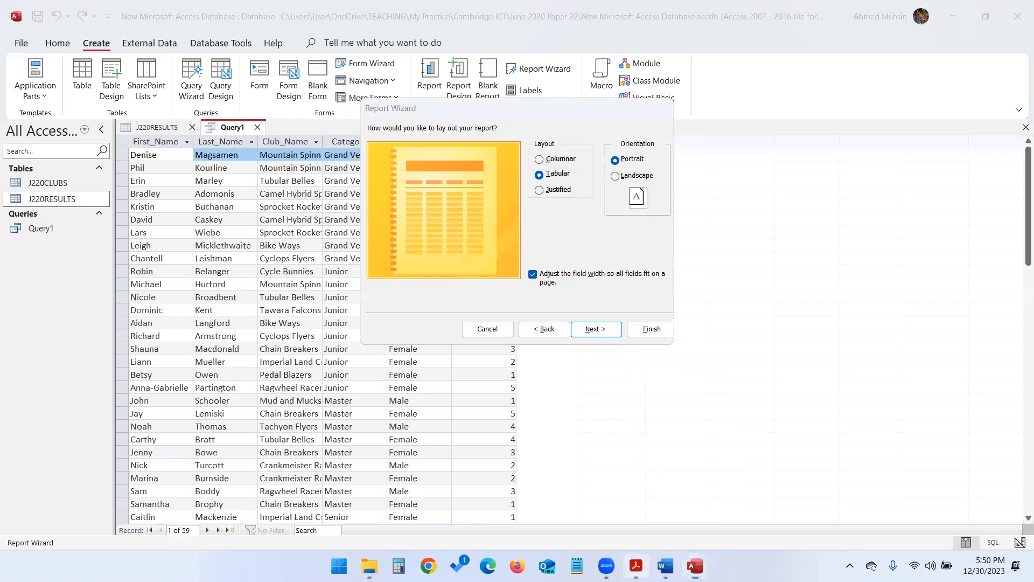
Check the single-page-wide requirement and continue the wizard with Tabular, Portrait and the field width adjustment kept
left_click(635, 565)
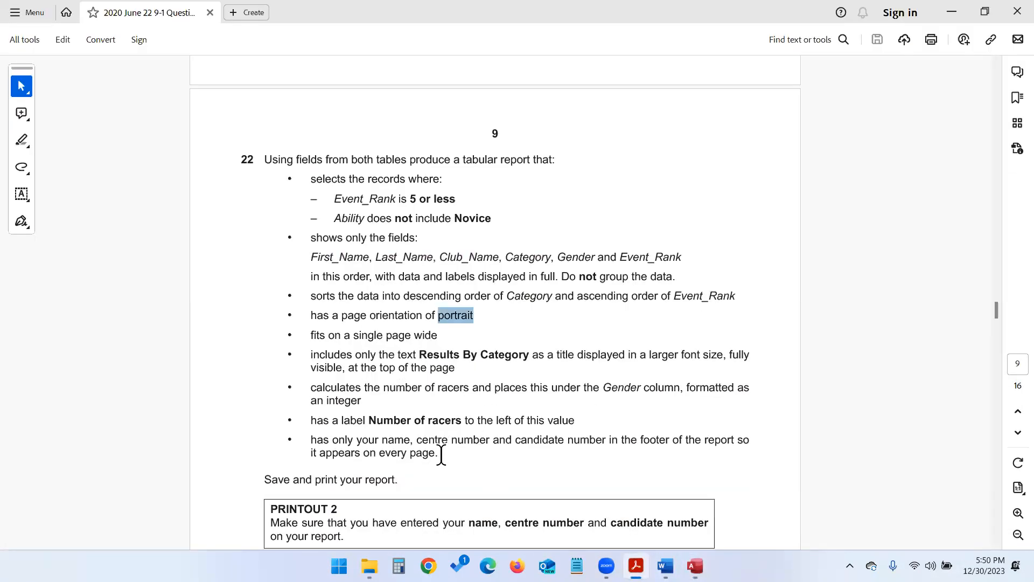
left_click_drag(328, 335, 437, 335)
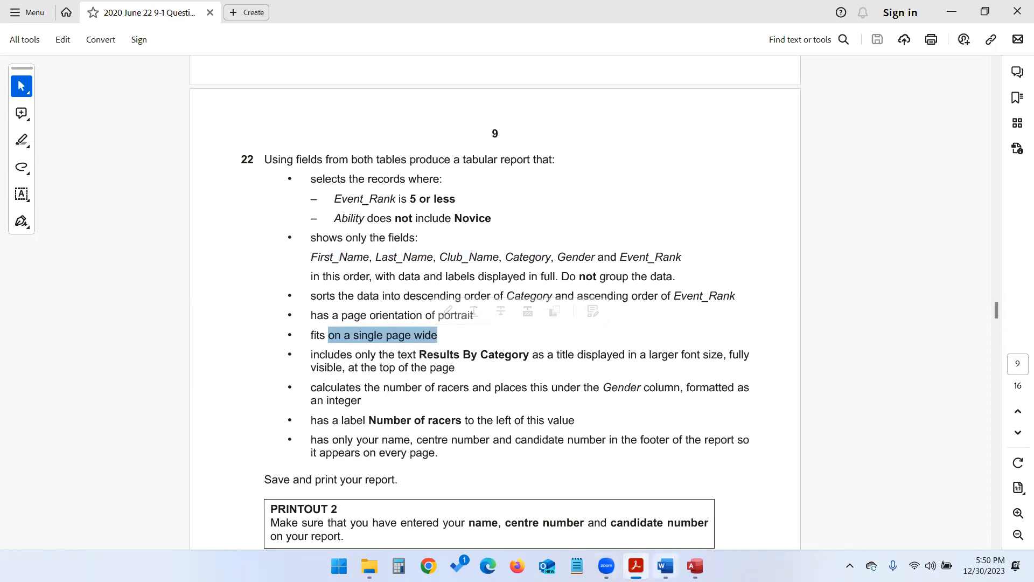
left_click(695, 565)
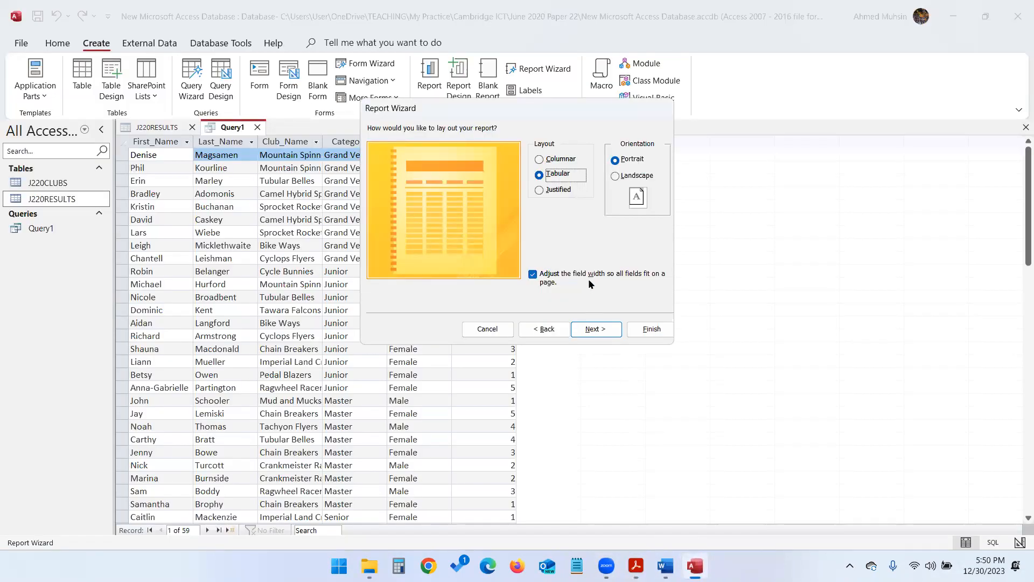
left_click(595, 329)
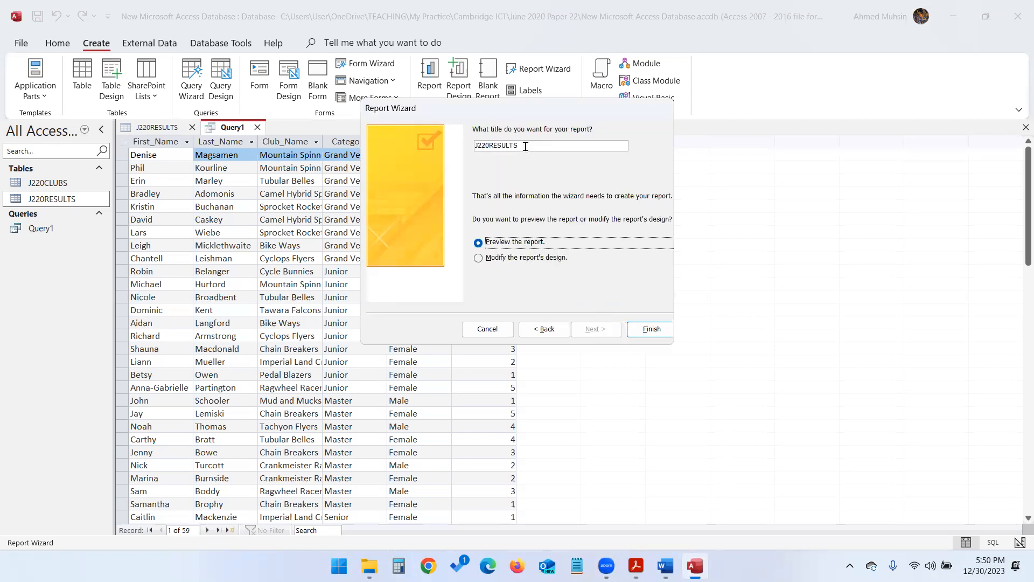
Look up the required title in the question paper, title the report "Results by Category" and finish the wizard with a preview
left_click_drag(521, 146, 475, 145)
left_click(636, 565)
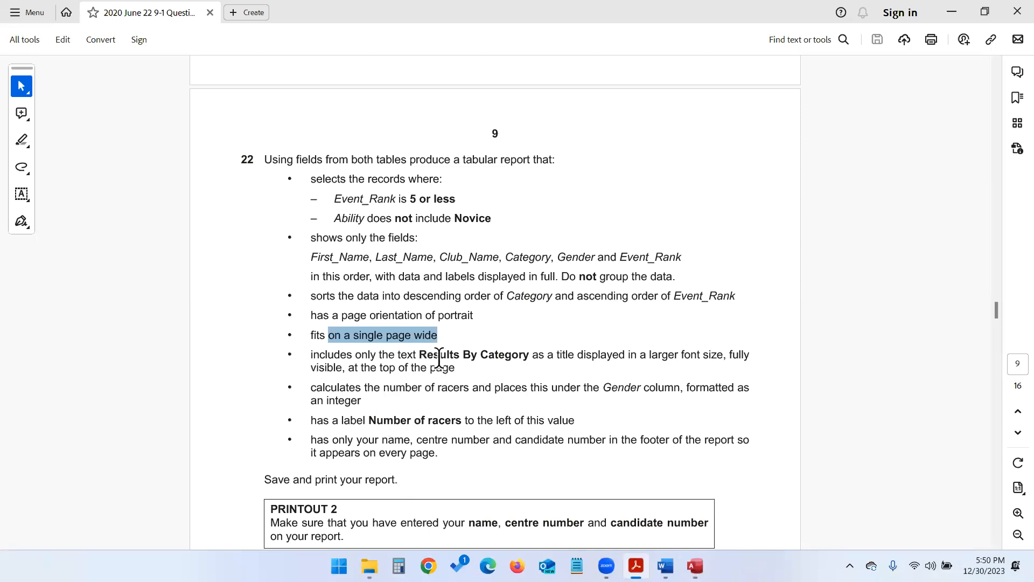
left_click_drag(420, 355, 516, 358)
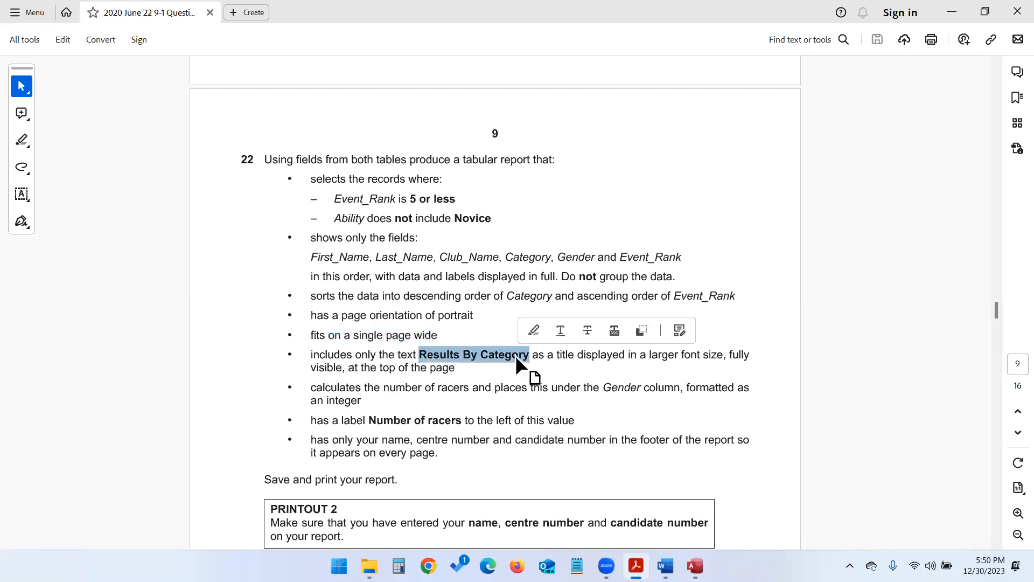
key("alt+Tab")
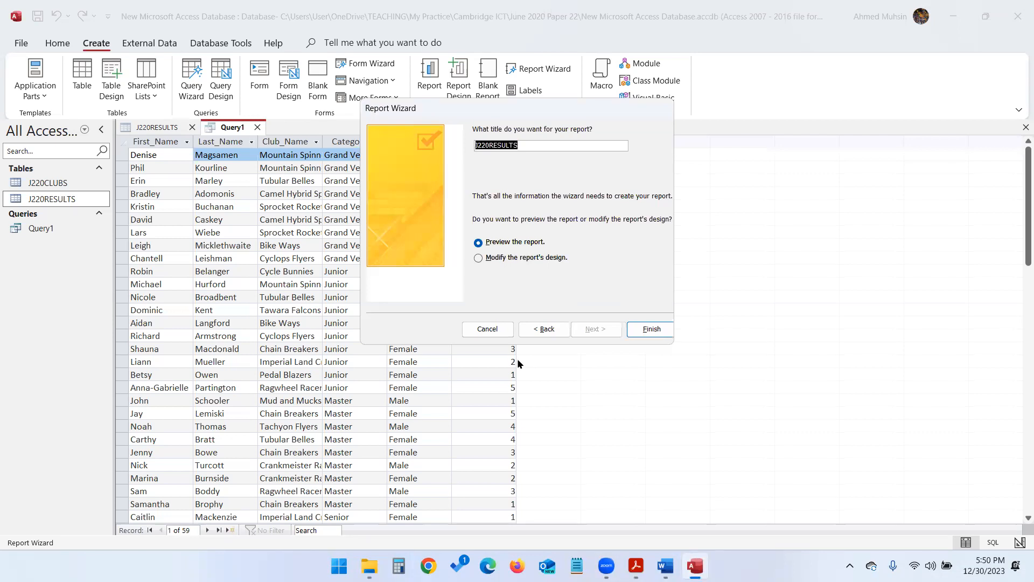
key("alt+Tab")
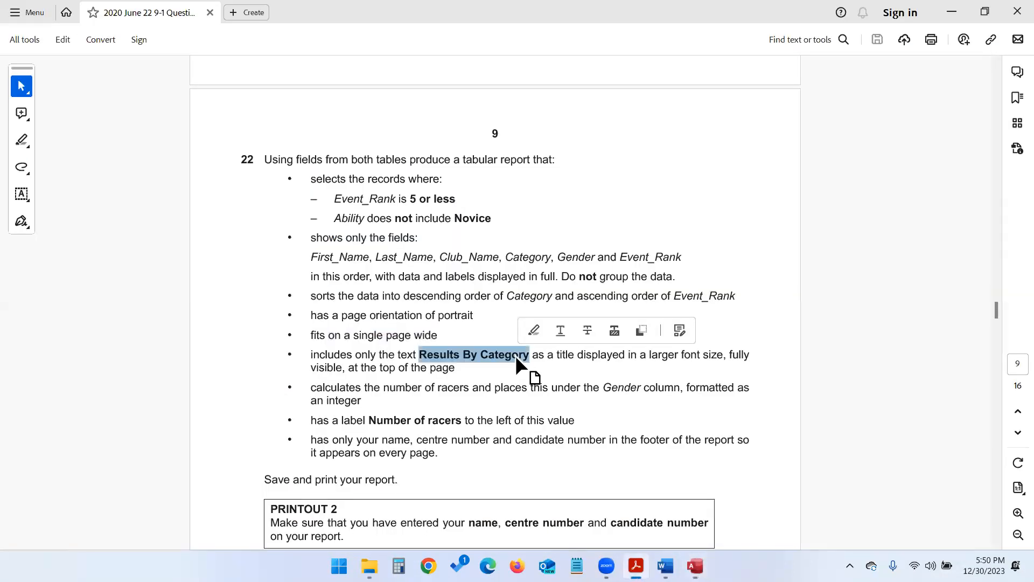
key("alt+Tab")
type("Results by Category")
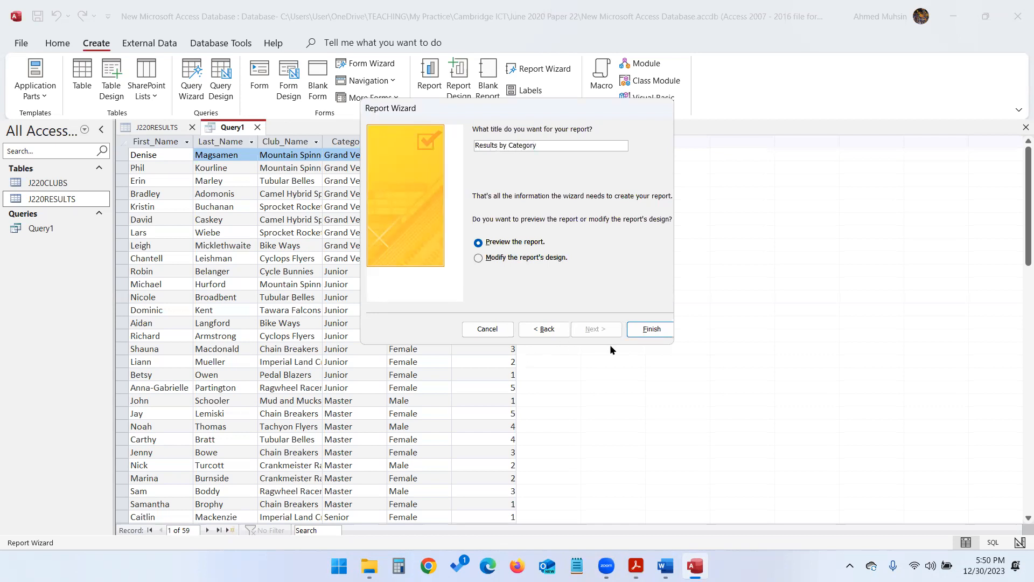
left_click(645, 335)
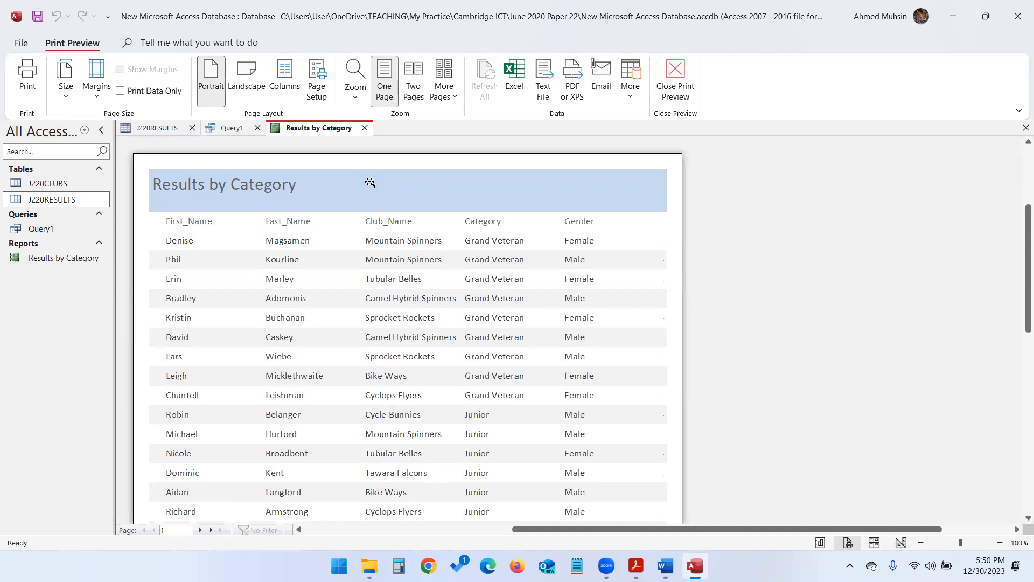
Look through the report's print preview, close it and show the report in Layout View
scroll(347, 336, "down", 6)
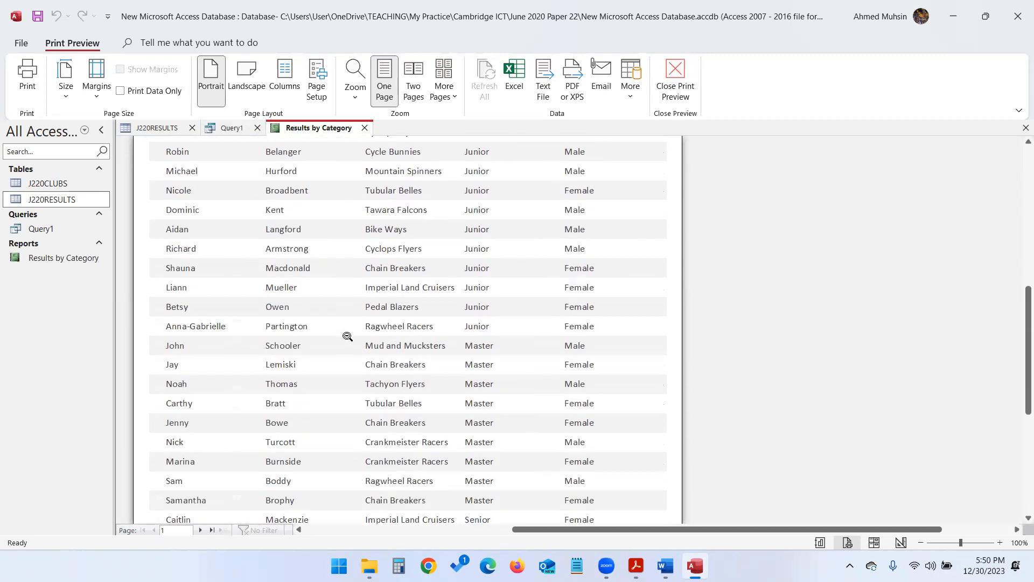
scroll(346, 338, "down", 1)
scroll(349, 323, "up", 10)
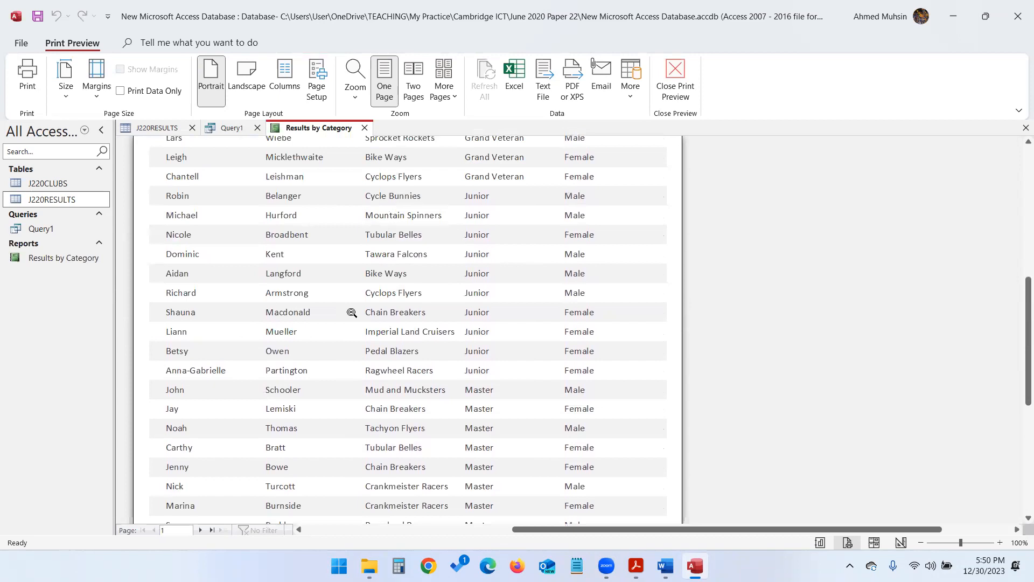
left_click(668, 92)
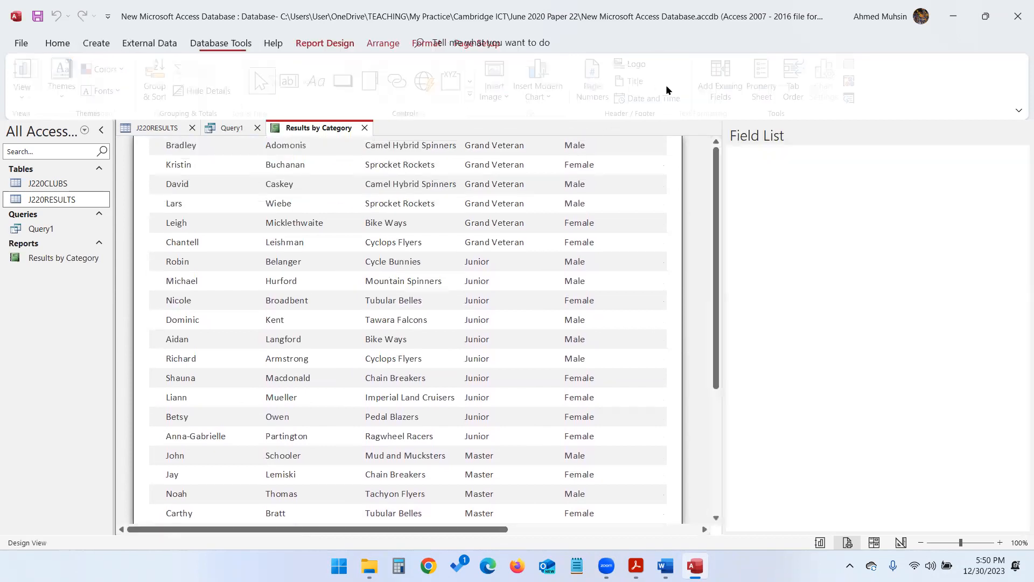
left_click(17, 97)
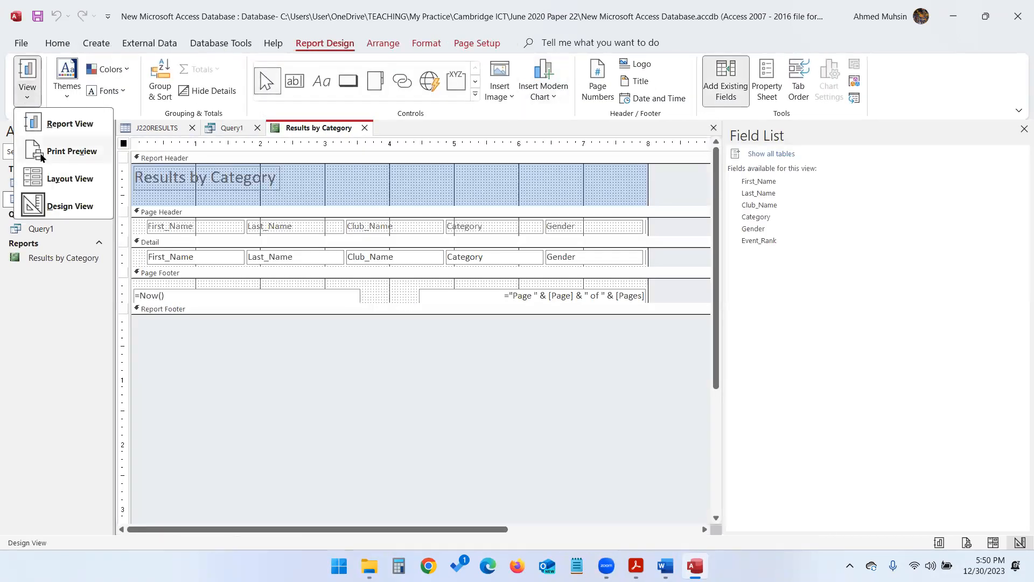
left_click(50, 183)
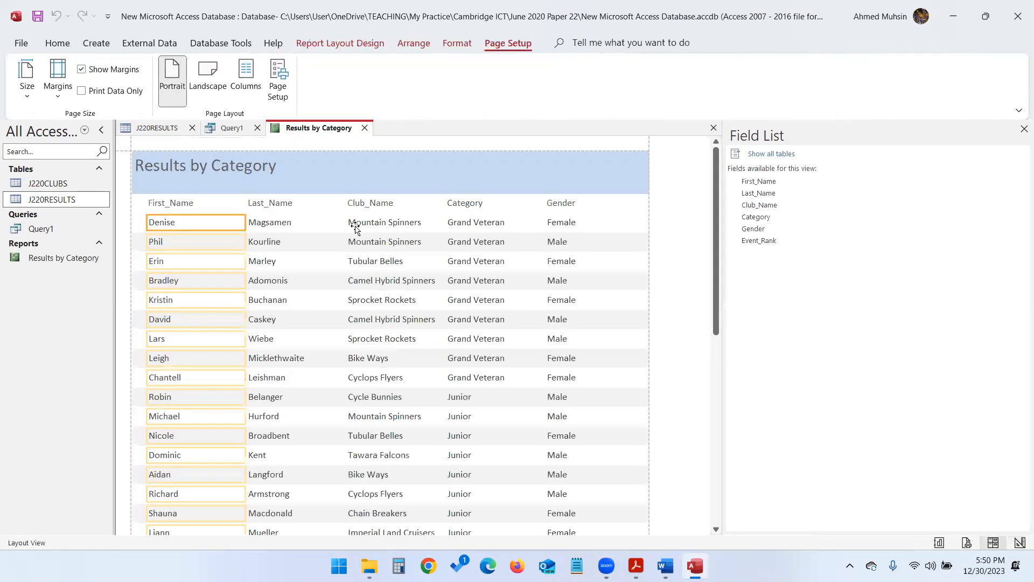
scroll(329, 266, "down", 10)
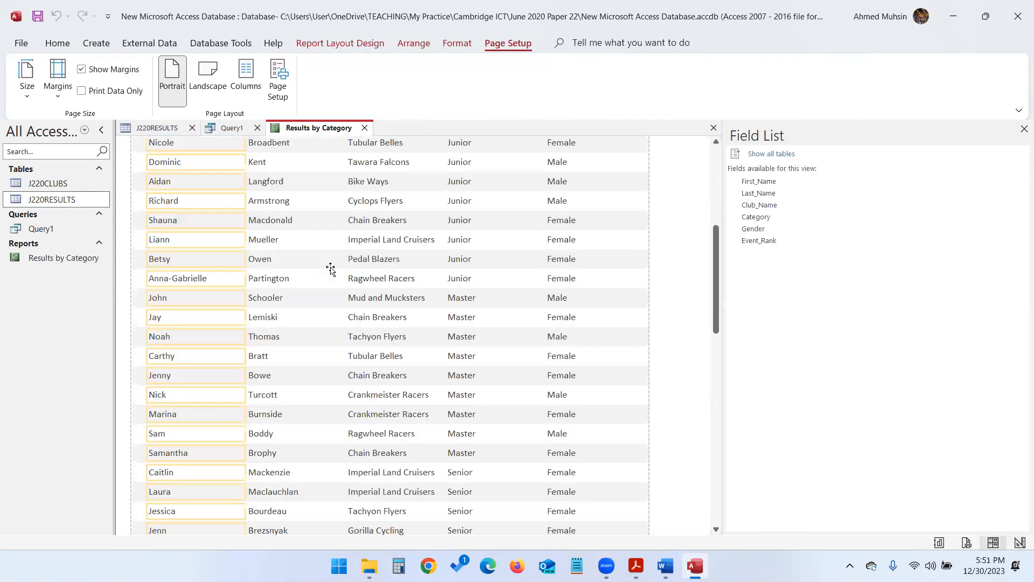
Return to the question paper to check the remaining report requirements of task 22
left_click(619, 501)
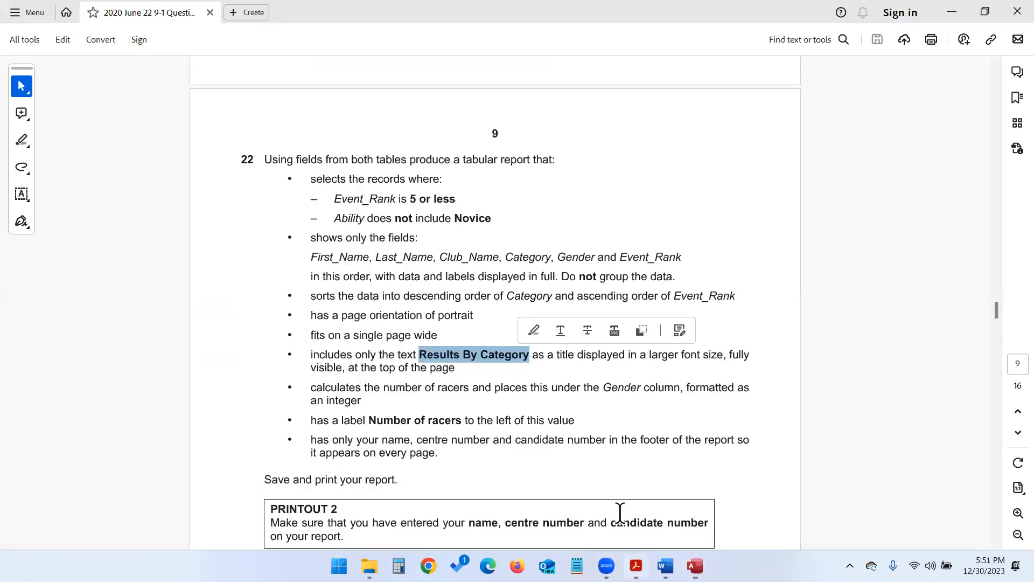
Read the exam paper's requirement for calculating the number of racers under the Gender column, and return to Access
left_click(454, 399)
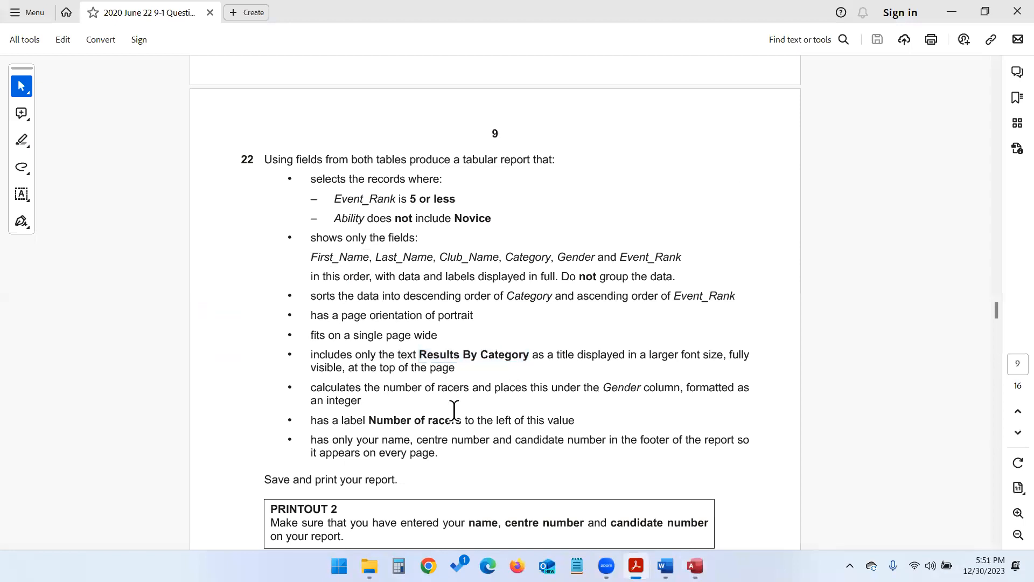
left_click_drag(310, 389, 365, 400)
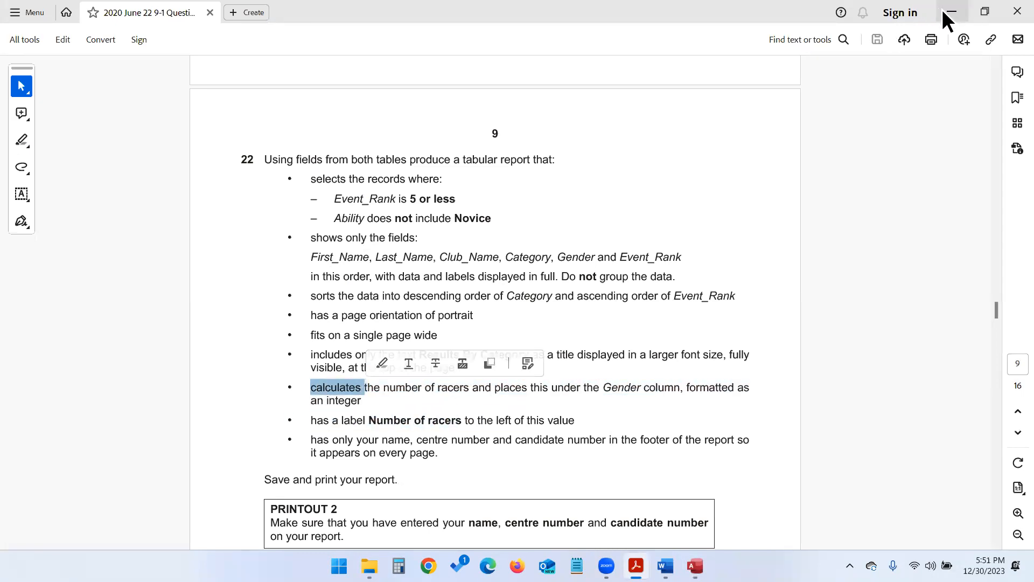
left_click(984, 12)
key("alt+Tab")
Show the Results by Category report in Design View and add a Count Records total for the Gender field
scroll(316, 238, "up", 10)
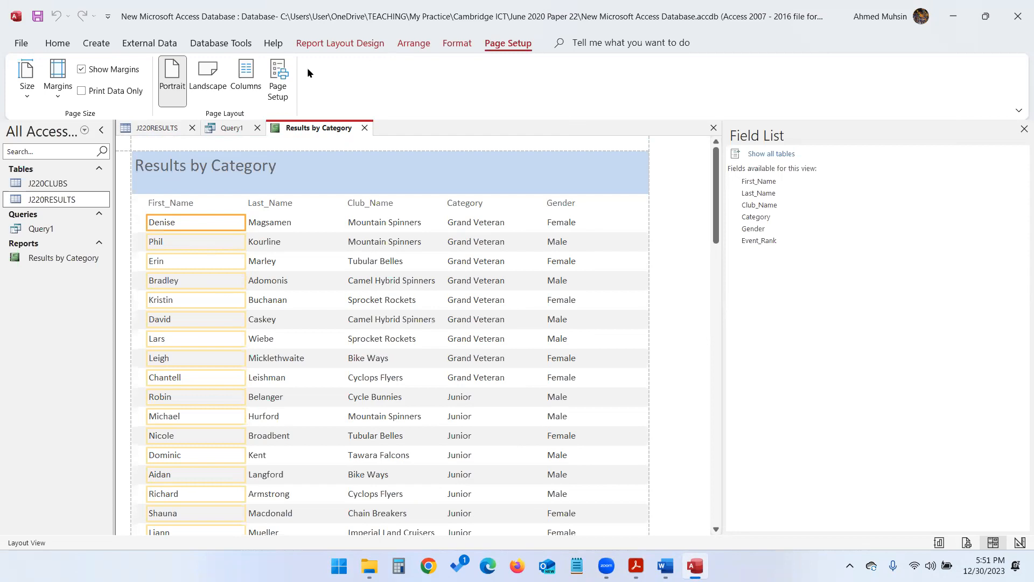
left_click(60, 45)
left_click(39, 85)
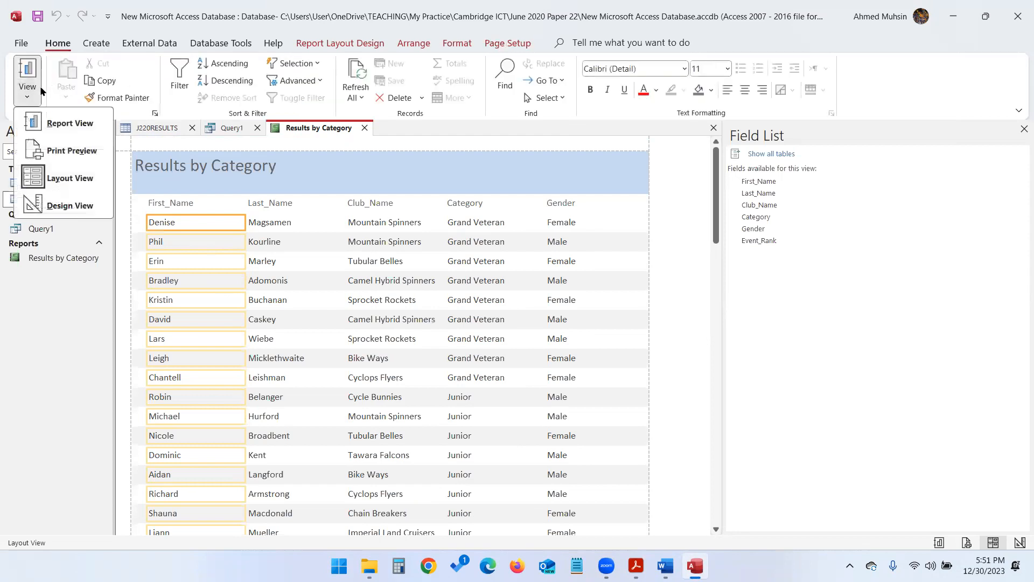
left_click(41, 211)
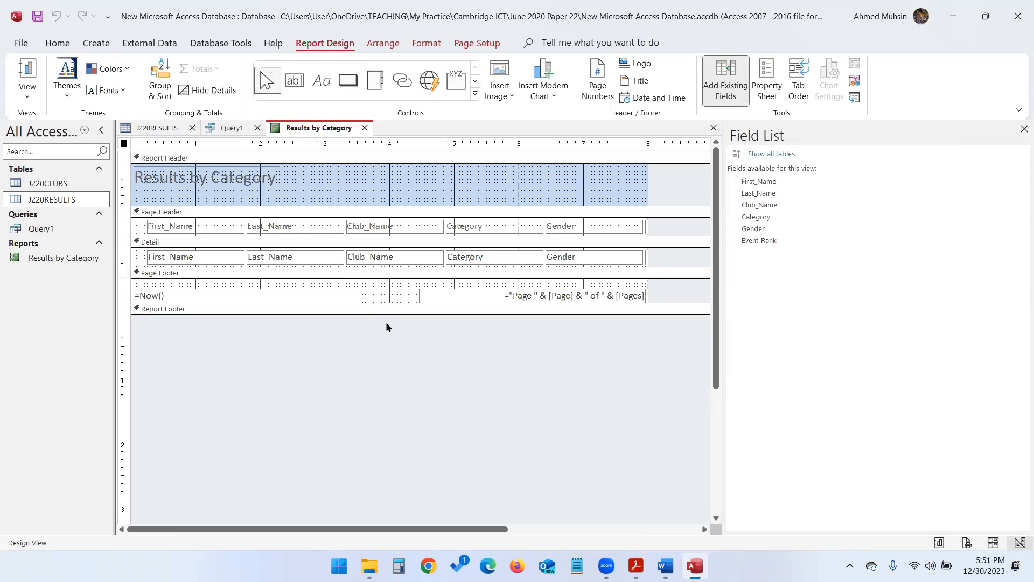
left_click(567, 262)
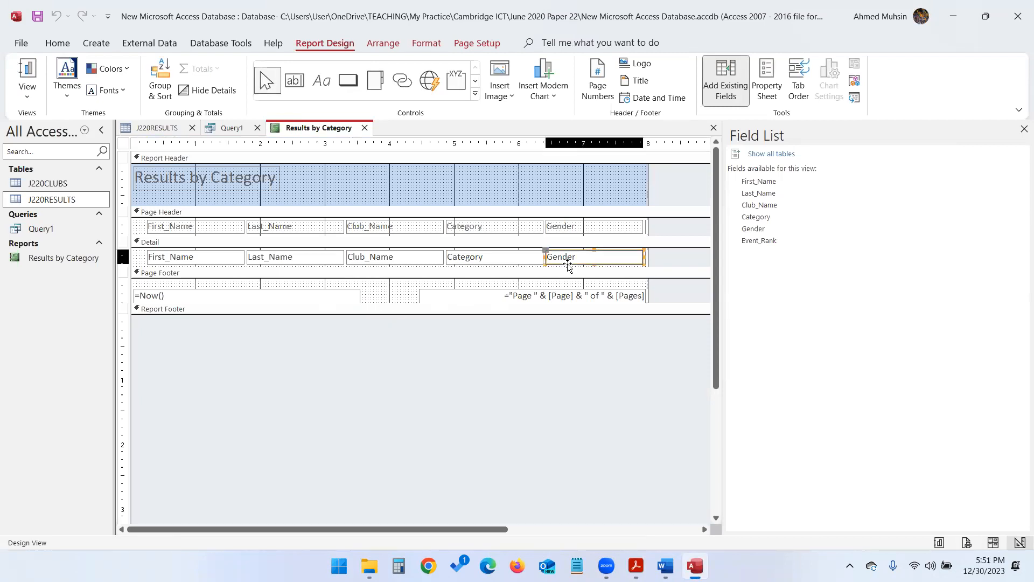
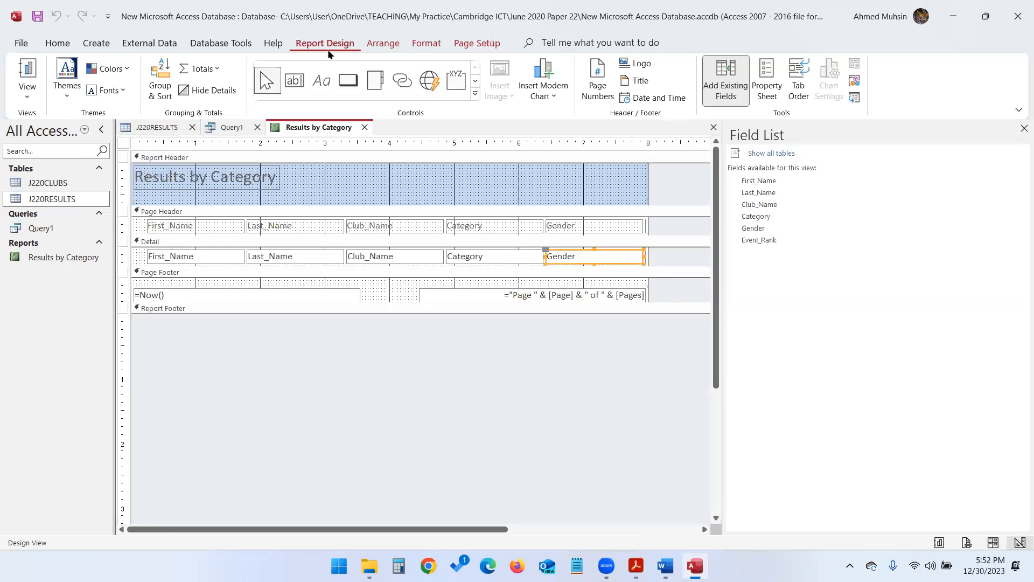
left_click(212, 73)
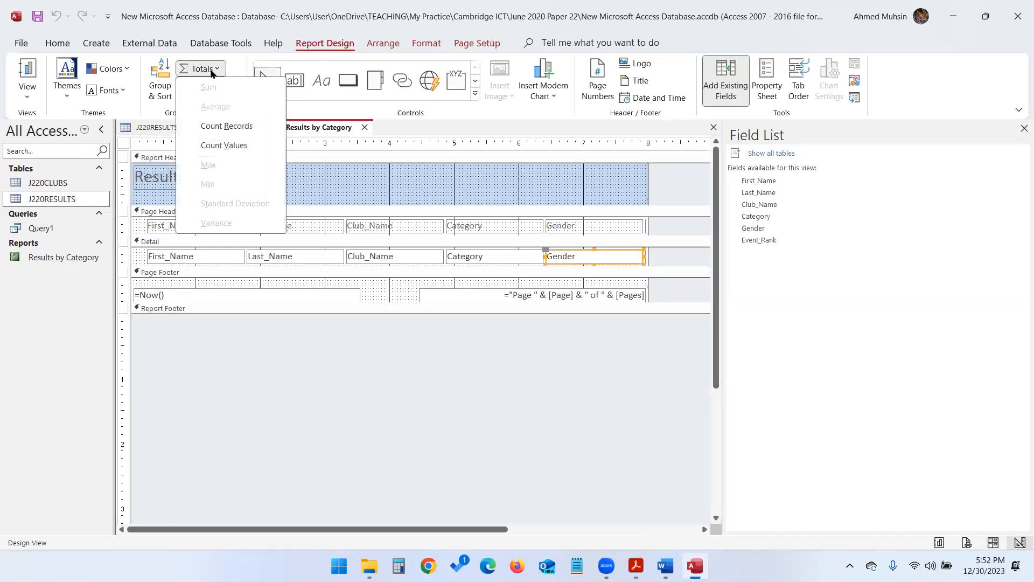
left_click(242, 127)
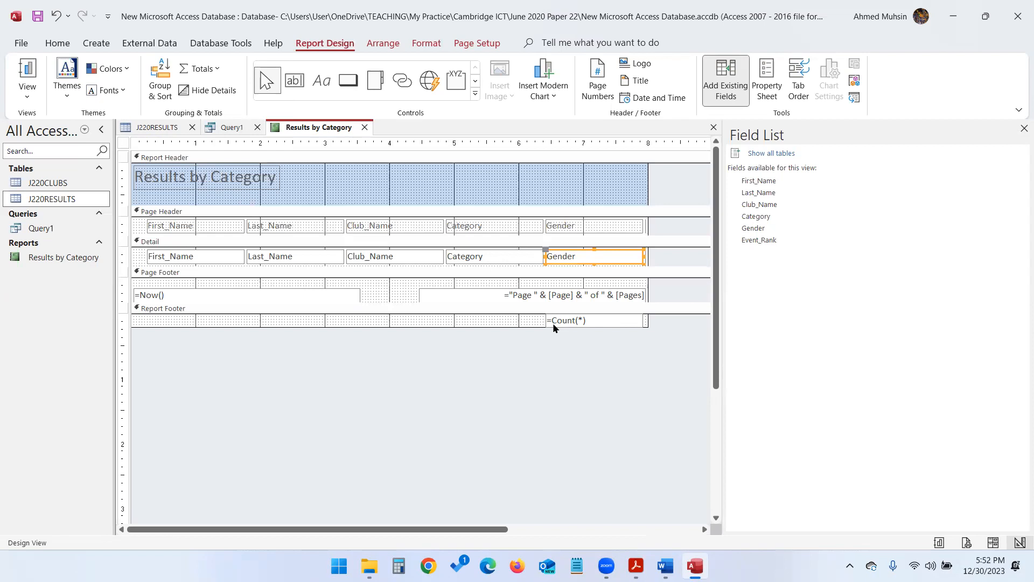
Check the required label text in the exam paper and add a "Number of Racers" label left of the count in the Access report footer
key("alt+Tab")
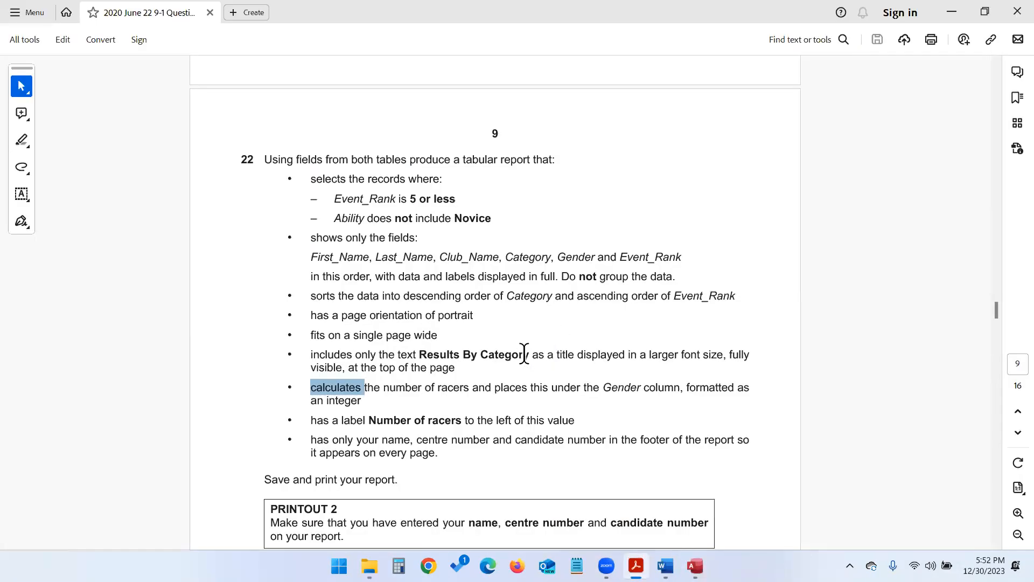
left_click_drag(369, 422, 462, 425)
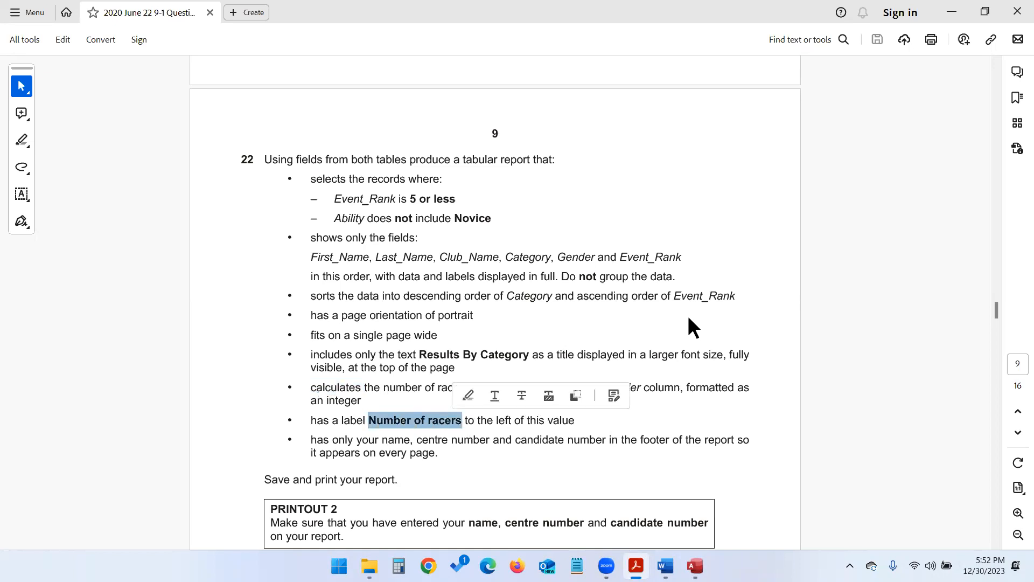
left_click(951, 13)
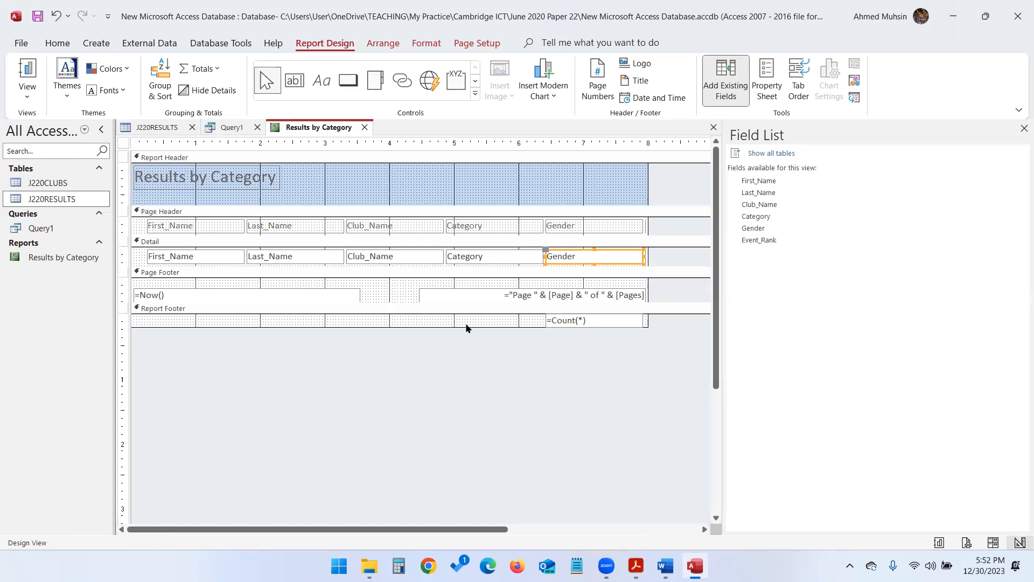
left_click(327, 91)
left_click_drag(422, 315, 545, 328)
type("Nu")
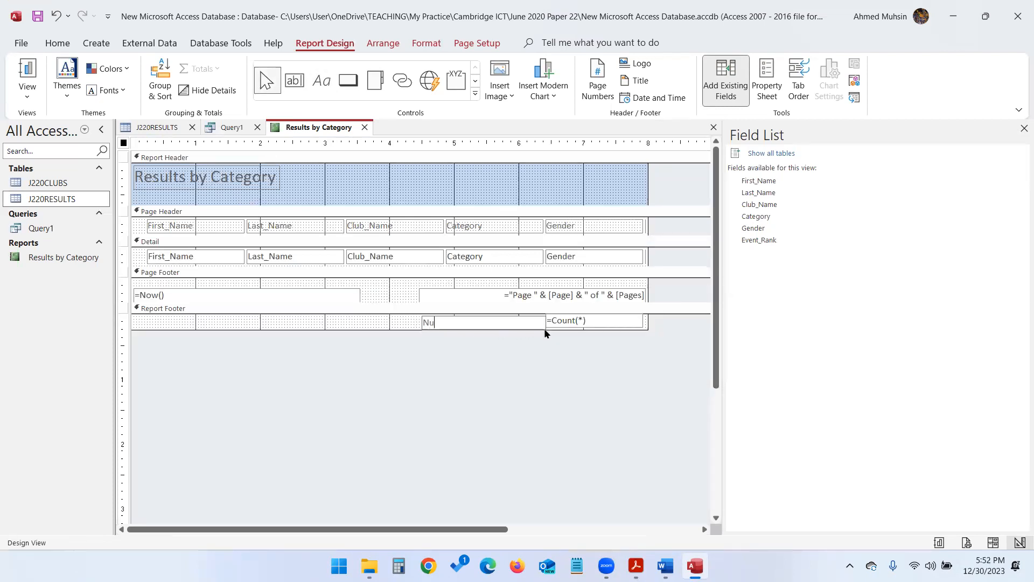
type("mber of Racers")
left_click(496, 379)
Narrow the Number of Racers label and place it directly beside the count in the report footer
left_click_drag(545, 322, 499, 327)
key("Up")
key("Up")
key("Up")
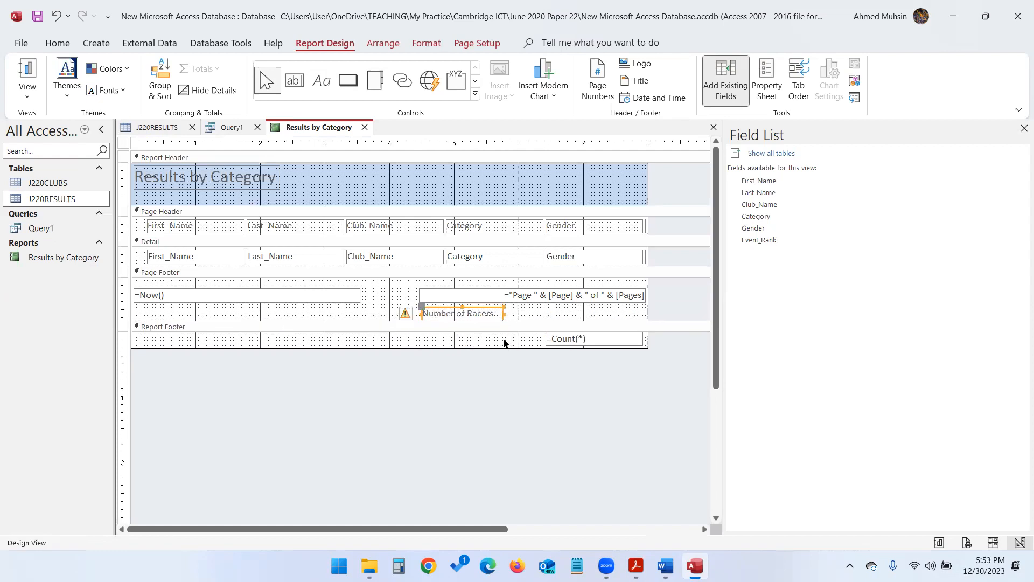
left_click_drag(489, 308, 531, 334)
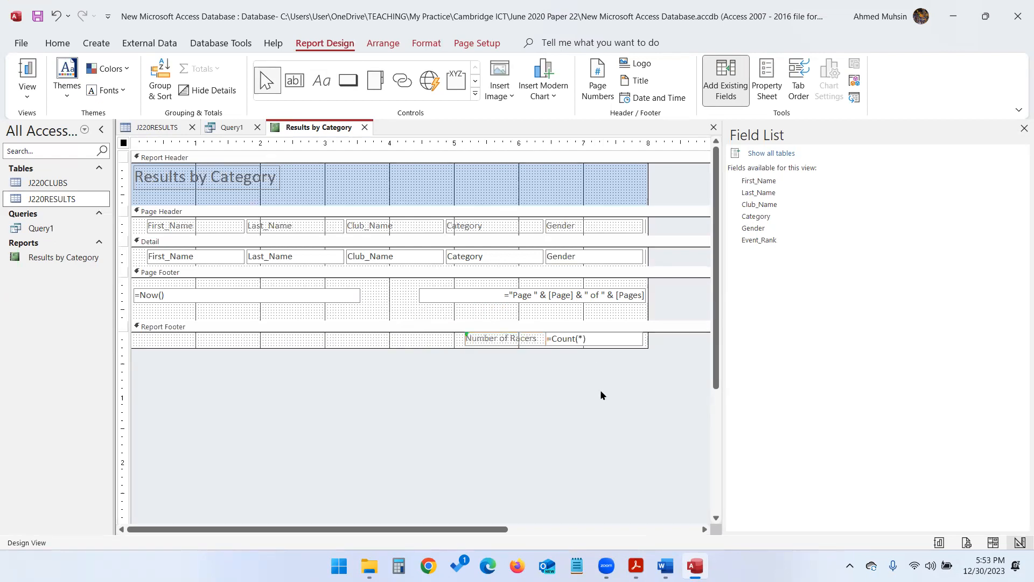
Check the footer requirement in the exam paper and add a page footer label in Access with the candidate's name, centre number and candidate number
left_click(636, 566)
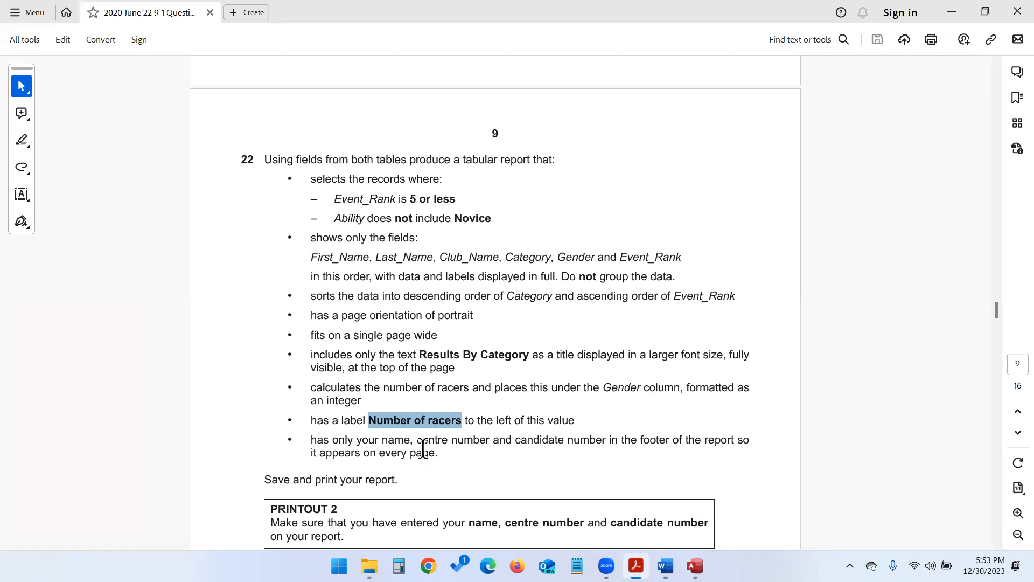
left_click_drag(333, 441, 412, 441)
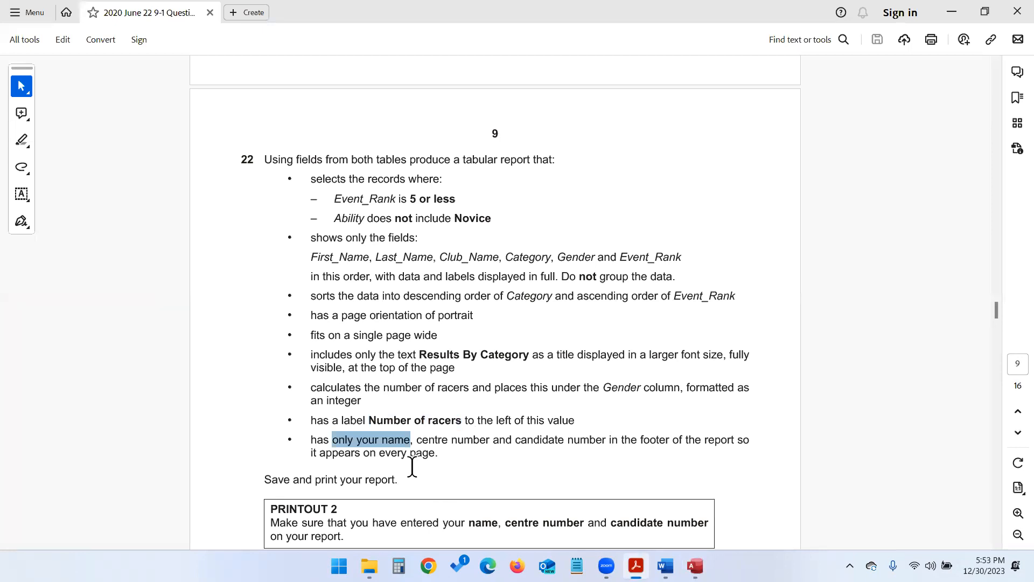
left_click(950, 16)
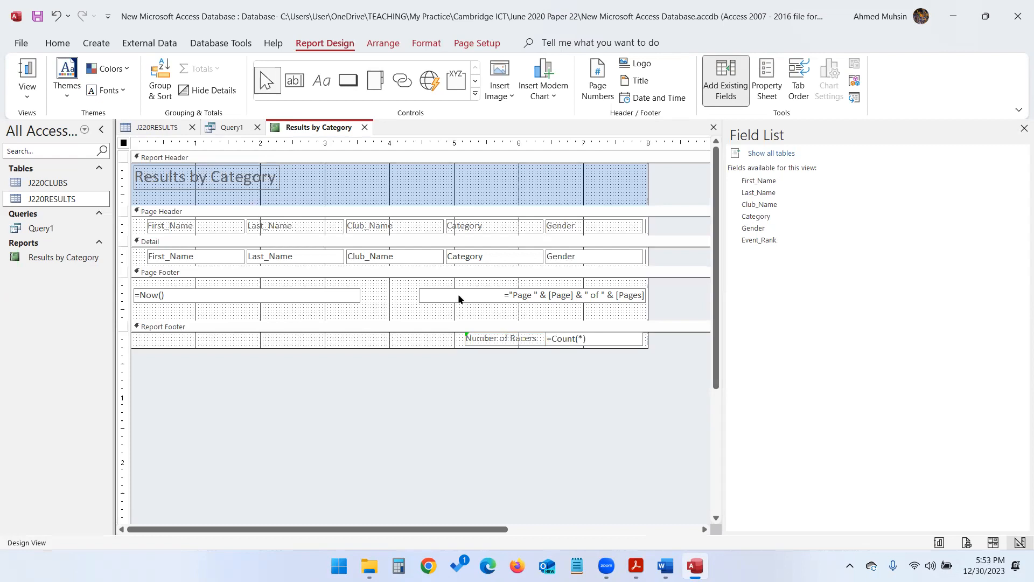
left_click(323, 80)
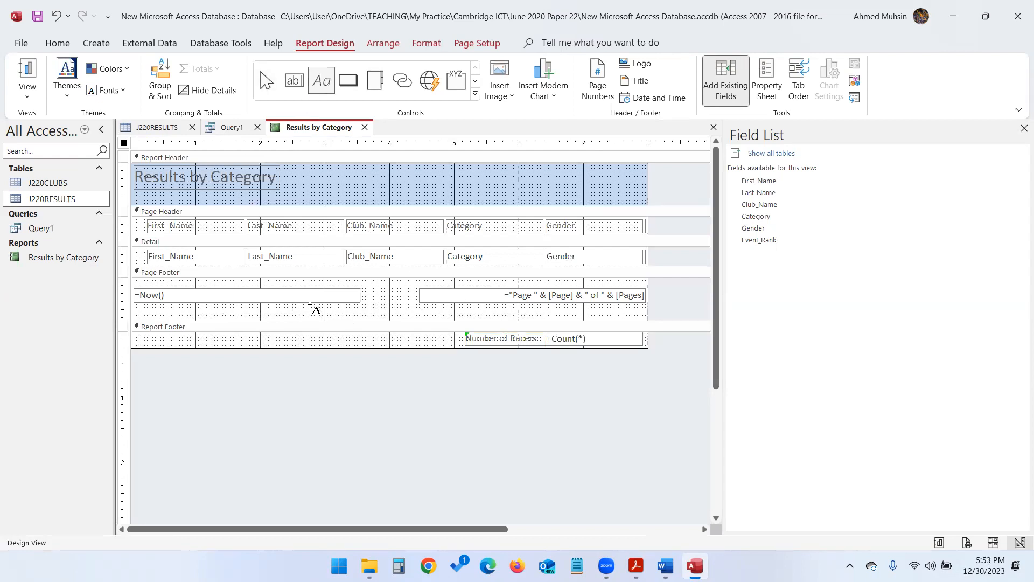
left_click_drag(309, 304, 542, 318)
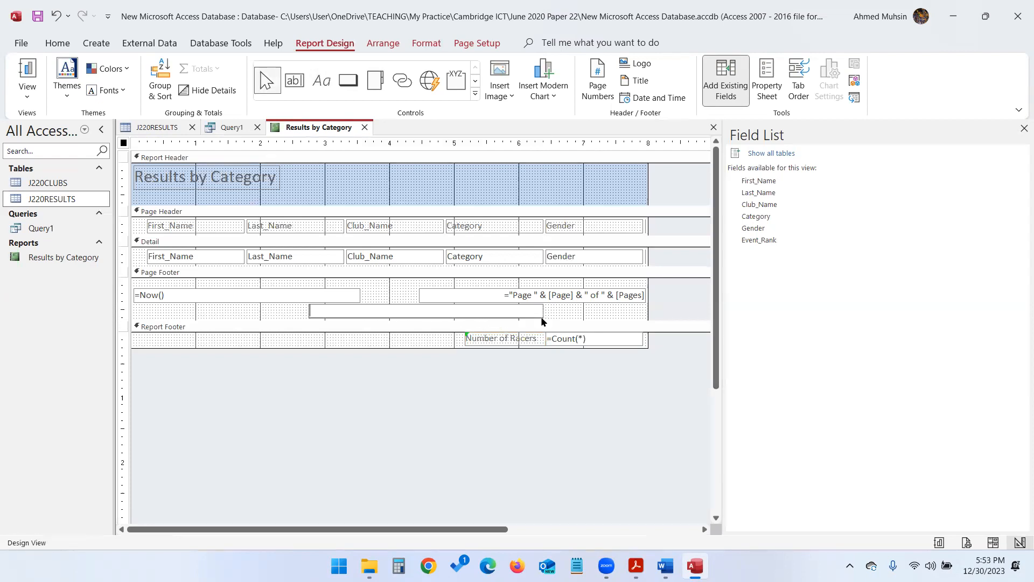
type("Ahmed 1234 1234")
left_click(490, 435)
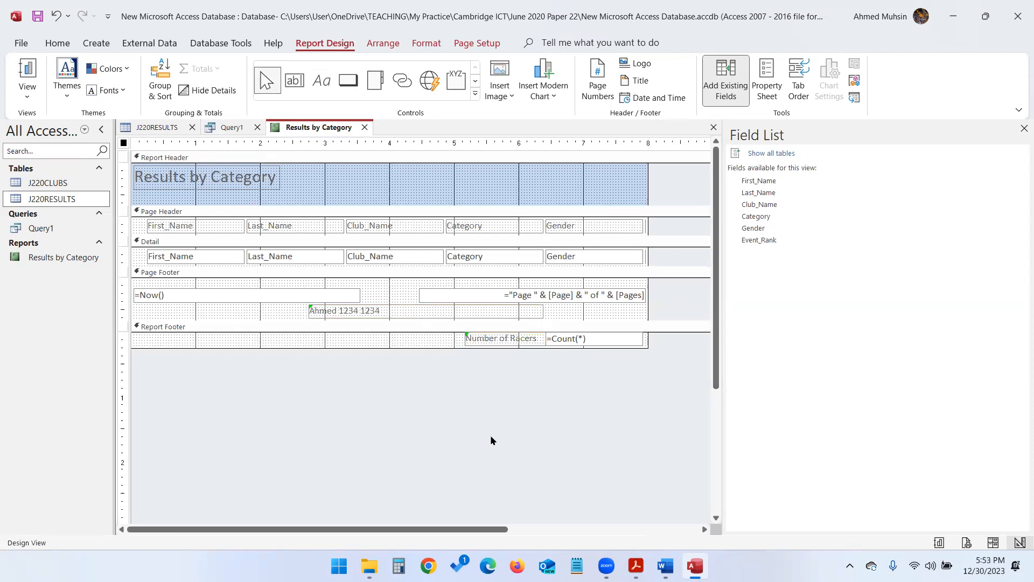
Display the report in Report View and check the number of racers and the footer details at its end
left_click(636, 565)
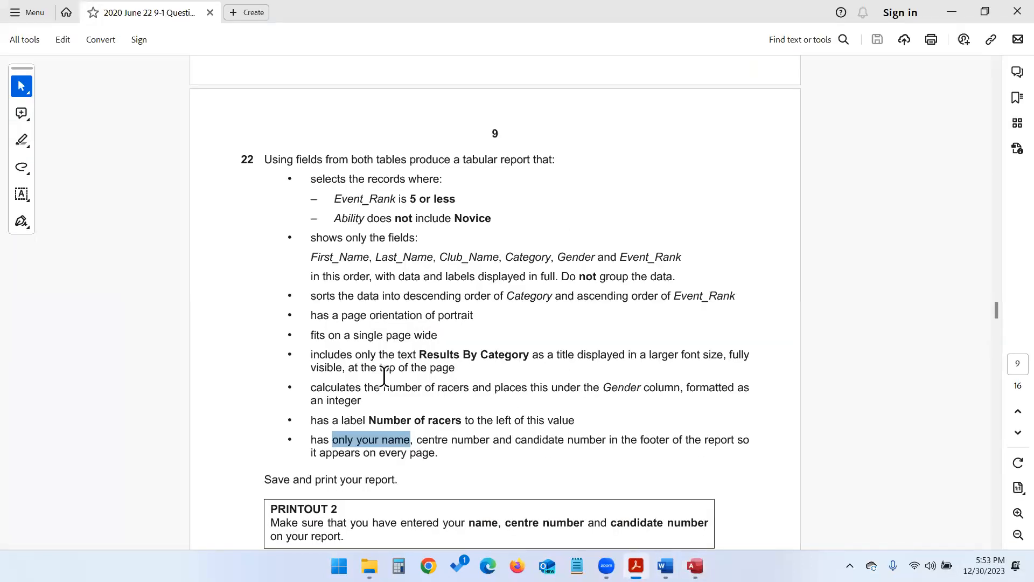
left_click(695, 565)
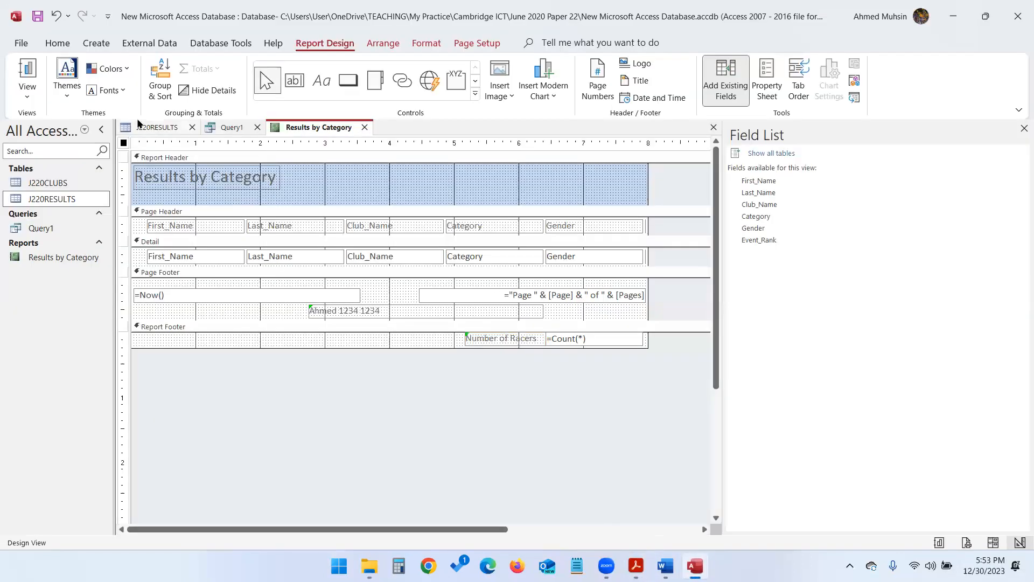
left_click(30, 96)
left_click(38, 124)
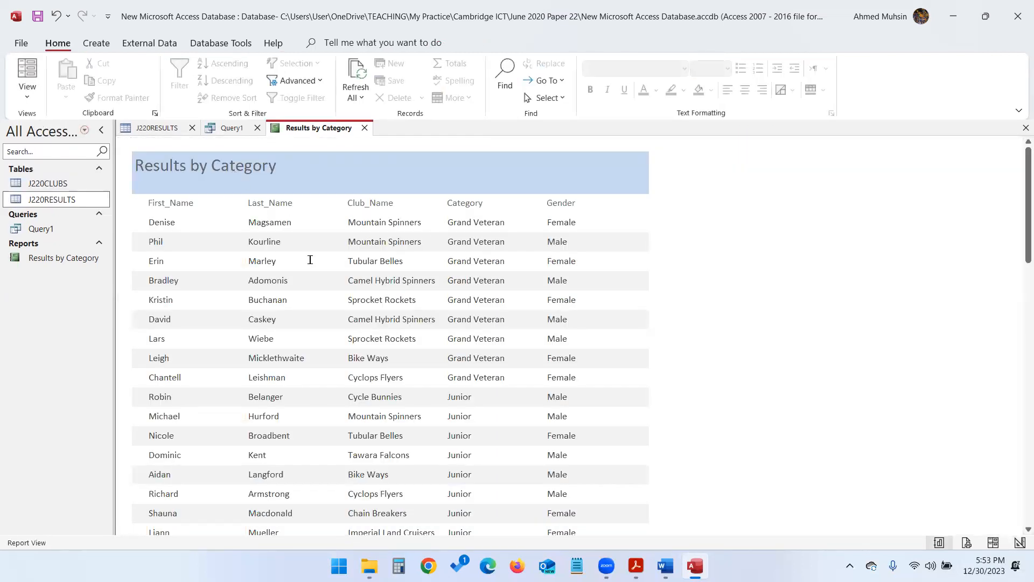
scroll(310, 259, "down", 10)
scroll(310, 258, "down", 11)
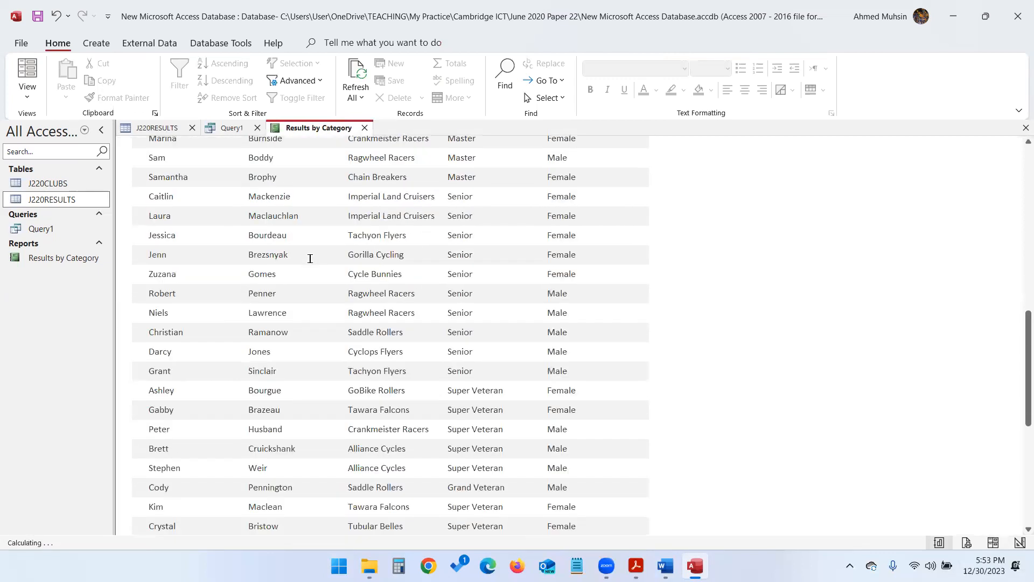
scroll(341, 311, "down", 1)
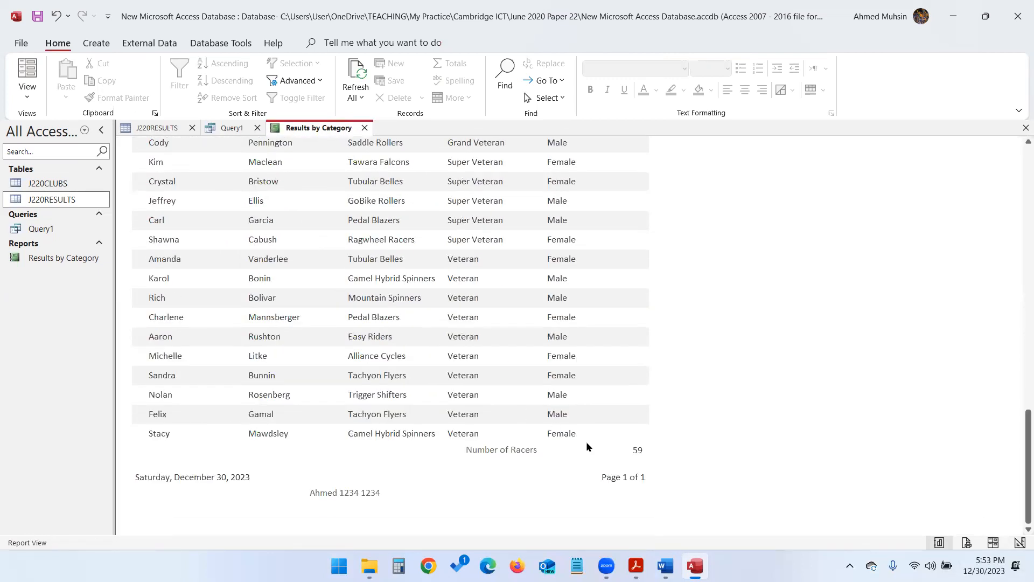
left_click_drag(627, 450, 642, 451)
left_click(540, 451)
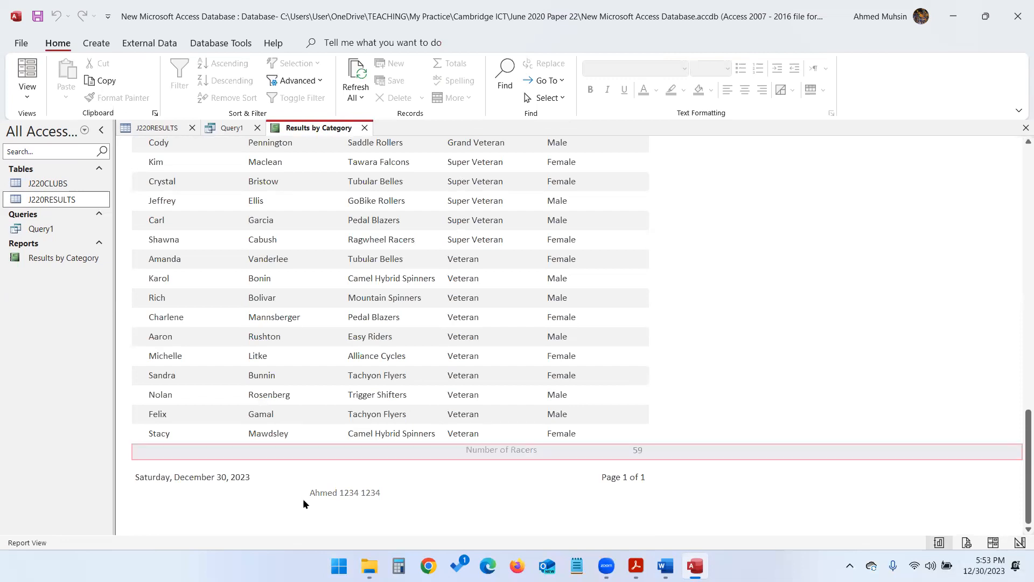
left_click(305, 492)
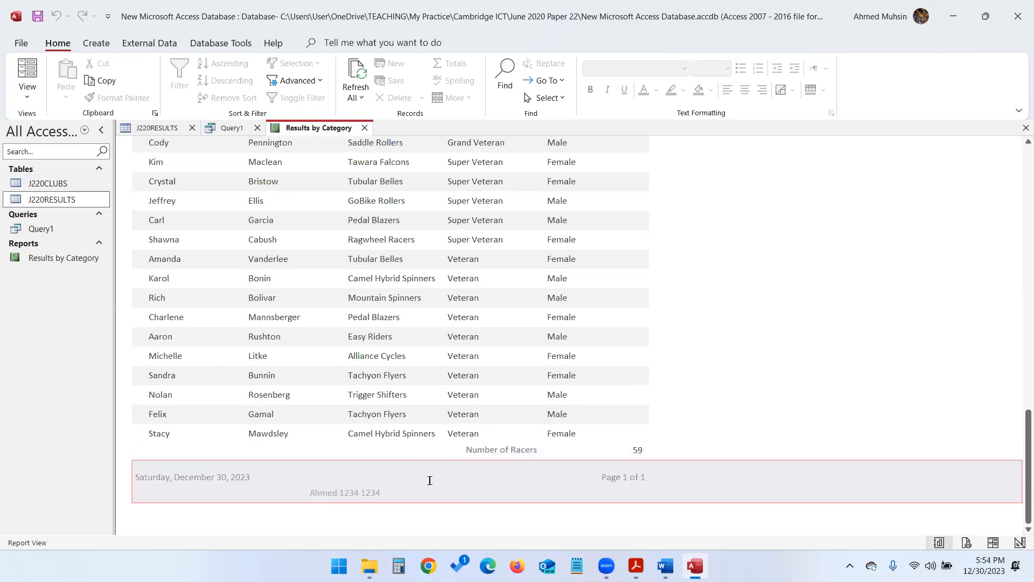
Check the printout instruction in the exam paper and view the available printers in the Access report's Print dialog without printing
key("alt+Tab")
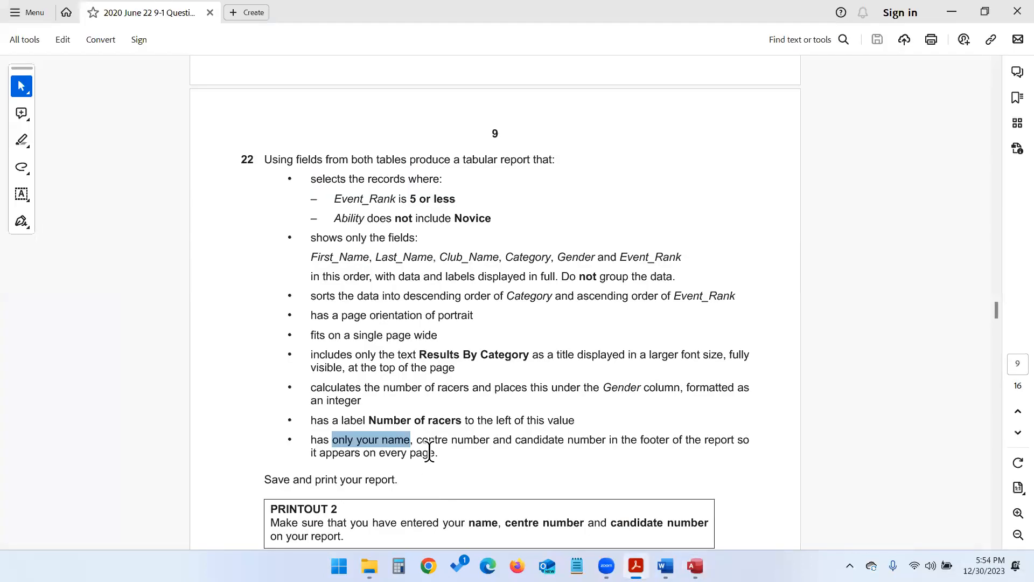
scroll(438, 409, "down", 1)
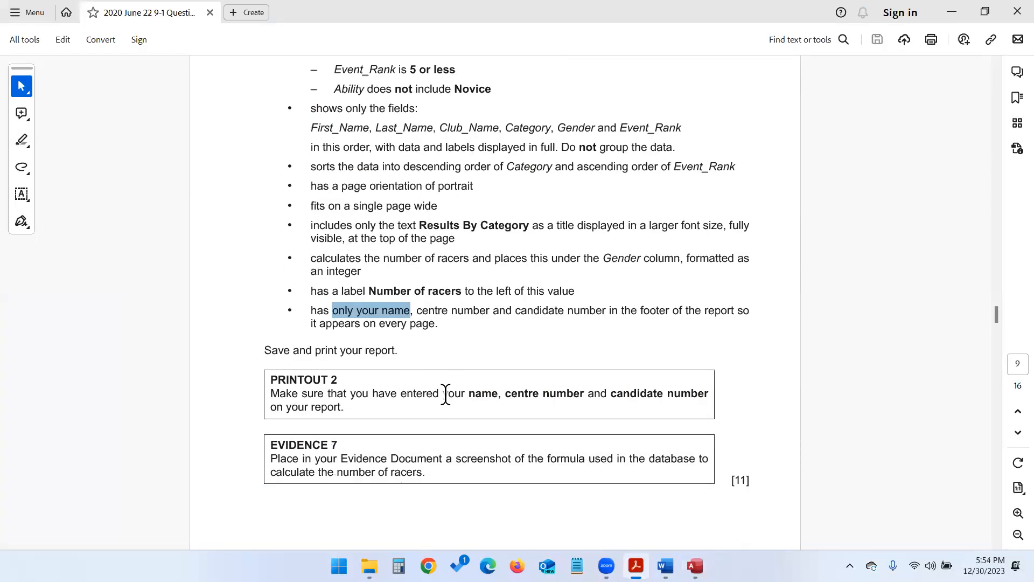
left_click(695, 565)
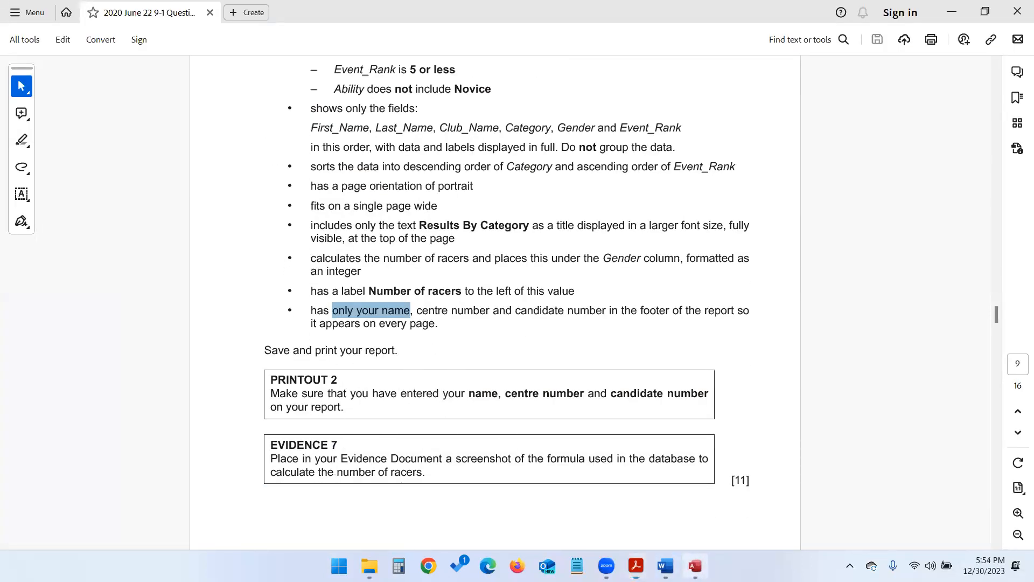
left_click(26, 41)
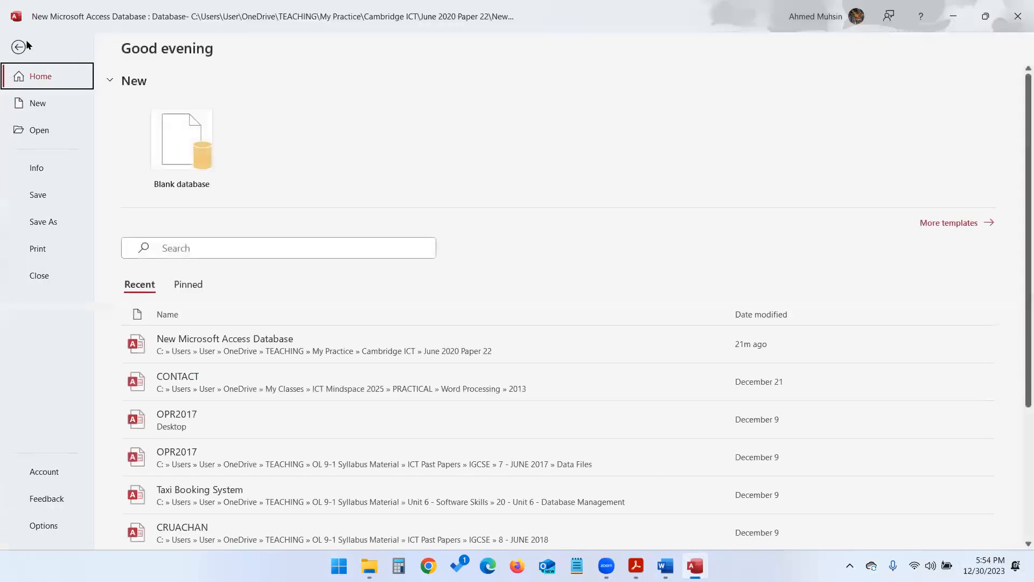
left_click(57, 251)
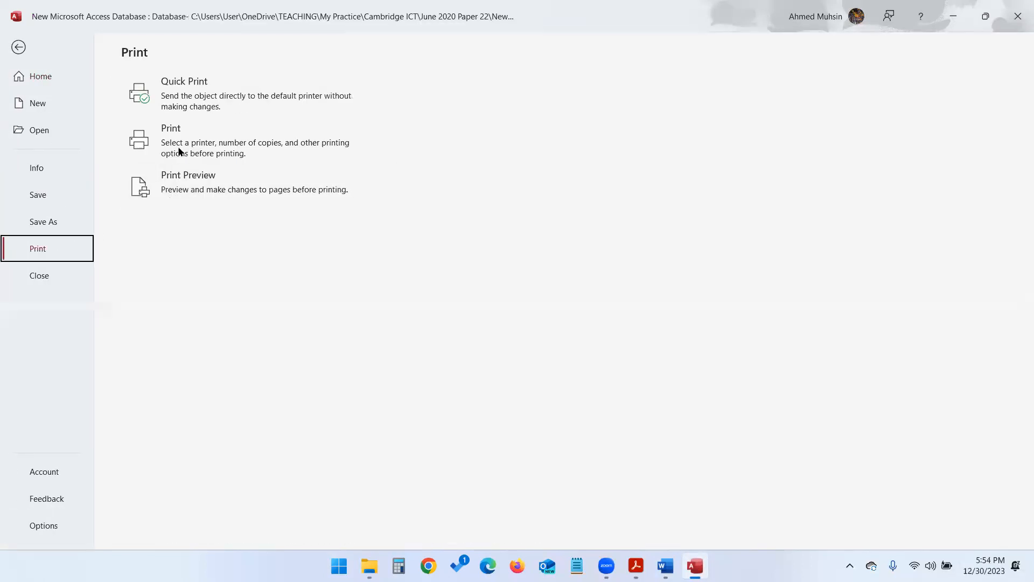
left_click(205, 144)
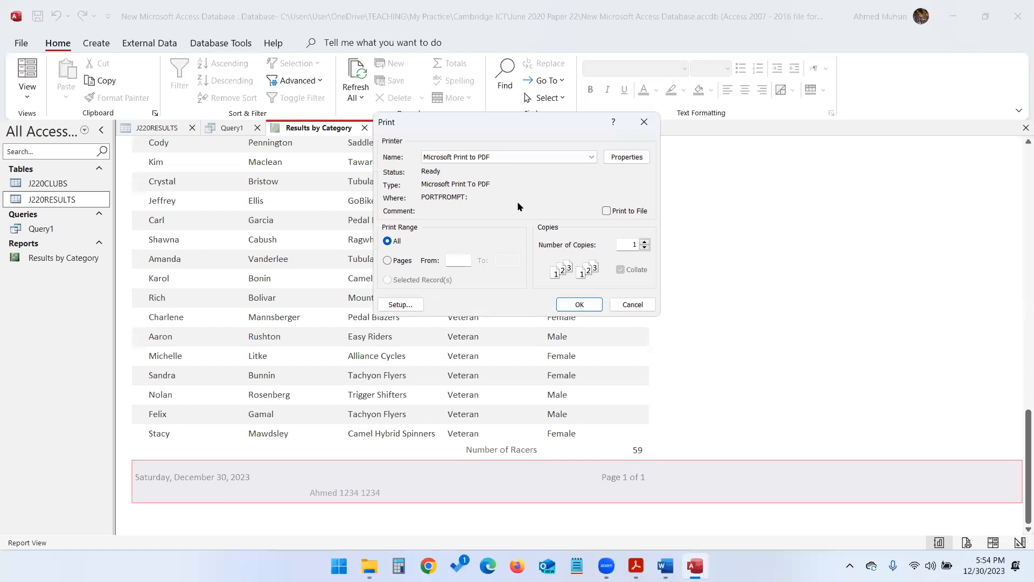
left_click(515, 160)
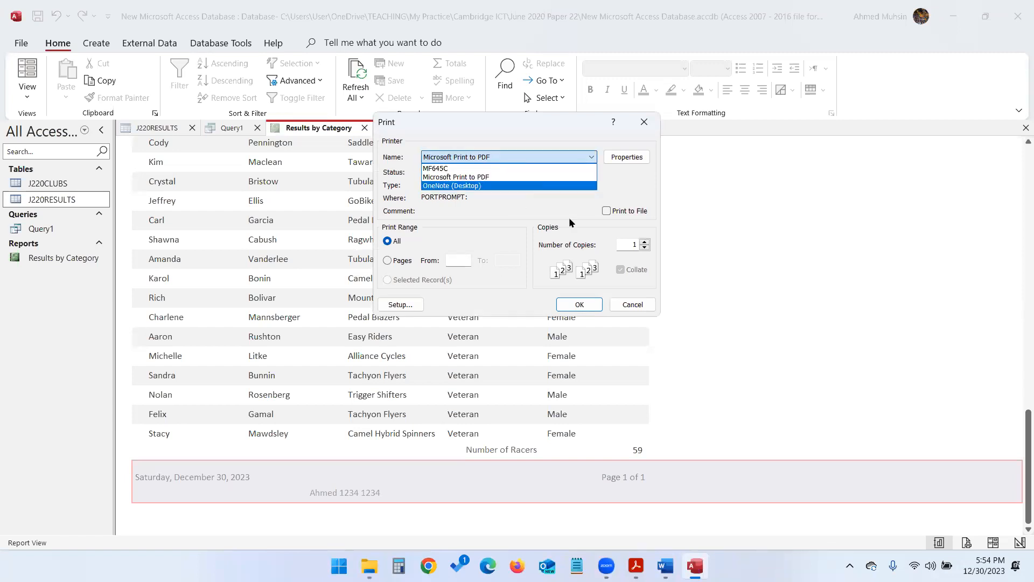
left_click(617, 310)
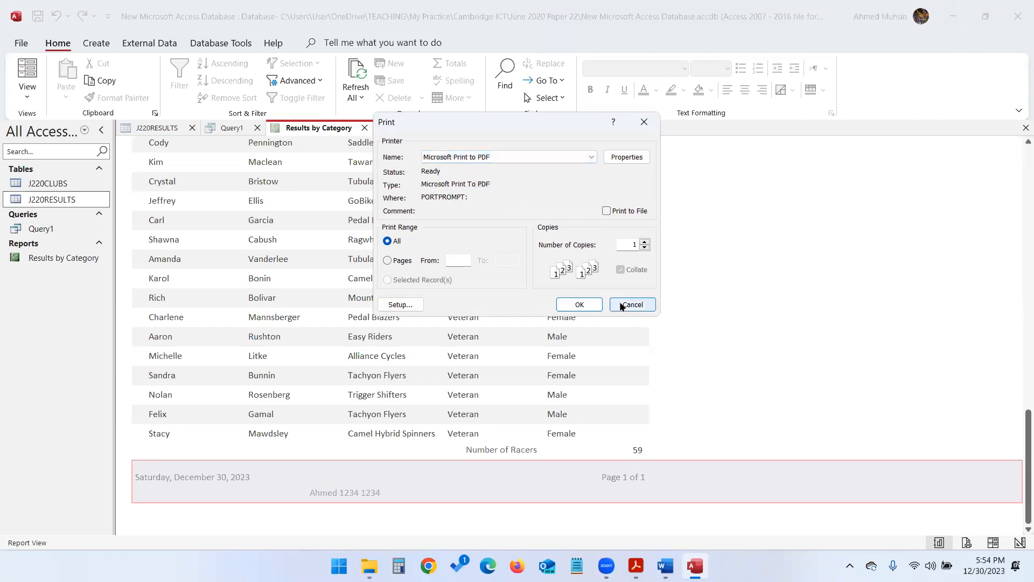
left_click(622, 302)
Check the Evidence 7 requirement in the exam paper and display the Results by Category report in Access in Design View
left_click(636, 565)
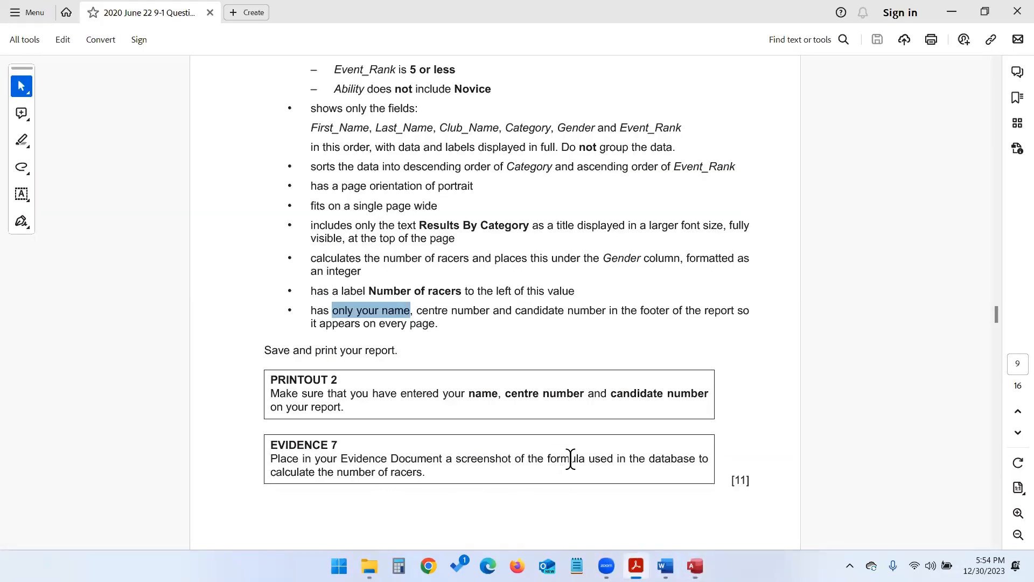
left_click_drag(365, 470, 425, 473)
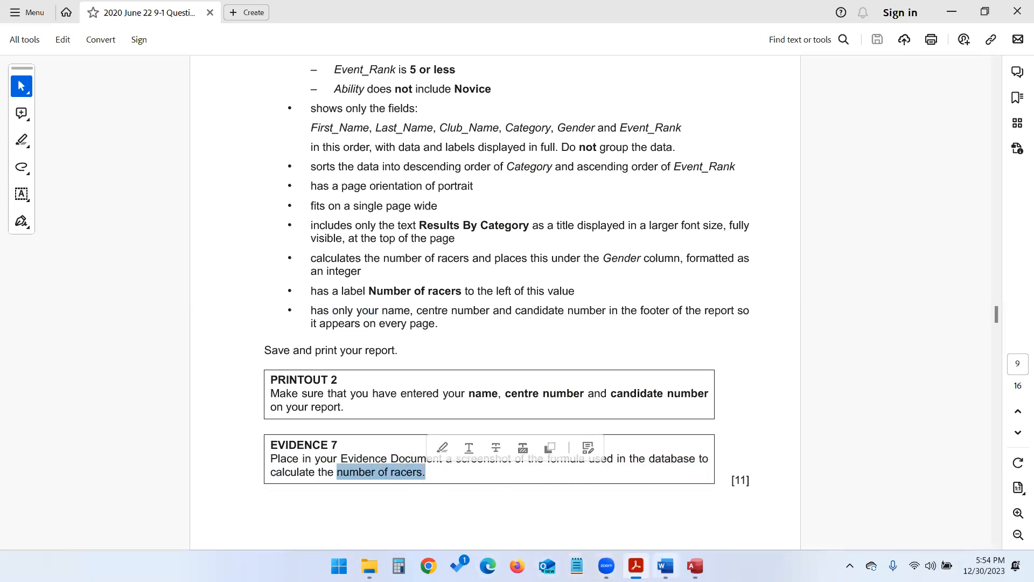
left_click(694, 566)
left_click(31, 95)
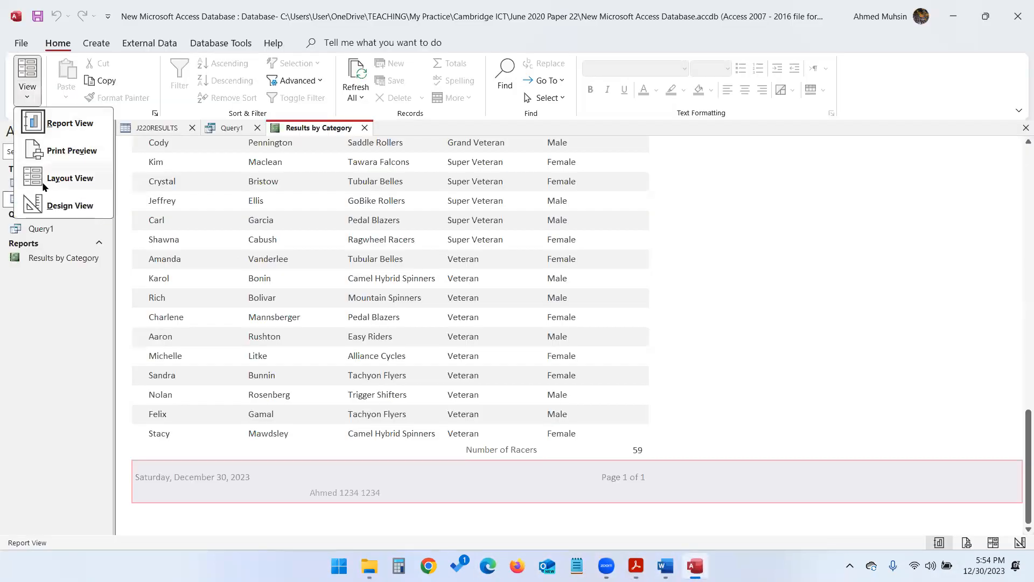
left_click(43, 211)
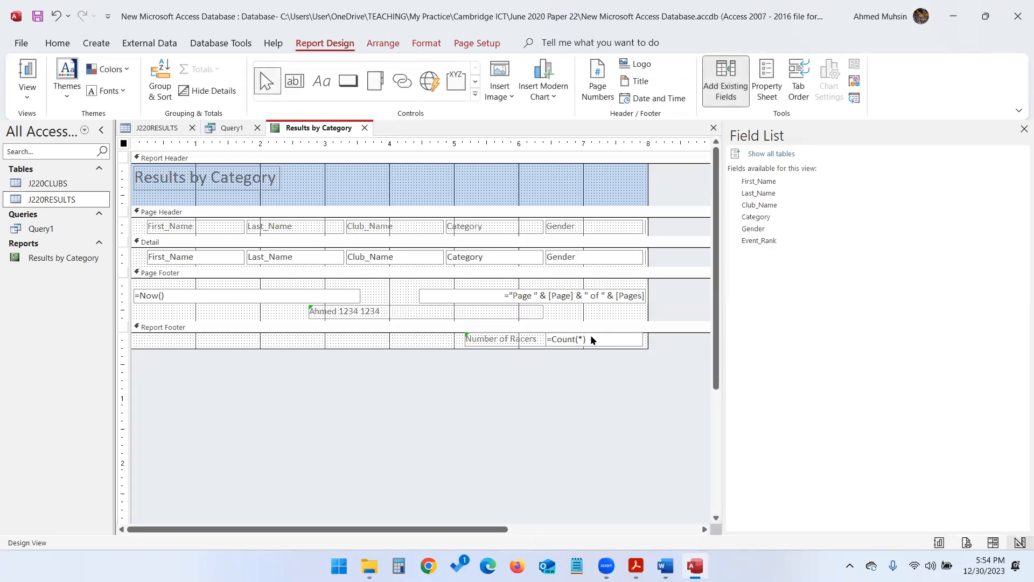
Capture a screenshot of the report design with the =Count(*) formula and paste it under EVIDENCE 7 in the Word document J220EVIDENCE1234
key("super+shift+s")
key("Escape")
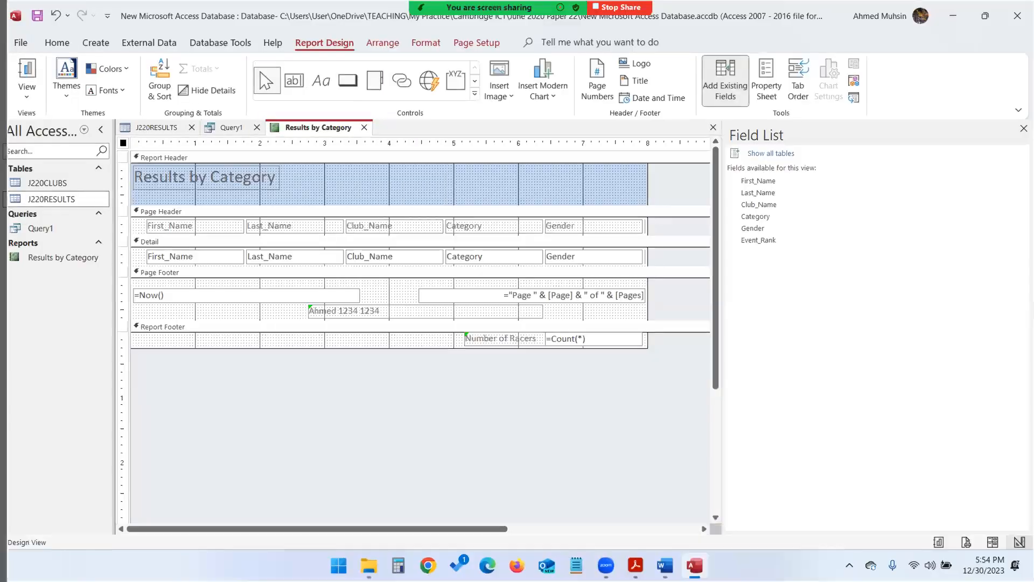
key("super+shift+s")
key("Escape")
key("alt+Tab")
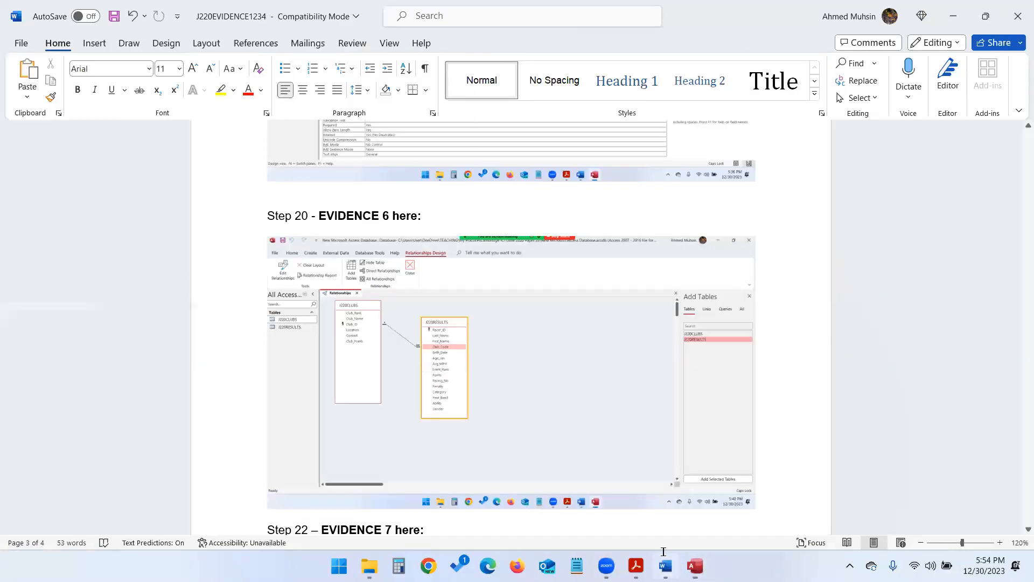
scroll(565, 468, "down", 1)
scroll(565, 467, "down", 3)
left_click(317, 405)
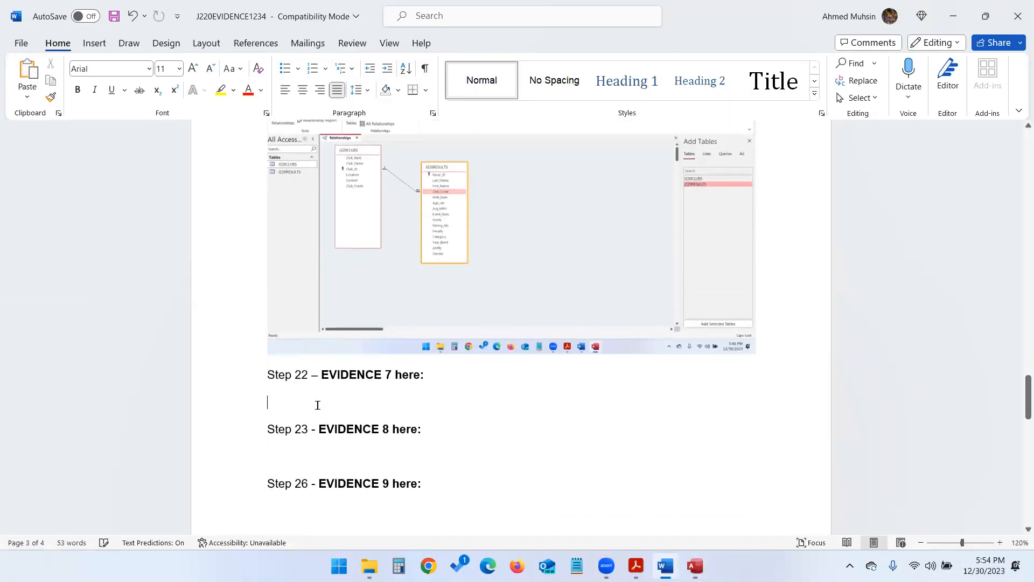
key("ctrl+v")
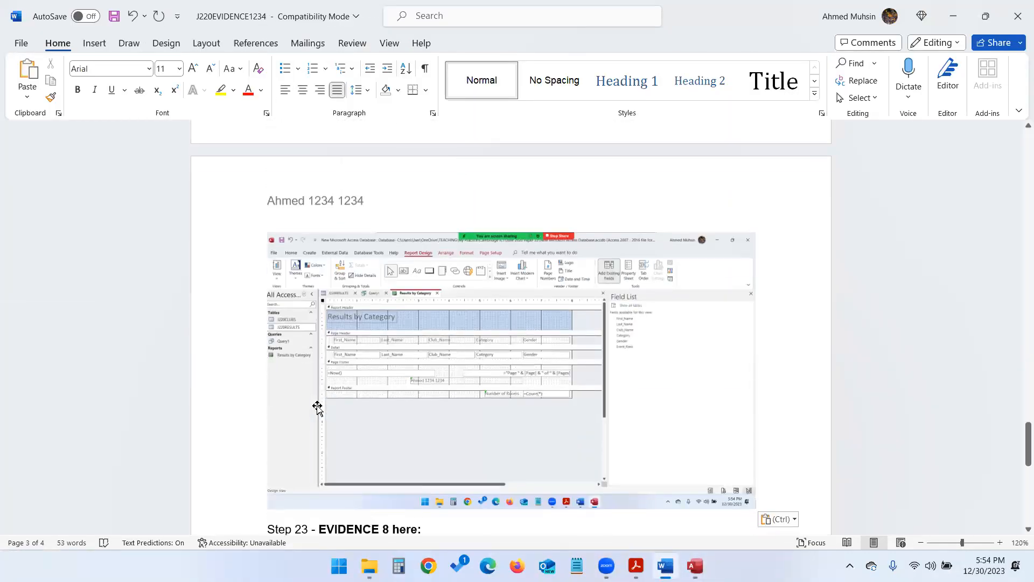
Review the end of question 22 in the exam paper and display the Access report in Report View to look it over
left_click(635, 565)
scroll(466, 387, "down", 3)
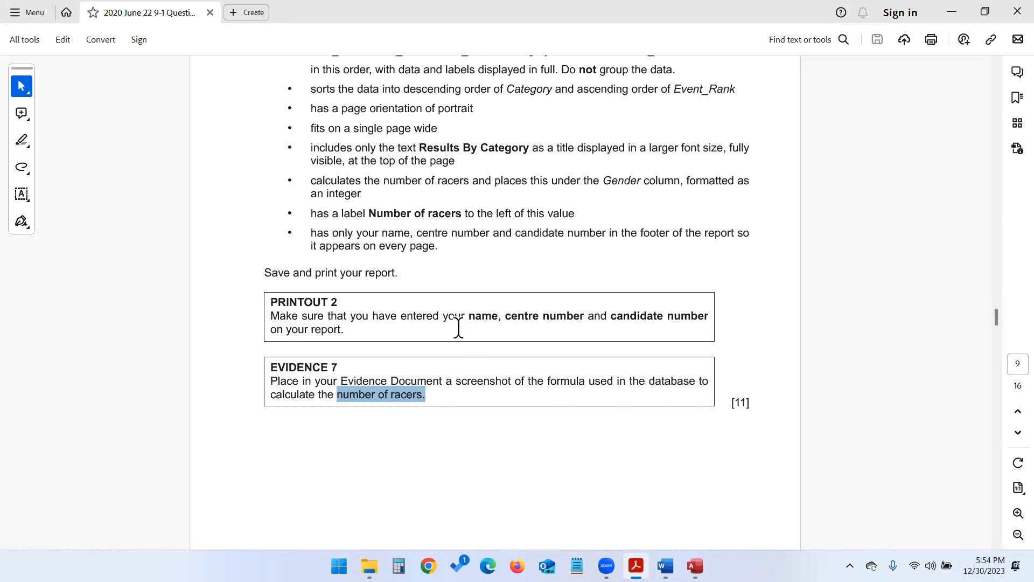
scroll(460, 326, "up", 1)
left_click(694, 566)
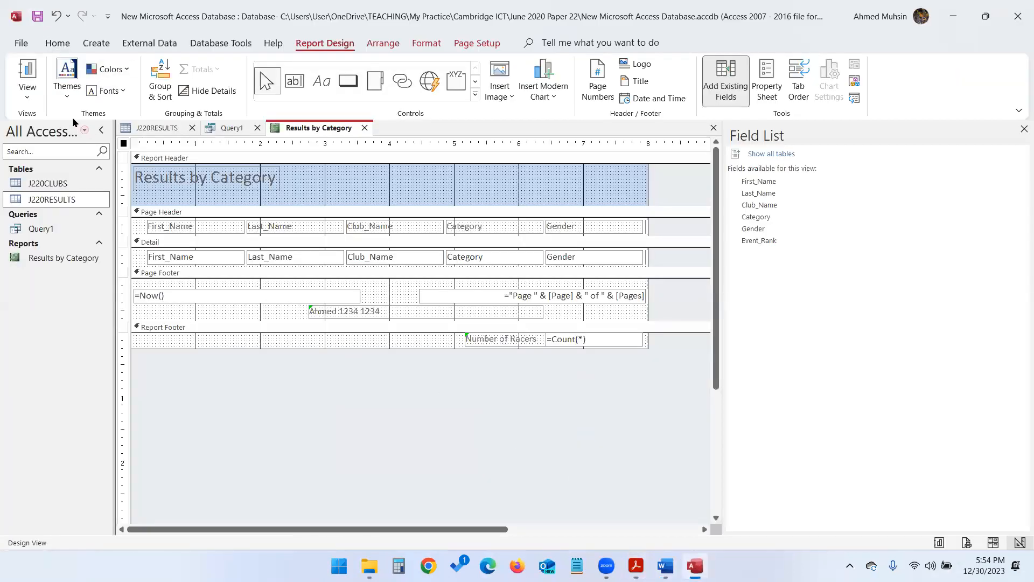
left_click(27, 89)
left_click(39, 124)
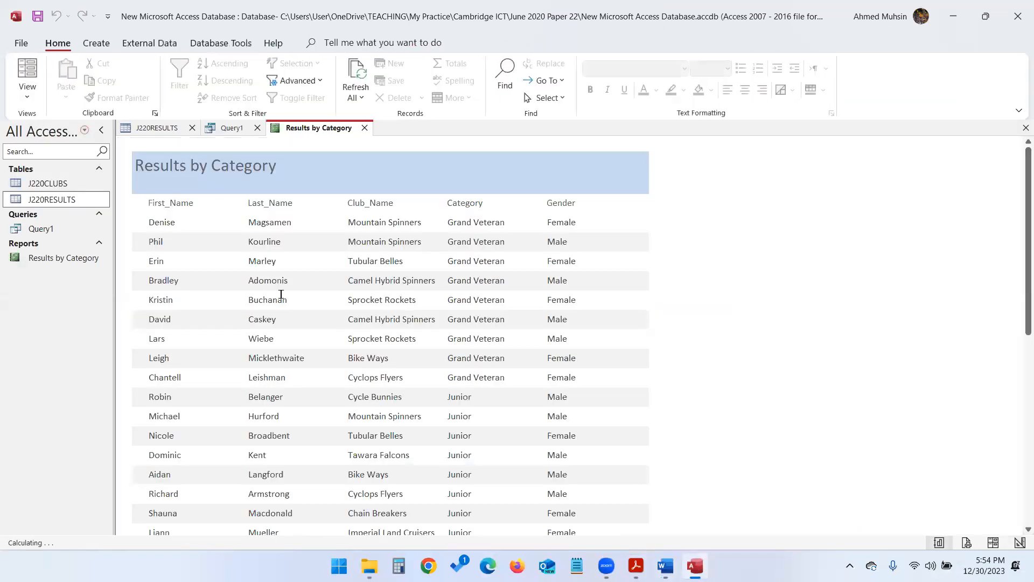
scroll(281, 295, "down", 2)
scroll(279, 293, "up", 2)
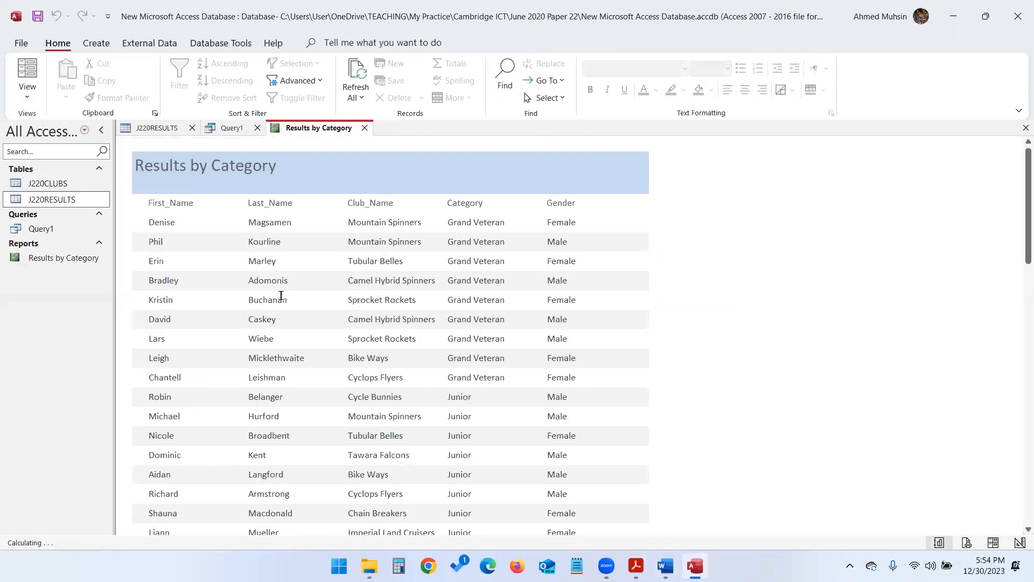
Read question 23 in the exam paper and highlight its record selection criteria for Location, Category and Penalty
left_click(949, 22)
scroll(444, 253, "down", 5)
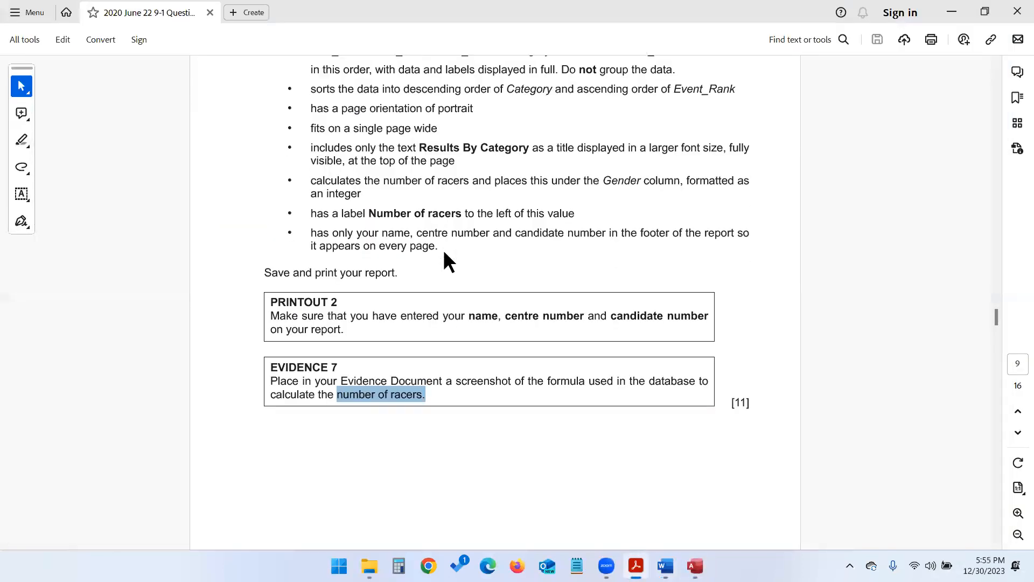
scroll(443, 252, "down", 8)
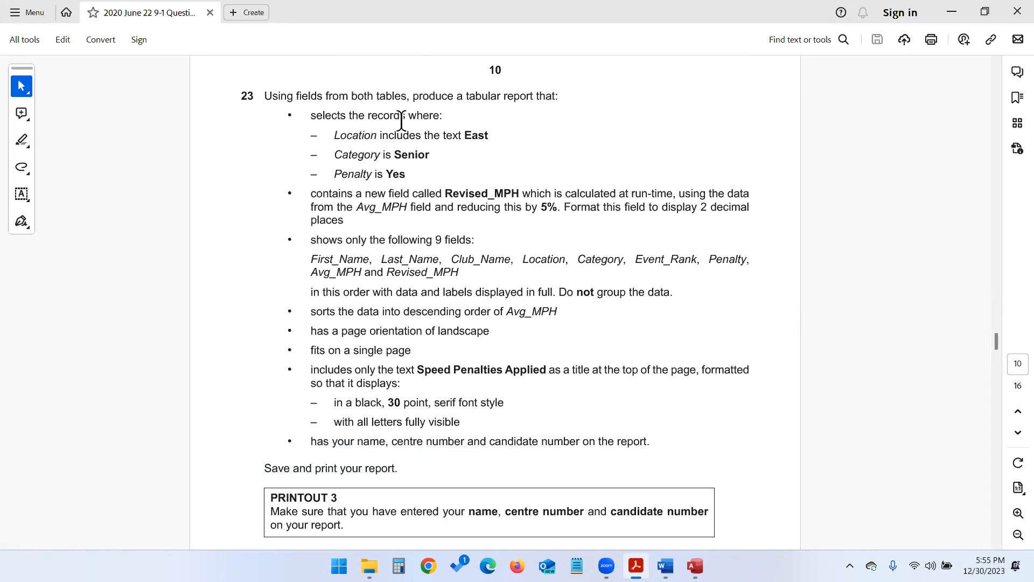
left_click_drag(371, 115, 408, 174)
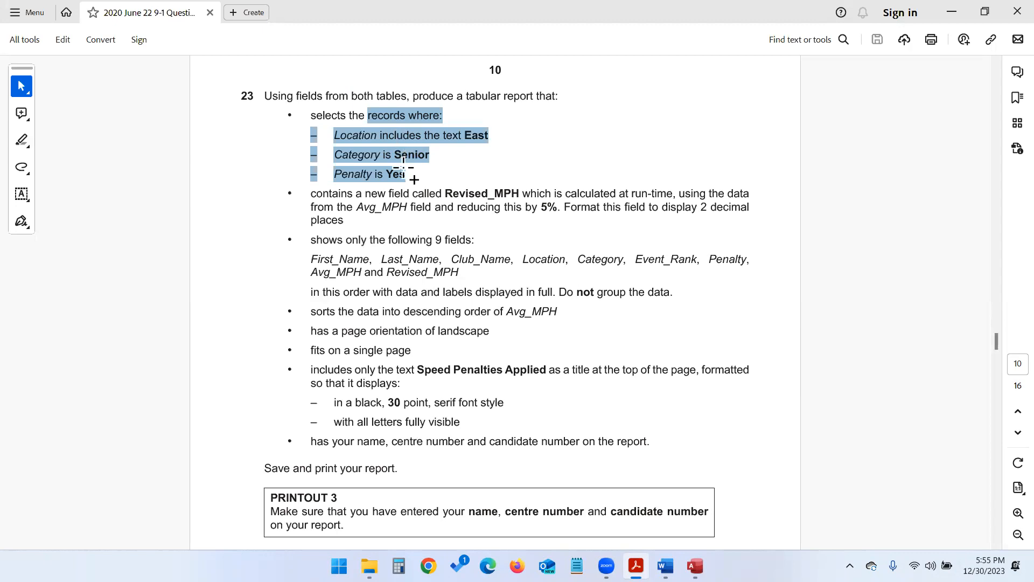
Return to question 22 in the exam paper and highlight the sorting requirement for Category and Event_Rank
scroll(578, 276, "up", 10)
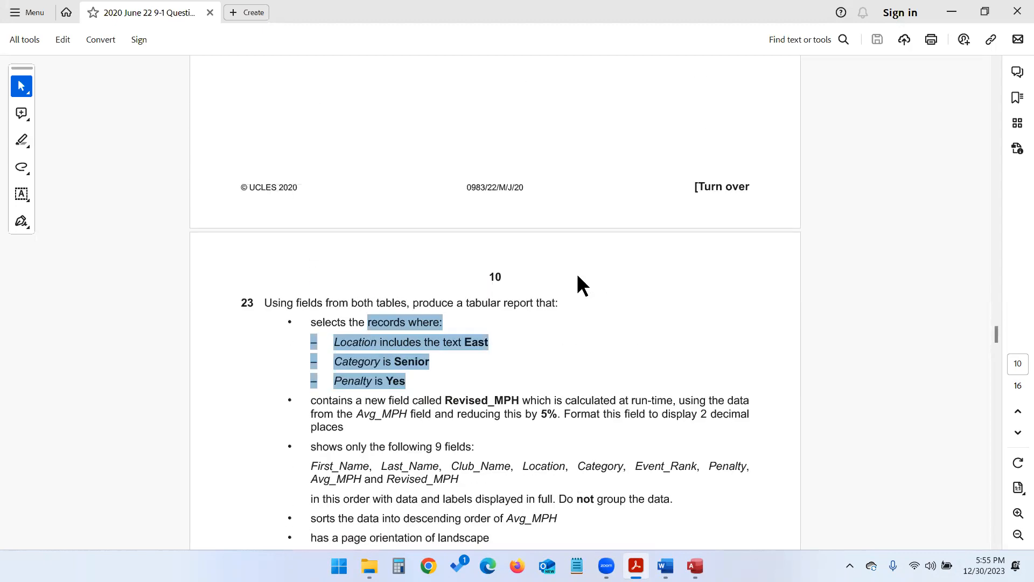
scroll(577, 273, "up", 5)
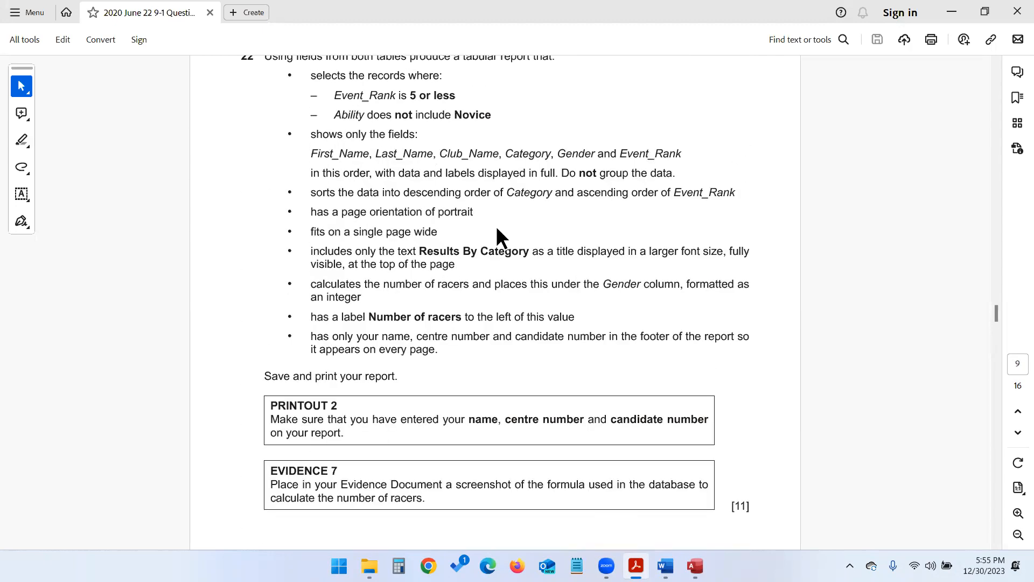
scroll(478, 268, "up", 1)
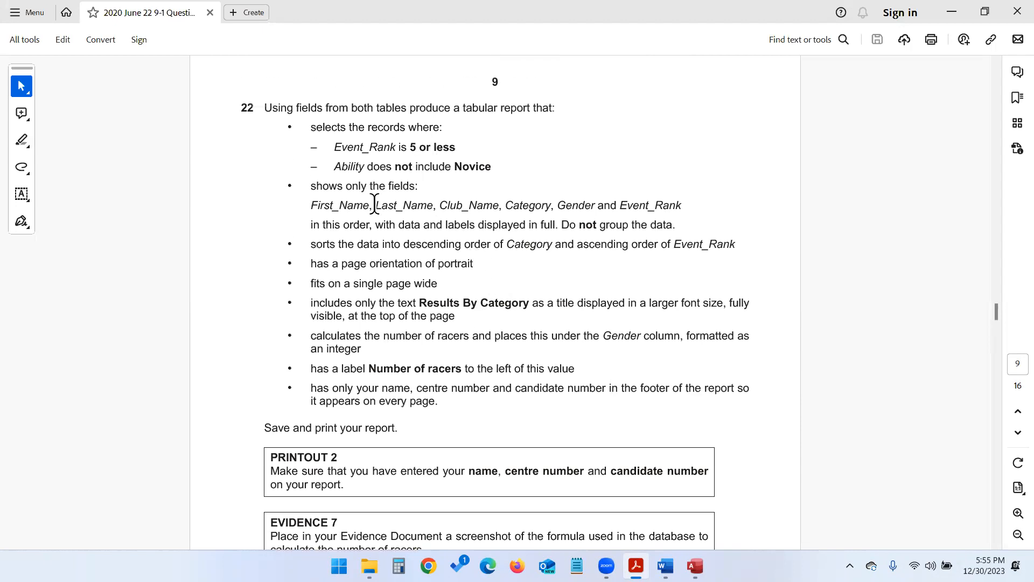
left_click_drag(313, 243, 736, 243)
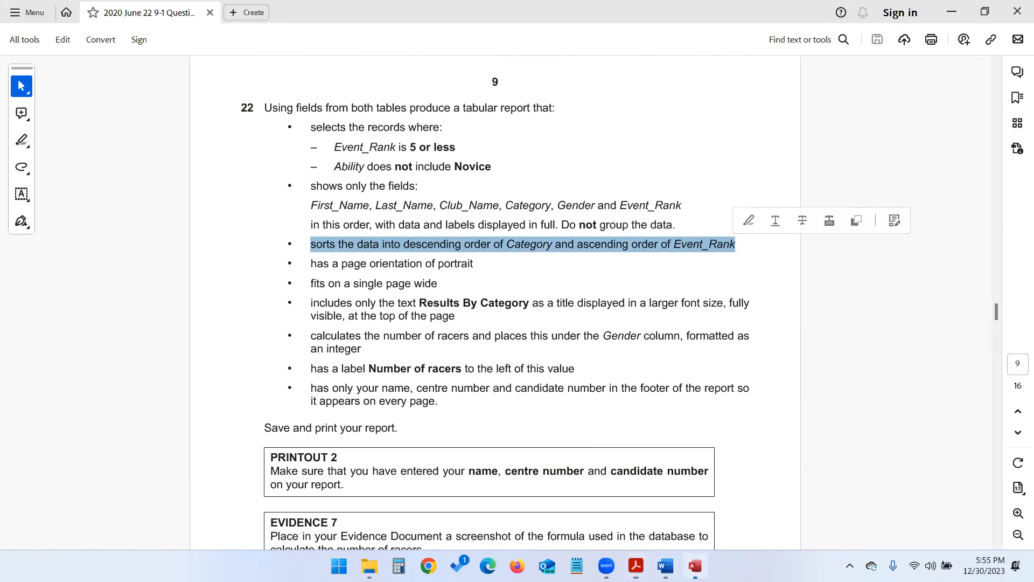
Open an Advanced Filter/Sort for the Results by Category report in Access and enlarge the Query1 box to show all its fields
key("alt+Tab")
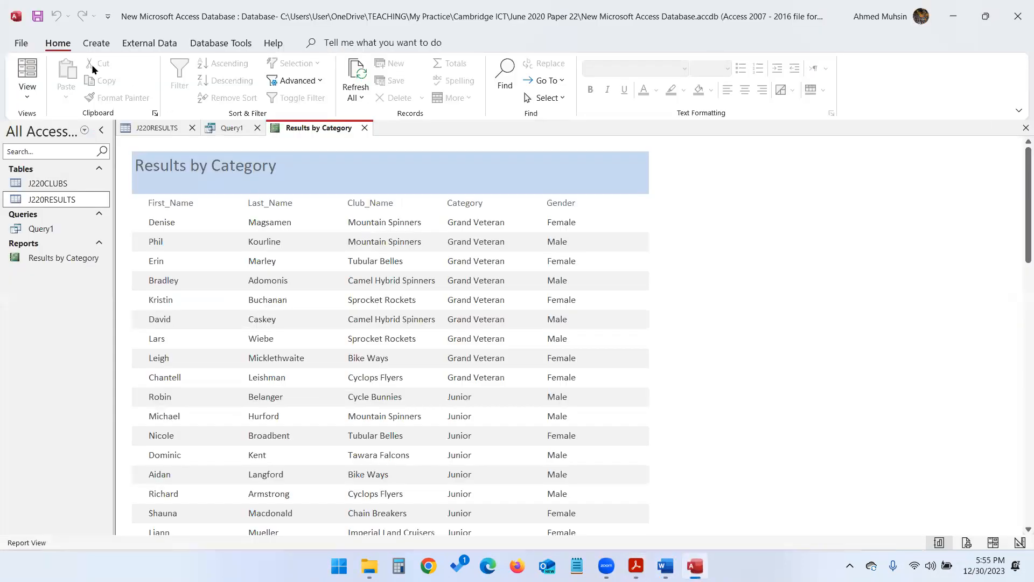
left_click(24, 94)
left_click(59, 129)
left_click(303, 83)
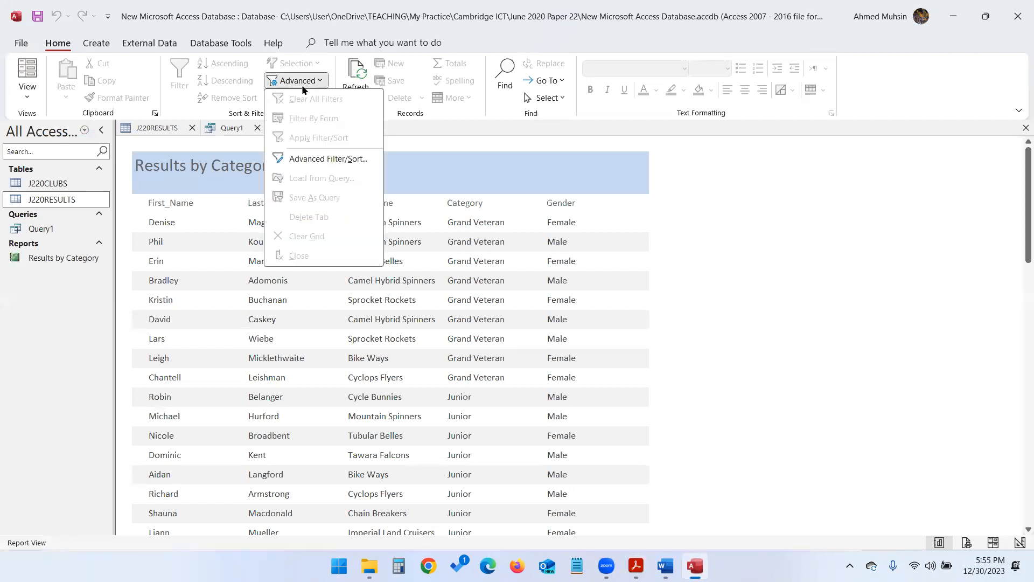
left_click(322, 158)
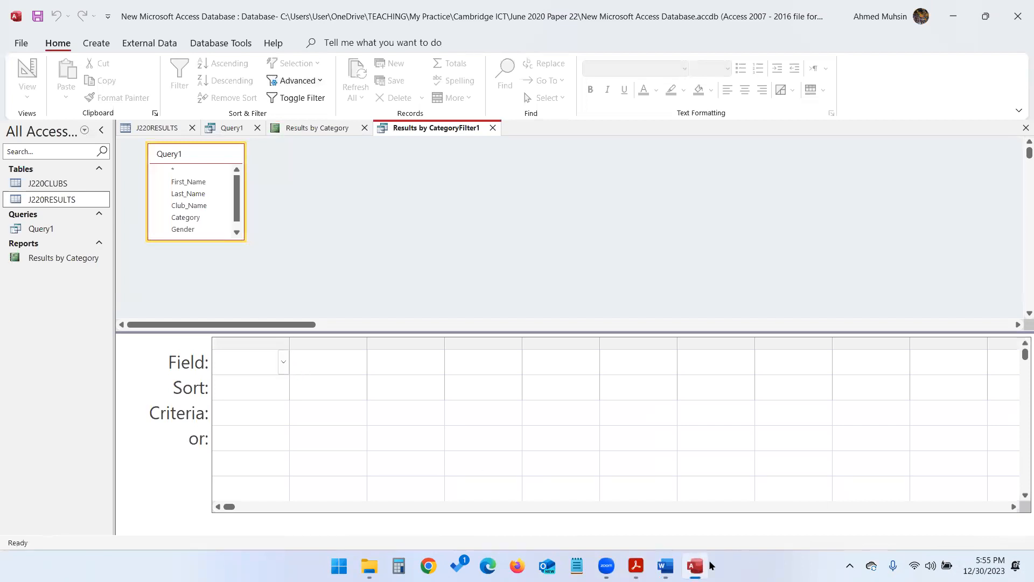
left_click_drag(206, 241, 226, 315)
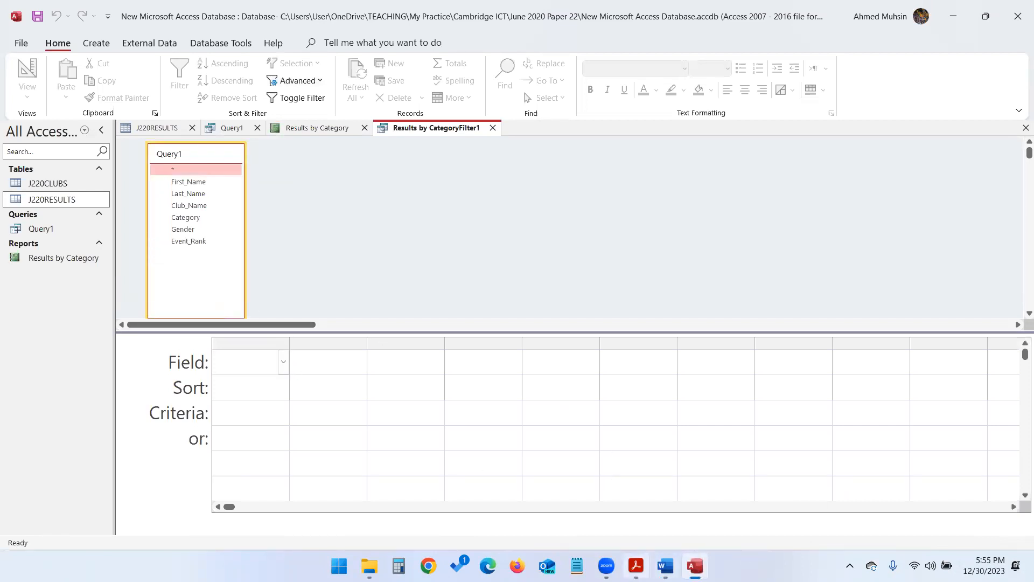
Check the sorting requirement in the exam paper and add Category to the Access filter grid with a descending sort
left_click(636, 566)
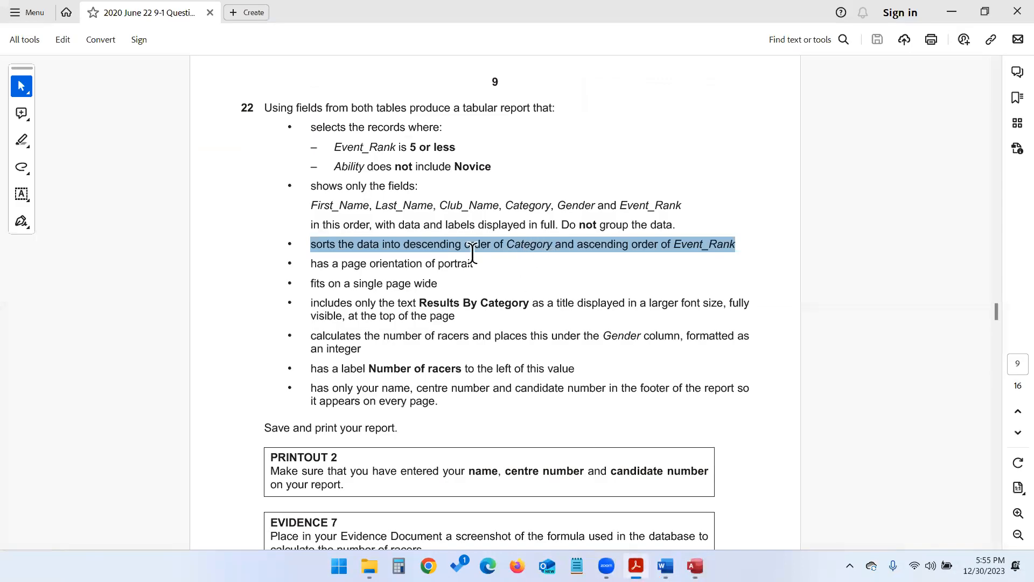
left_click(695, 566)
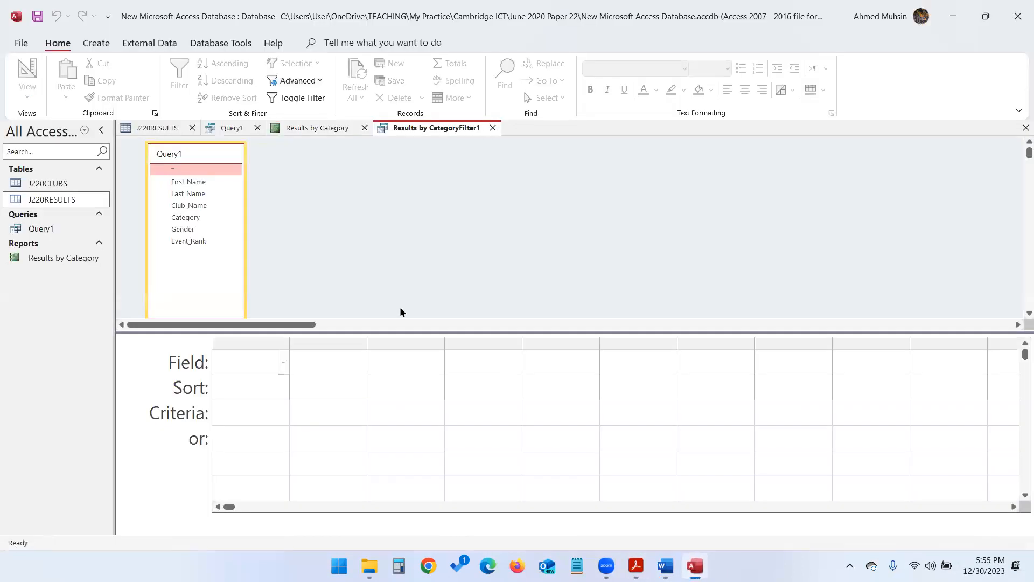
double_click(186, 217)
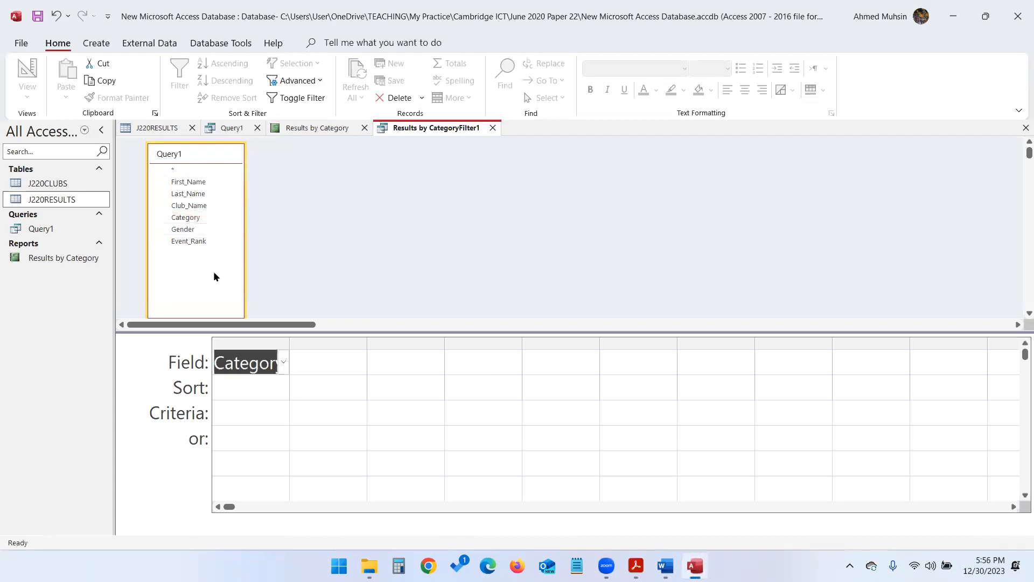
left_click(263, 388)
left_click(281, 391)
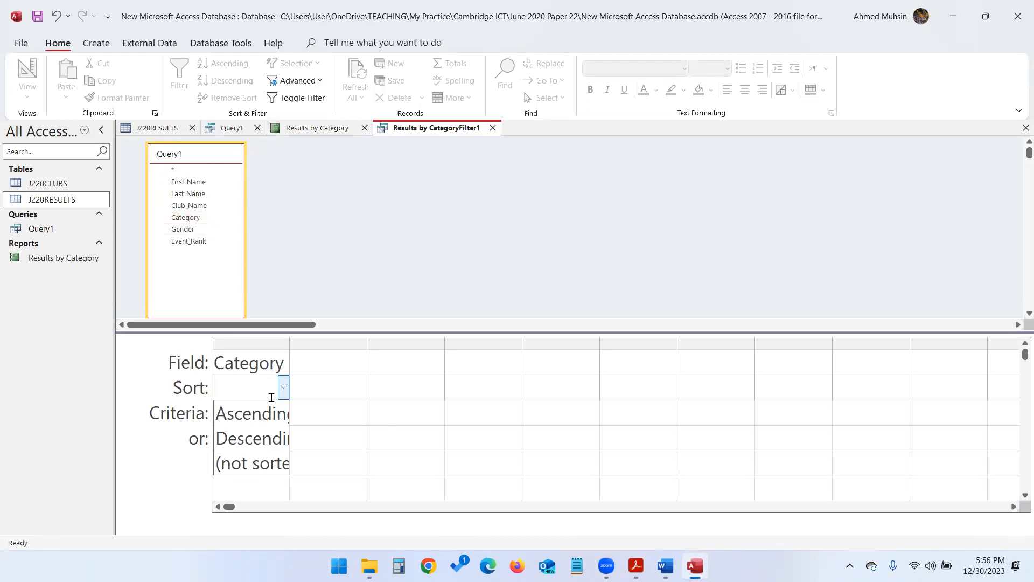
left_click(252, 444)
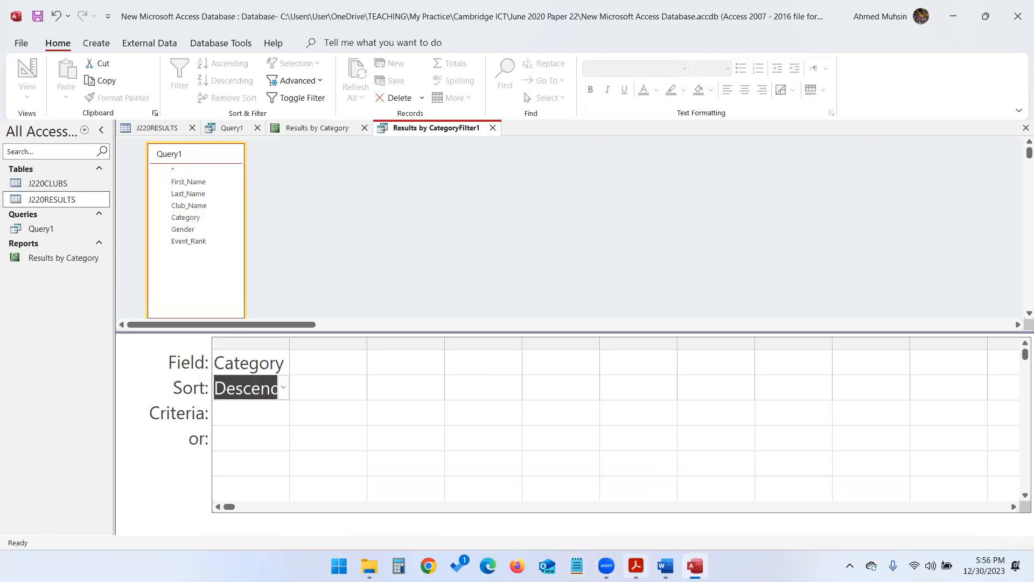
Recheck the exam paper's sort order, add Event_Rank with an ascending sort to the Access filter grid, and apply the filter/sort
left_click(636, 566)
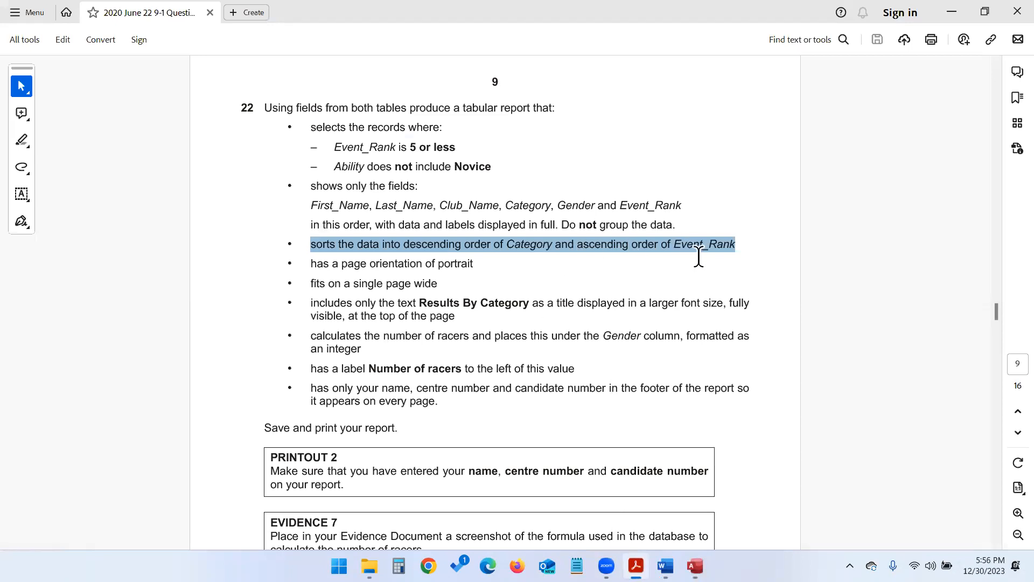
left_click(694, 565)
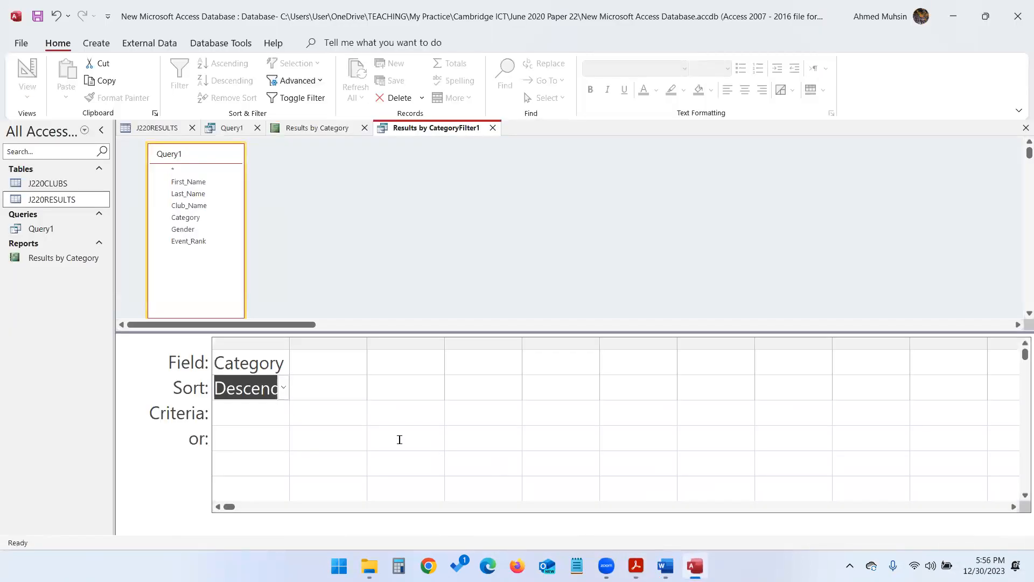
left_click(338, 370)
double_click(206, 244)
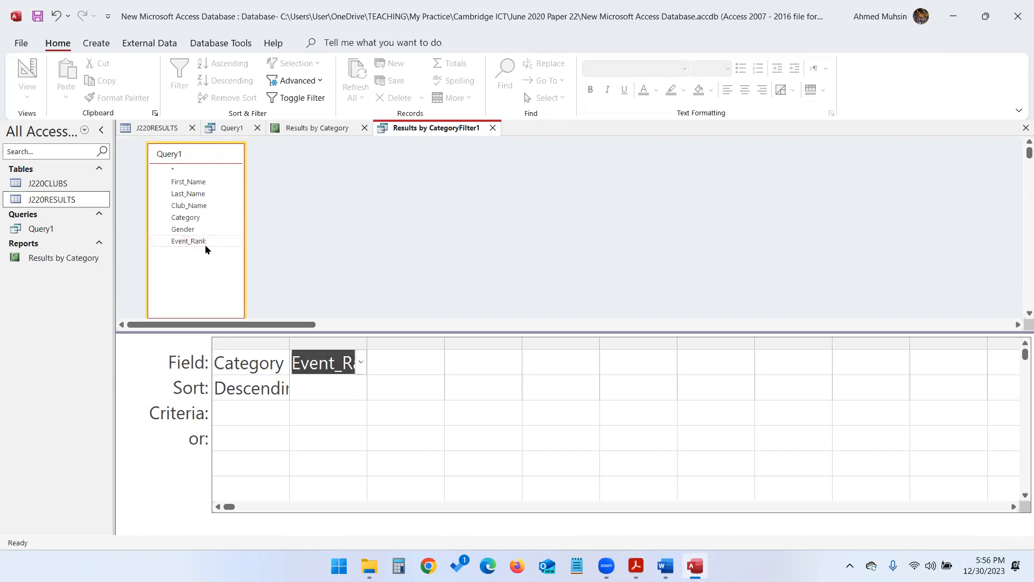
left_click(335, 395)
left_click(361, 392)
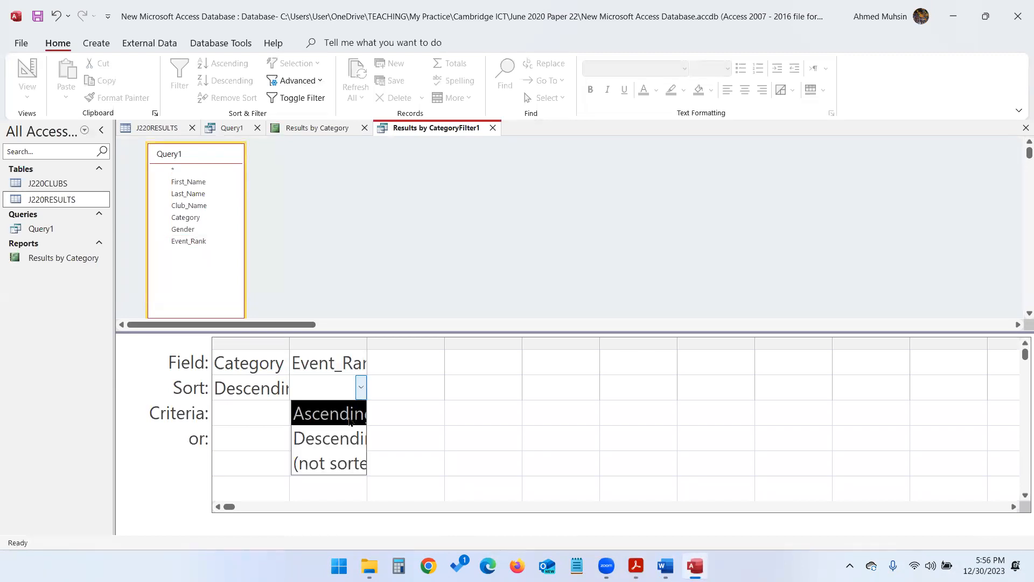
left_click(349, 413)
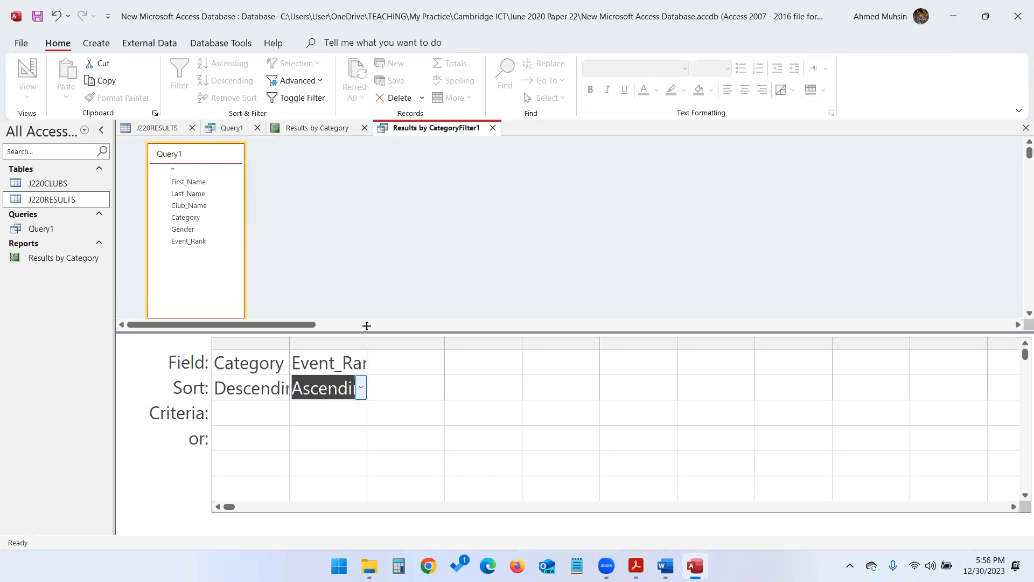
right_click(362, 200)
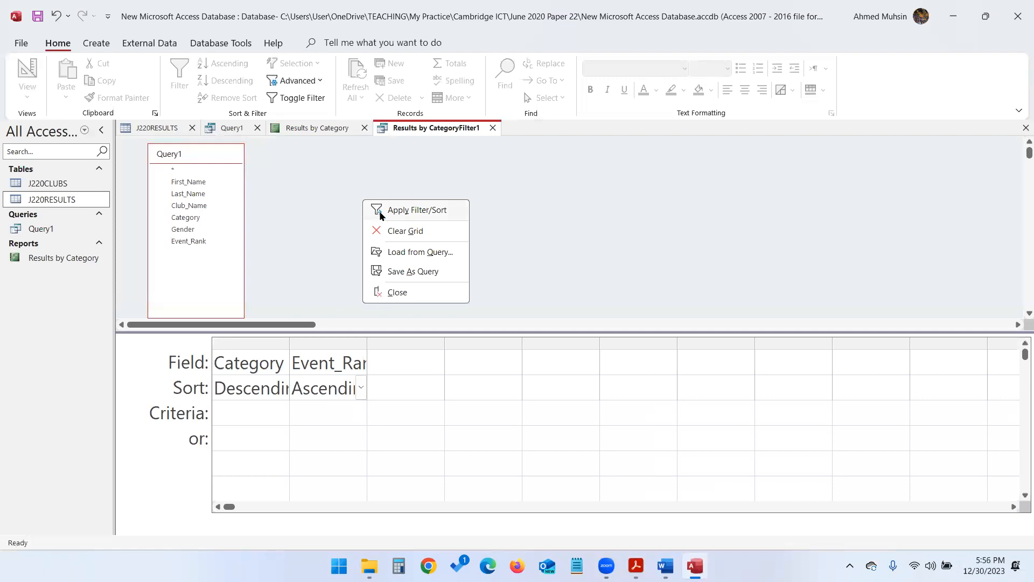
left_click(383, 213)
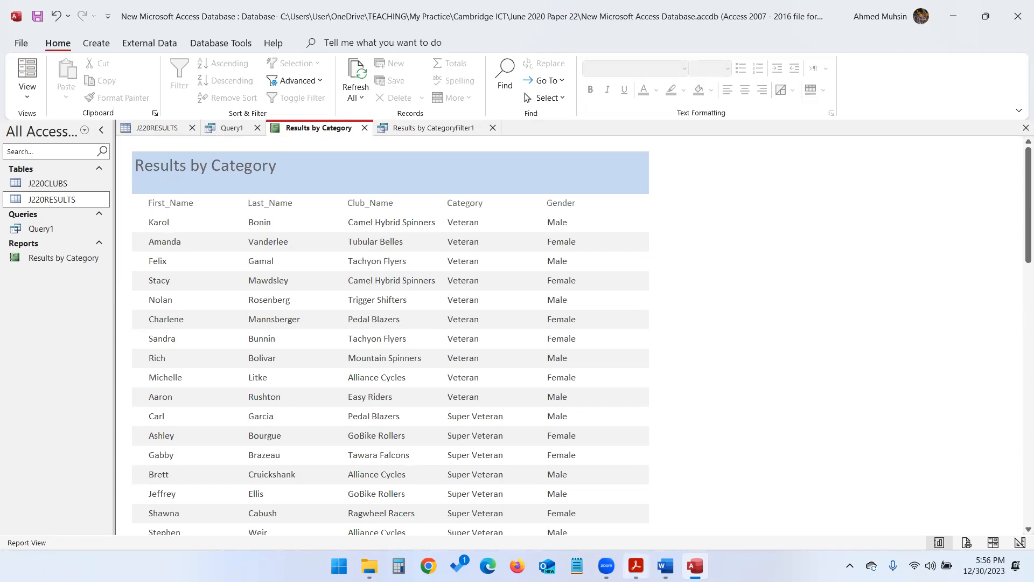
Return to the exam paper and read the tabular report requirements in question 23
key("alt+Tab")
key("alt+Tab")
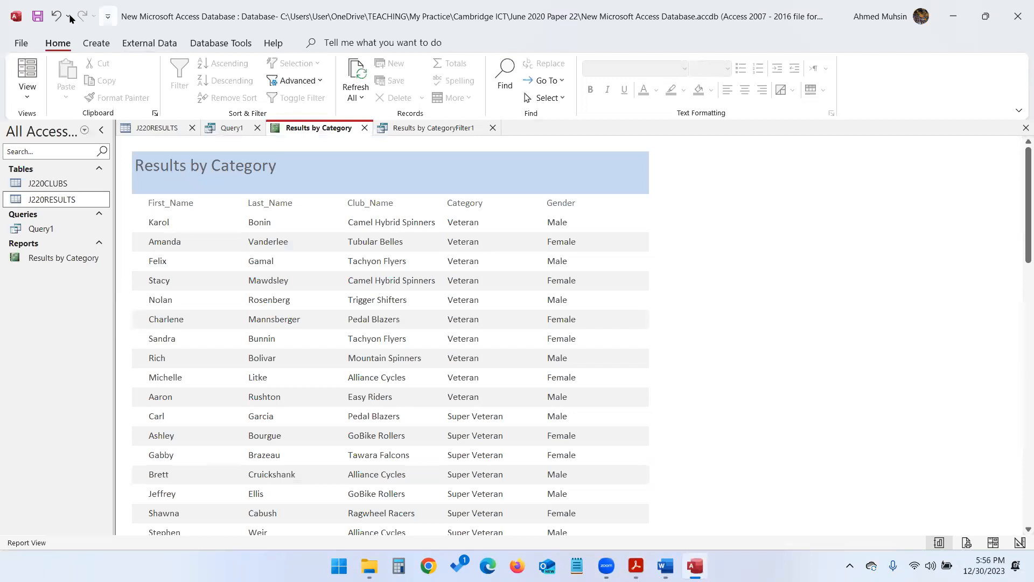
left_click(636, 565)
scroll(485, 267, "down", 10)
scroll(486, 267, "down", 5)
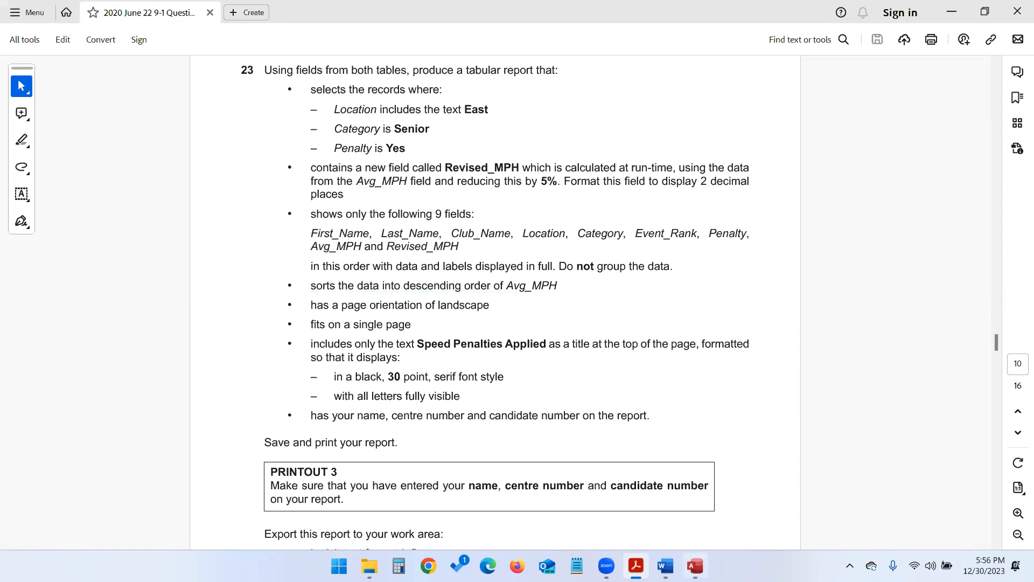
Create a new query in Access in Design View with the J220CLUBS and J220RESULTS tables
left_click(695, 566)
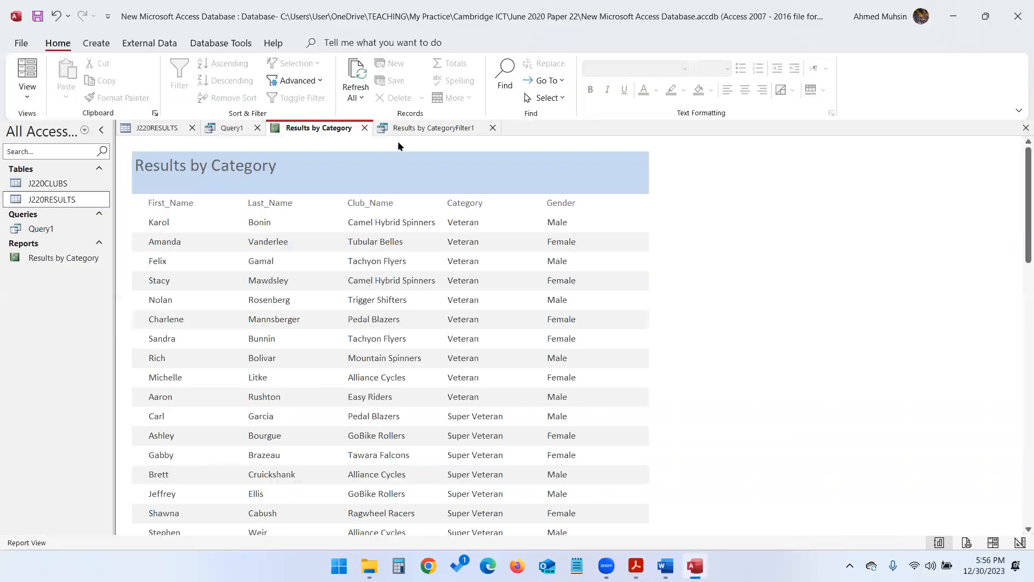
left_click(110, 46)
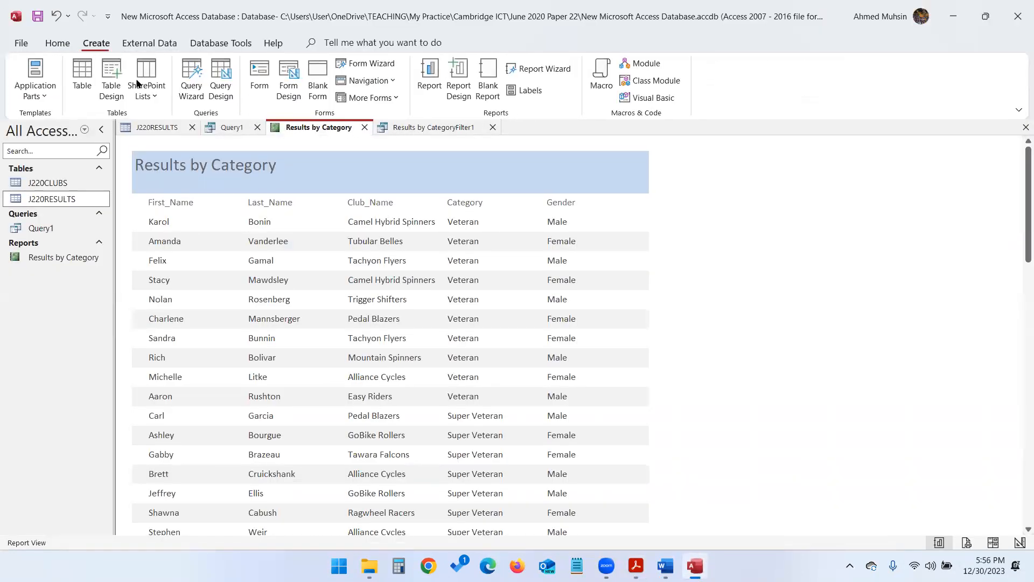
left_click(221, 98)
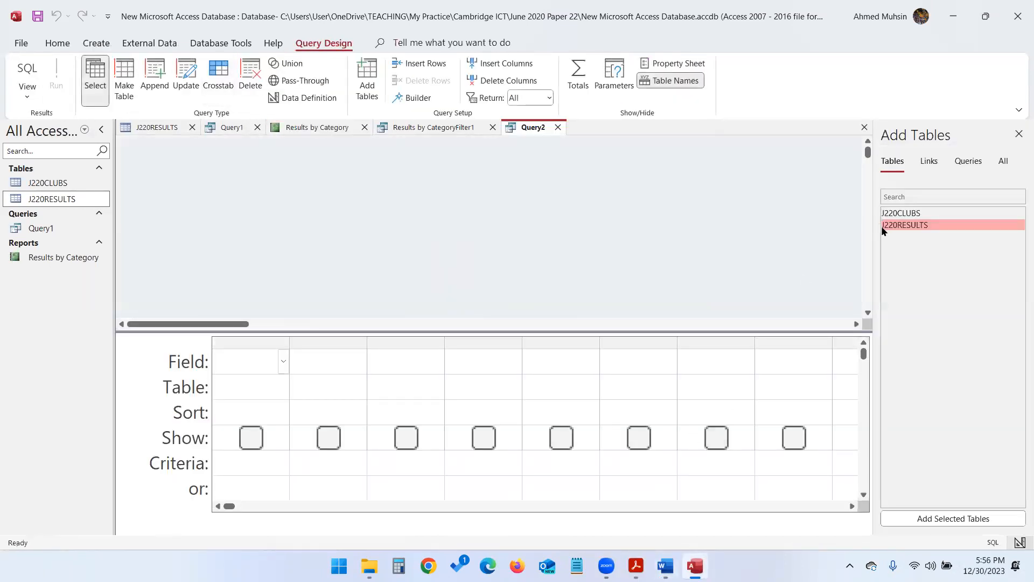
double_click(894, 214)
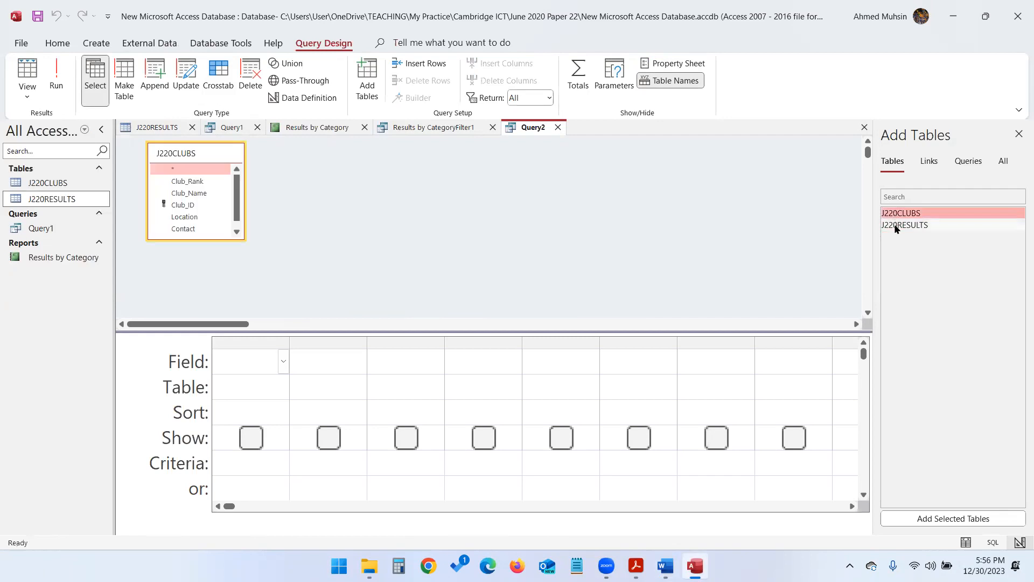
double_click(896, 226)
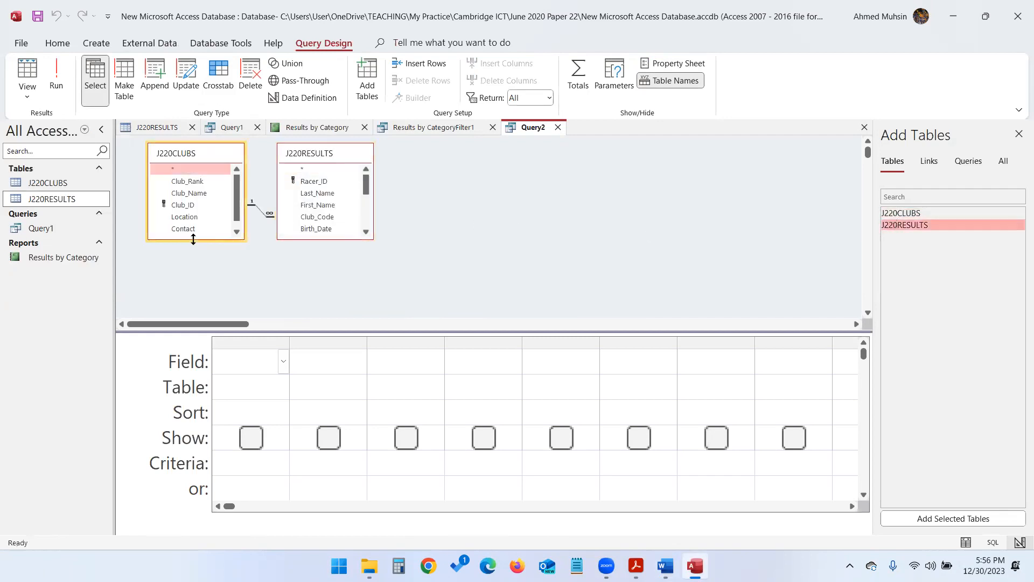
Enlarge the J220CLUBS and J220RESULTS field lists and move J220RESULTS further from J220CLUBS to show more fields
left_click_drag(193, 239, 194, 296)
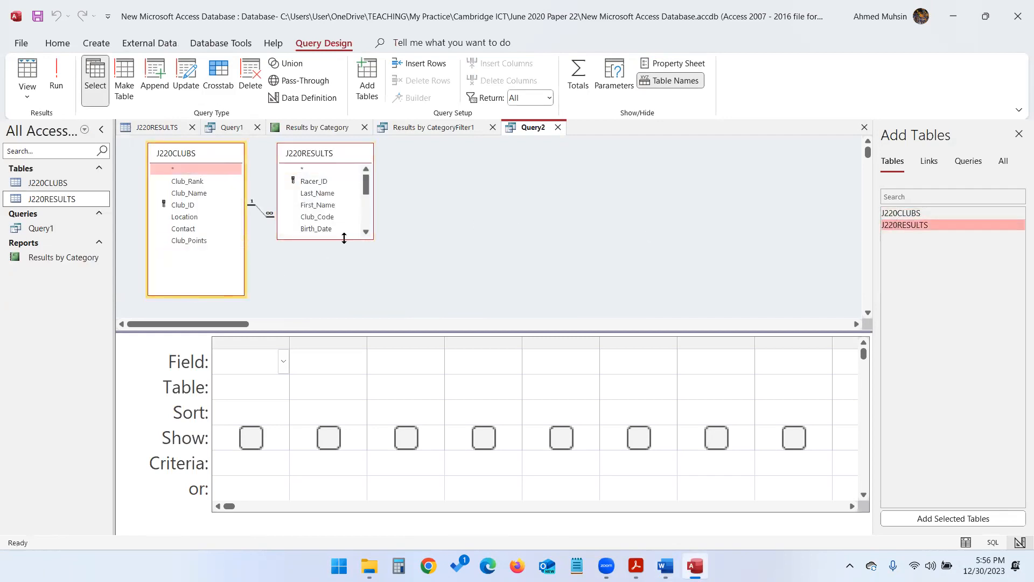
left_click_drag(344, 238, 344, 317)
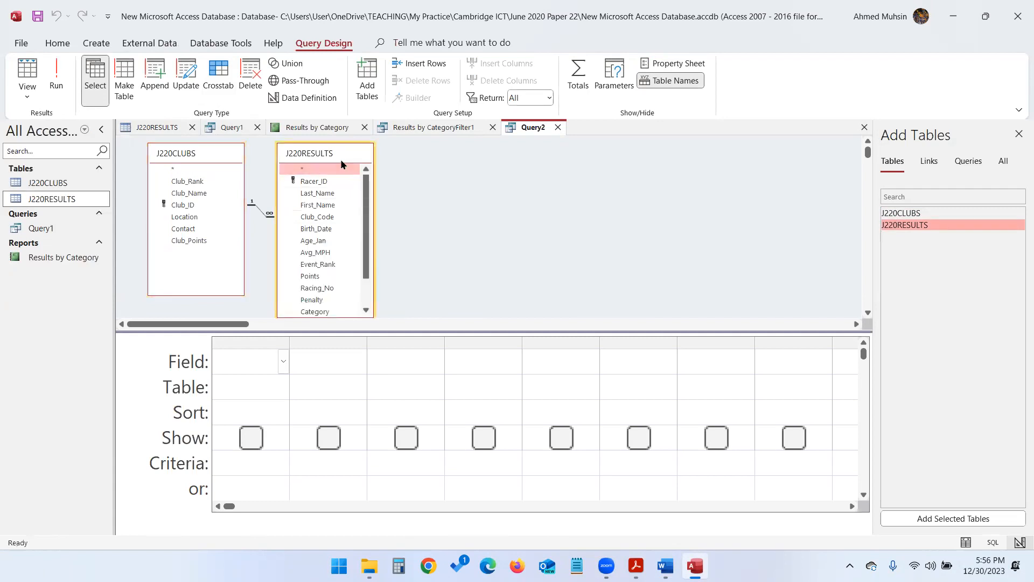
left_click_drag(366, 144, 392, 130)
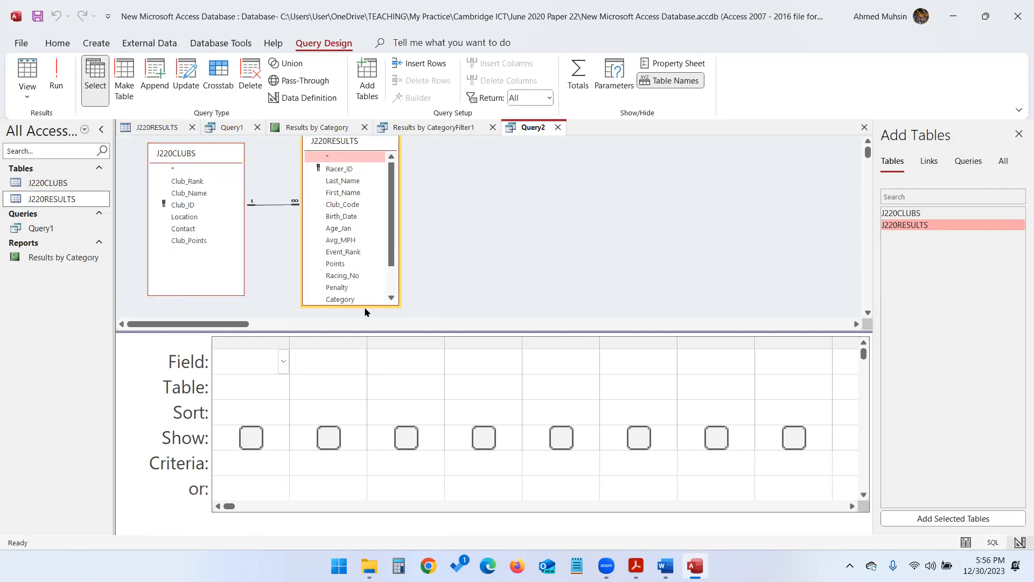
left_click_drag(367, 304, 366, 322)
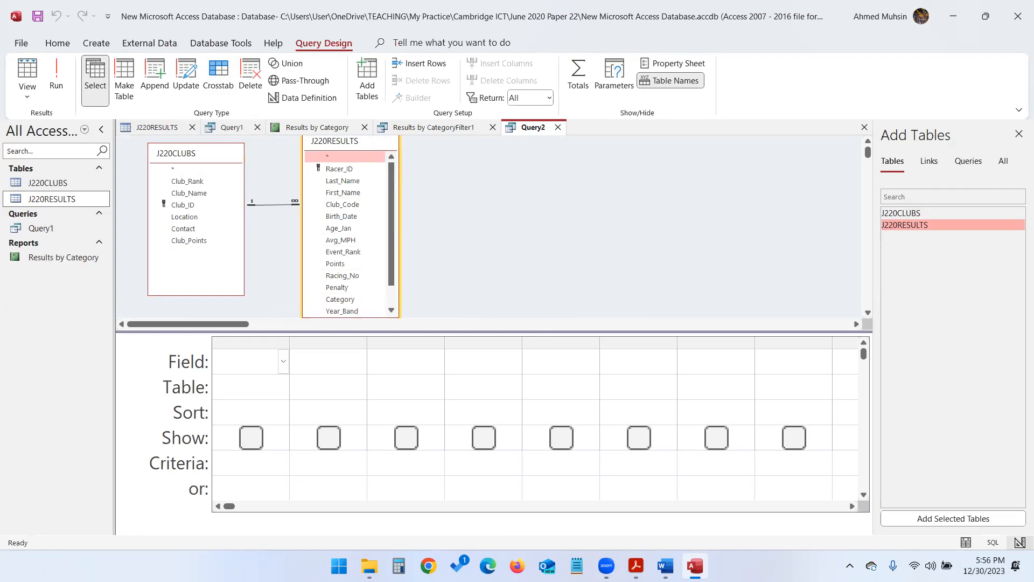
Check question 23's field list in the exam paper and add First_Name, Last_Name, Club_Name and Location to the Access query in that order
left_click(636, 565)
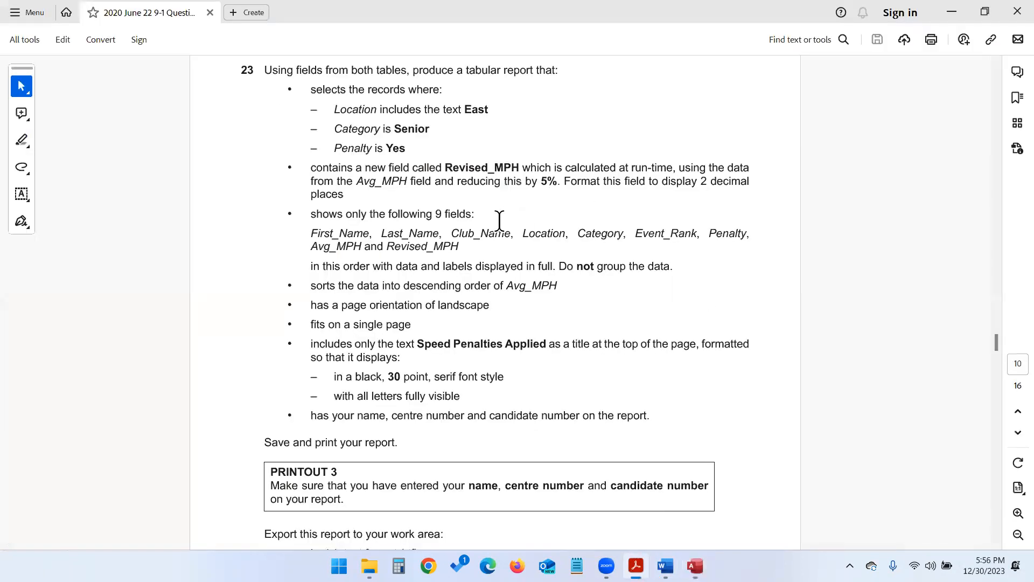
scroll(484, 219, "up", 1)
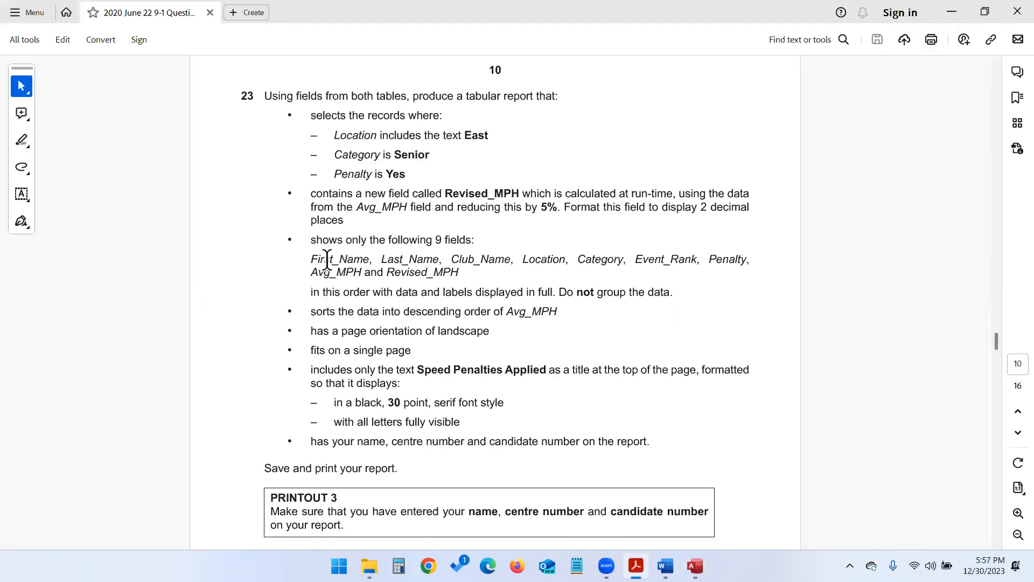
left_click(952, 12)
double_click(347, 193)
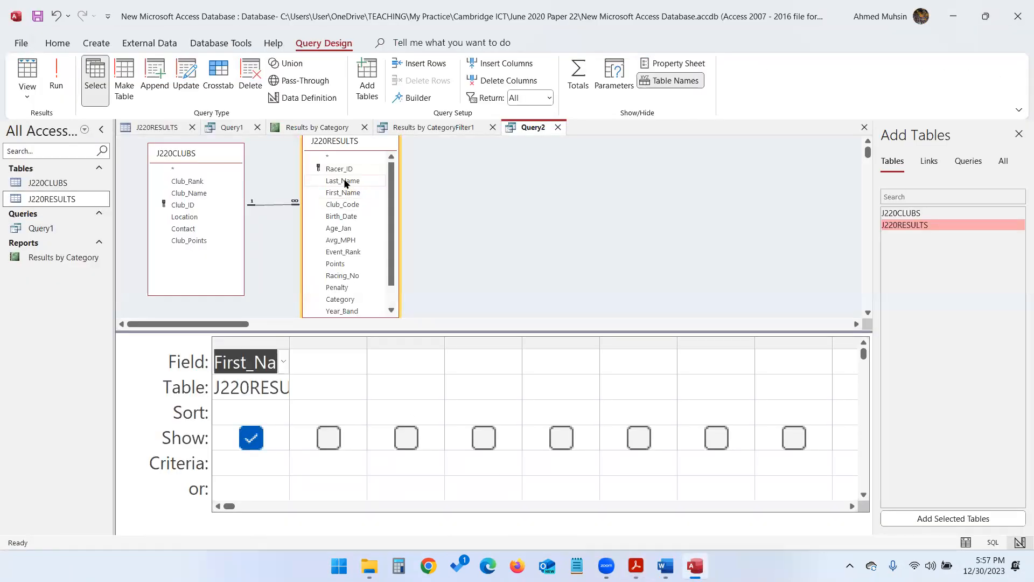
double_click(343, 181)
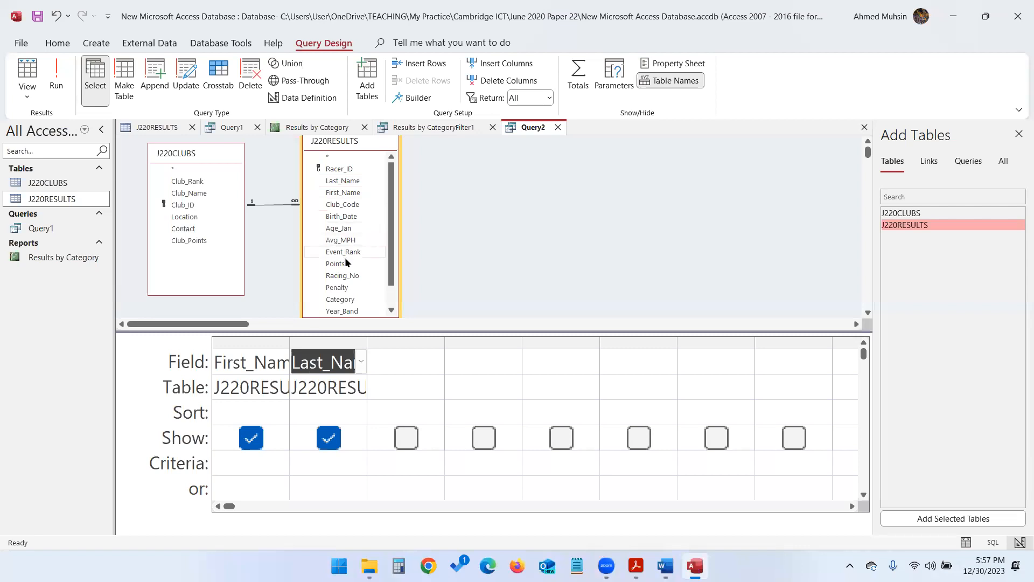
double_click(189, 194)
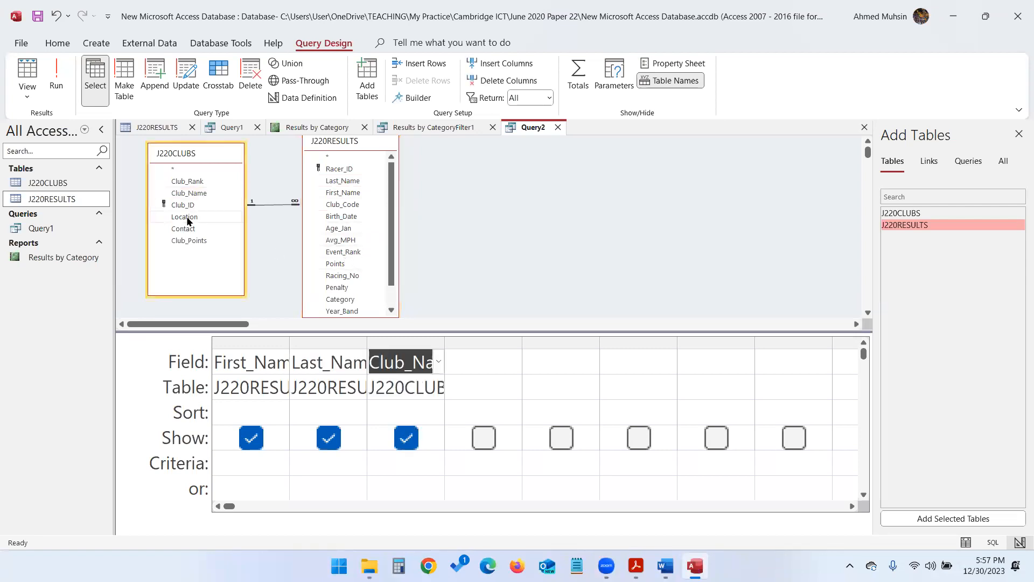
double_click(188, 216)
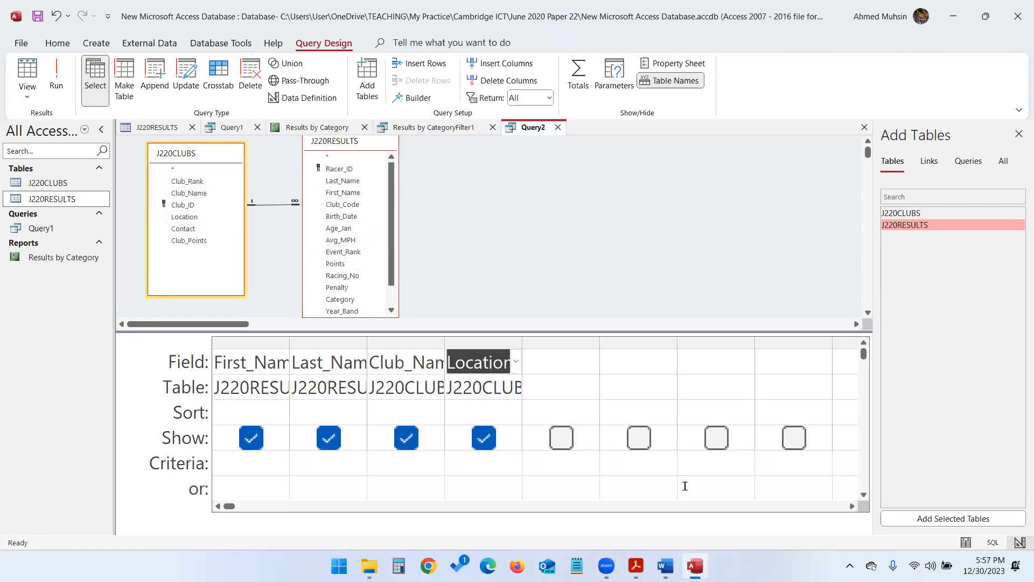
Auto-fit the First_Name, Last_Name, Club_Name and Location columns in the query design grid
double_click(289, 341)
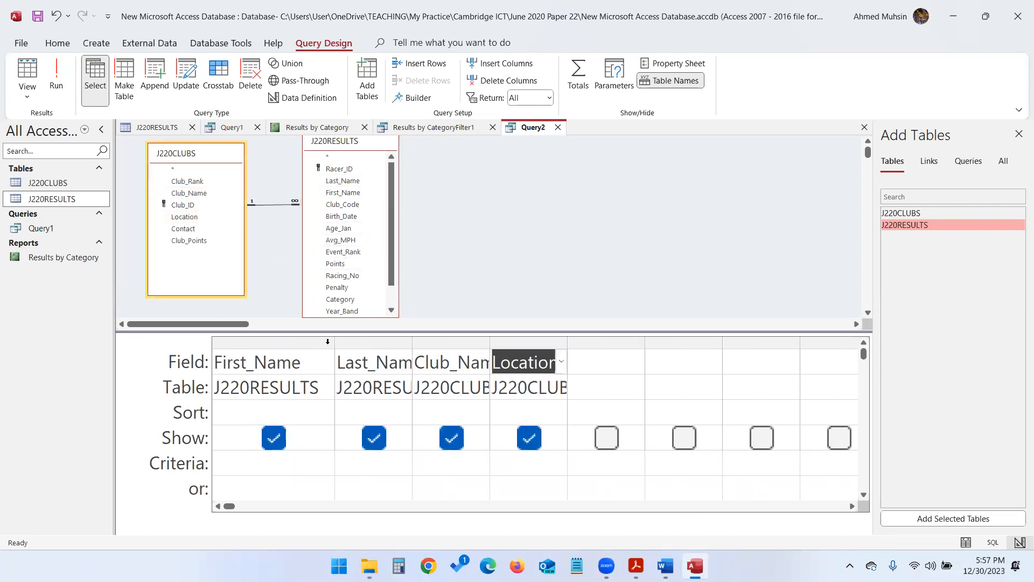
double_click(412, 341)
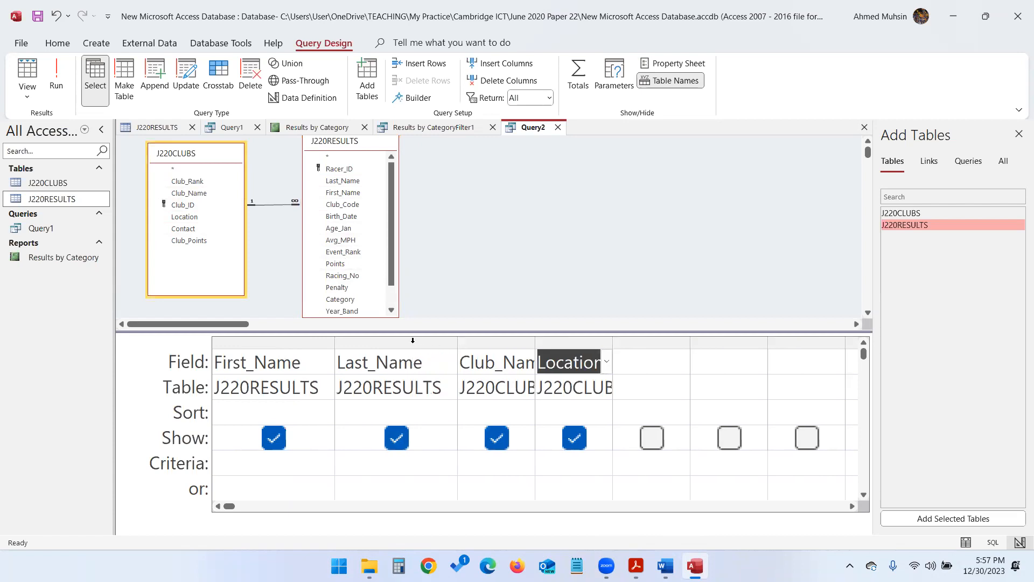
double_click(533, 341)
double_click(643, 341)
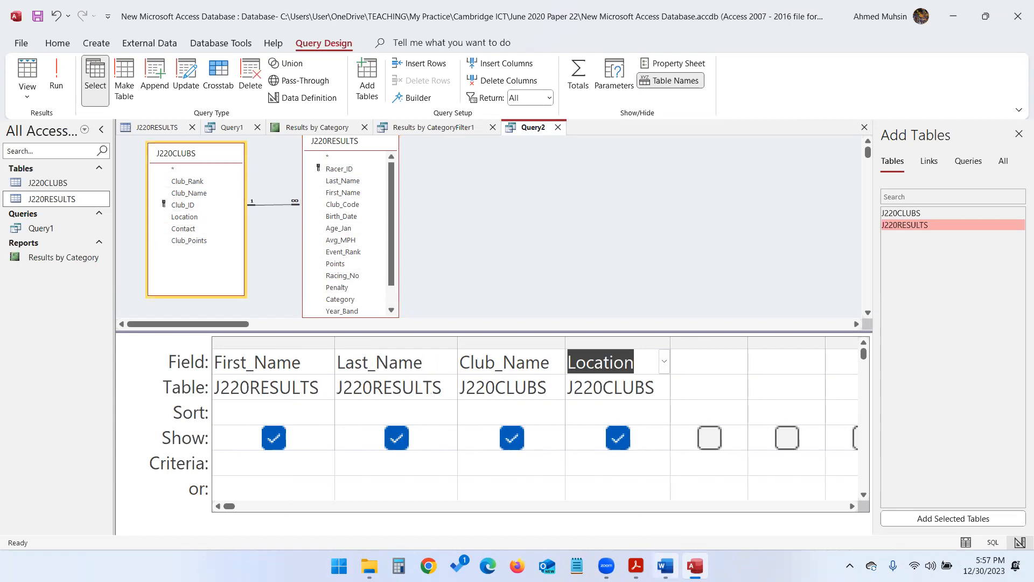
Check question 23's field list in the exam paper and add Category, Event_Rank and Penalty to the Access query in that order
left_click(635, 565)
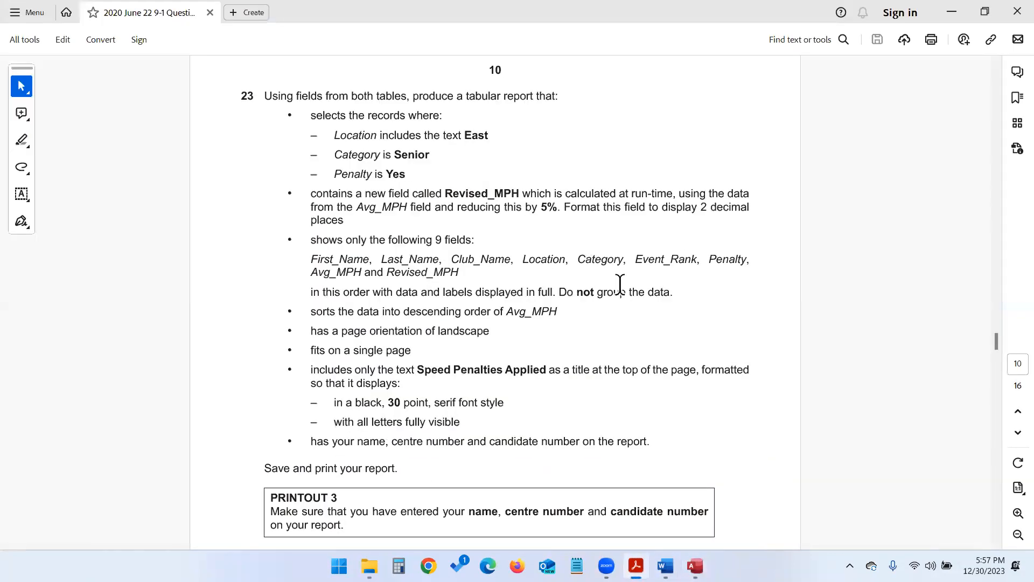
left_click(951, 13)
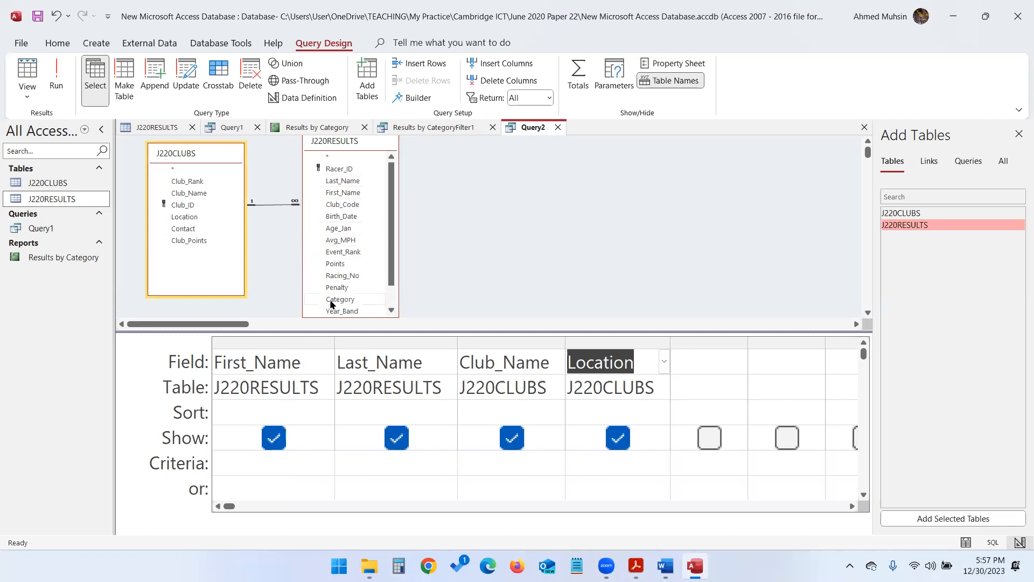
double_click(332, 299)
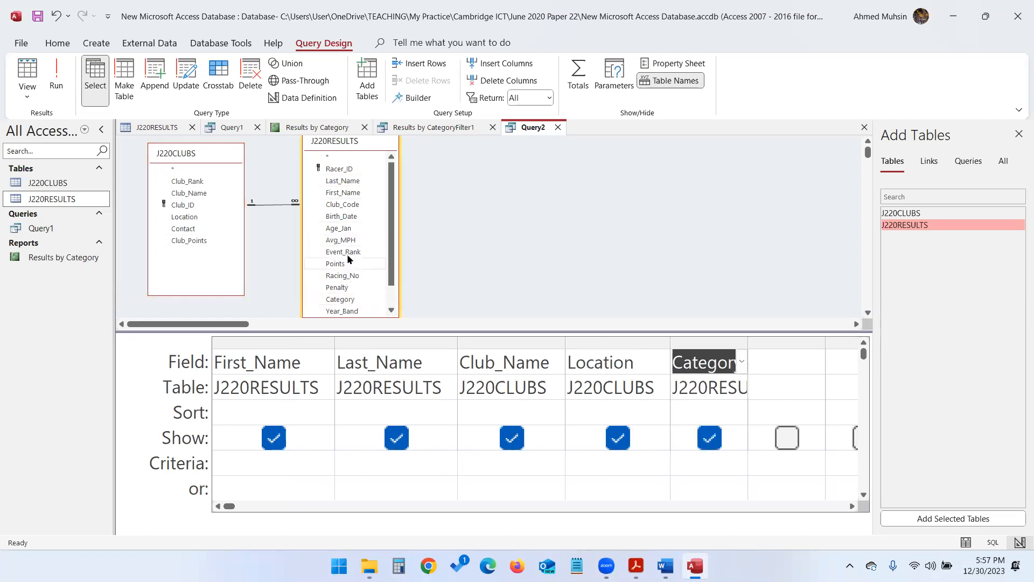
double_click(343, 251)
double_click(337, 287)
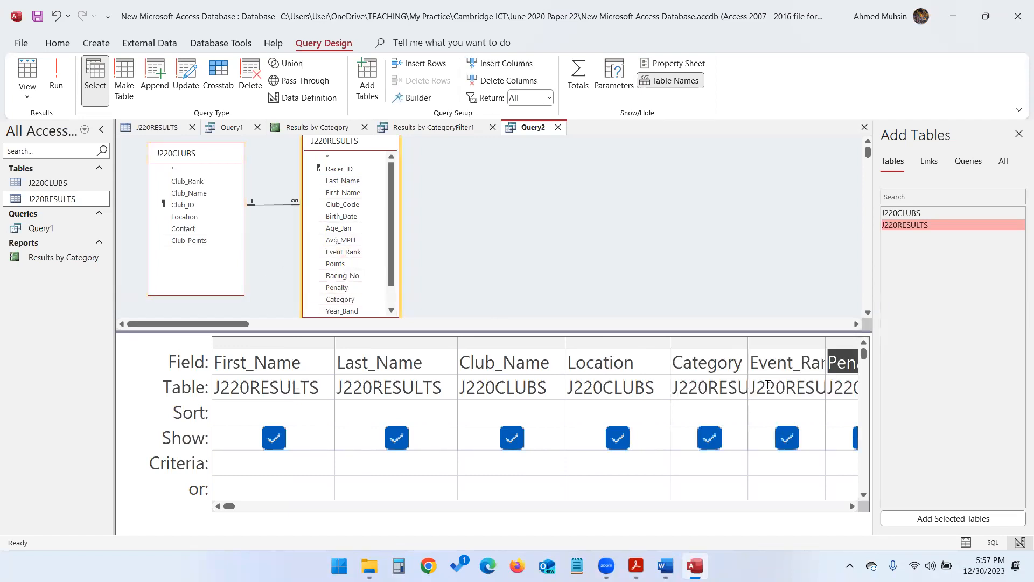
Close the Add Tables pane and auto-fit the Category, Event_Rank and Penalty columns in the query design grid
double_click(748, 342)
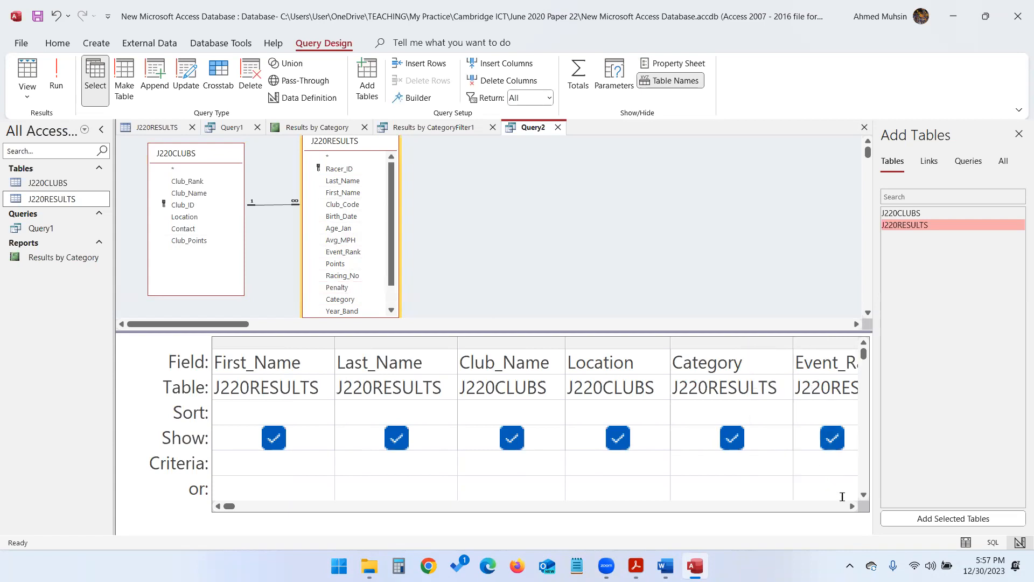
scroll(842, 496, "right", 5)
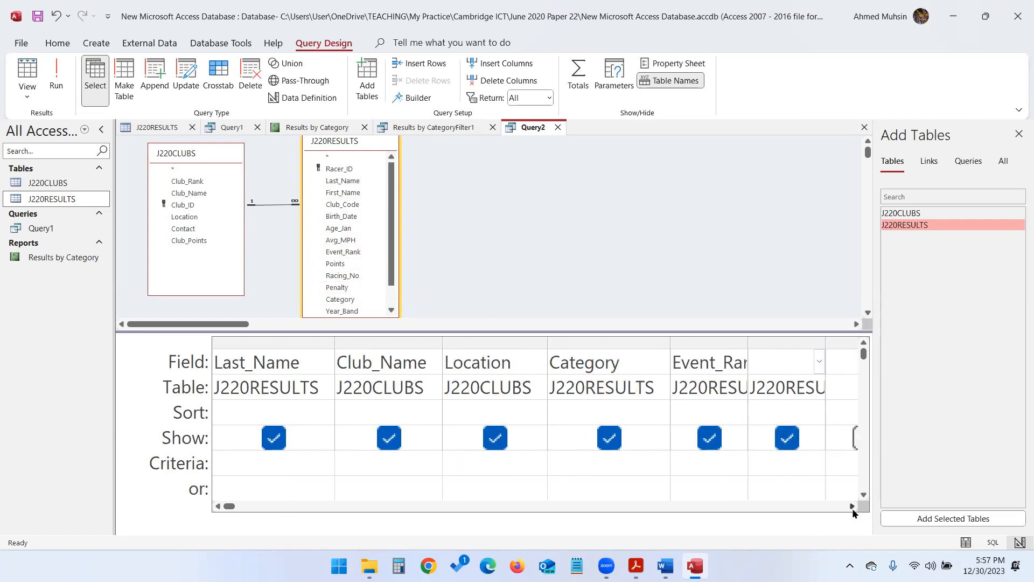
left_click(1018, 137)
double_click(412, 343)
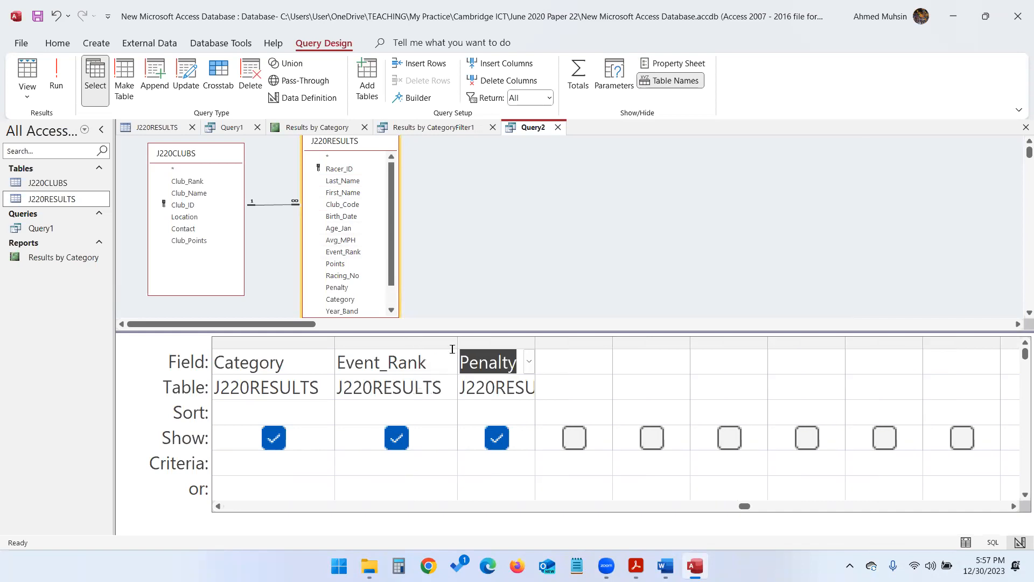
left_click(537, 340)
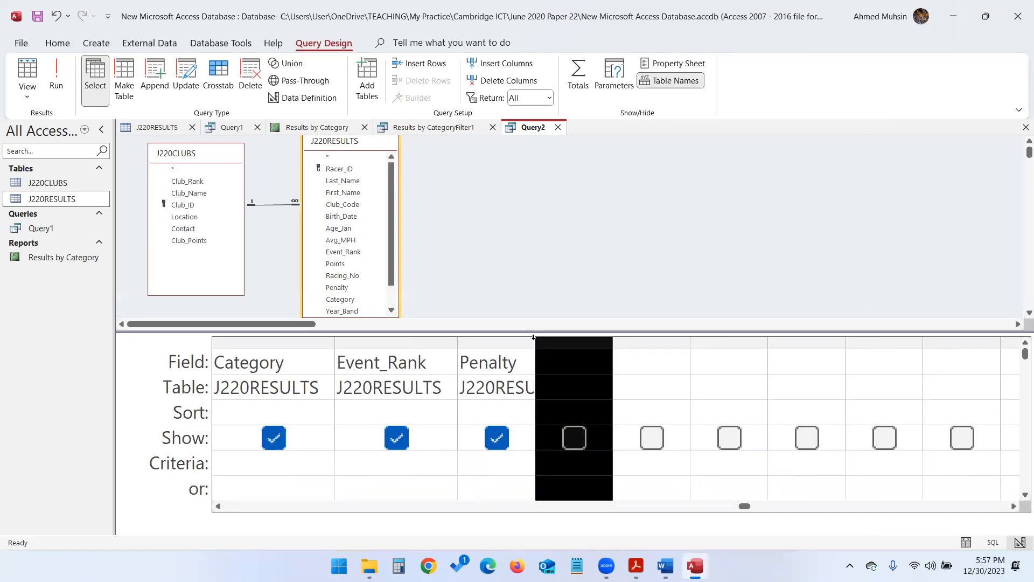
double_click(535, 338)
Check the remaining fields in the exam paper and add Avg_MPH after Penalty in the Access query, auto-fitting its column
left_click(636, 565)
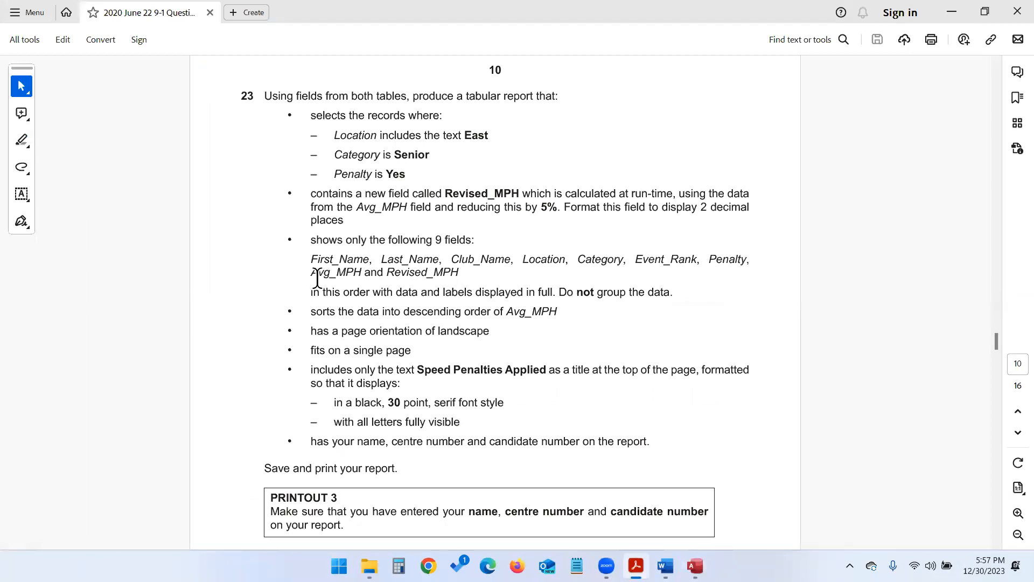
left_click(957, 13)
left_click(595, 355)
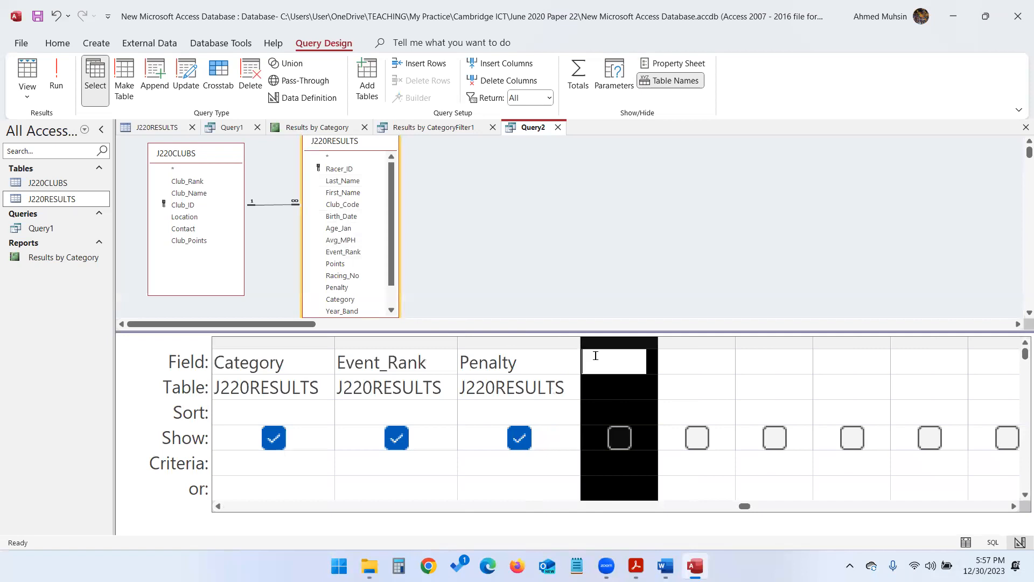
double_click(344, 239)
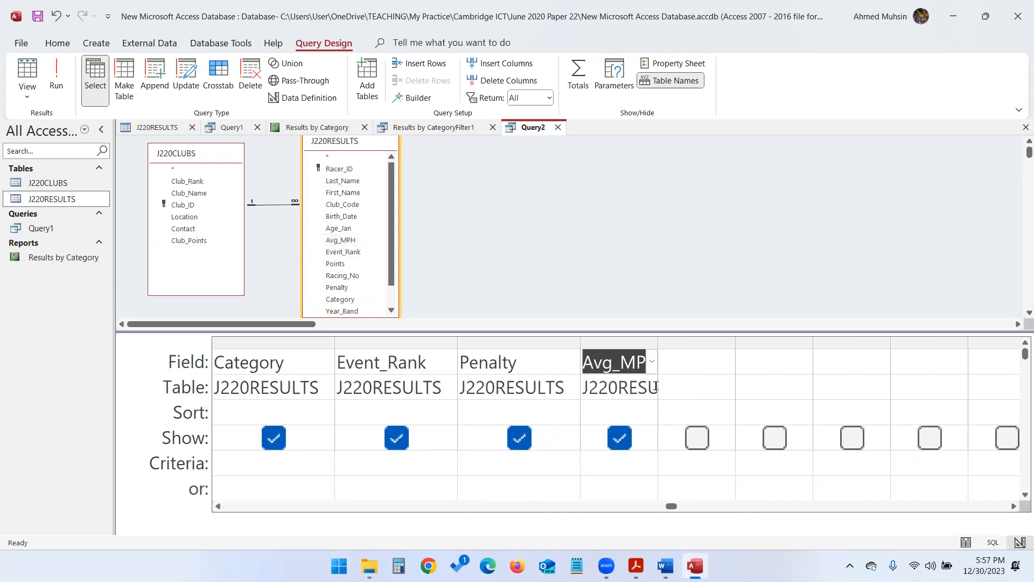
left_click(662, 355)
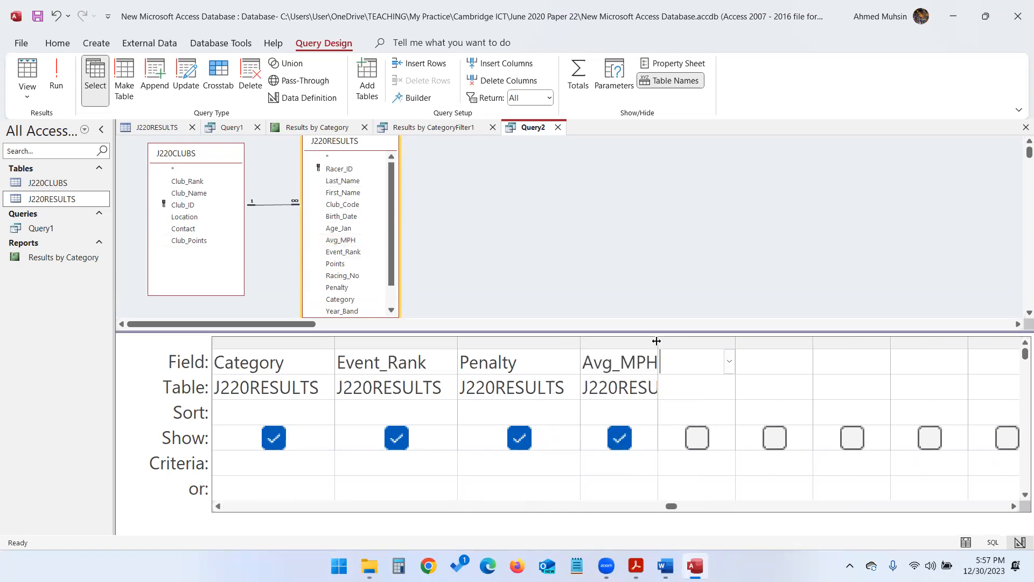
Check the calculated field requirement in the exam paper and enter Revised_MPH as the new field name after Avg_MPH in the Access query
left_click(635, 565)
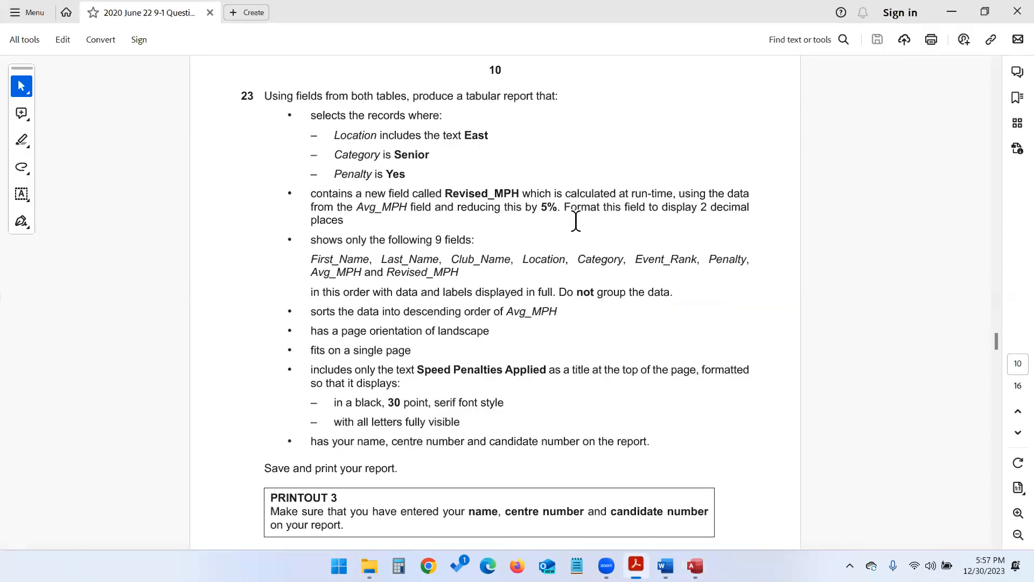
left_click_drag(352, 194, 524, 198)
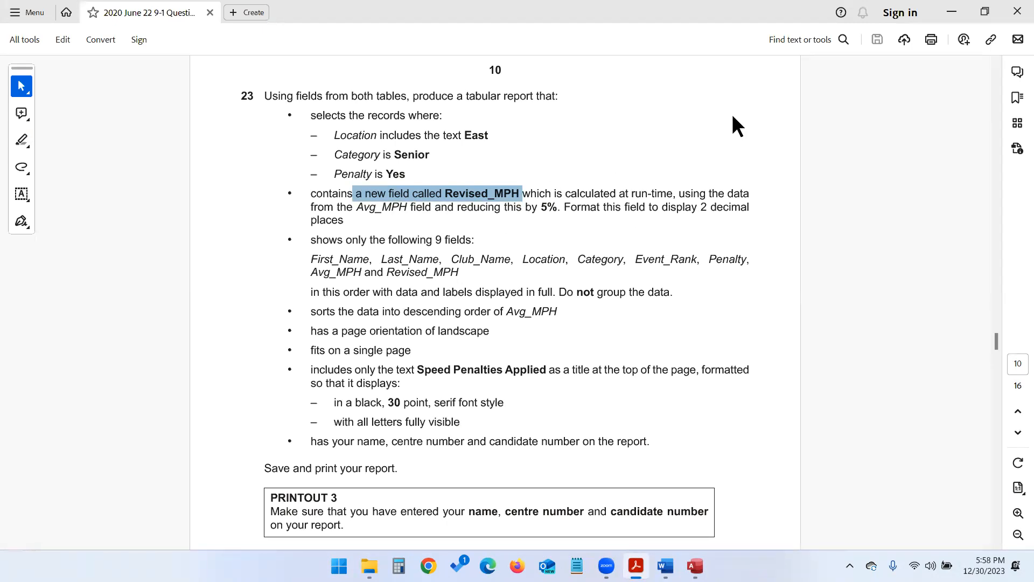
key("alt+Tab")
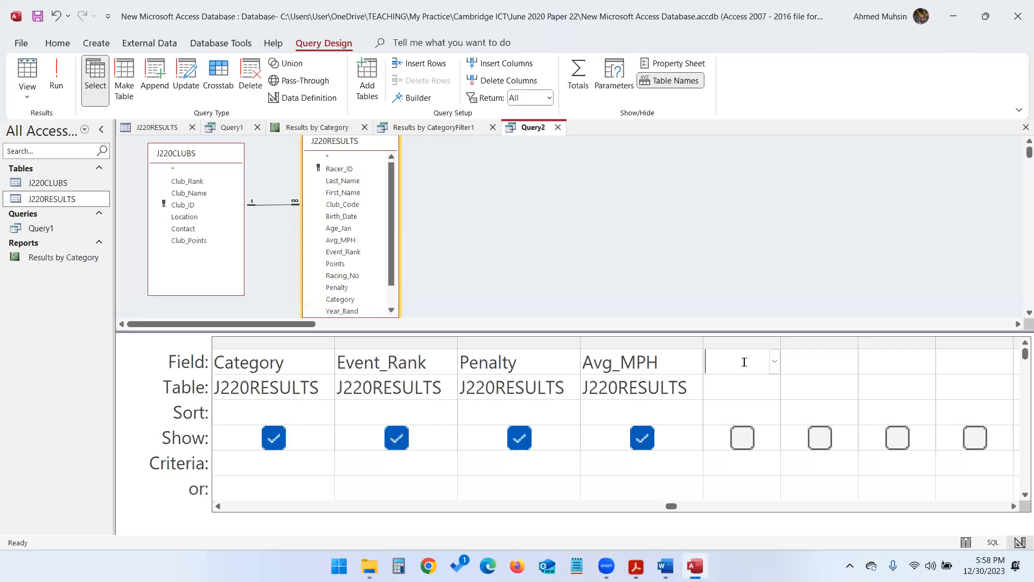
type("Revised:")
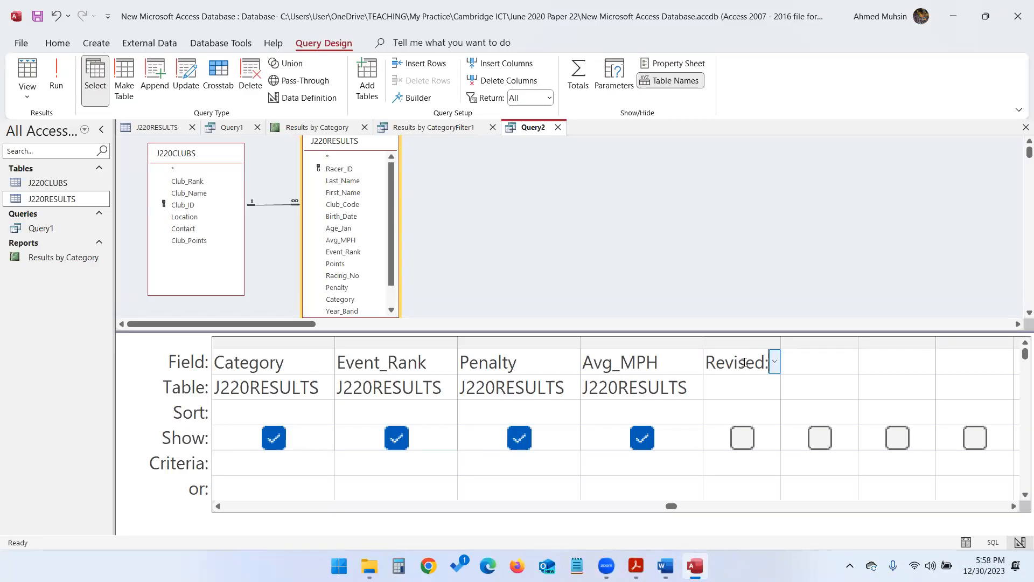
type(" MPH")
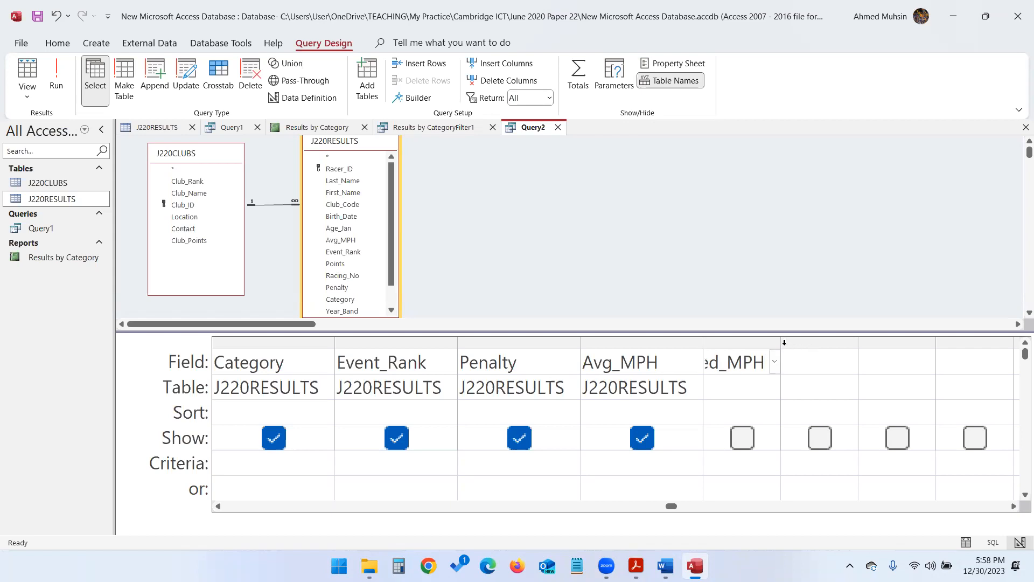
Widen the Revised_MPH column and enter the expression Revised_MPH:[Avg_MPH]-(0.05*[Avg_MPH] in its field cell
left_click_drag(780, 342, 894, 342)
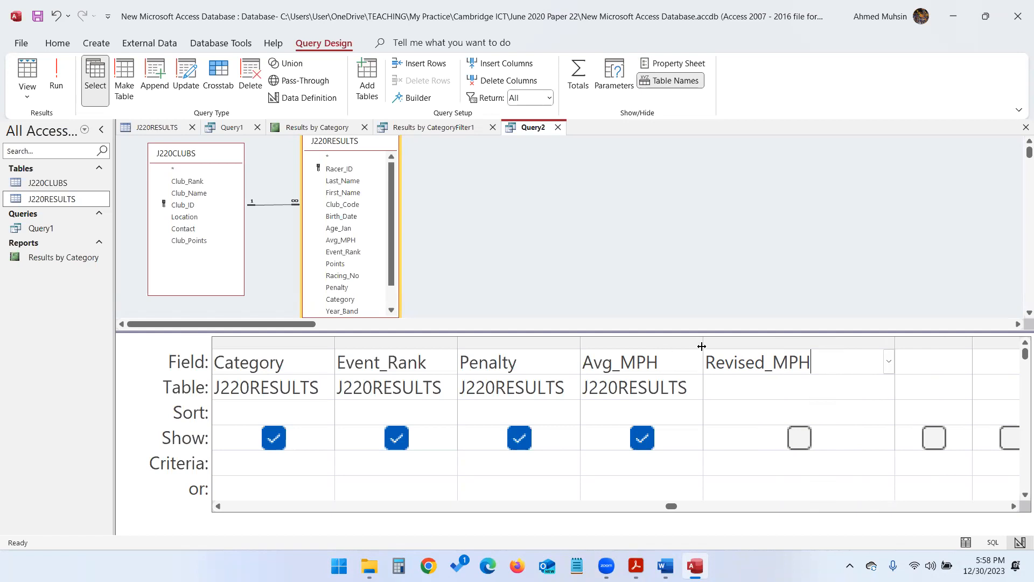
left_click_drag(895, 342, 966, 345)
left_click(834, 359)
type(":")
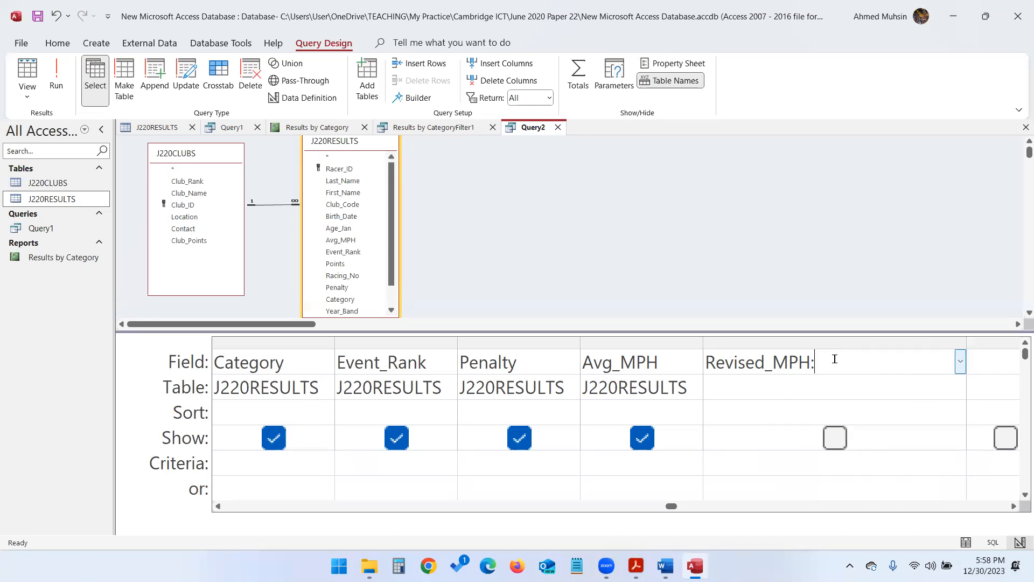
type("[Avg_MPH")
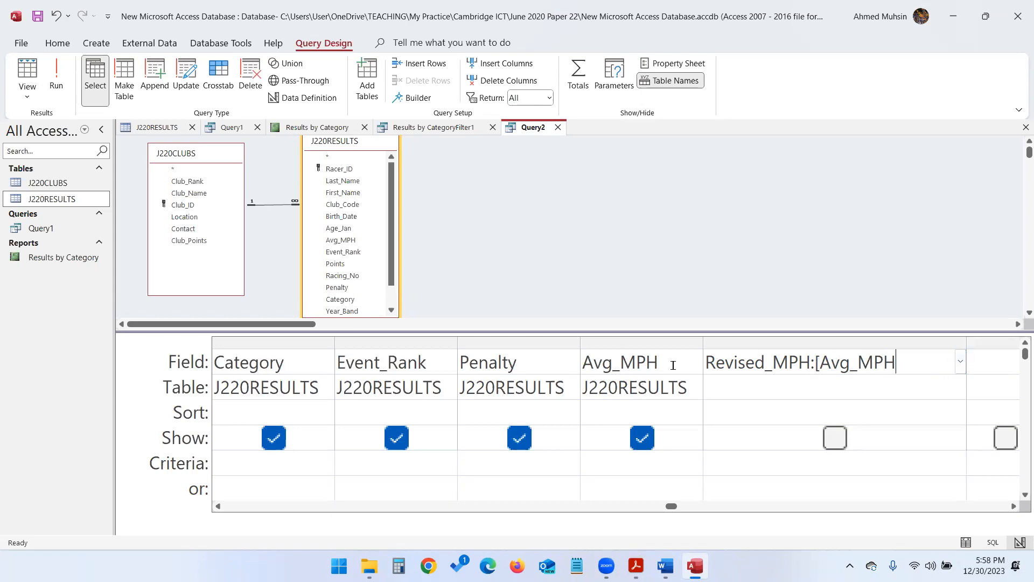
type("]-")
mouse_move(636, 565)
type("(")
type("0.05")
type("*")
type("[")
type("Avg")
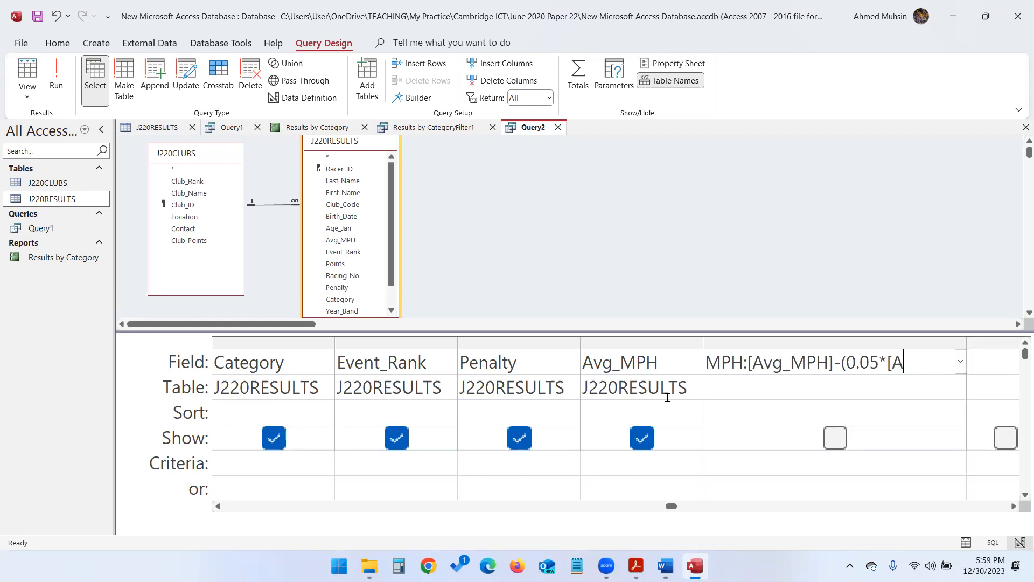
type("_MPH")
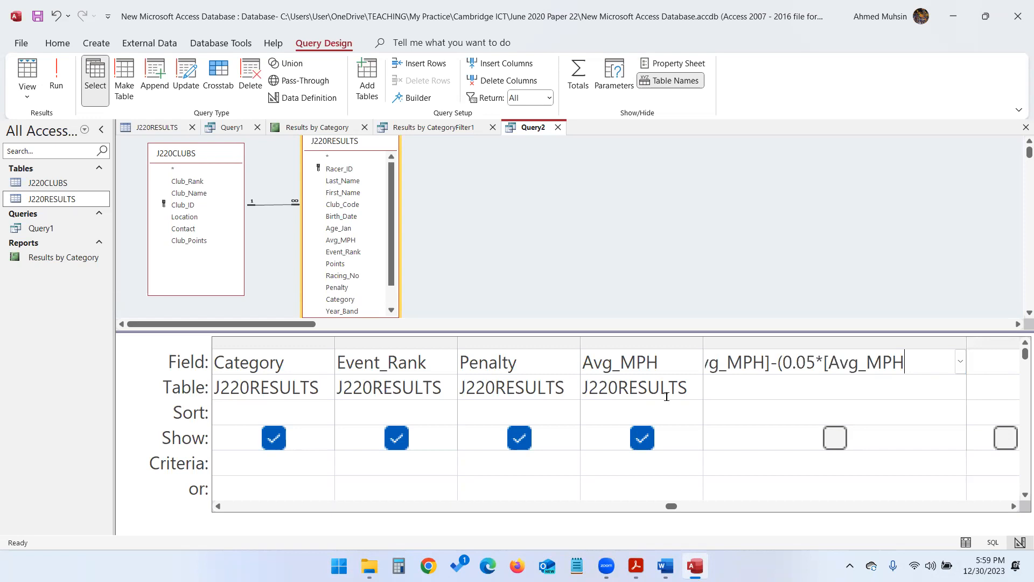
type("]")
Return to the start of the Revised_MPH expression and widen its column further to fit the entire calculation
key("Left")
key("Left")
key("Left")
key("Left")
key("Left")
key("Left")
key("Left")
key("Left")
key("Left")
key("Left")
key("Left")
key("Left")
key("Left")
key("Left")
key("Left")
key("Left")
key("Left")
key("Left")
key("Left")
key("Left")
key("Left")
key("Left")
key("Left")
key("Left")
key("Left")
key("Left")
key("Left")
key("Left")
key("Left")
key("Left")
key("Left")
key("Left")
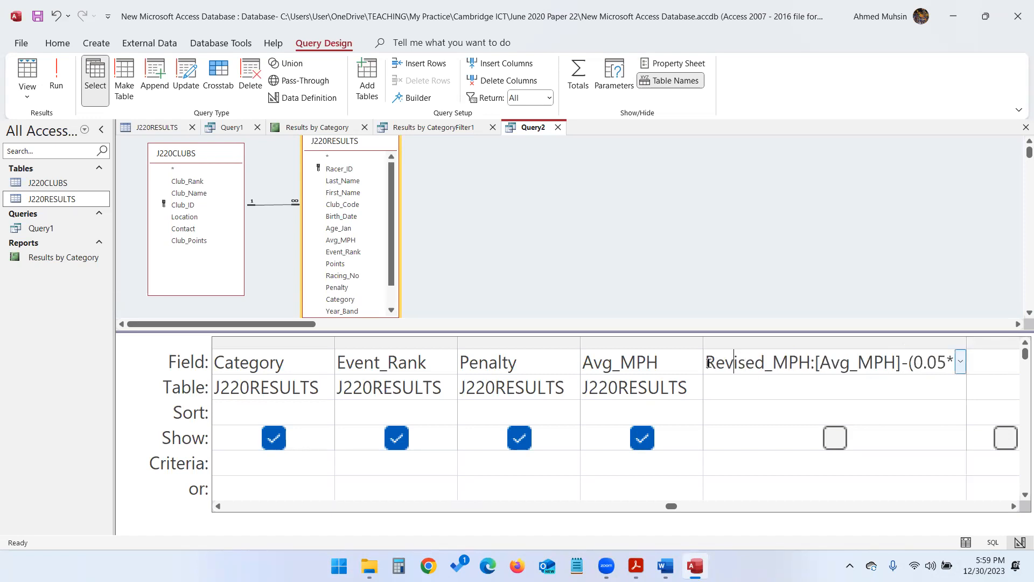
left_click_drag(966, 340, 1021, 342)
left_click(1014, 506)
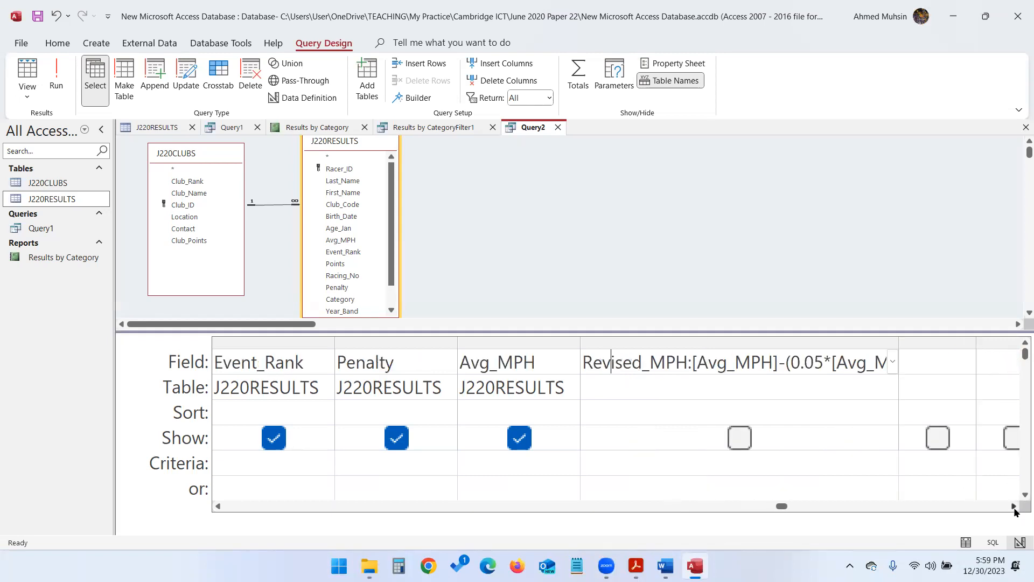
left_click_drag(897, 342, 980, 341)
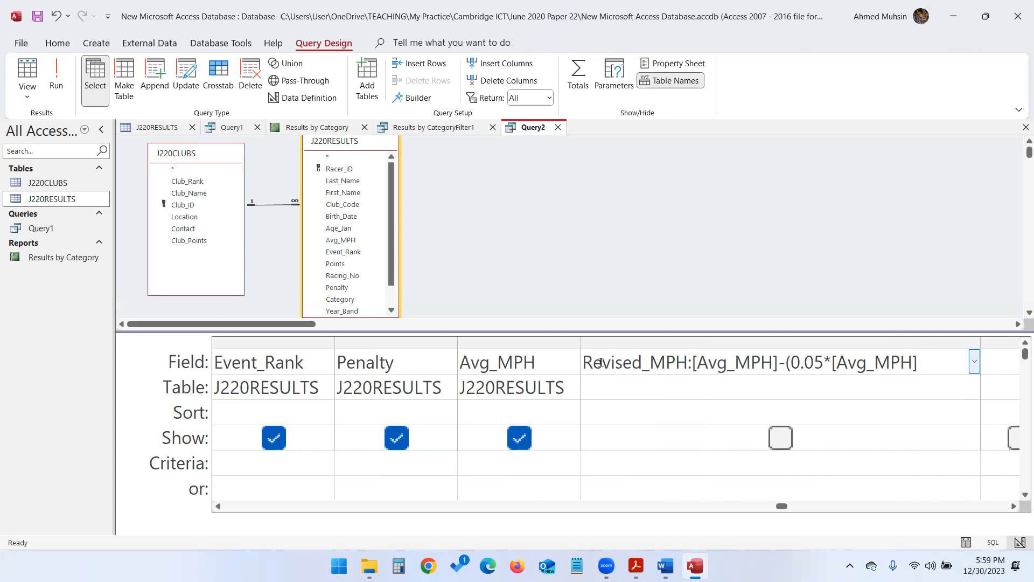
Review the Revised_MPH expression, complete it as [Avg_MPH]-(0.05*[Avg_MPH]) and include the field in the query output
left_click(583, 361)
double_click(690, 370)
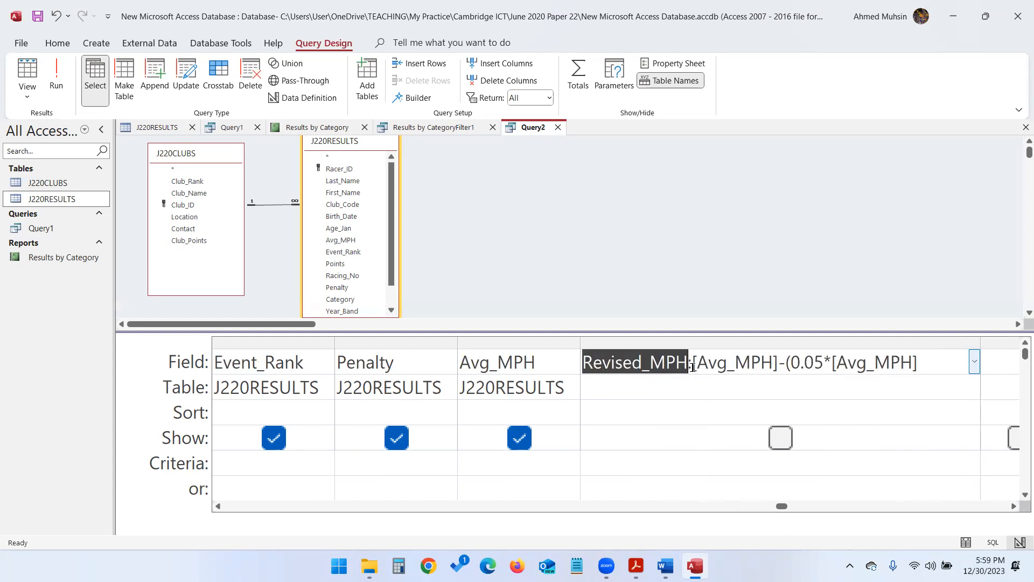
left_click(693, 368)
left_click_drag(692, 368, 779, 369)
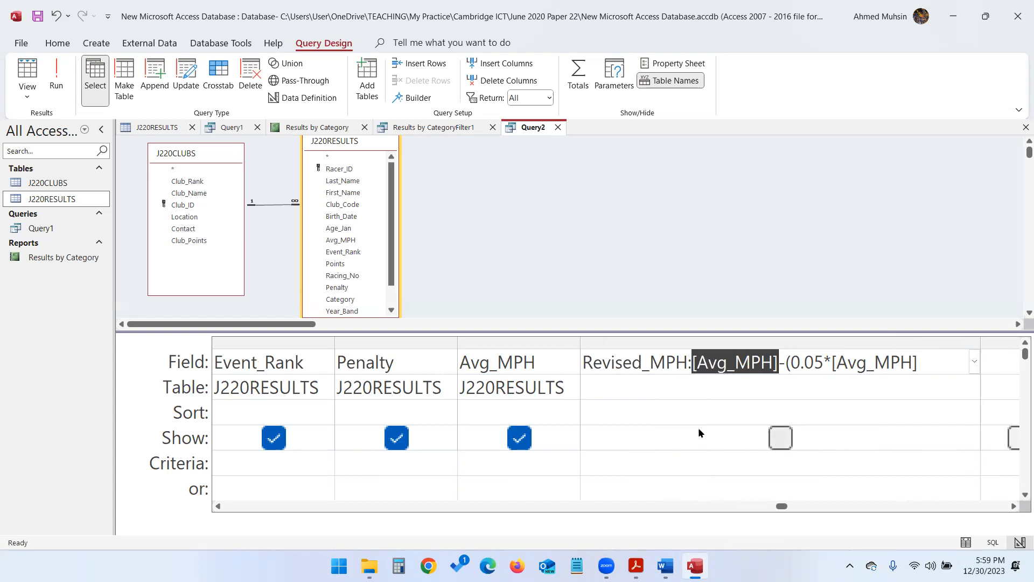
left_click(779, 440)
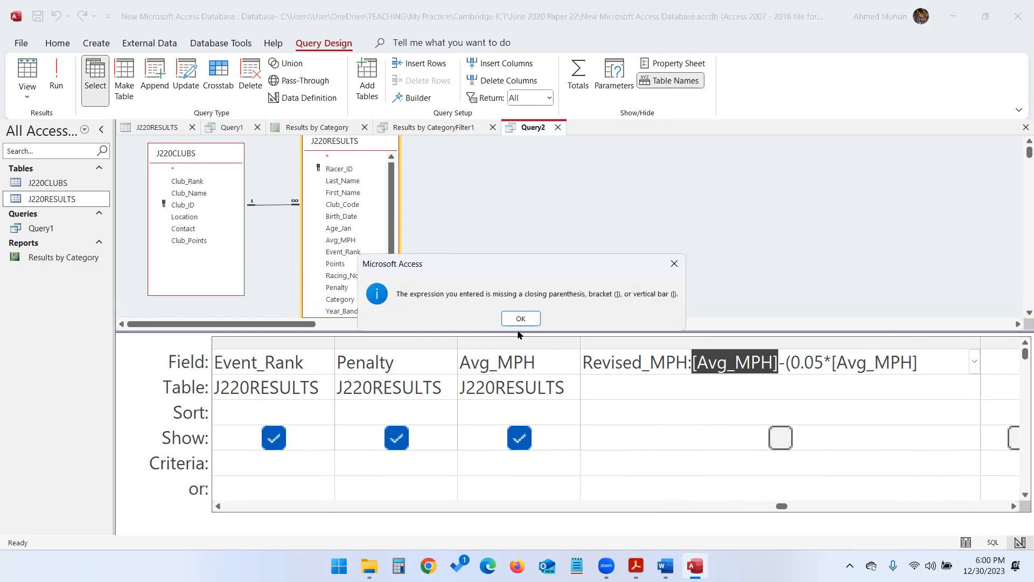
left_click(521, 319)
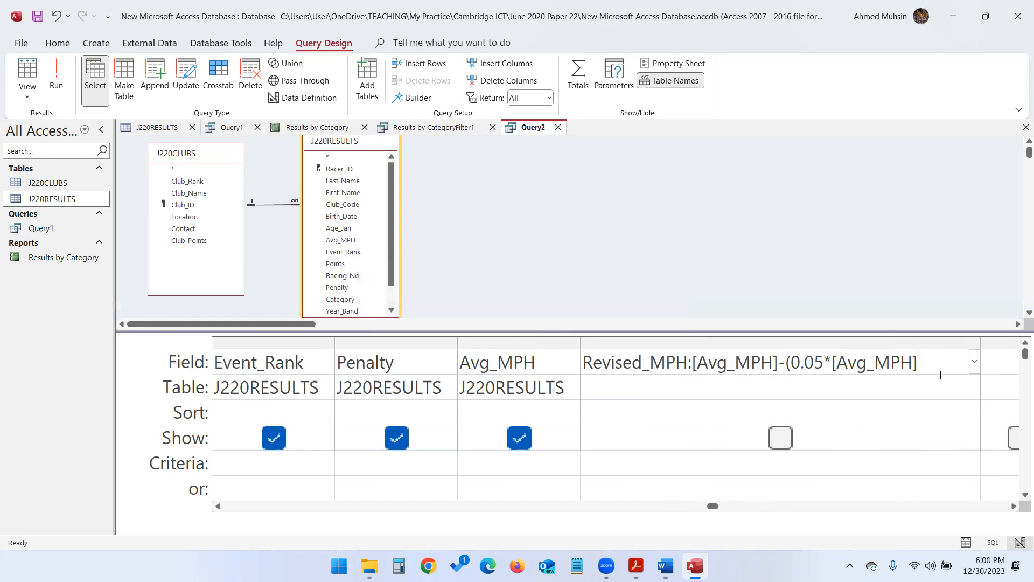
type(")")
left_click(710, 383)
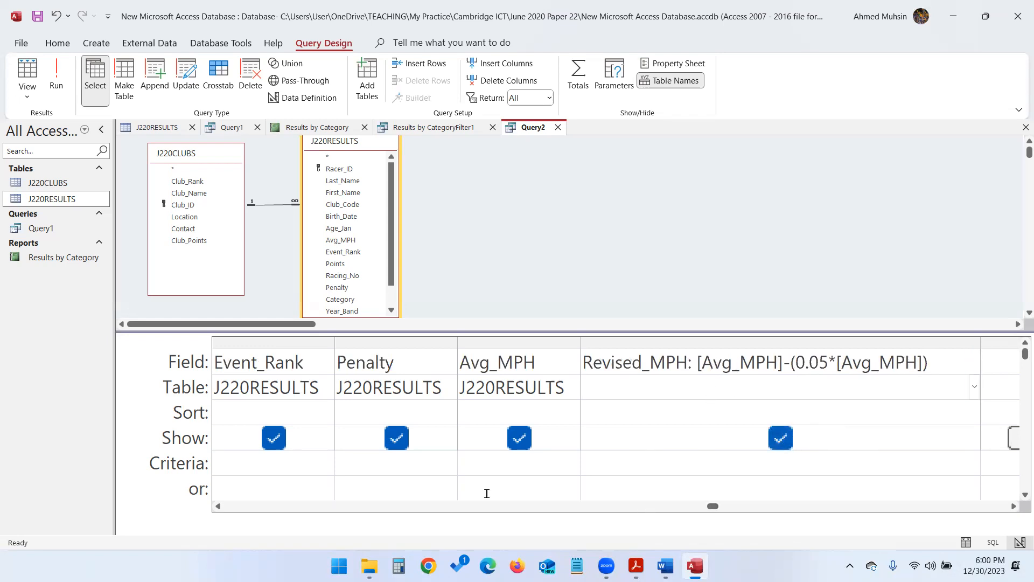
Check question 23's record selection in the exam paper and enter *"East"* as the Location criterion in the Access query
key("alt+Tab")
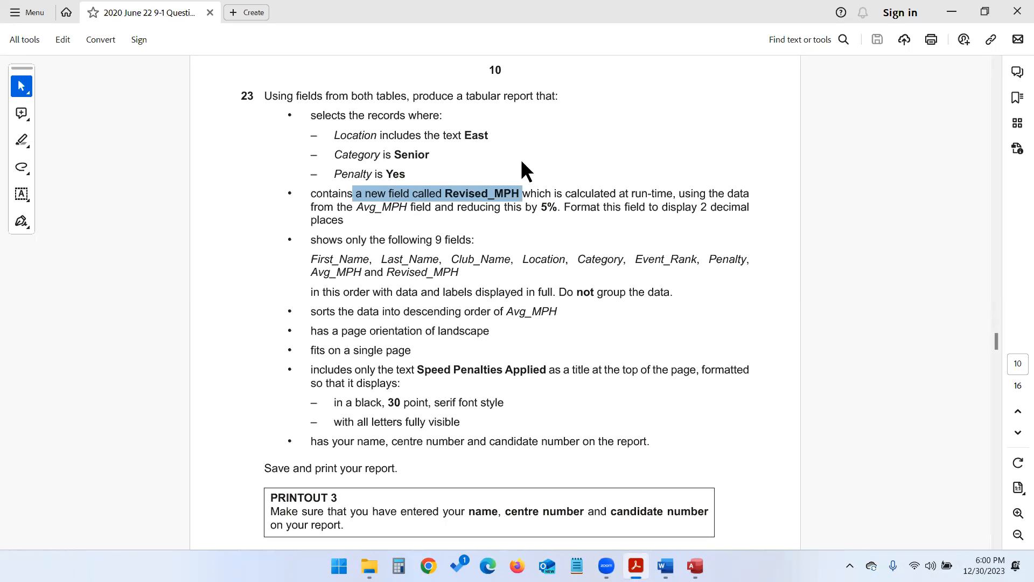
key("alt+Tab")
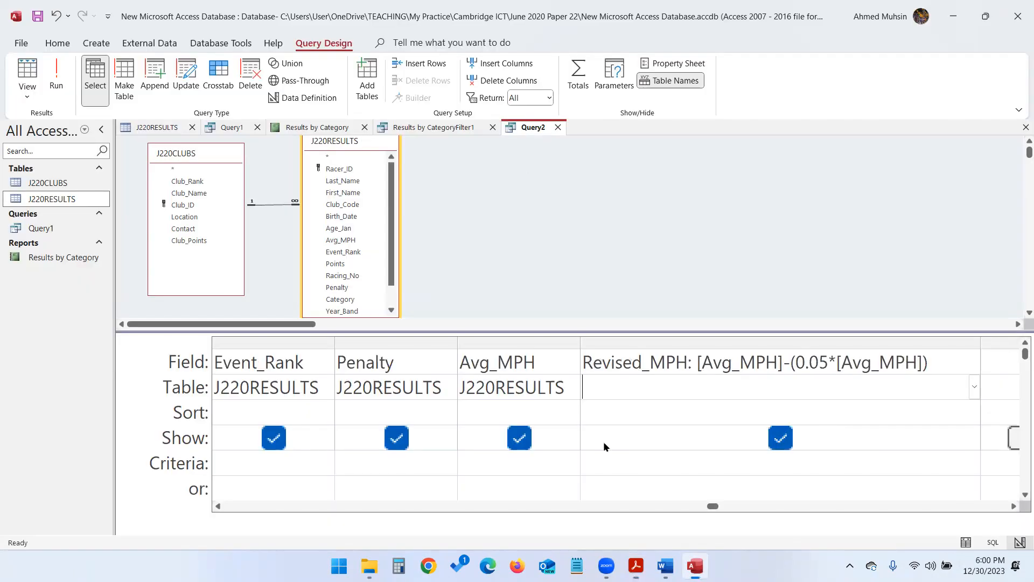
left_click(218, 506)
left_click(345, 461)
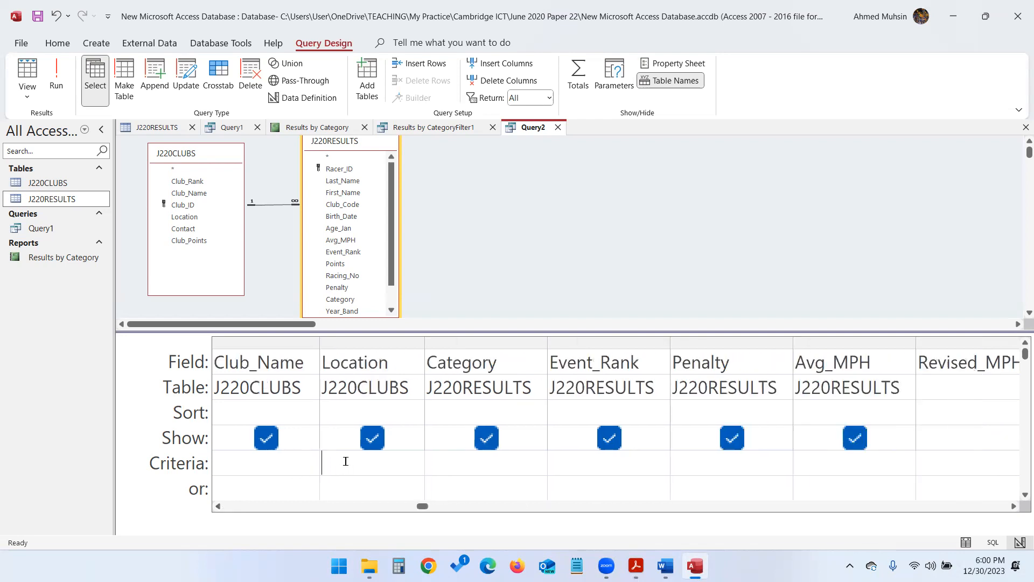
type("*")
key("BackSpace")
type("*")
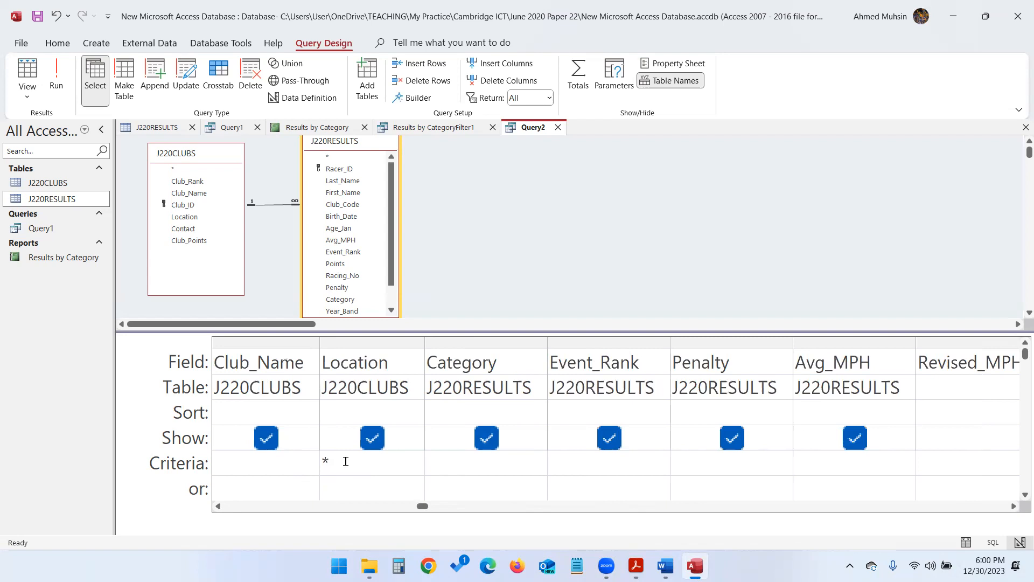
type("\"East*\"")
key("BackSpace")
key("BackSpace")
type("\"*")
key("alt+Tab")
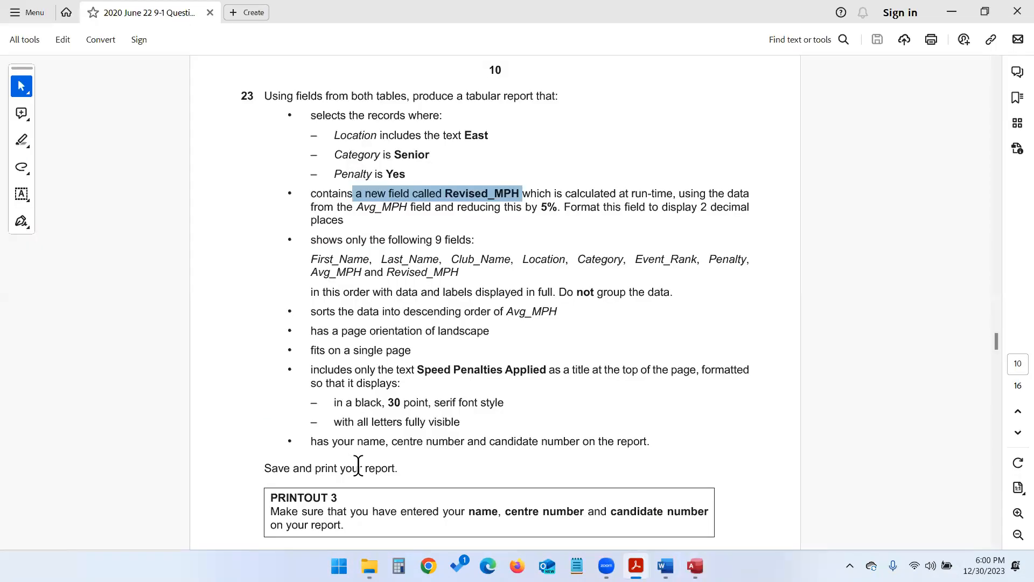
Recheck the Location condition in the exam paper and replace the Location criterion in the Access query with "*East*"
key("alt+Tab")
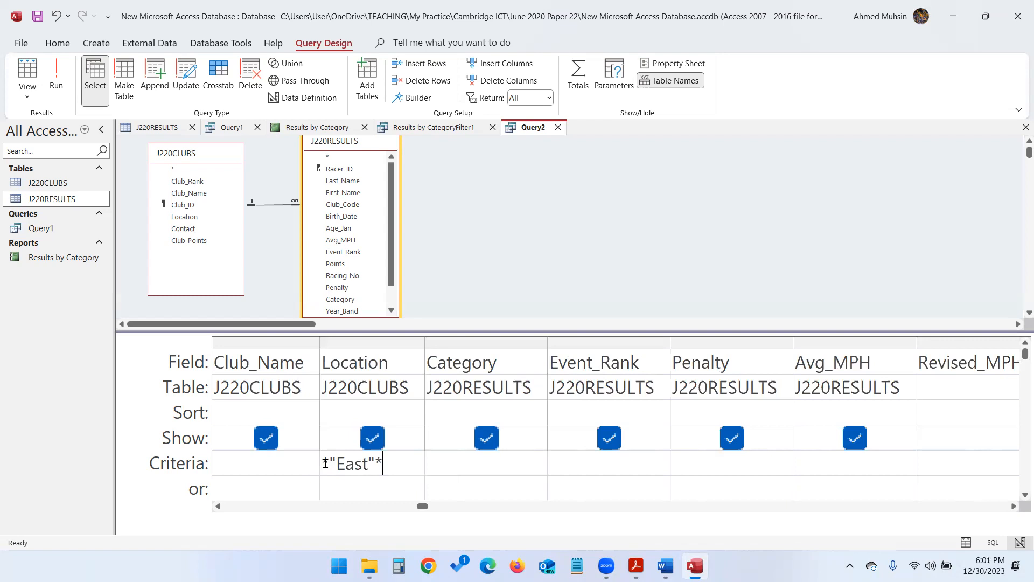
key("alt+Tab")
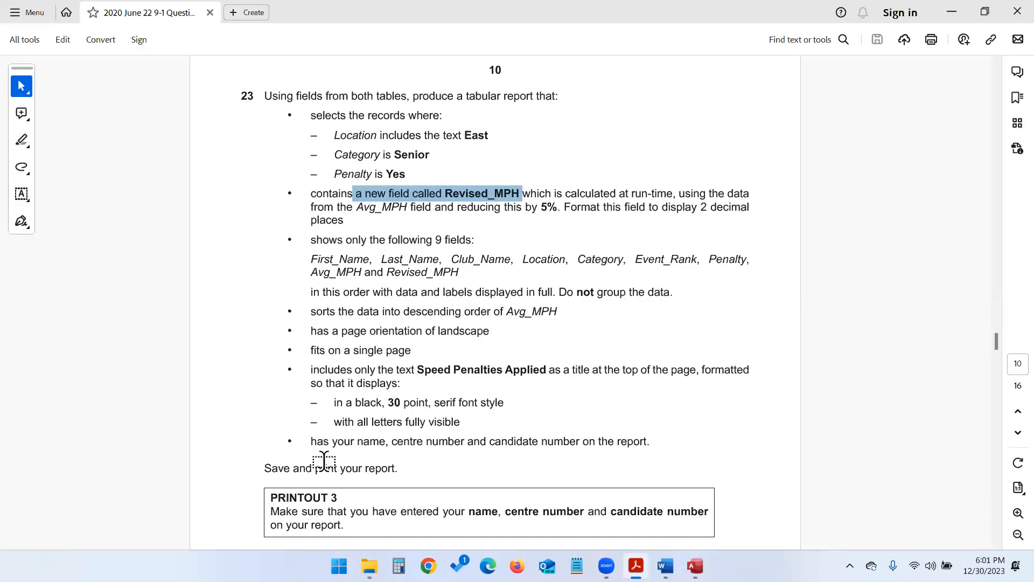
key("alt+Tab")
left_click(453, 460)
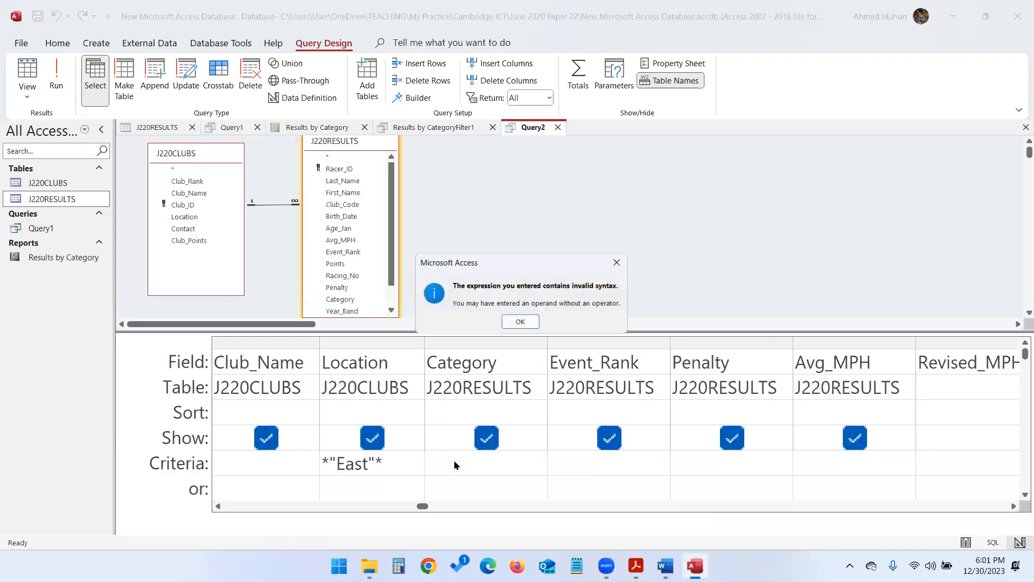
left_click(520, 323)
left_click_drag(402, 465, 296, 471)
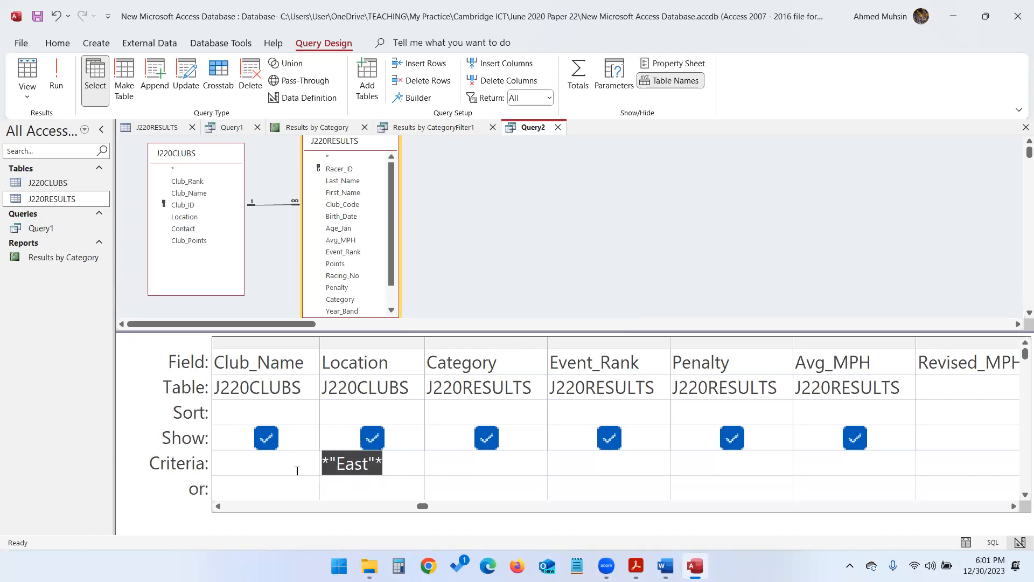
type("\"")
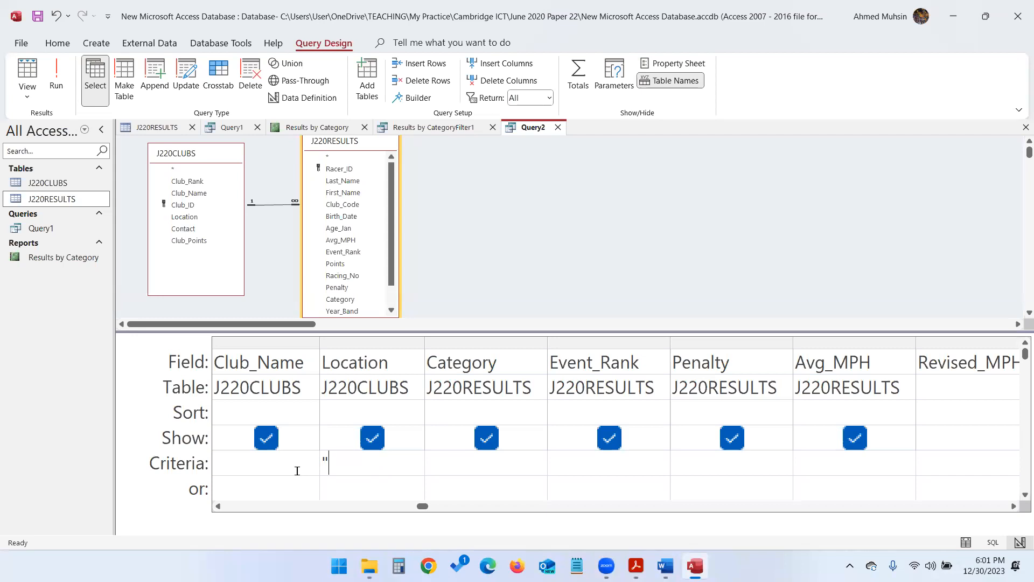
type("*East*\"")
Set the Category criterion to "Senior" and the Penalty criterion to Yes, checking the conditions in the exam paper
left_click(527, 470)
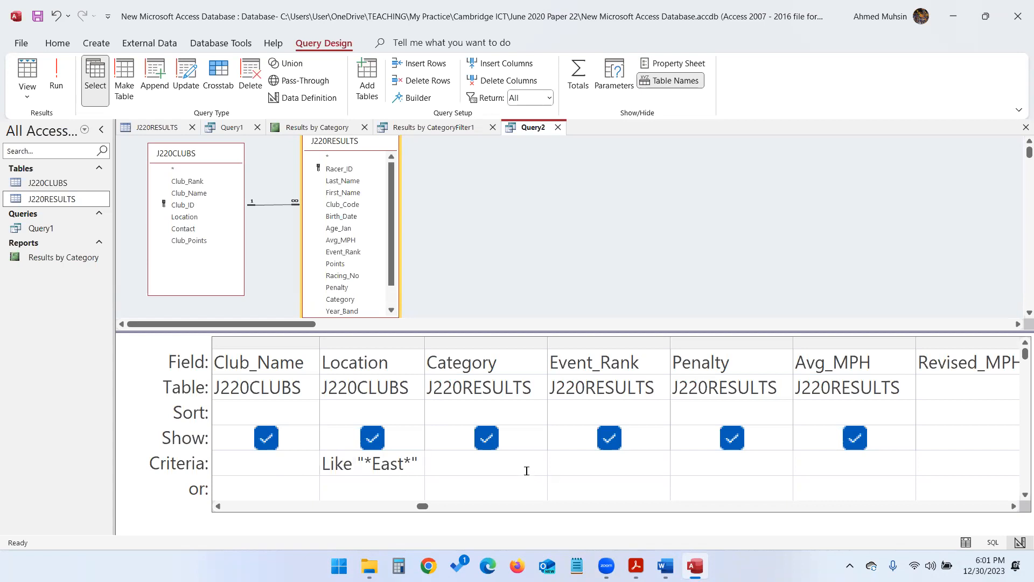
type("\"Senior\"")
key("alt+Tab")
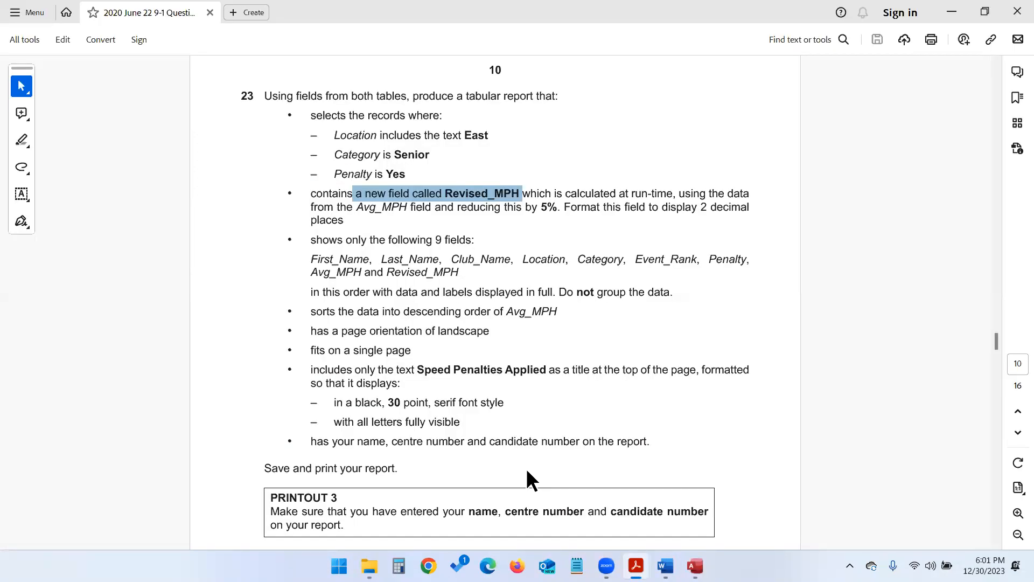
key("alt+Tab")
left_click(710, 470)
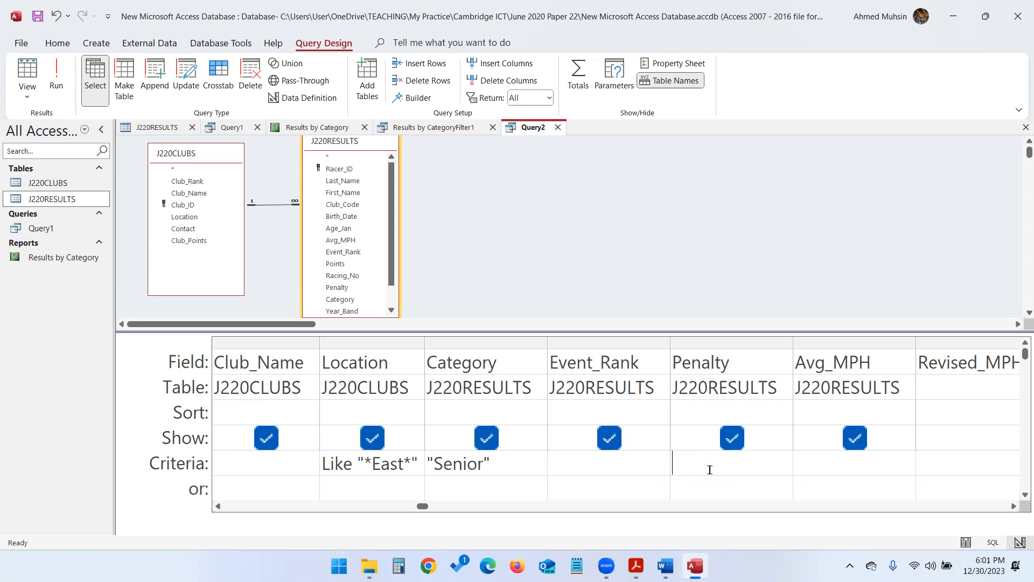
type("Yes")
Review question 23's selection conditions, display the query's records and check the Penalty column against them
key("alt+Tab")
left_click_drag(403, 136, 405, 175)
key("alt+Tab")
left_click(53, 88)
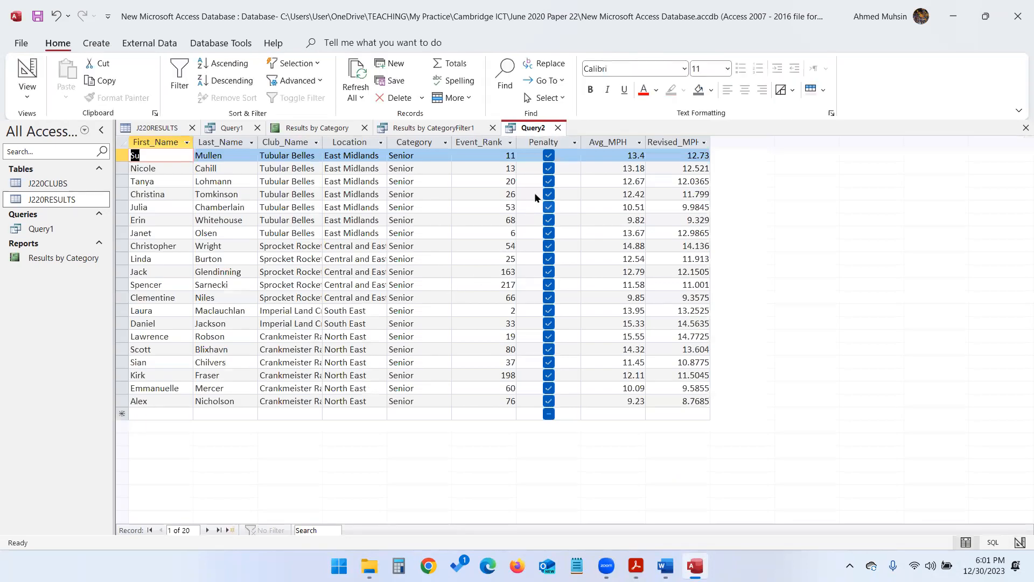
left_click(544, 142)
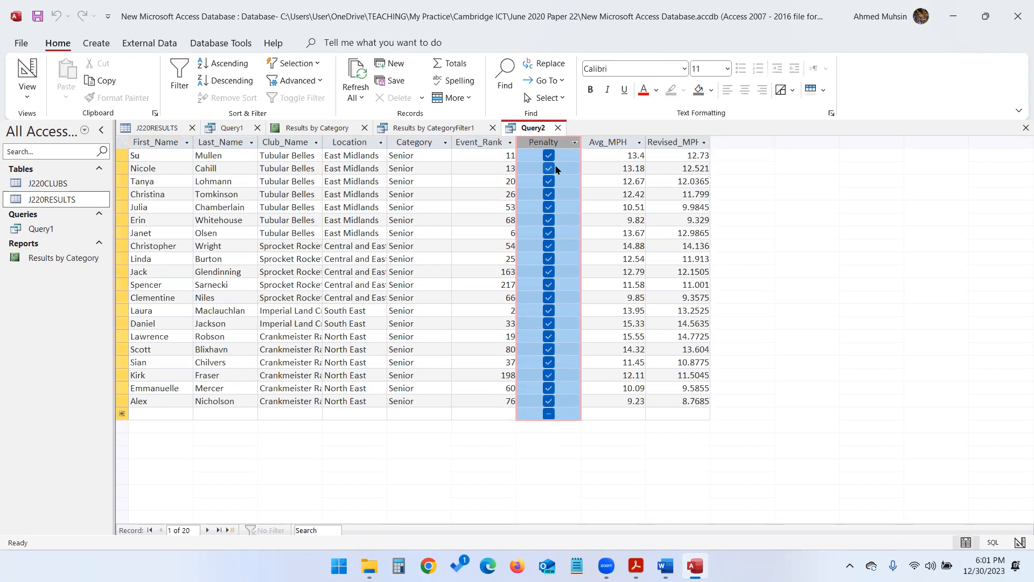
key("alt+Tab")
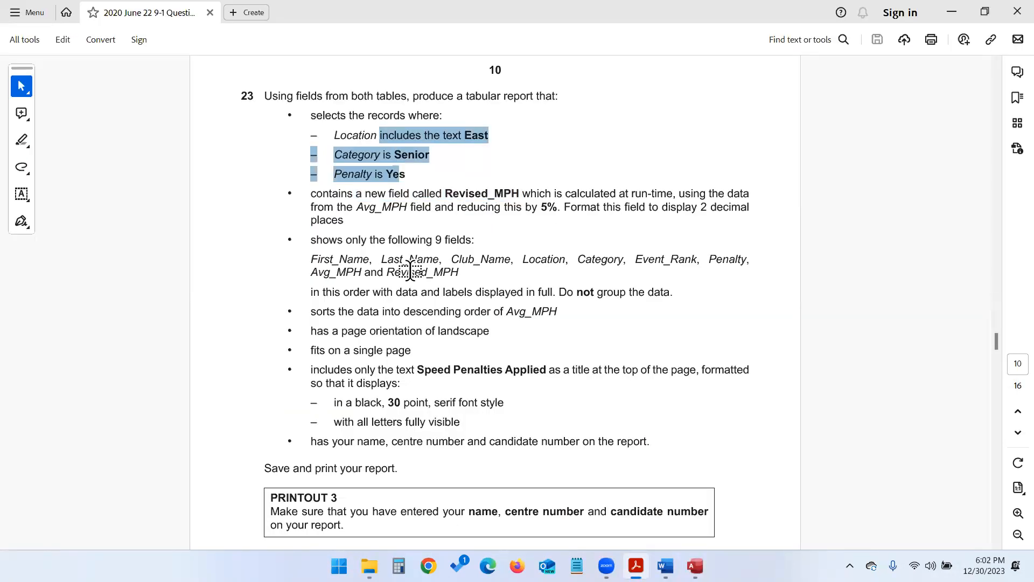
key("alt+Tab")
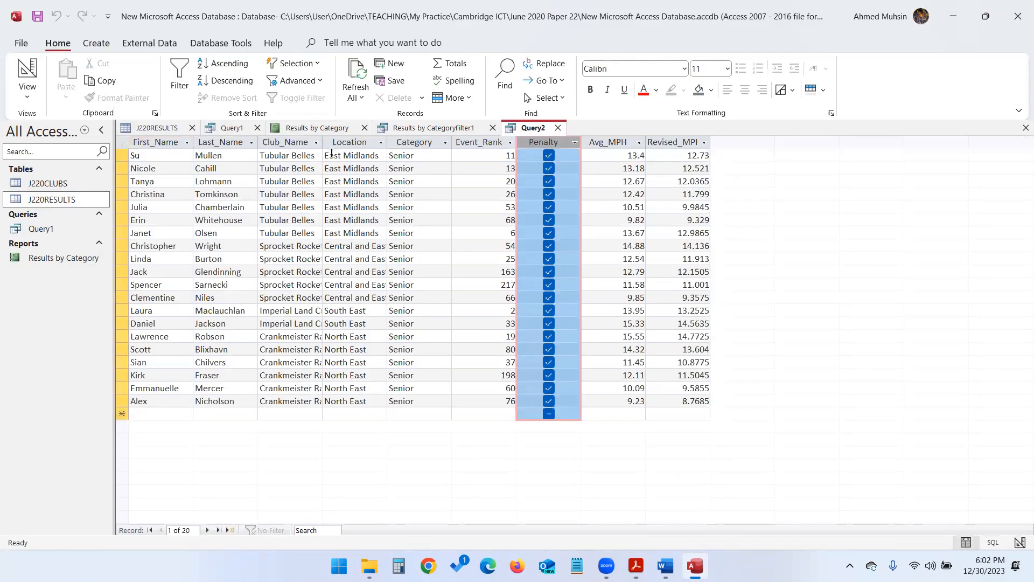
Save the query under the name Query2
left_click(37, 20)
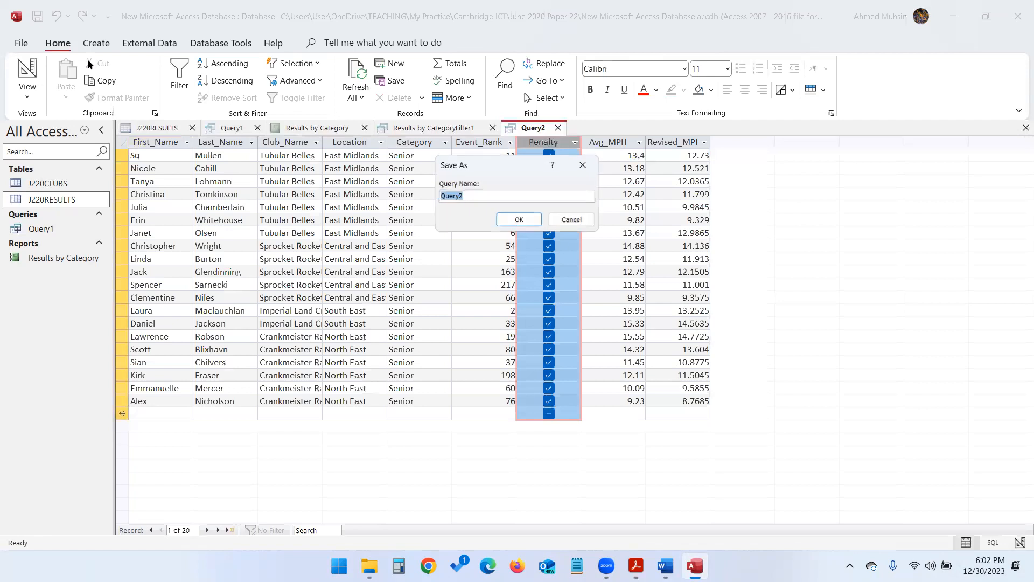
left_click(480, 197)
left_click(514, 220)
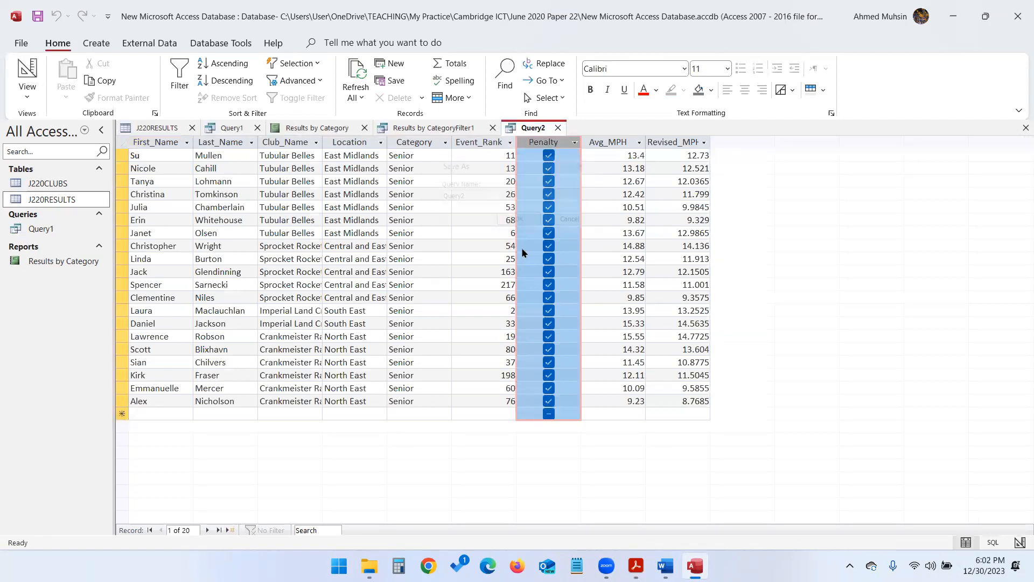
Start the Report Wizard based on Query2 and include all of its fields in the report
left_click(100, 46)
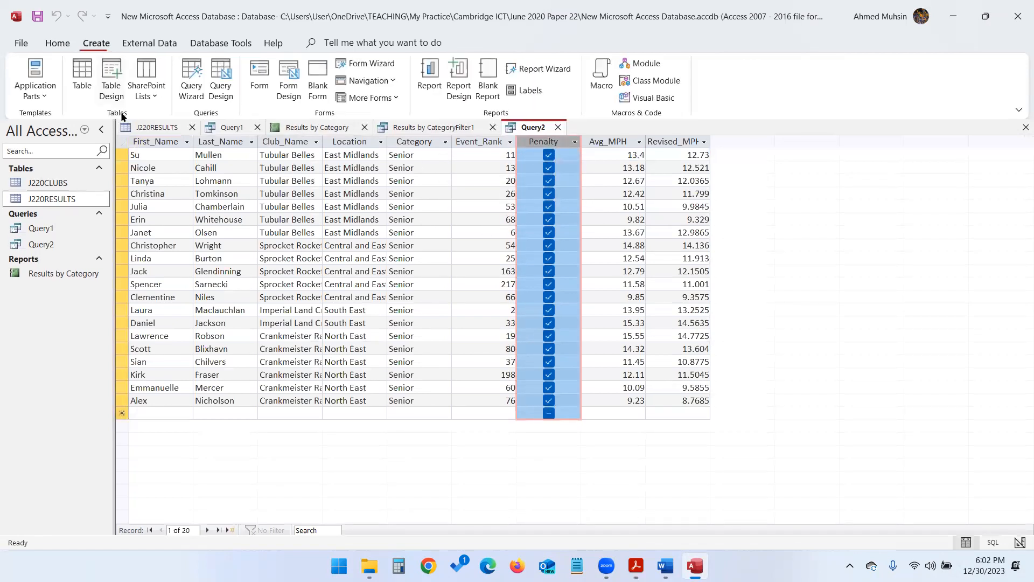
left_click(519, 74)
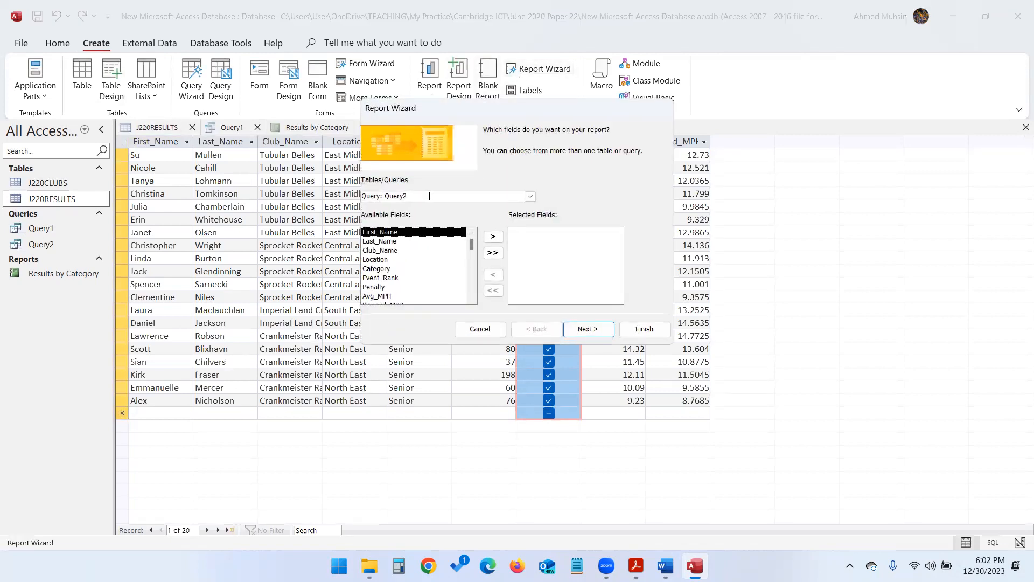
left_click(492, 253)
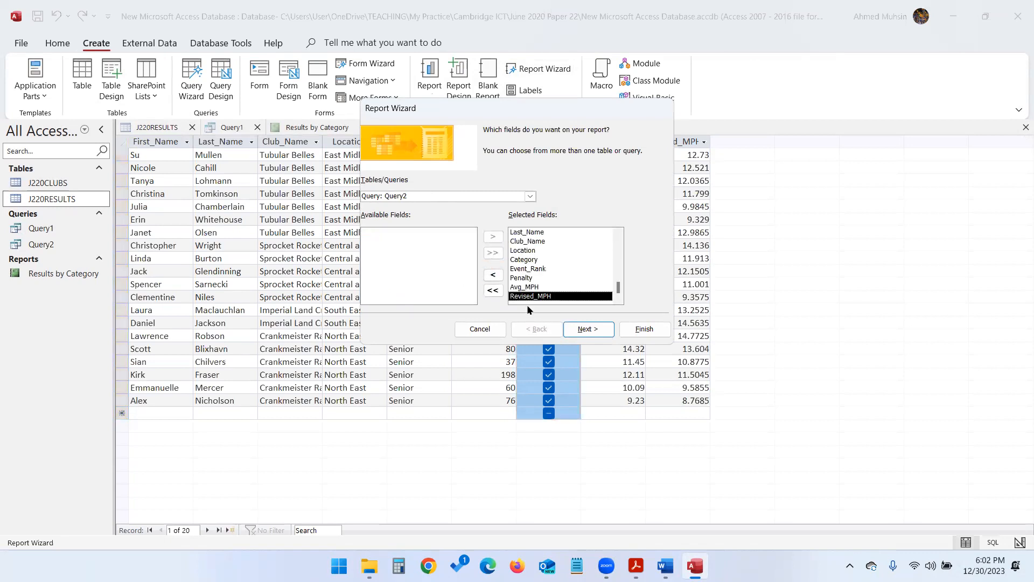
left_click(583, 329)
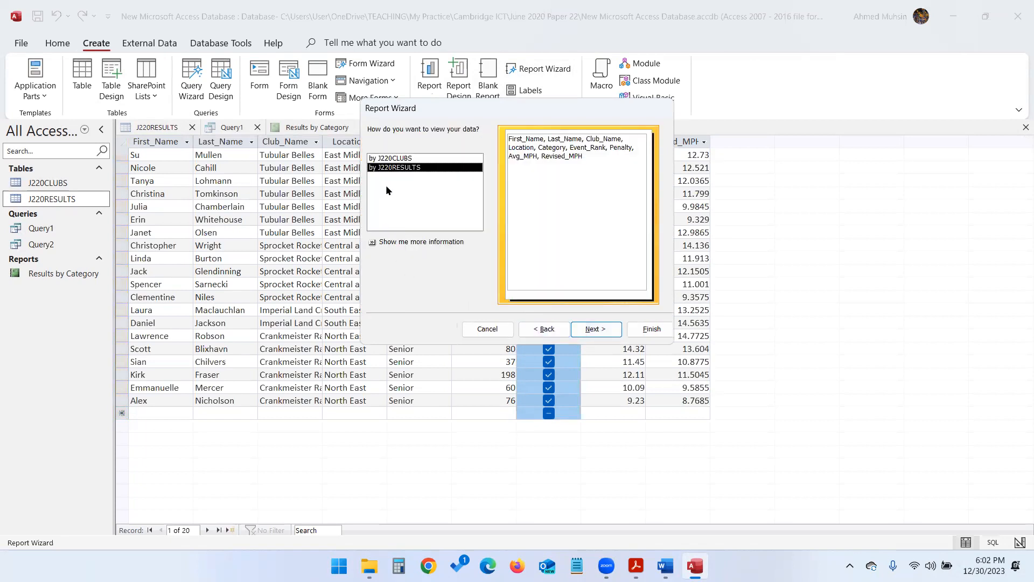
Keep the data viewed by J220RESULTS, check the exam paper's grouping instruction, and continue to the layout options without grouping or sorting
key("alt+Tab")
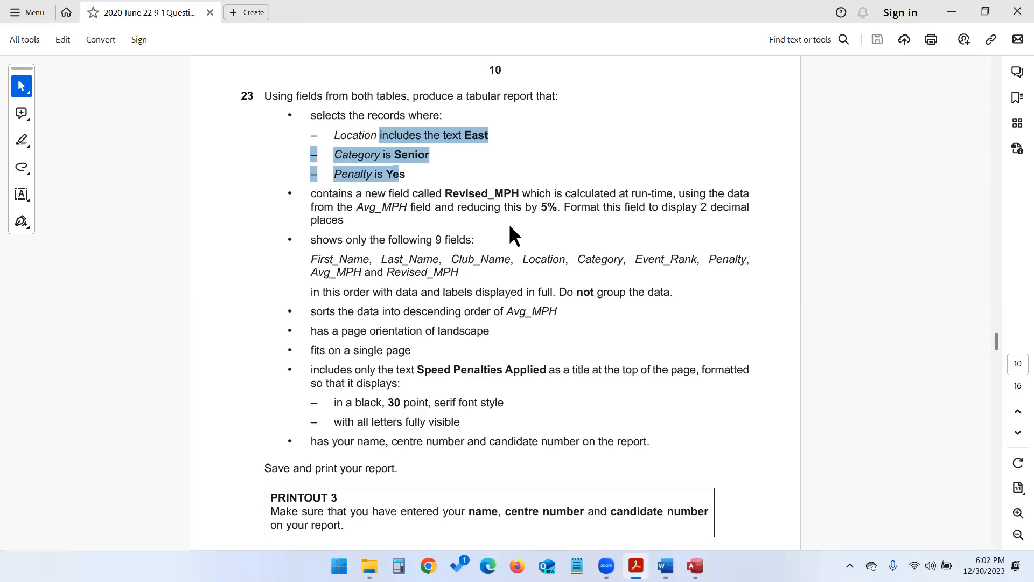
key("alt+Tab")
left_click(593, 329)
key("alt+Tab")
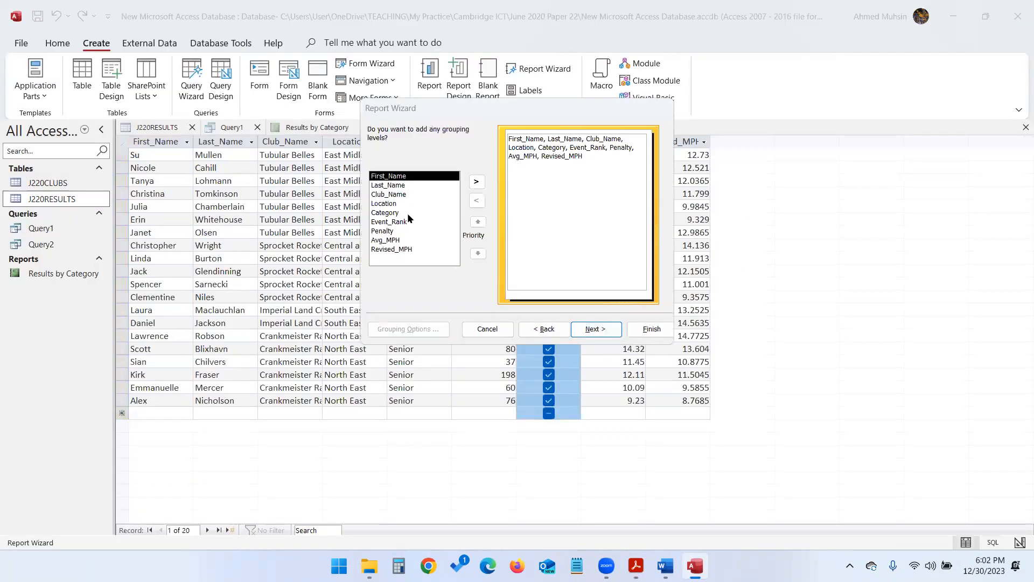
left_click_drag(560, 291, 669, 294)
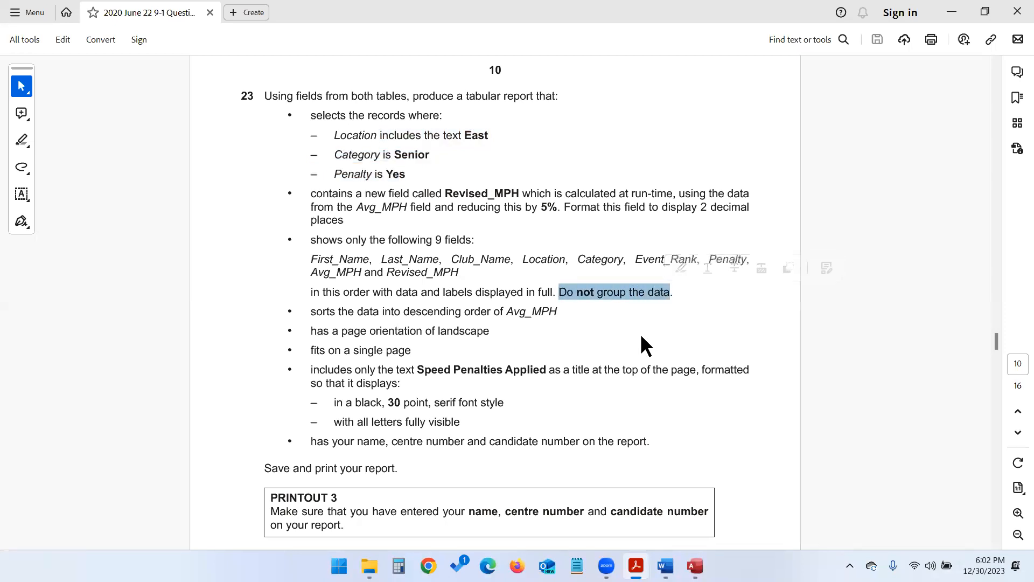
key("alt+Tab")
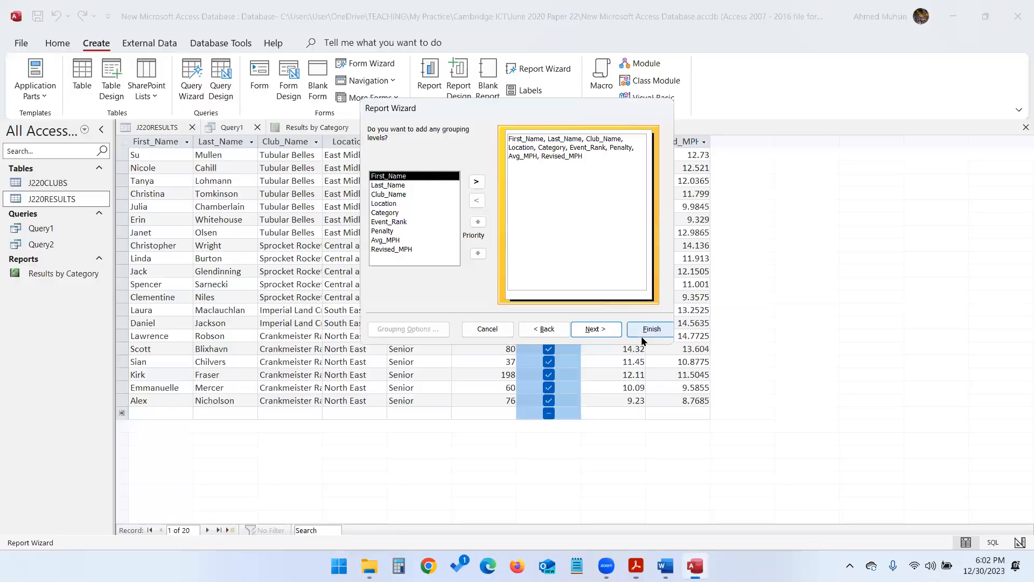
left_click(602, 330)
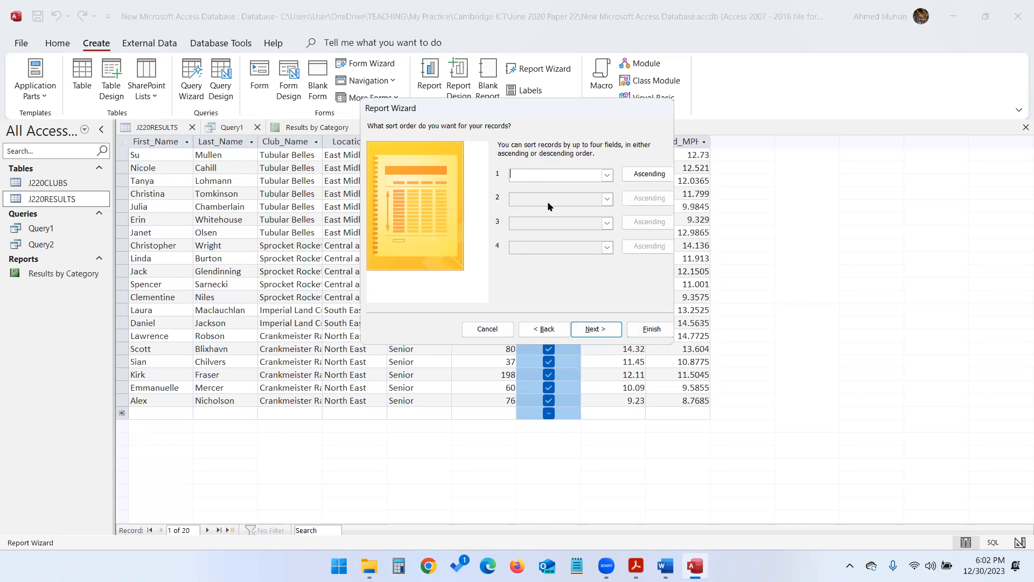
left_click(591, 331)
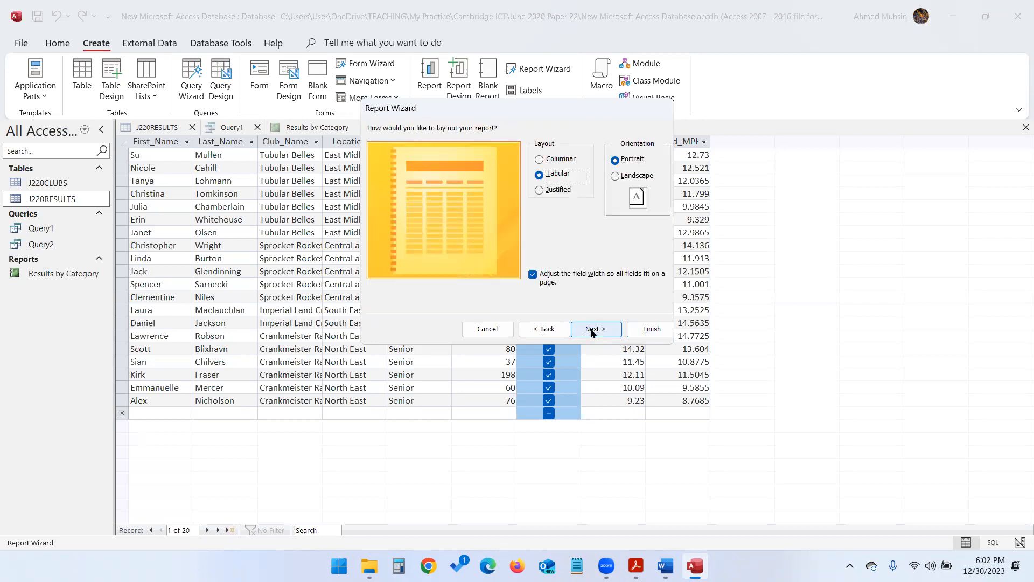
Check the required layout and page orientation in the exam paper, then keep the Tabular layout and set the orientation to Landscape
key("alt+Tab")
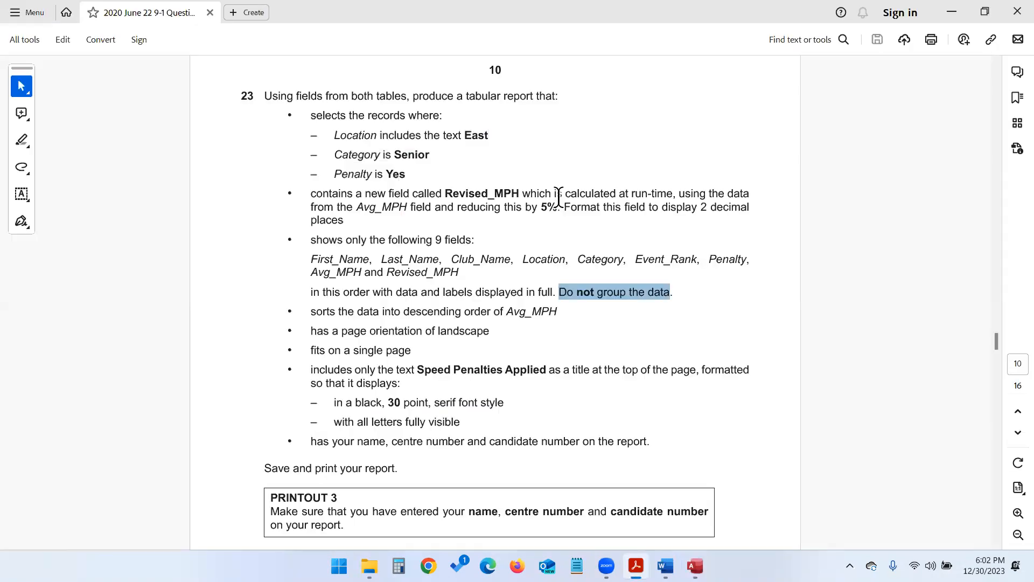
double_click(479, 95)
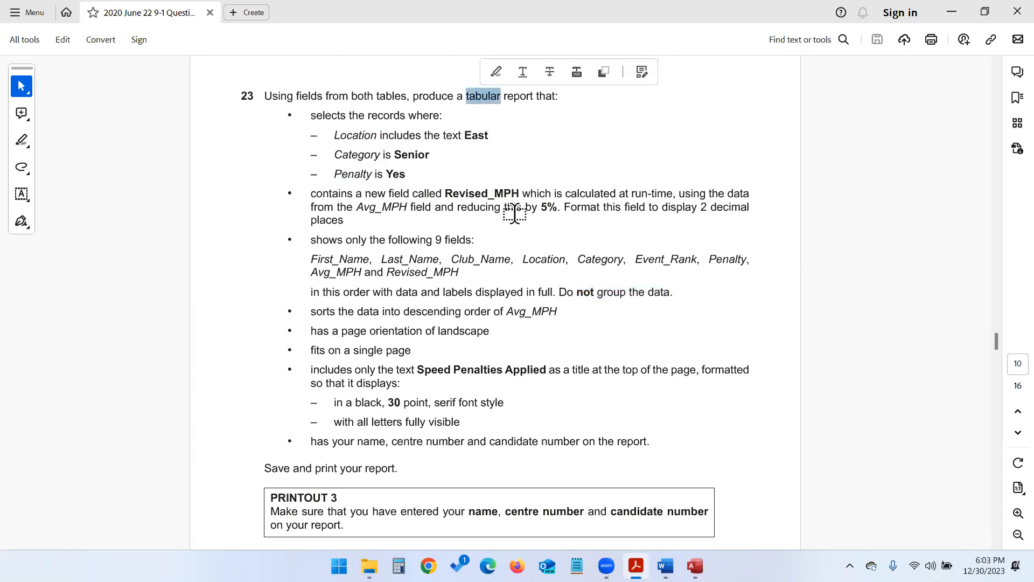
key("alt+Tab")
key("alt+Tab")
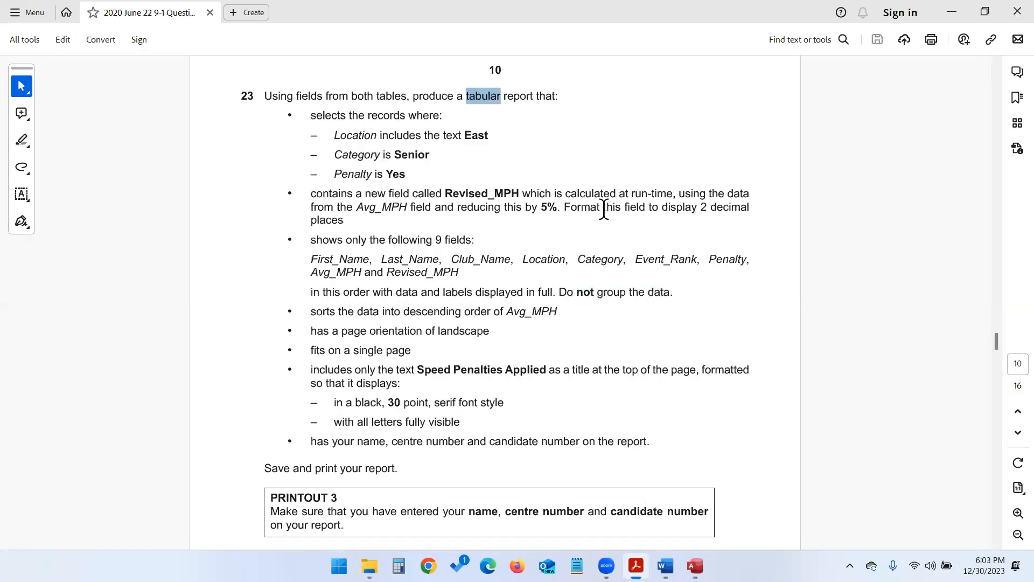
double_click(462, 331)
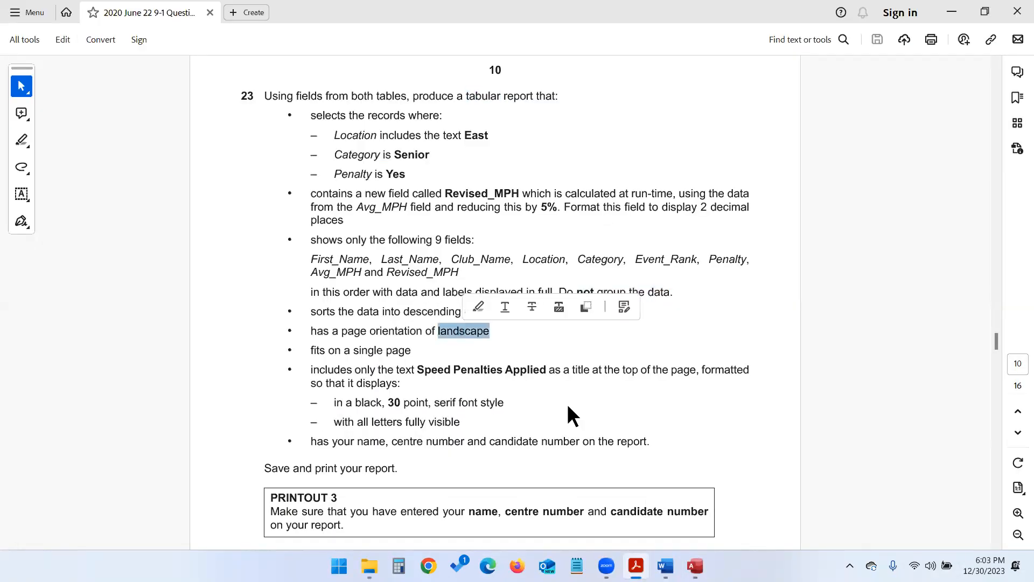
key("alt+Tab")
left_click(635, 176)
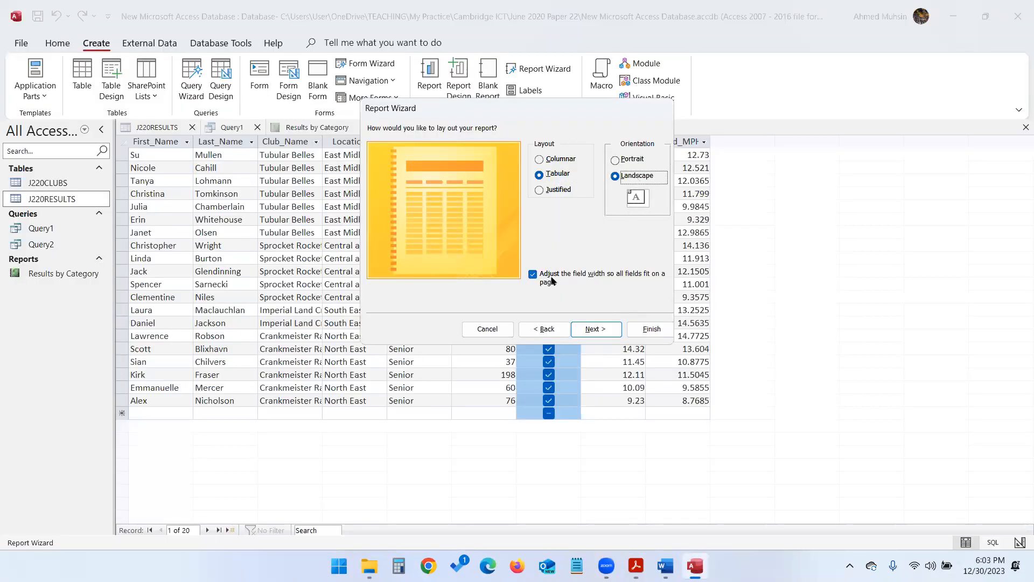
Check the single-page requirement in the exam paper and continue to the report title with the field width adjustment kept on
key("alt+Tab")
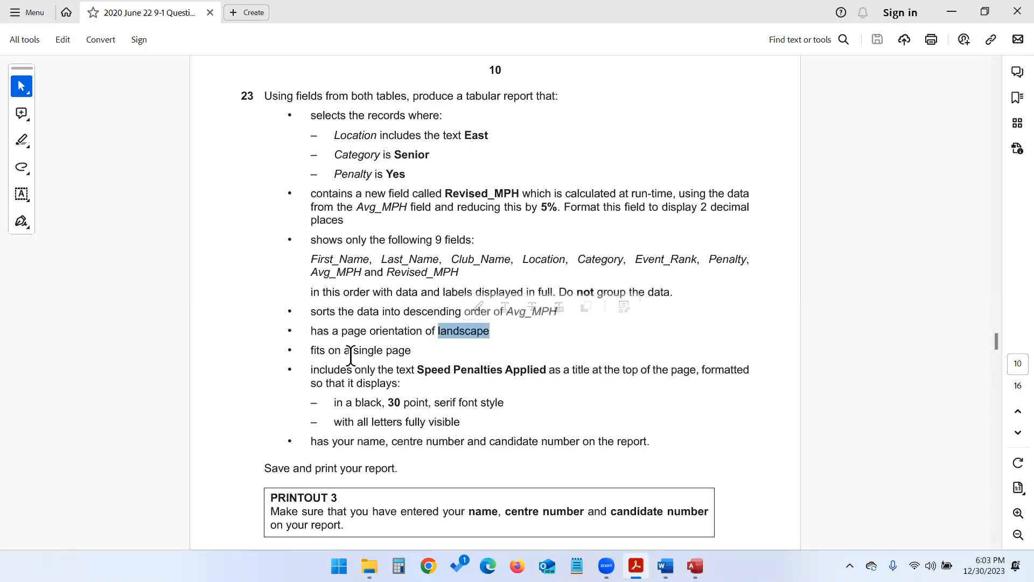
left_click_drag(329, 350, 415, 350)
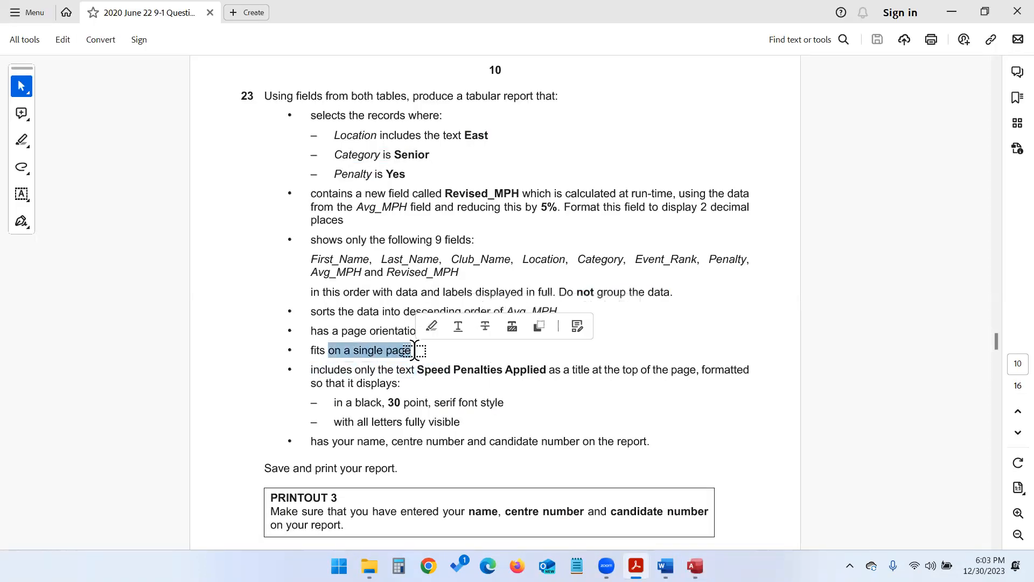
key("alt+Tab")
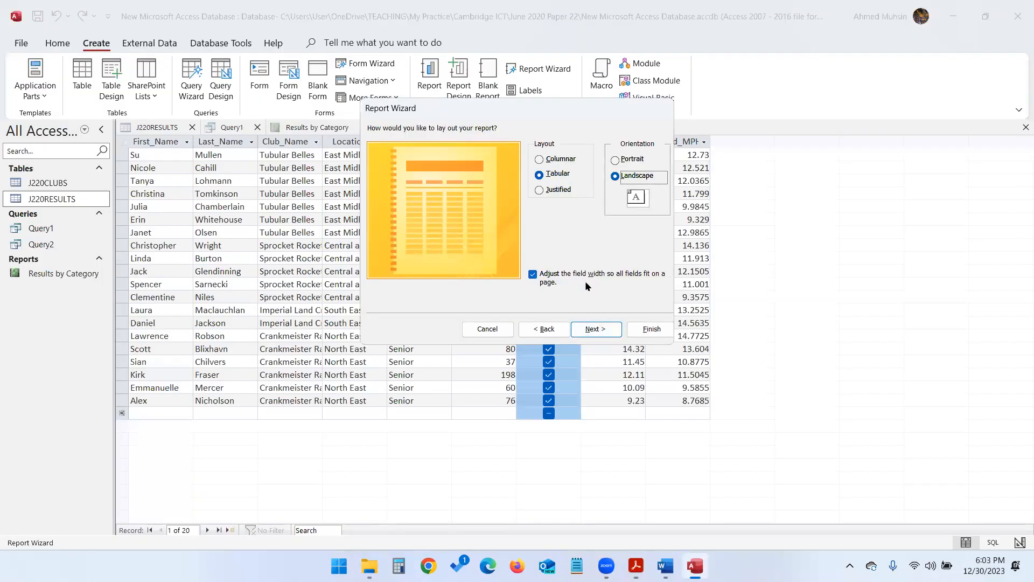
left_click(600, 330)
Check the required title in the exam paper, title the report Speed Penalties Applied, and finish the wizard with the report previewed
double_click(520, 145)
left_click(520, 145)
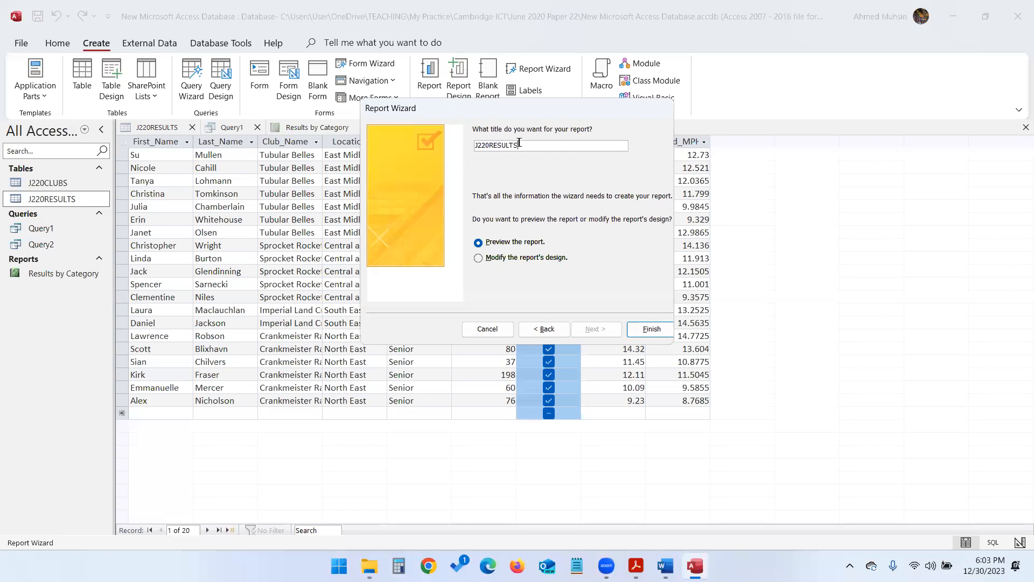
left_click_drag(520, 145, 467, 143)
key("alt+Tab")
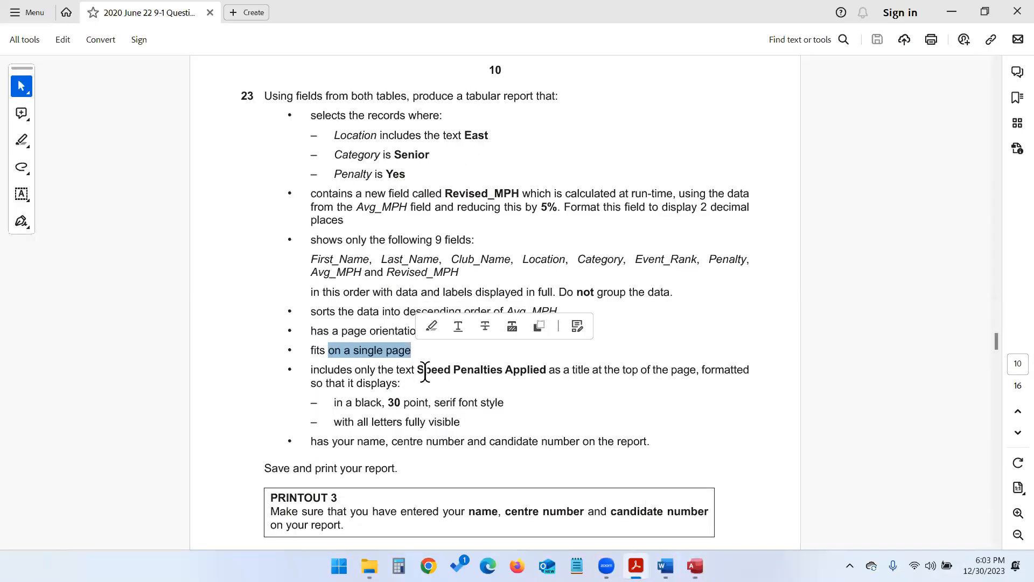
left_click_drag(419, 370, 538, 374)
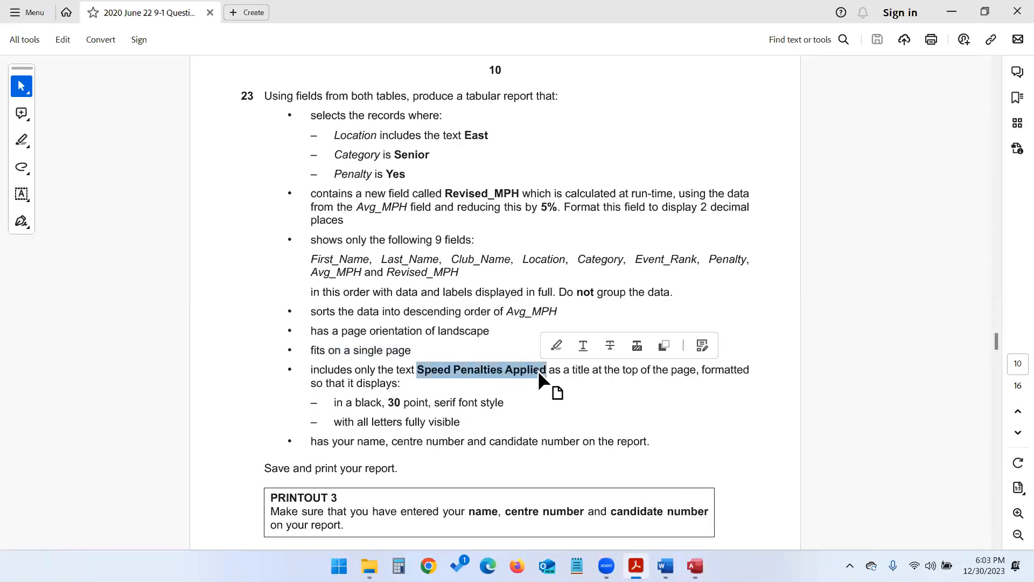
key("alt+Tab")
type("Sp")
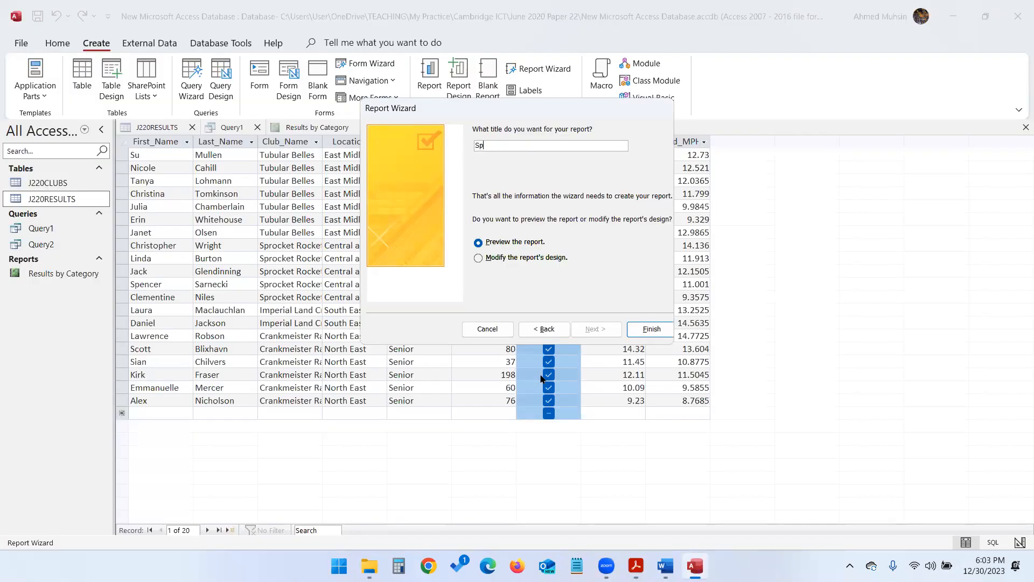
type("eed Penalties Applied")
left_click(643, 328)
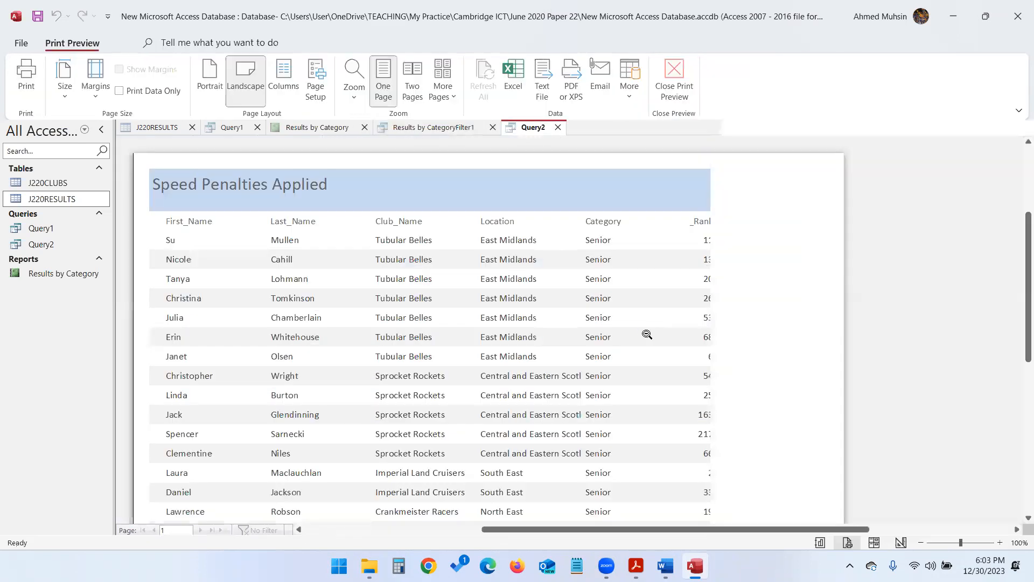
Check the sort requirement in the exam paper, then switch the report from print preview to Report View and open an advanced filter/sort for it
key("alt+Tab")
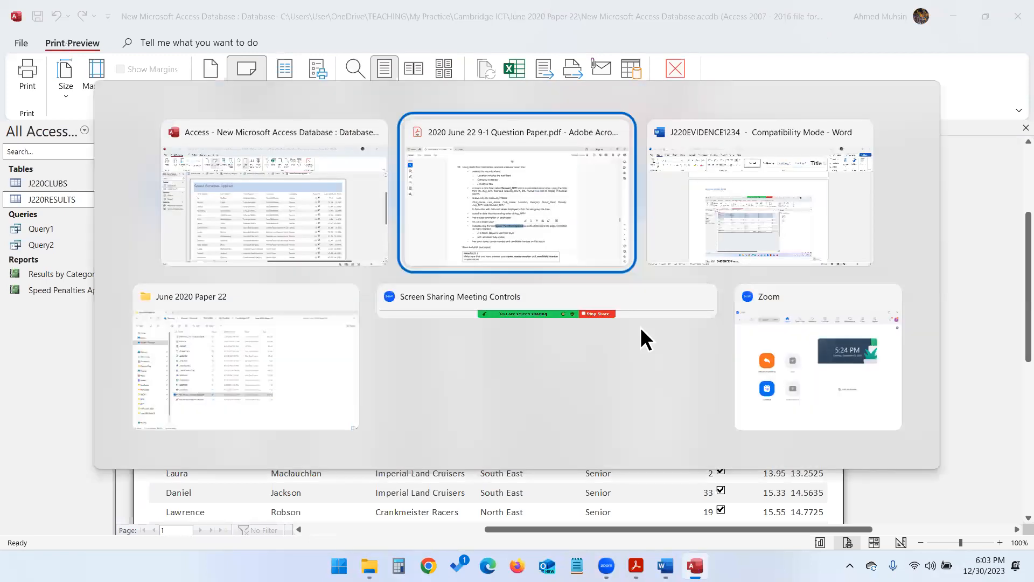
left_click_drag(309, 115, 408, 167)
left_click_drag(316, 194, 402, 226)
left_click(402, 226)
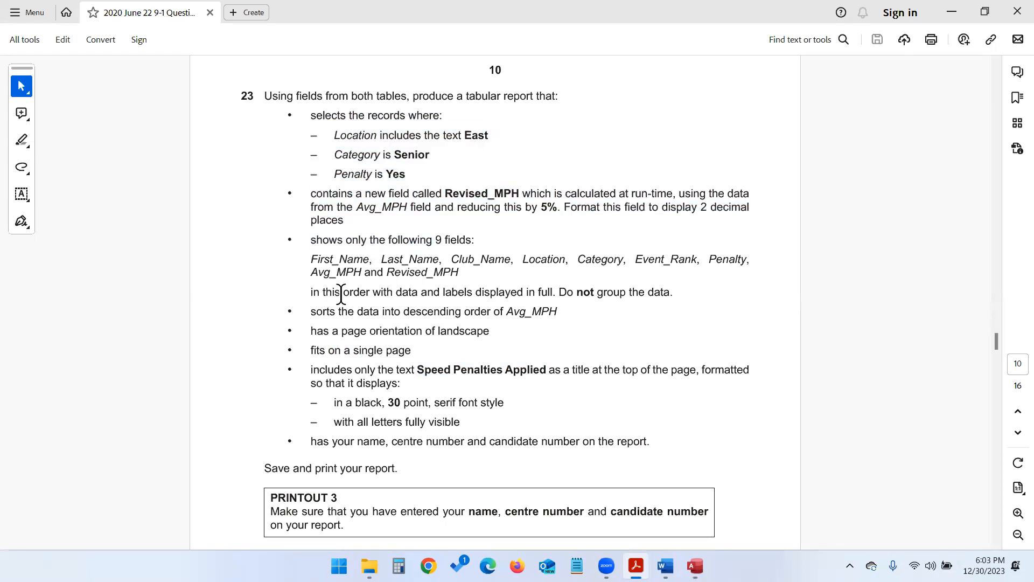
left_click_drag(403, 311, 525, 311)
key("alt+Tab")
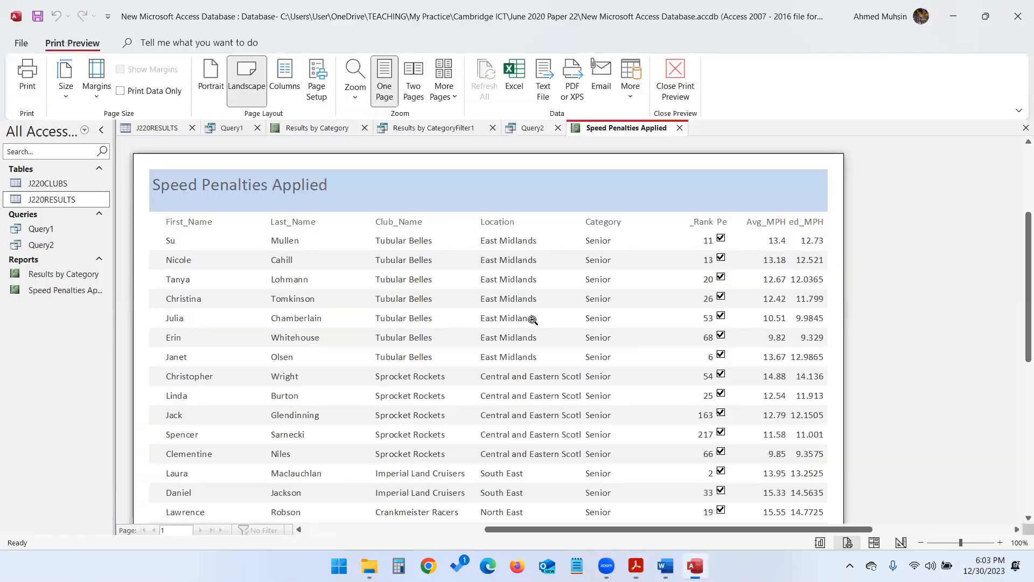
left_click(675, 81)
left_click(27, 95)
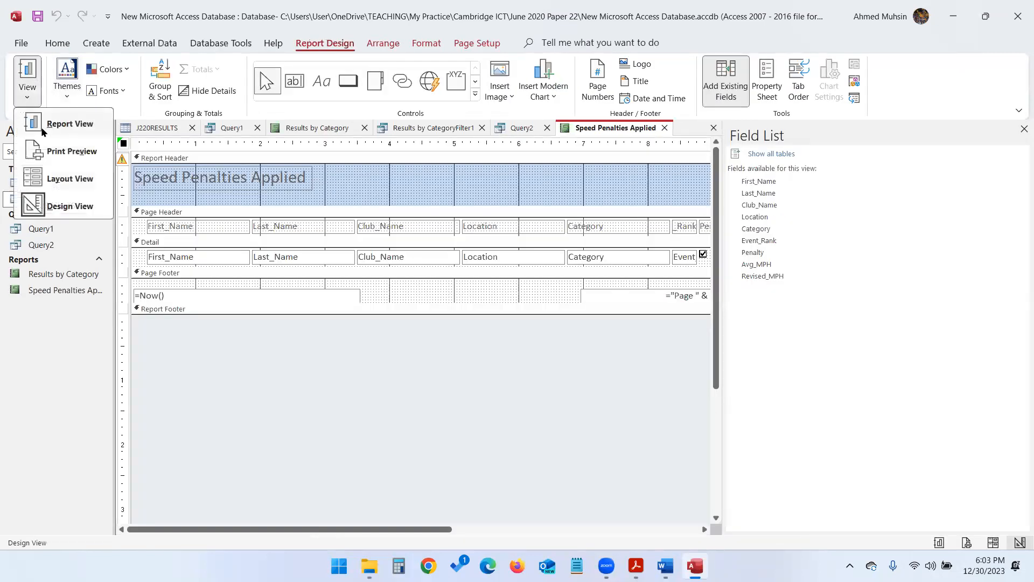
left_click(49, 123)
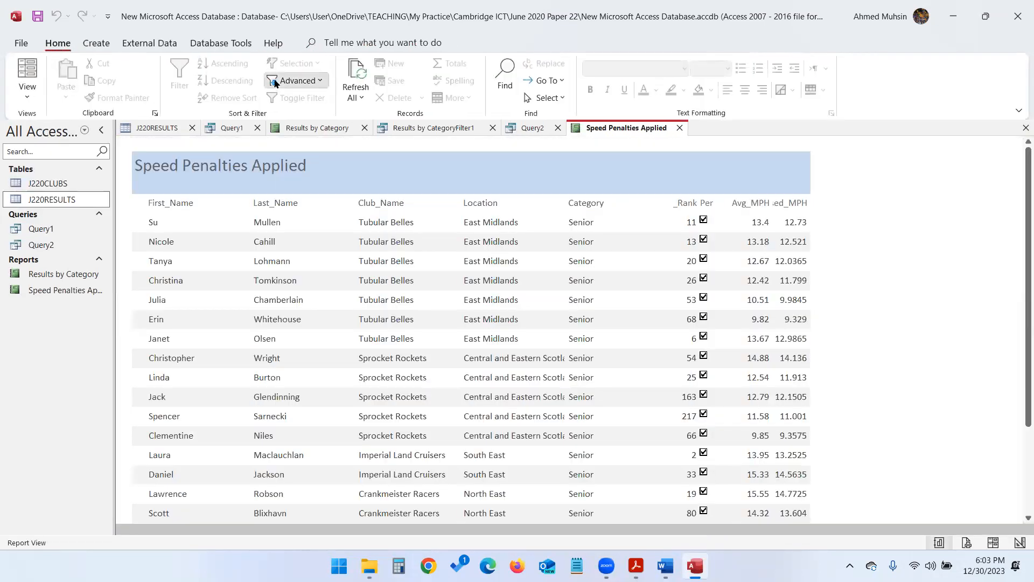
left_click(295, 80)
left_click(309, 159)
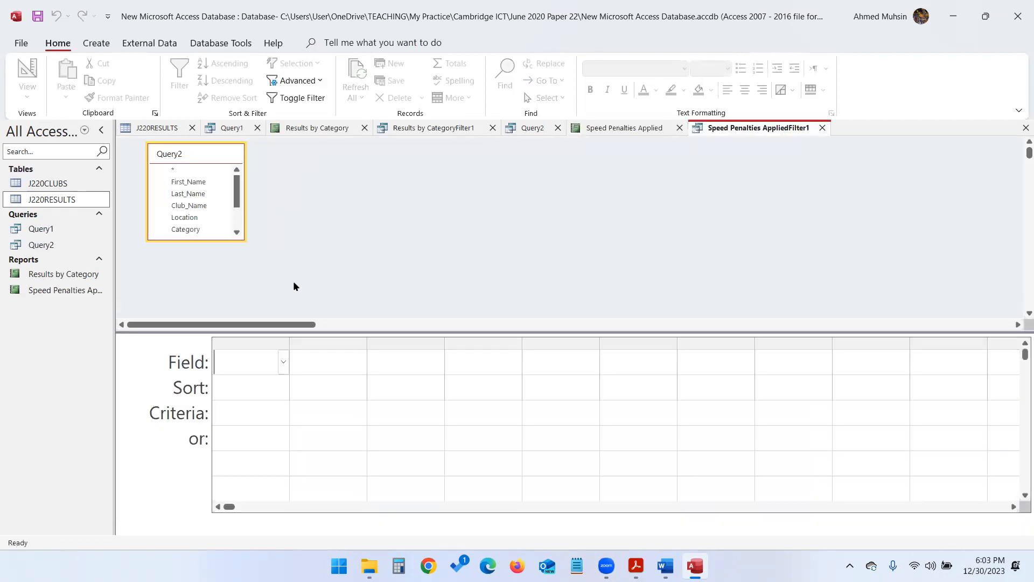
Recheck the sort order in the exam paper, then sort the report by Avg_MPH in Descending order and apply the sort
key("alt+Tab")
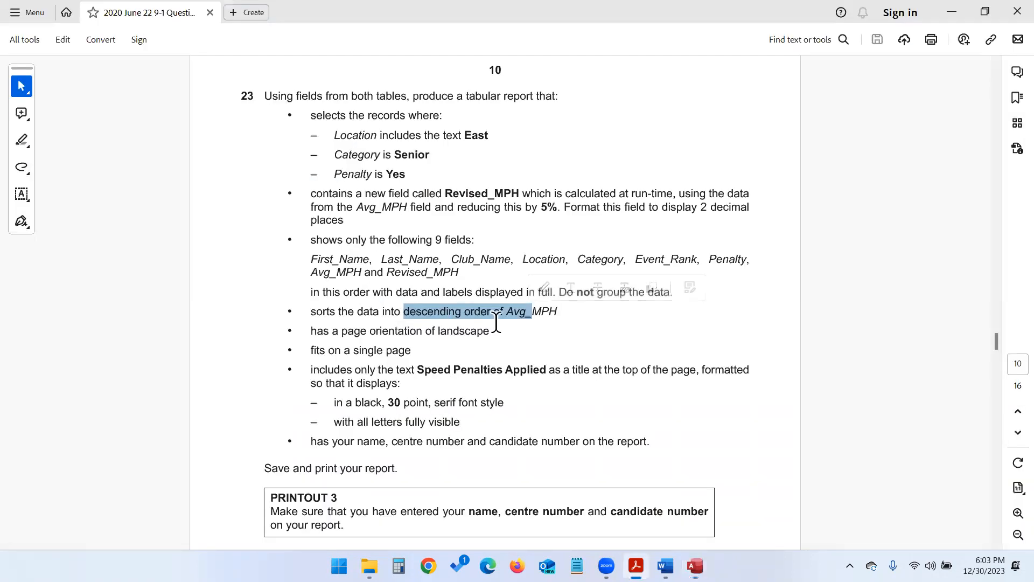
key("alt+Tab")
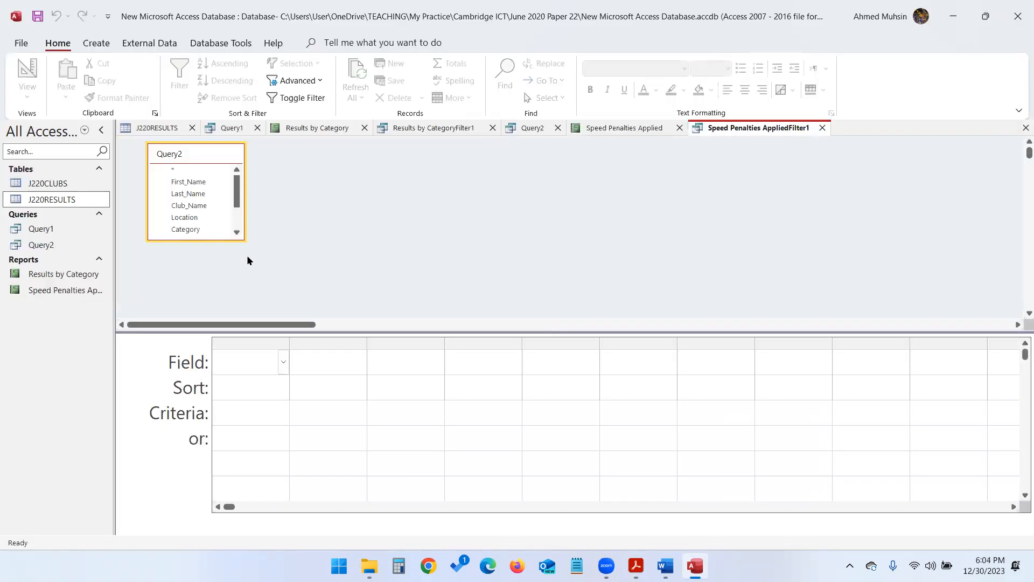
left_click_drag(229, 239, 229, 283)
double_click(194, 264)
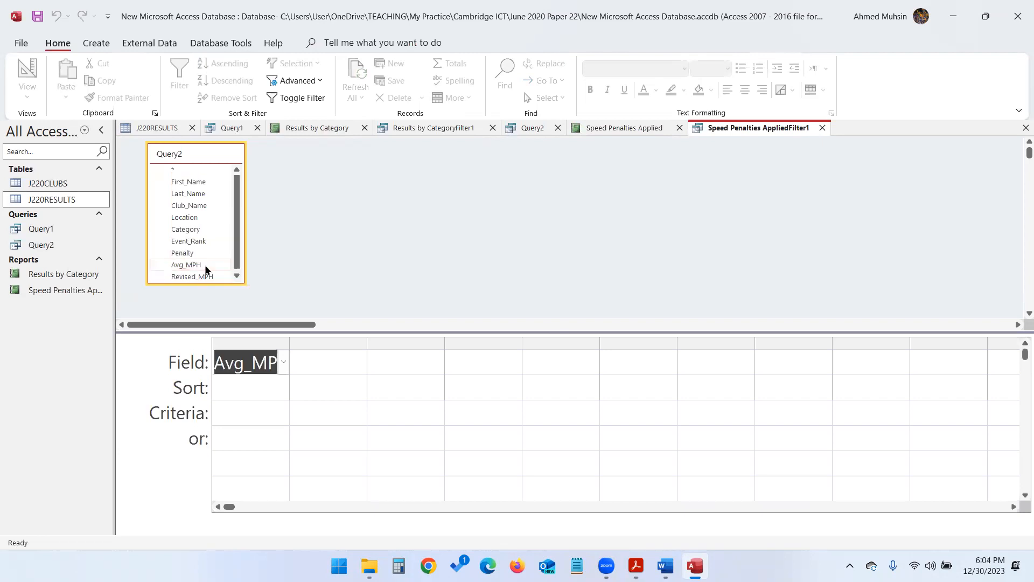
left_click(267, 387)
left_click(283, 388)
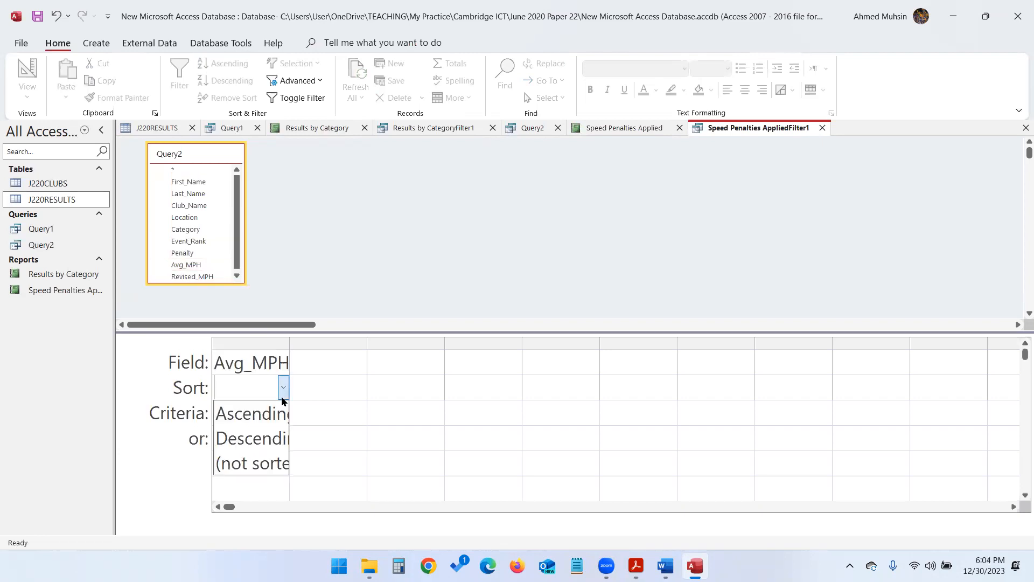
left_click(259, 437)
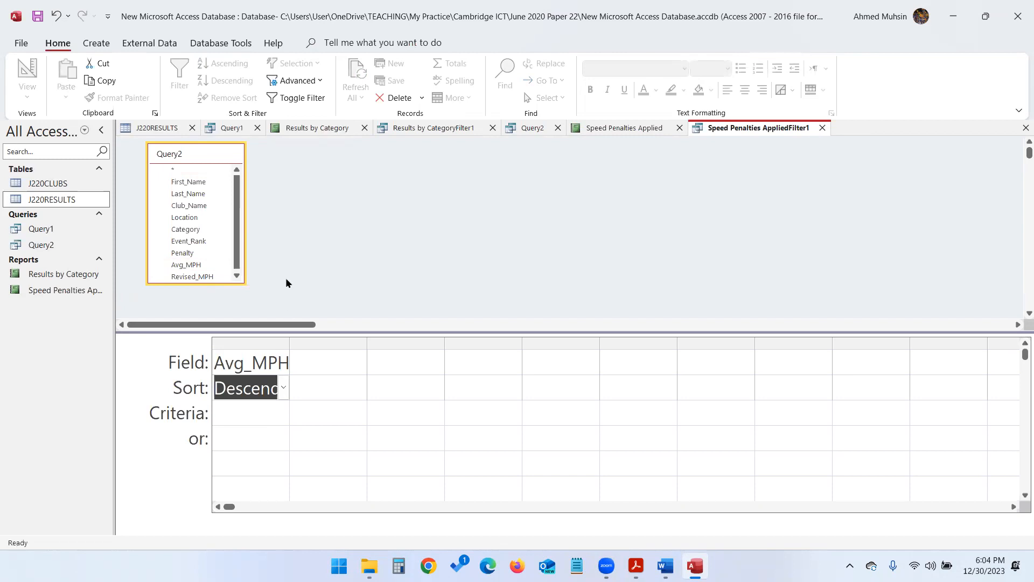
right_click(306, 179)
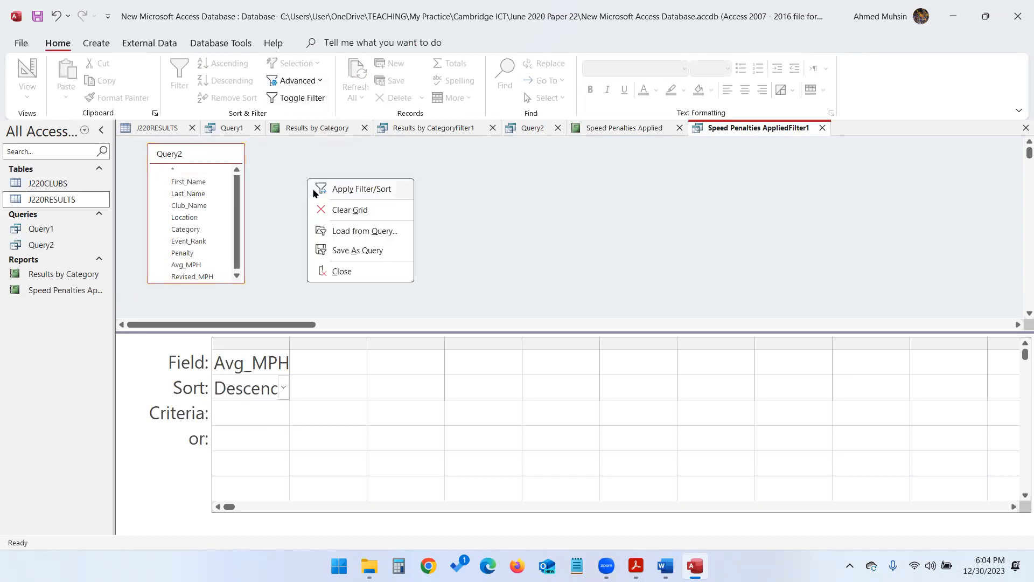
left_click(326, 189)
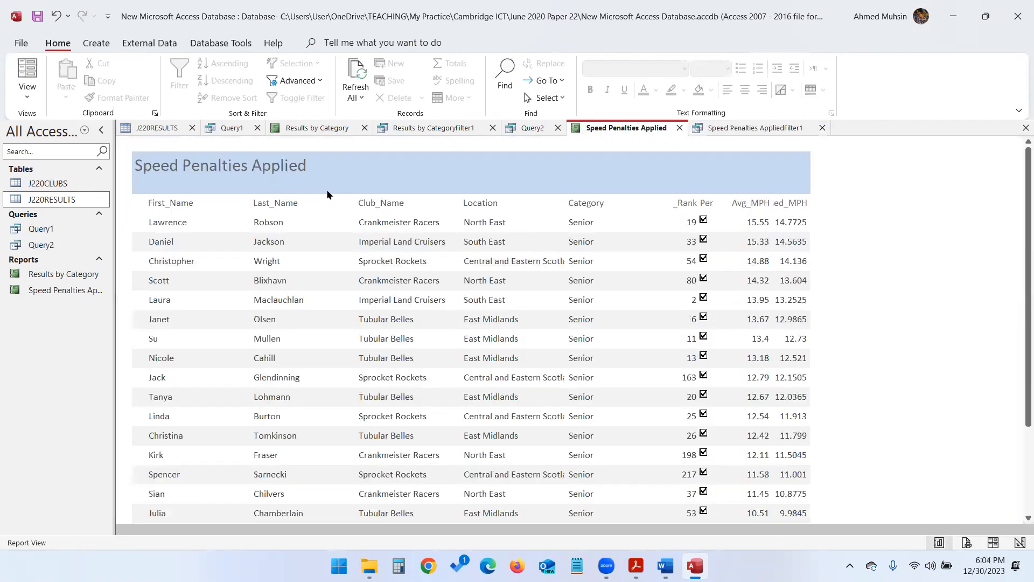
Check the orientation, single-page and title formatting requirements in the exam paper, then open the report in Design View
key("alt+Tab")
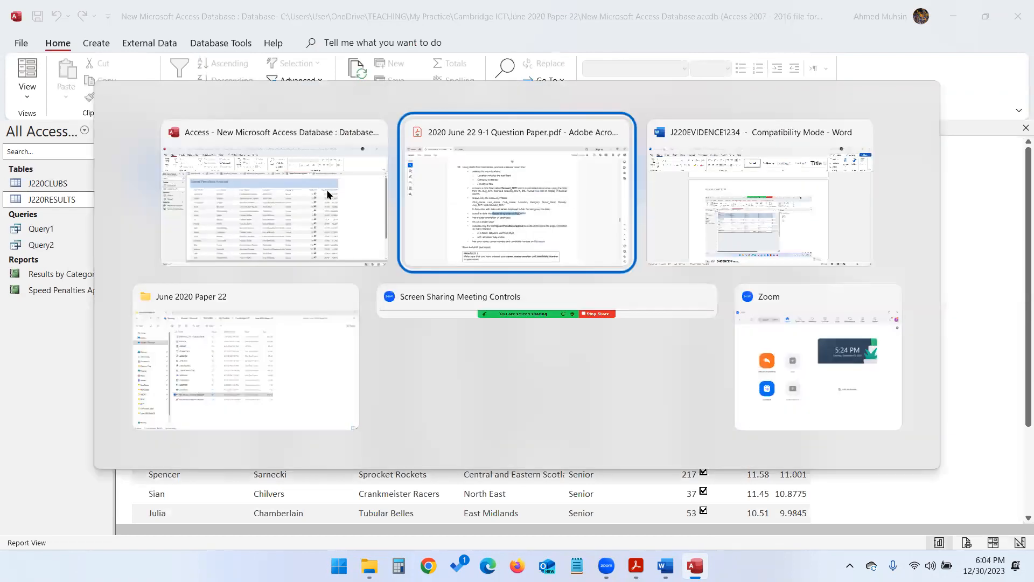
left_click_drag(341, 331, 482, 334)
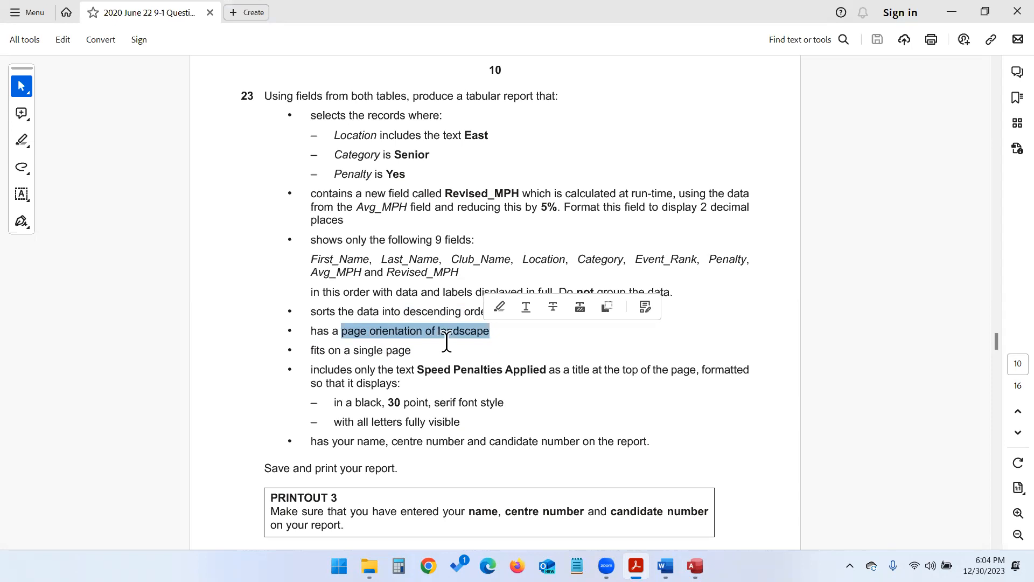
left_click(361, 354)
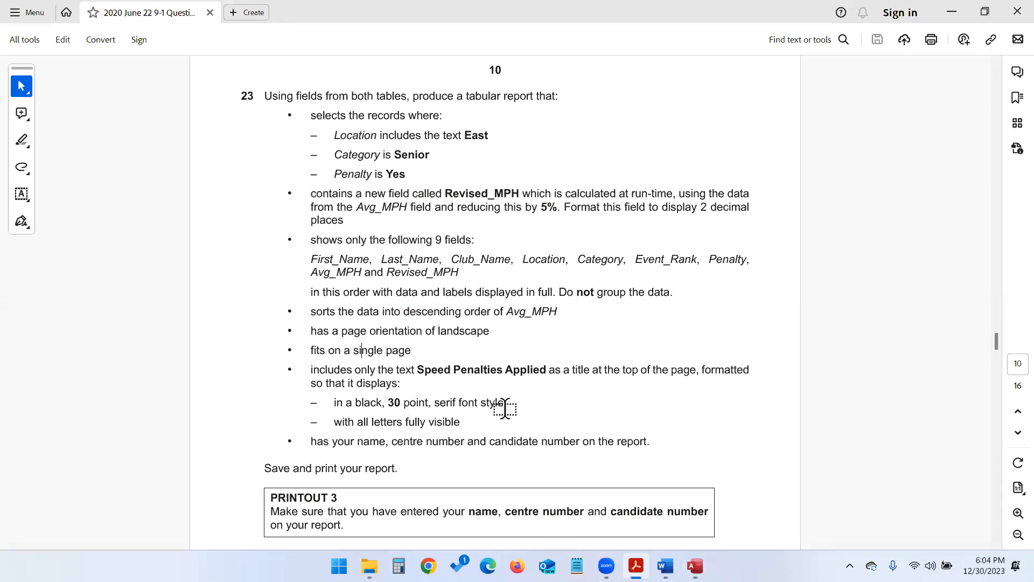
key("alt+Tab")
left_click(31, 98)
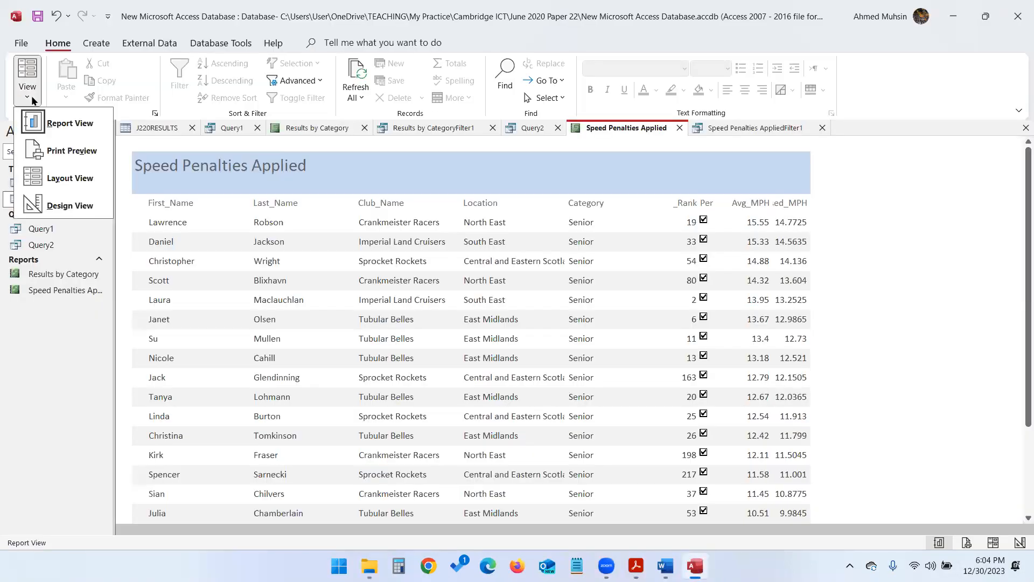
left_click(48, 201)
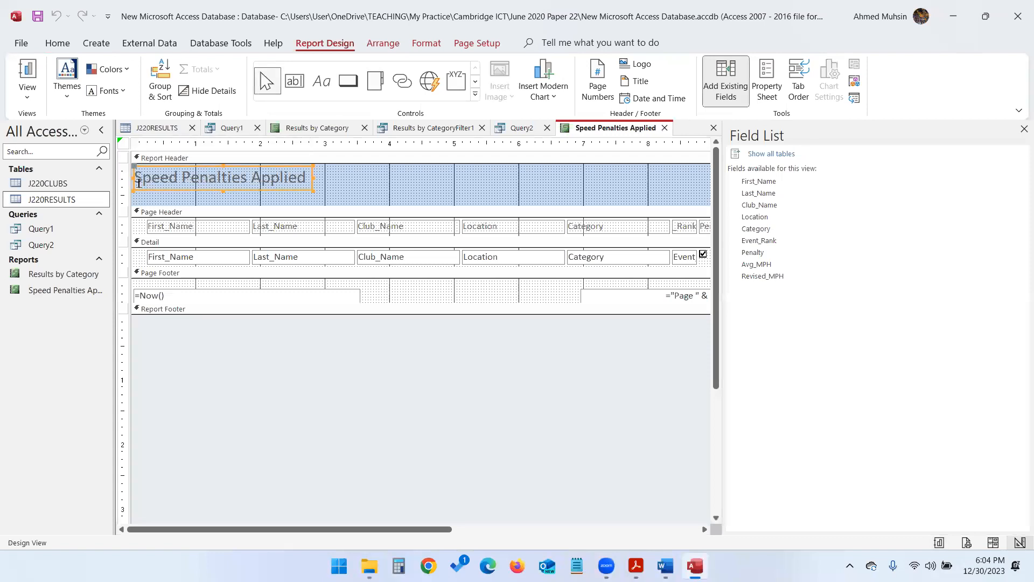
Format the report title in black at 30 points and enlarge its label in width and height so all letters fit
left_click(135, 180)
left_click_drag(135, 180, 310, 179)
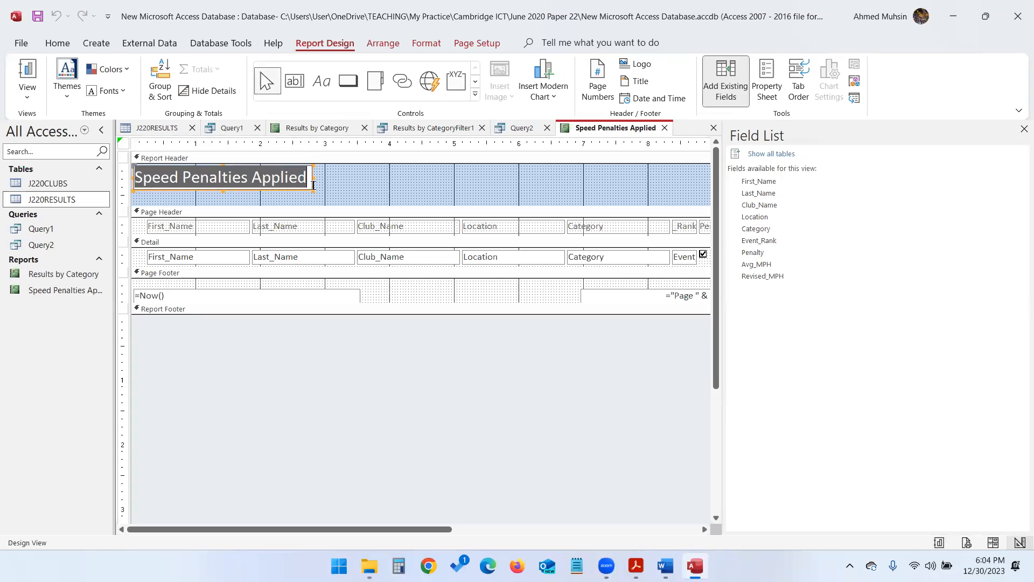
left_click(426, 43)
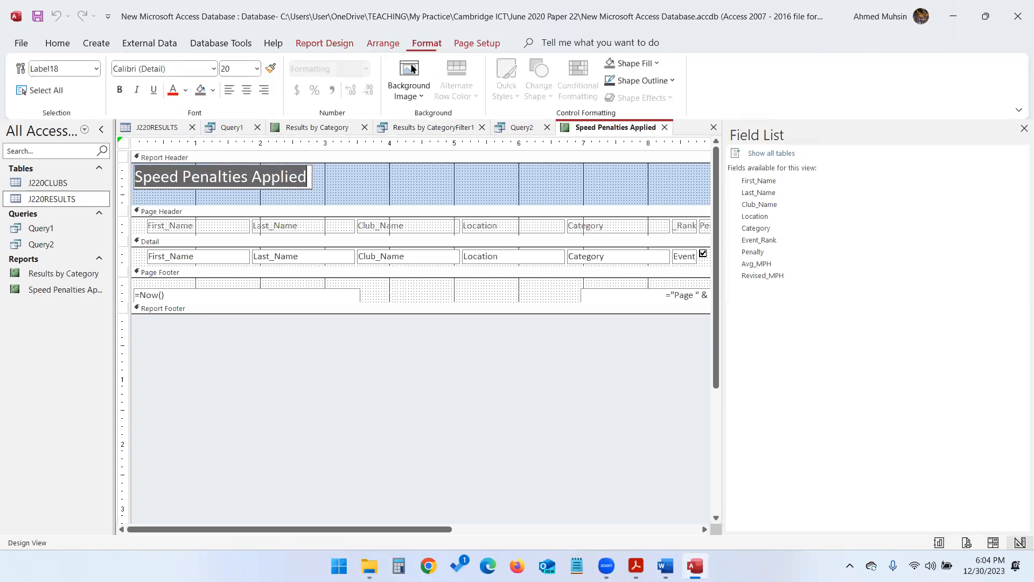
left_click(185, 90)
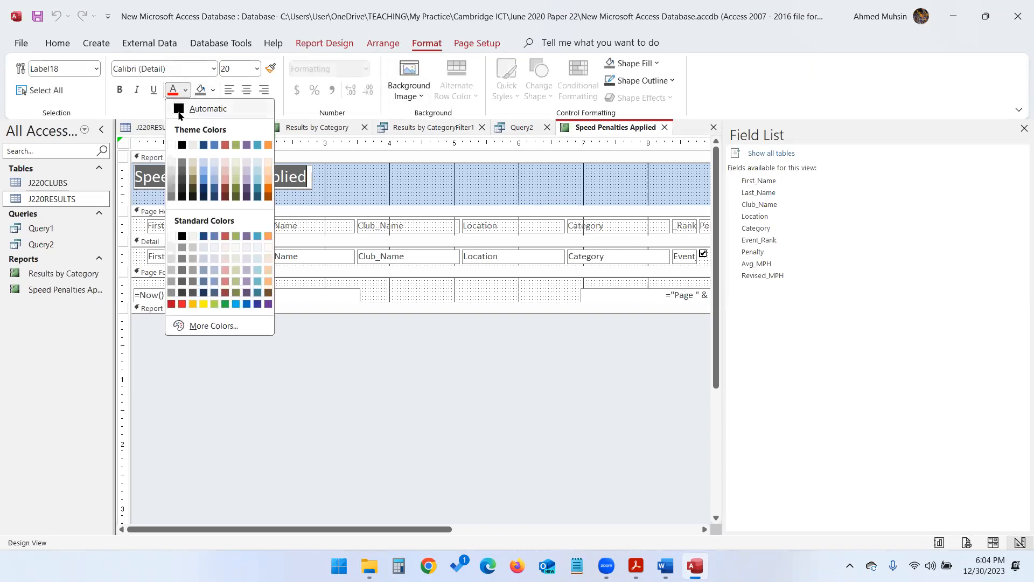
left_click(180, 110)
type("30")
key("Return")
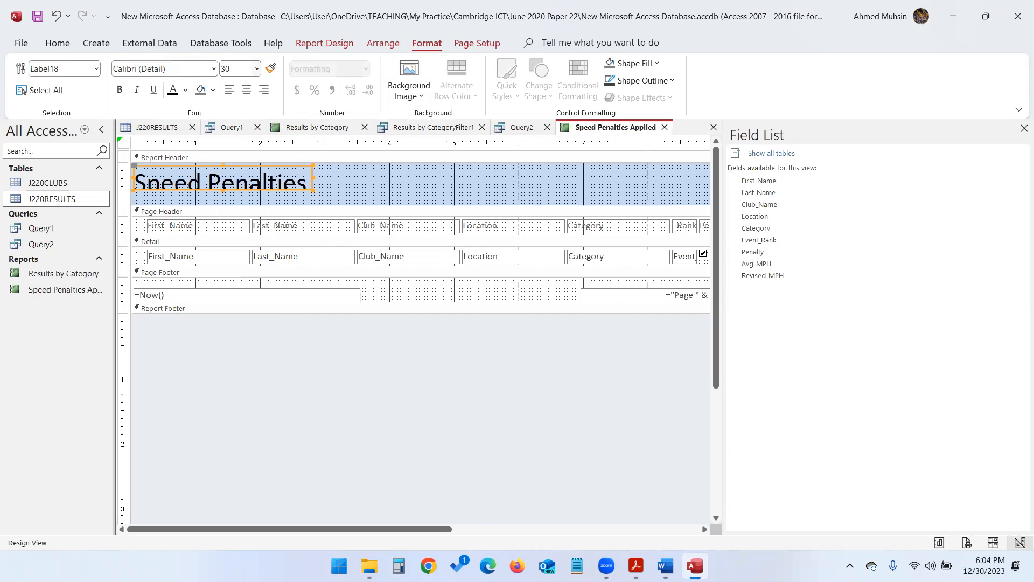
left_click_drag(312, 176, 428, 178)
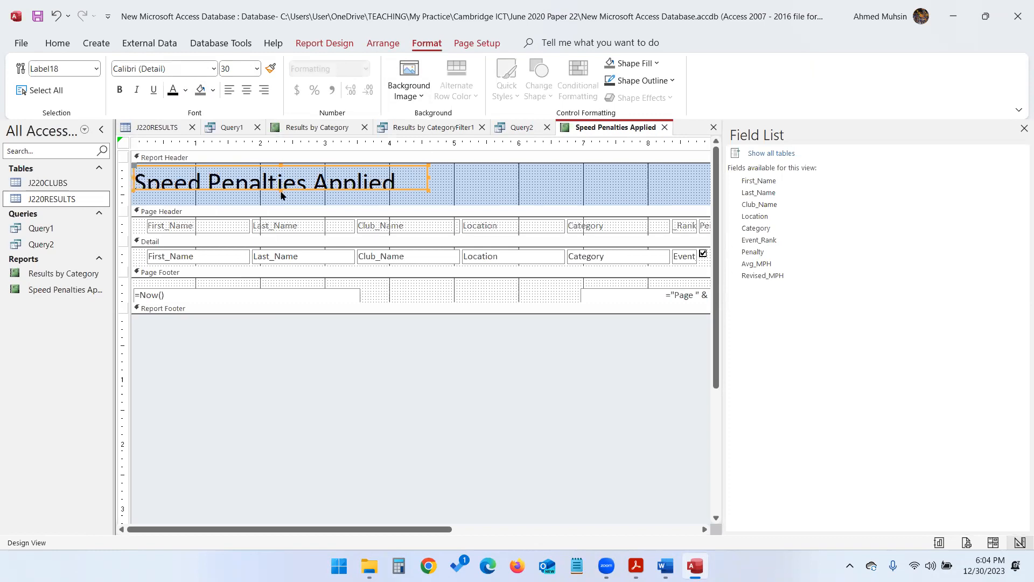
left_click_drag(278, 189, 281, 203)
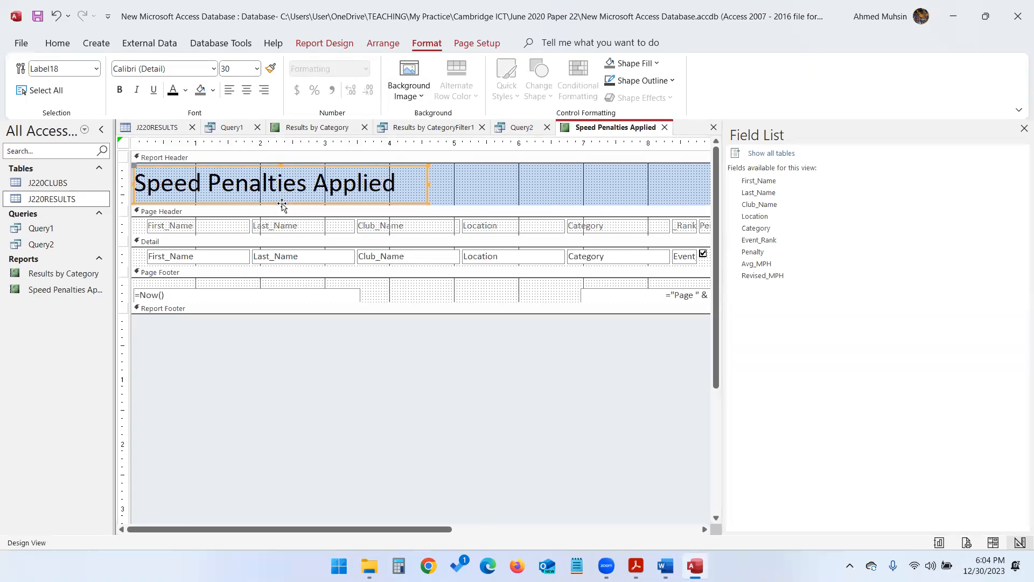
Check the exam paper, then heighten the page footer and add a label there with the candidate's name, centre number and candidate number
key("alt+Tab")
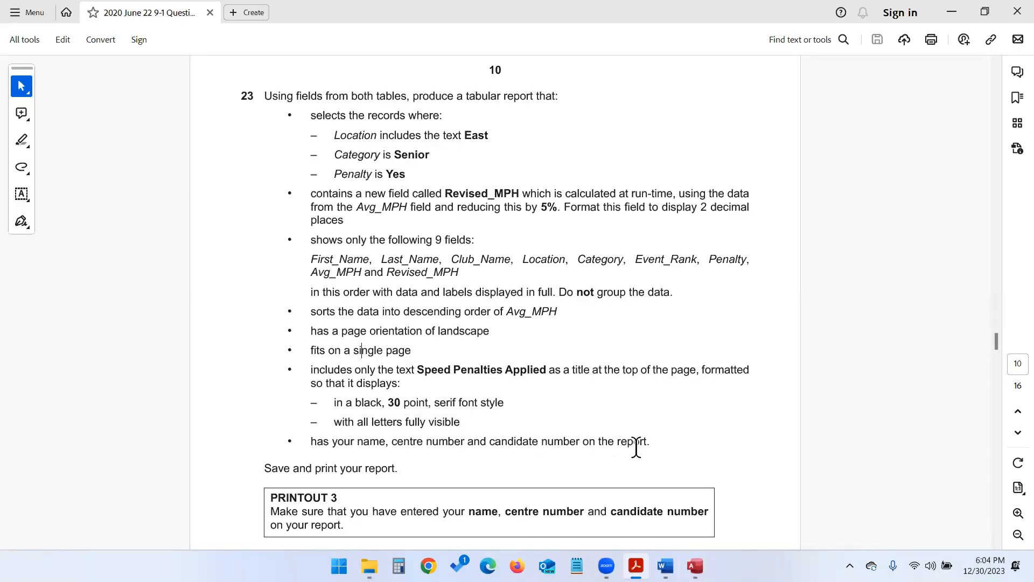
key("alt+Tab")
left_click_drag(362, 302, 374, 346)
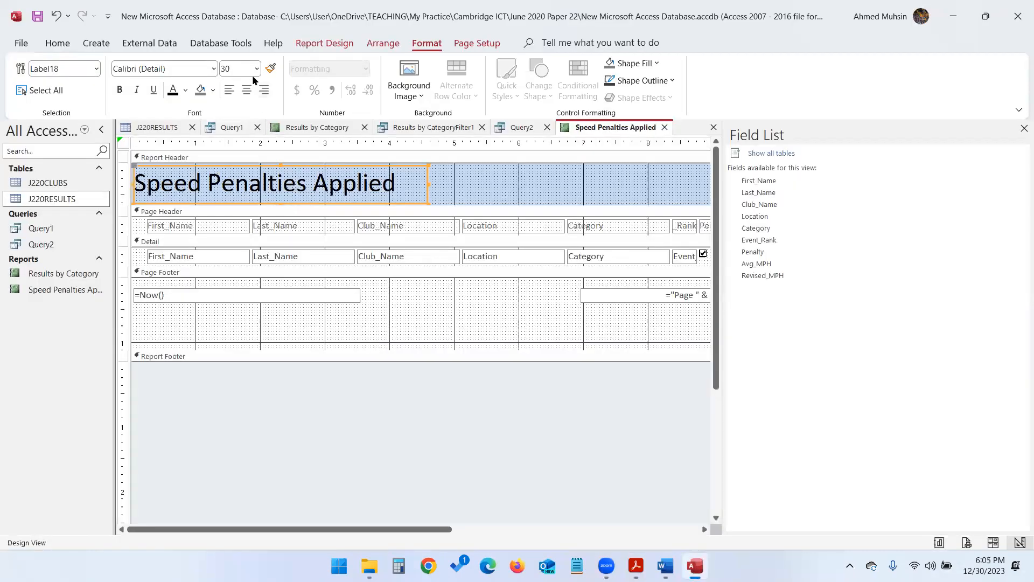
left_click(331, 43)
left_click(326, 86)
left_click_drag(322, 310, 550, 337)
type("Ahmed 1234 1234")
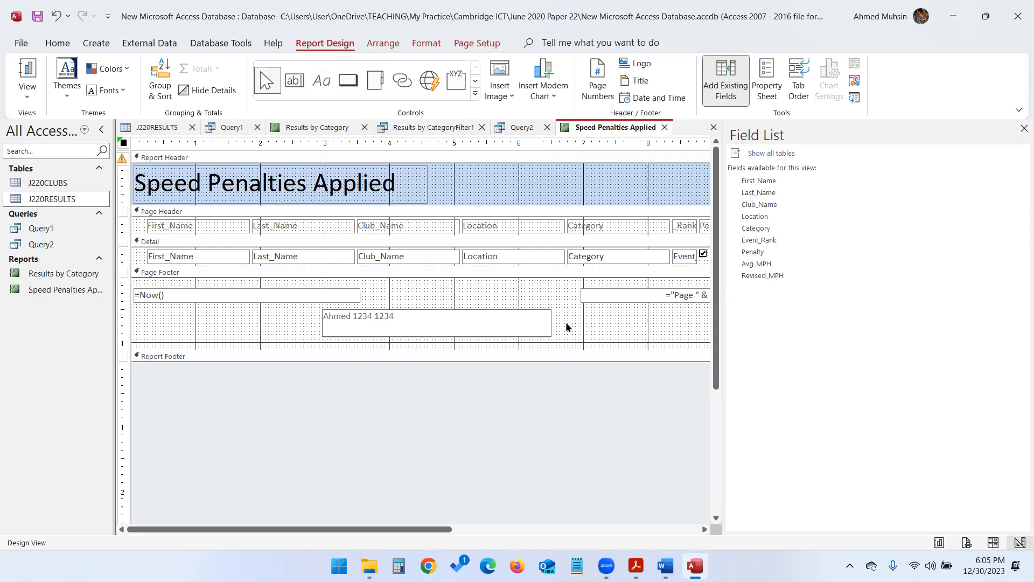
Switch the report to Layout View and close the Field List
left_click(38, 86)
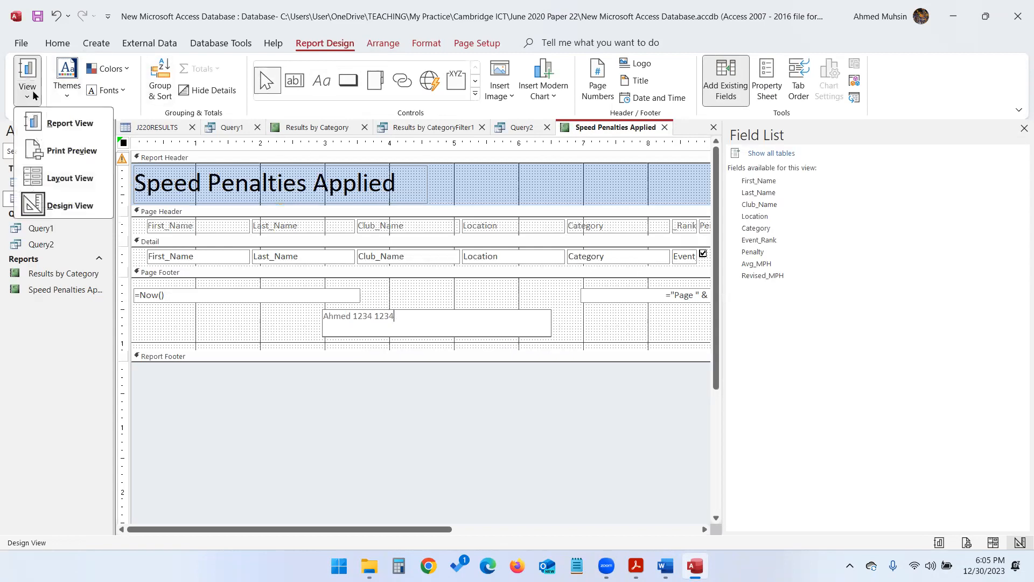
left_click(54, 175)
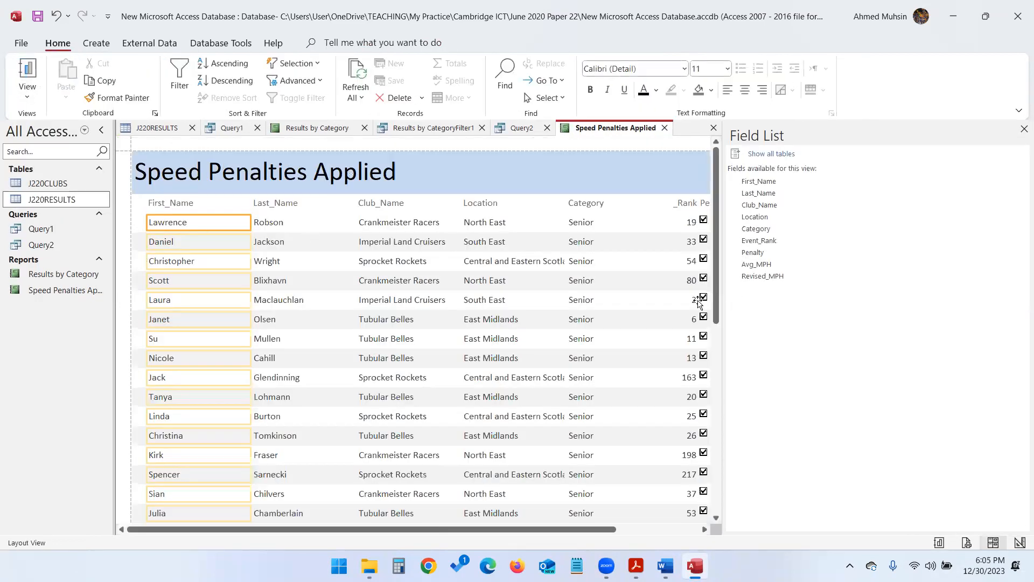
left_click(1023, 130)
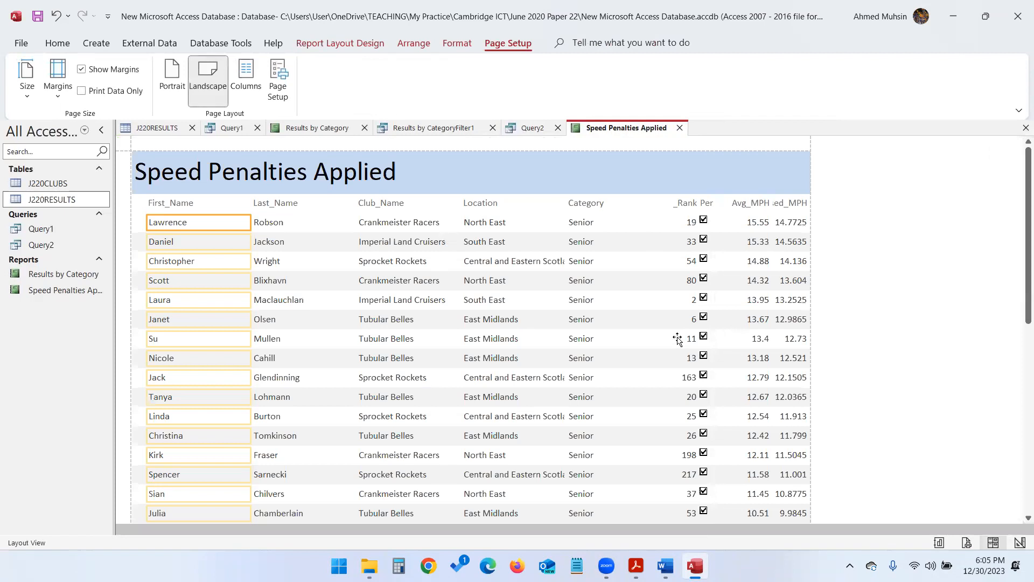
Widen the Revised_MPH heading to show more of its text and the Event_Rank heading to show its full name
left_click(782, 207)
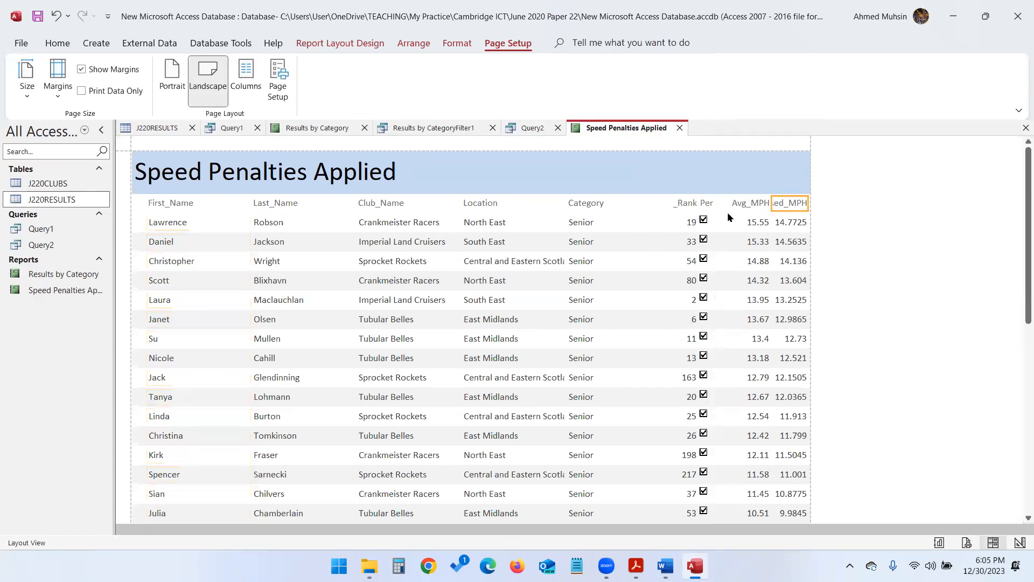
left_click(761, 204)
left_click(680, 204)
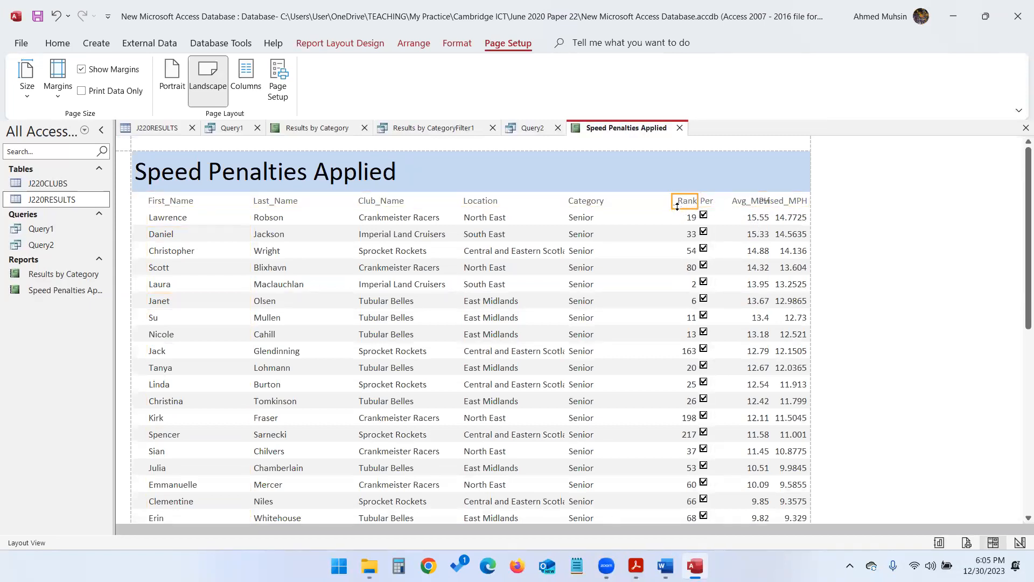
left_click_drag(672, 202, 649, 204)
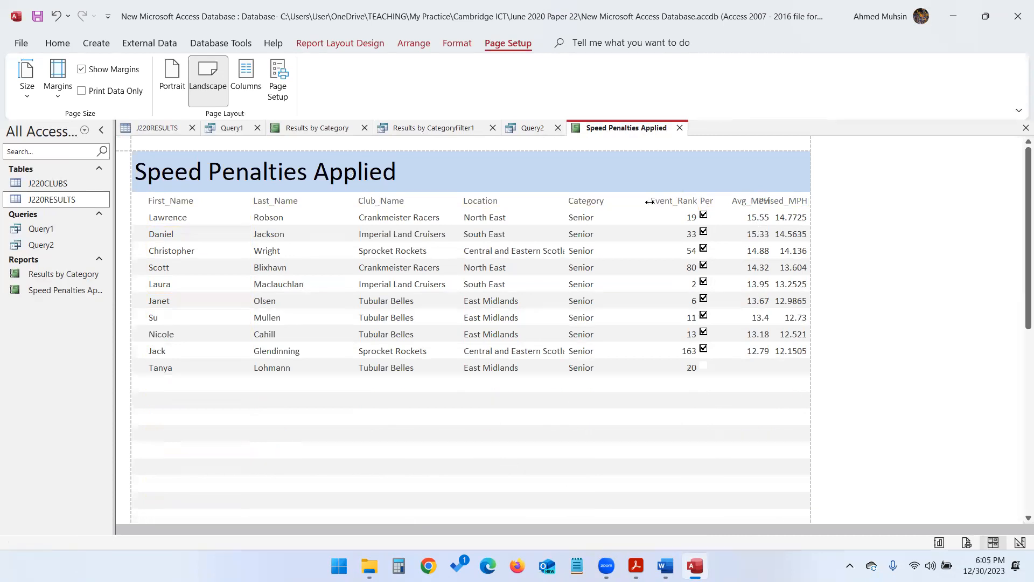
left_click(642, 203)
left_click_drag(641, 203, 639, 203)
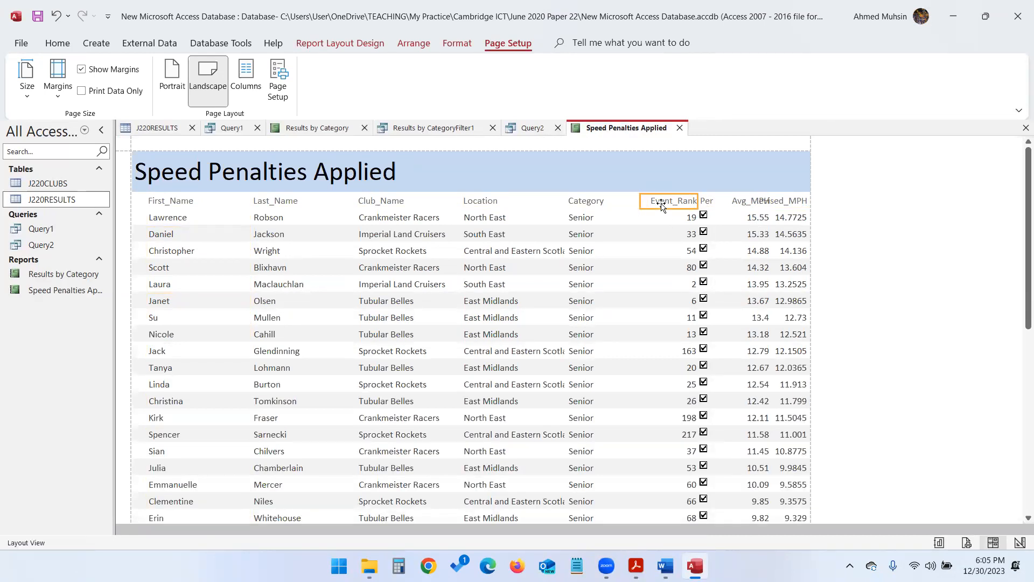
Move the Event_Rank heading and its values together toward the Category column
left_click(688, 221, "shift")
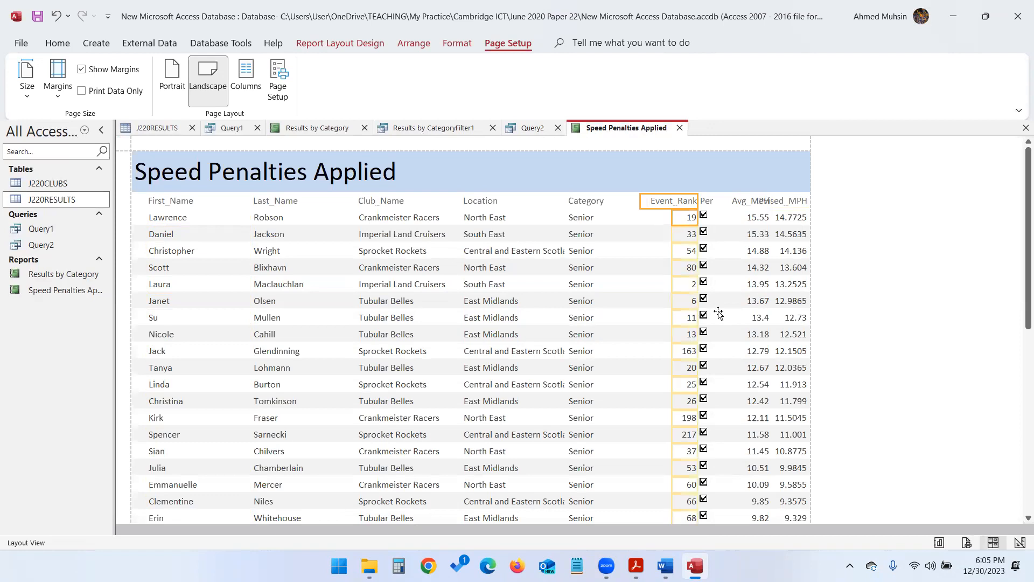
key("Left")
key("Left")
key("Left")
key("shift+Right")
Widen the Penalty heading to show its full name, then move it and its check boxes toward Event_Rank
left_click(703, 202)
left_click_drag(700, 200, 678, 201)
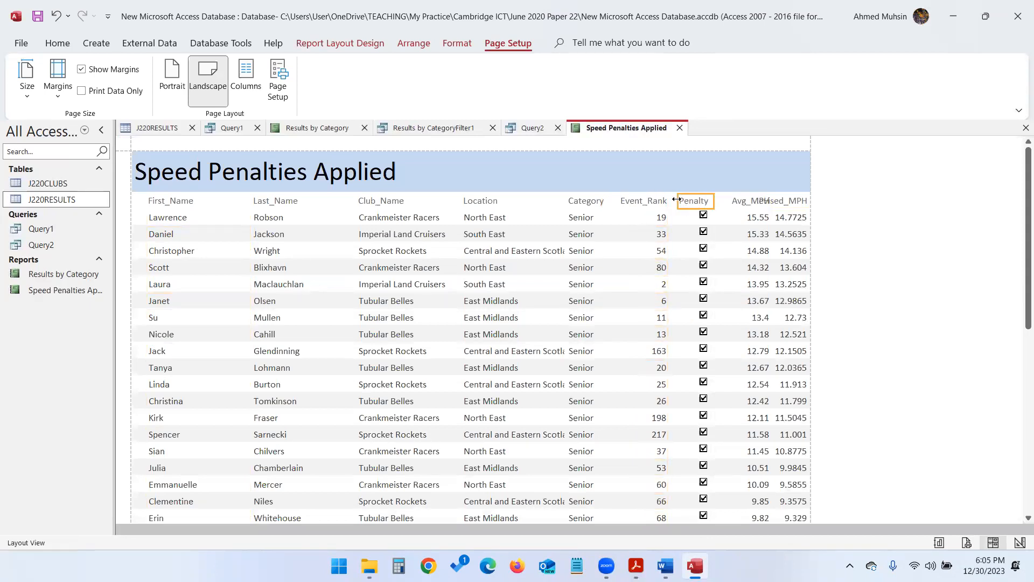
left_click(702, 215)
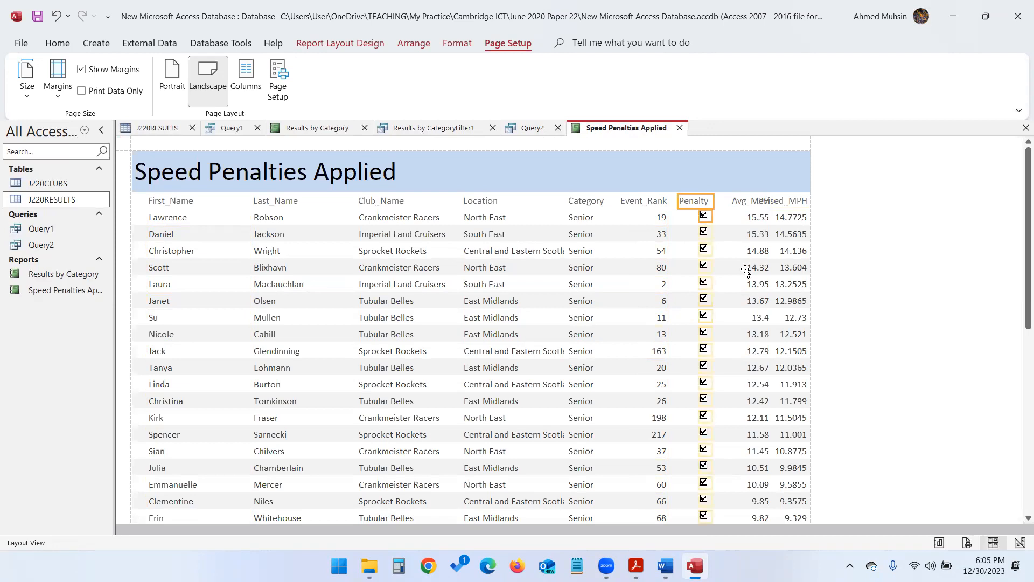
key("Left")
key("Left")
key("Left")
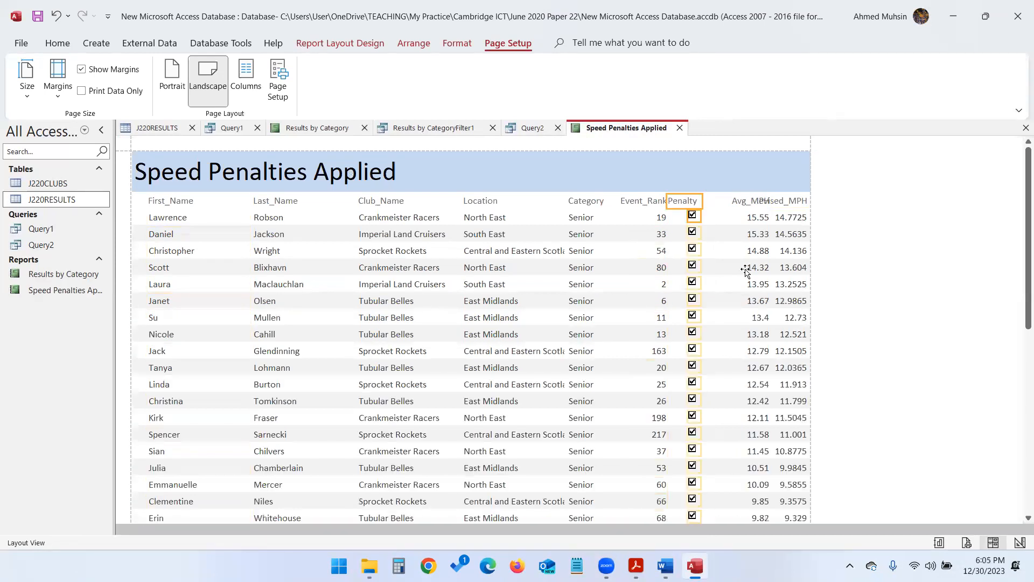
Move the Avg_MPH heading and values toward the Penalty column, clear of the Revised_MPH heading
left_click(740, 201)
left_click(756, 218)
key("Left")
key("Left")
key("Left")
key("Left")
key("Left")
key("Left")
key("Left")
key("Left")
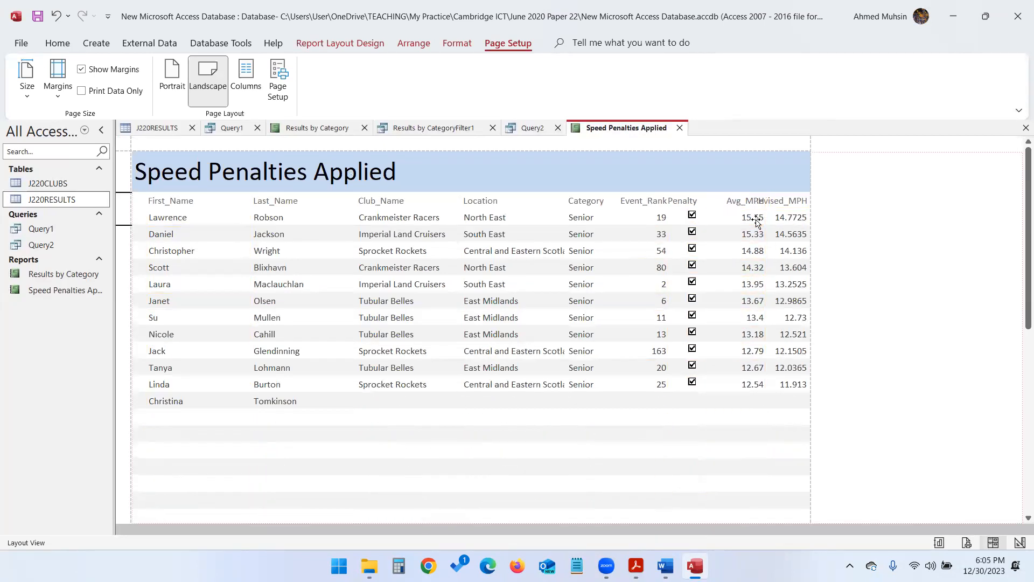
key("Right")
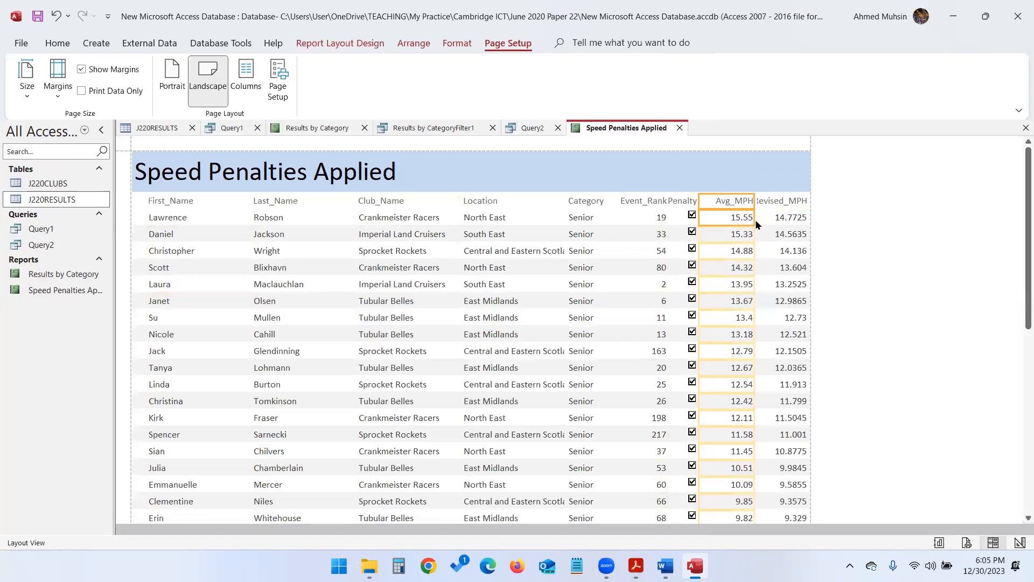
Widen the Revised_MPH heading to show its full name and shift the Avg_MPH heading and values slightly further toward Penalty
left_click(762, 200)
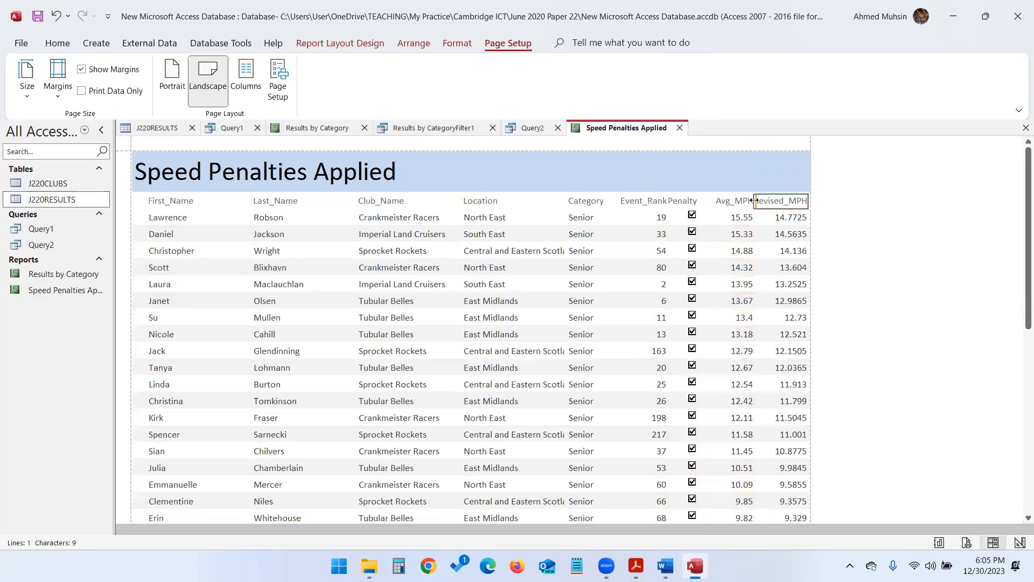
scroll(718, 306, "down", 2)
scroll(719, 306, "up", 2)
left_click(951, 267)
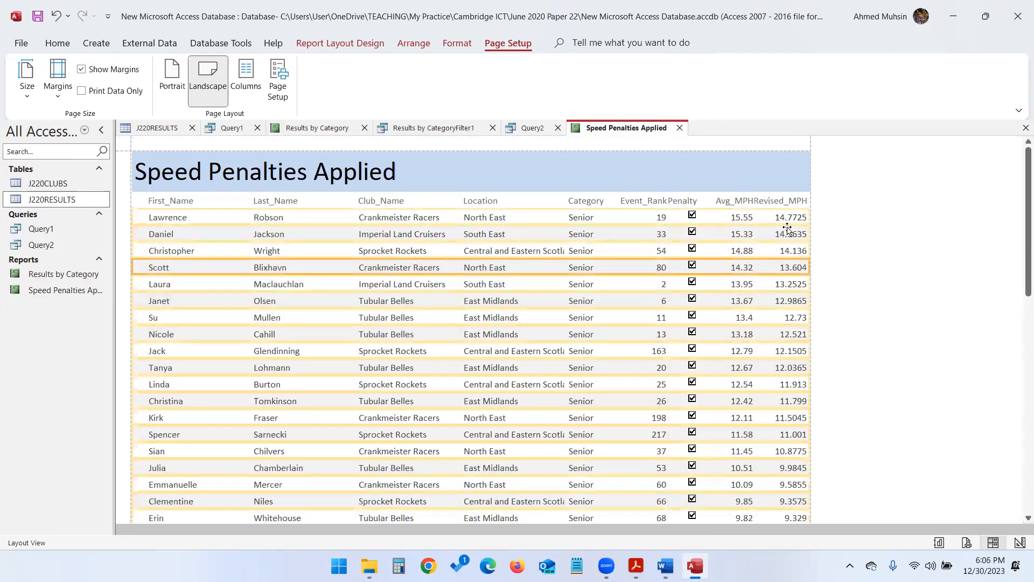
left_click(737, 202)
key("Left")
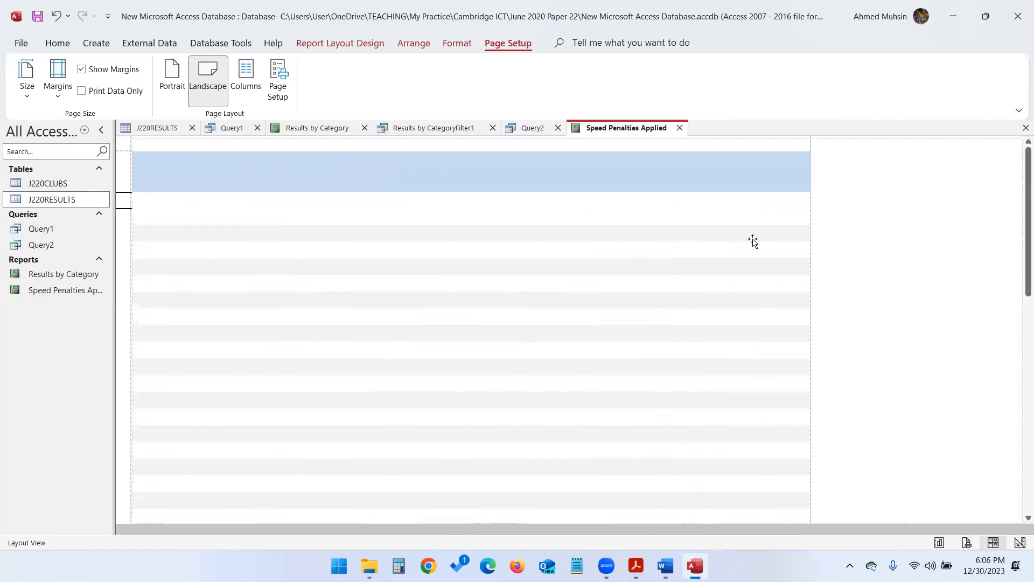
left_click(743, 233)
key("Left")
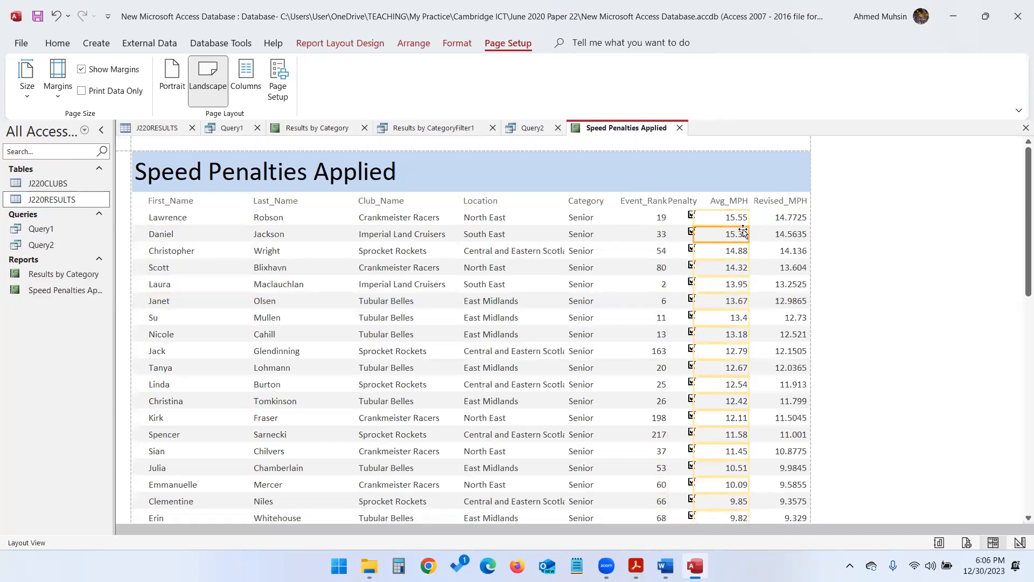
left_click(765, 165)
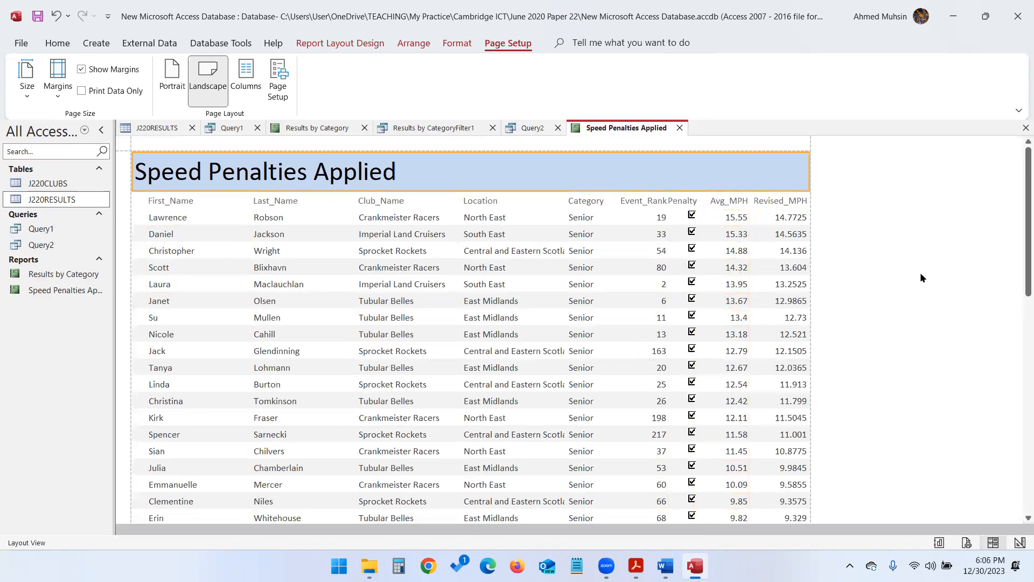
Narrow the First_Name values to free space before the Last_Name column
scroll(664, 342, "down", 3)
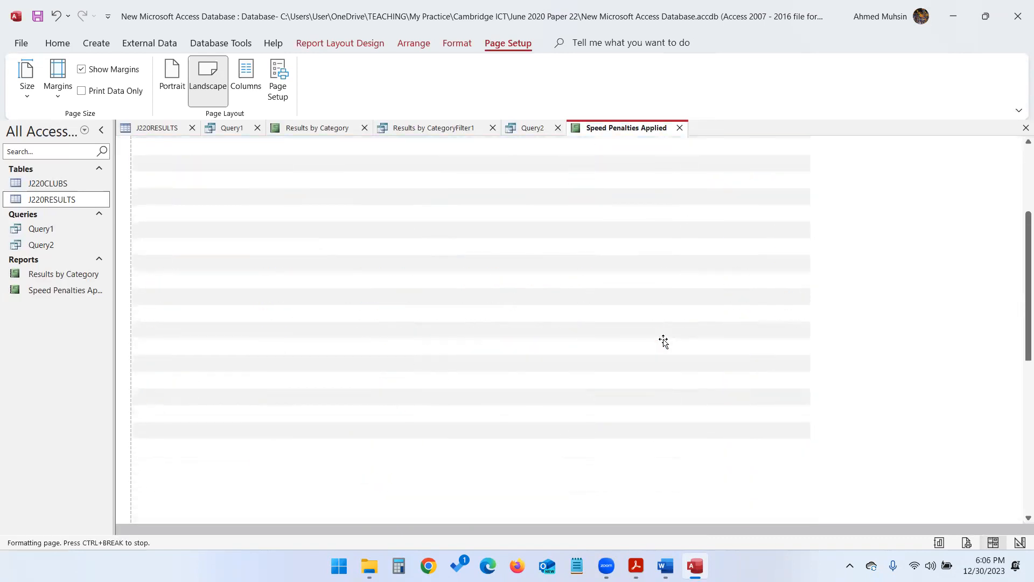
scroll(664, 342, "up", 3)
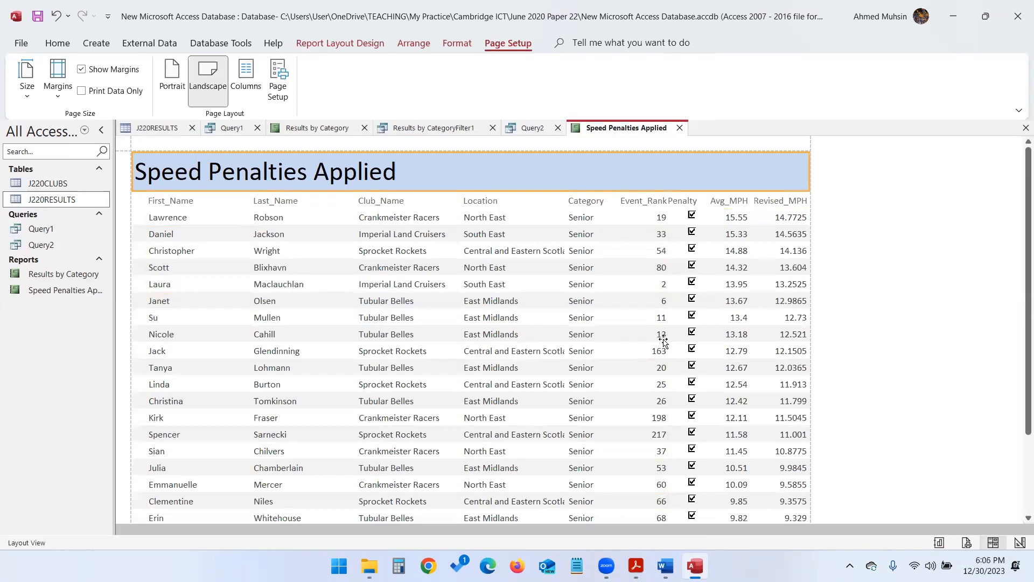
left_click(526, 353)
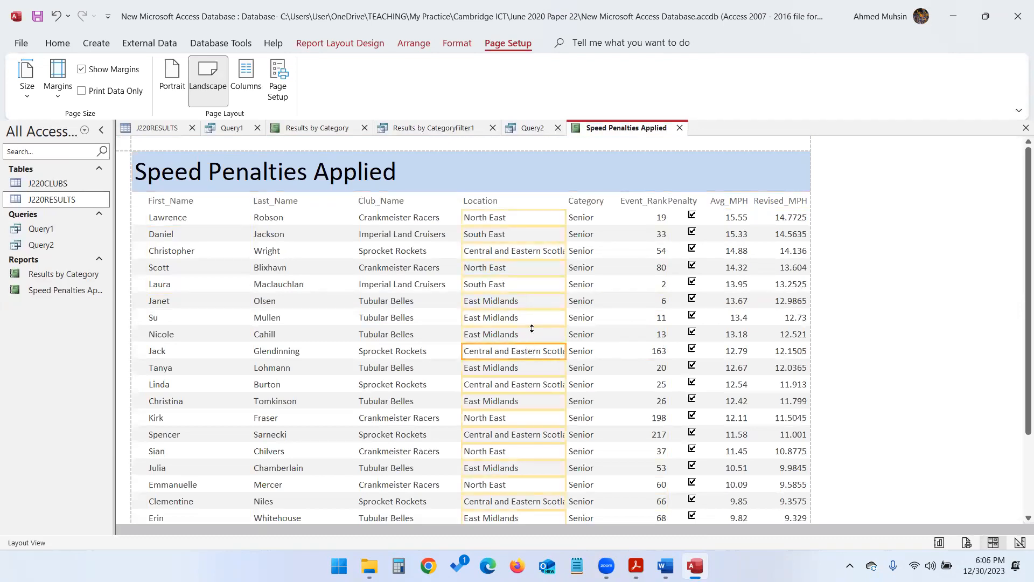
left_click(223, 232)
left_click(247, 257)
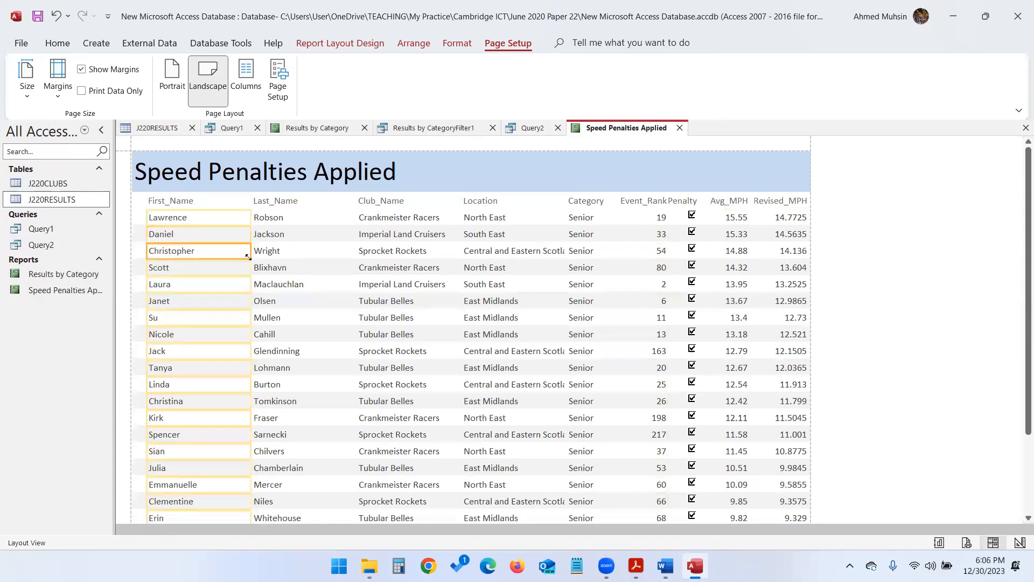
left_click_drag(249, 274, 221, 270)
Move the Last_Name heading and values together closer to the First_Name column
left_click(269, 204)
left_click(275, 233, "shift")
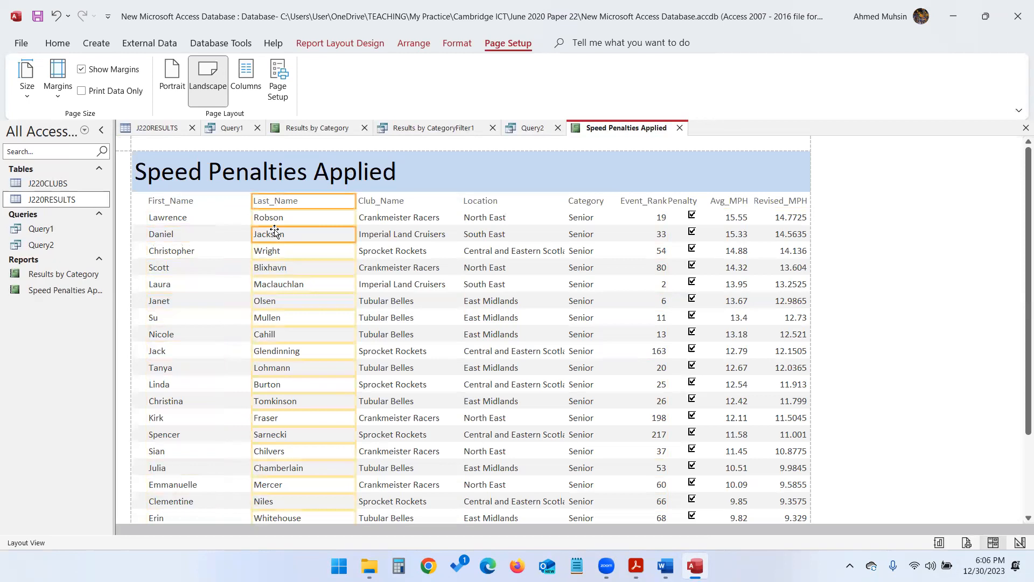
scroll(275, 230, "down", 5)
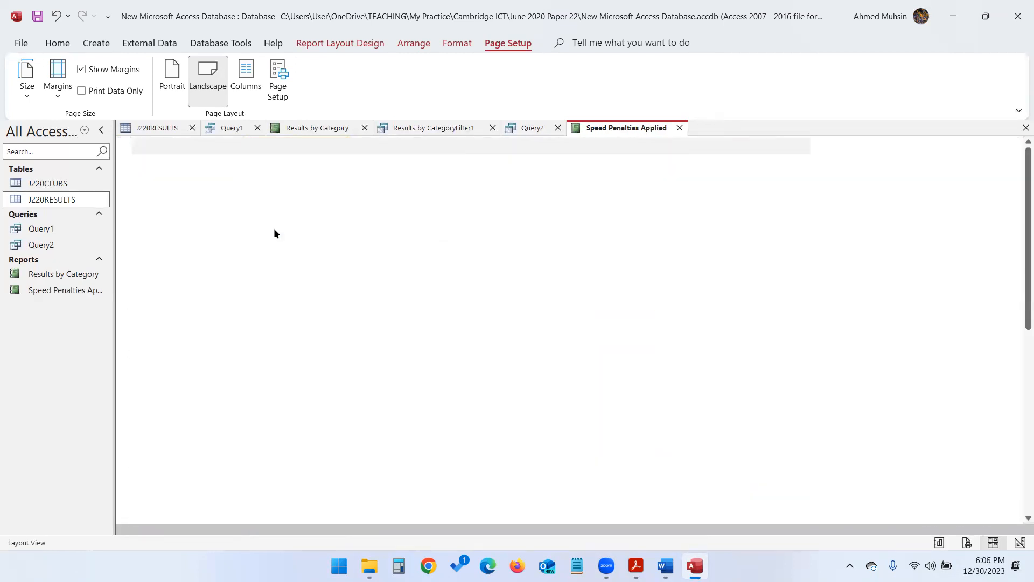
scroll(274, 231, "up", 4)
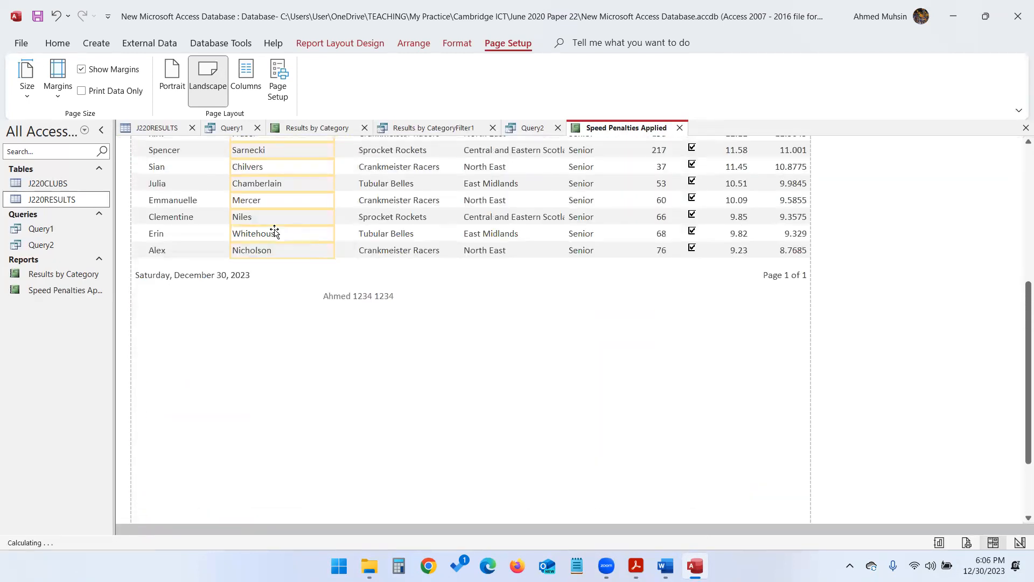
scroll(275, 231, "up", 5)
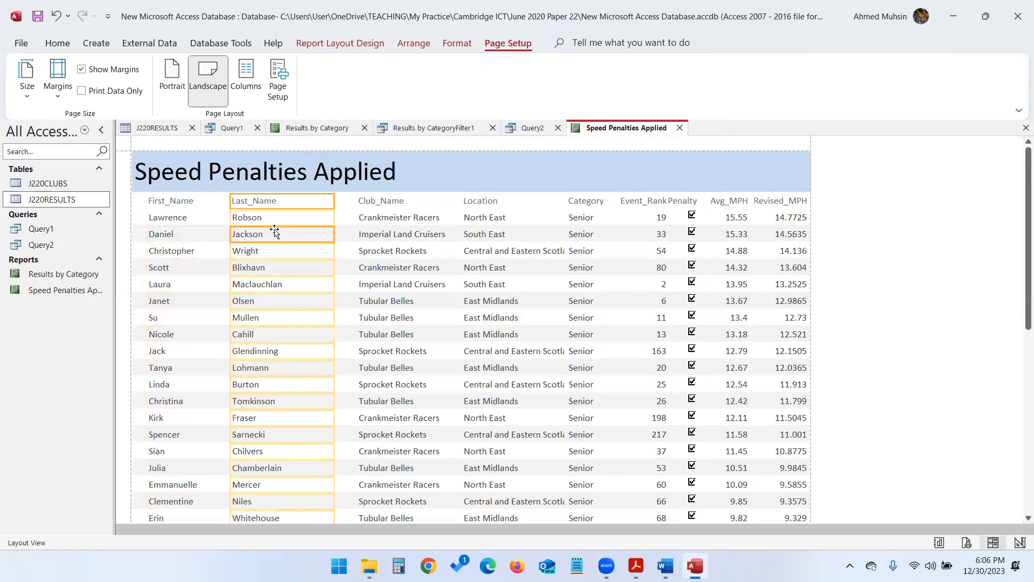
scroll(275, 231, "down", 5)
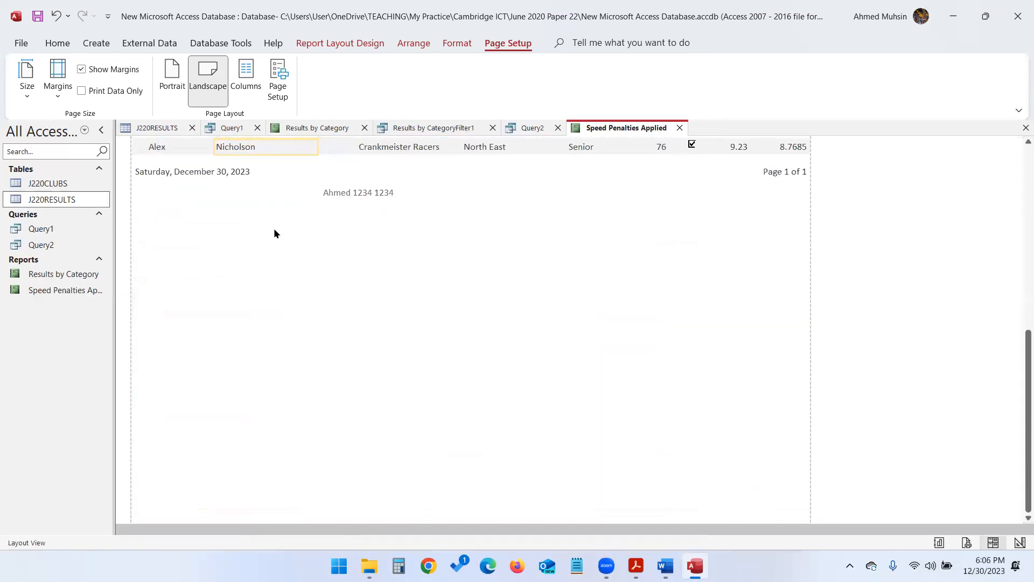
scroll(274, 231, "up", 3)
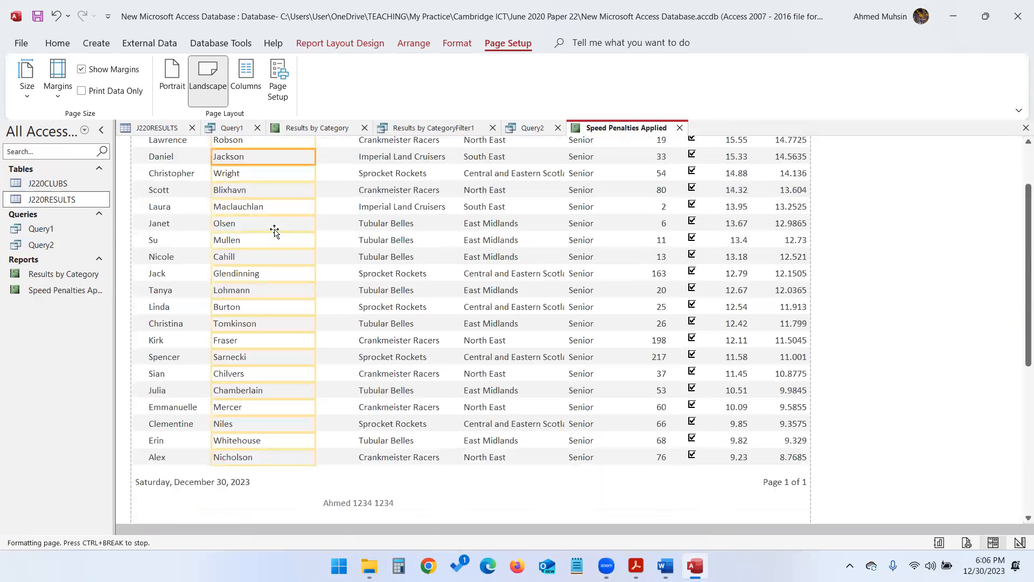
scroll(275, 231, "up", 1)
Move the Club_Name heading and values together closer to the Last_Name column
left_click(377, 209)
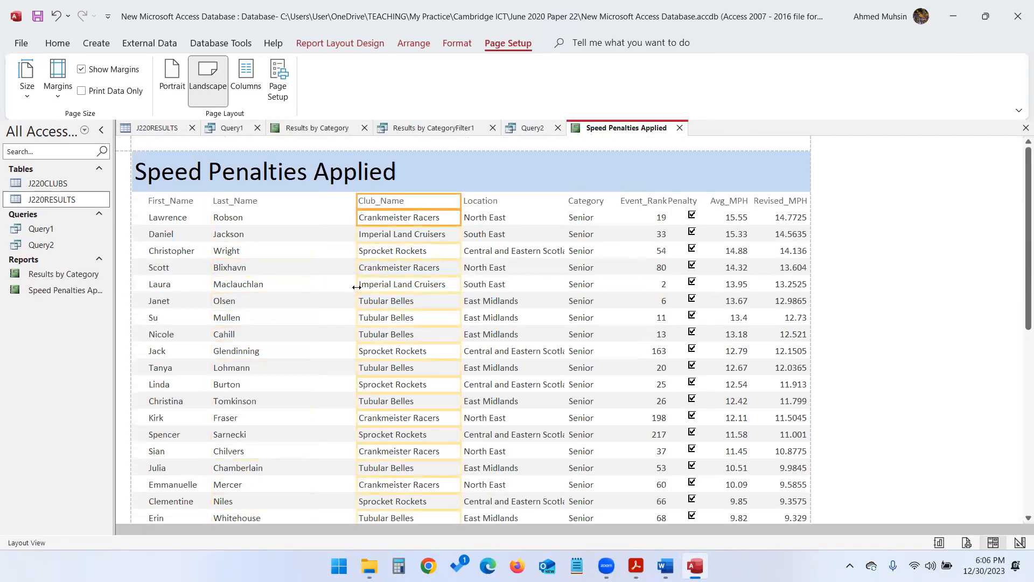
key("Left")
key("Left")
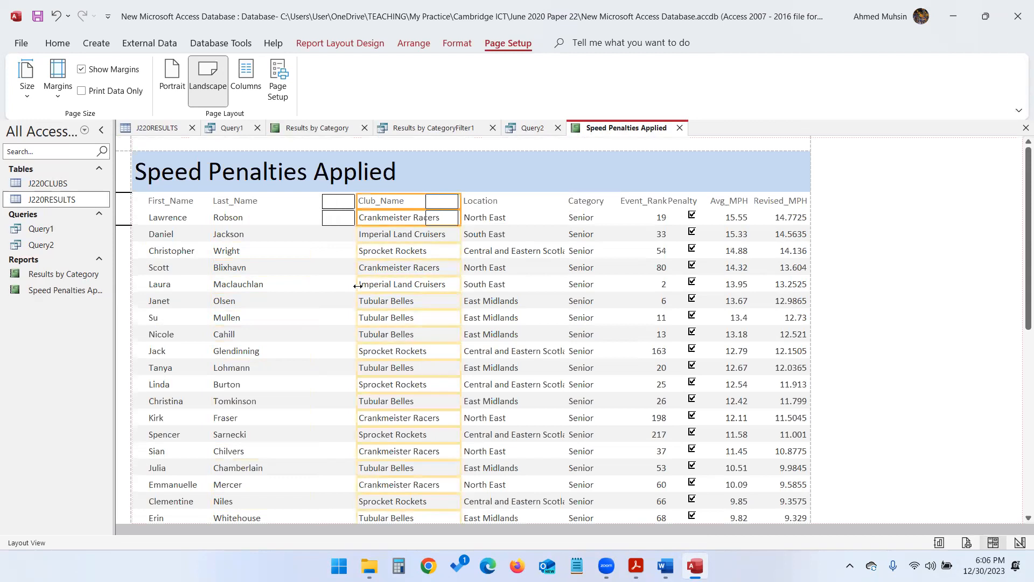
key("Left")
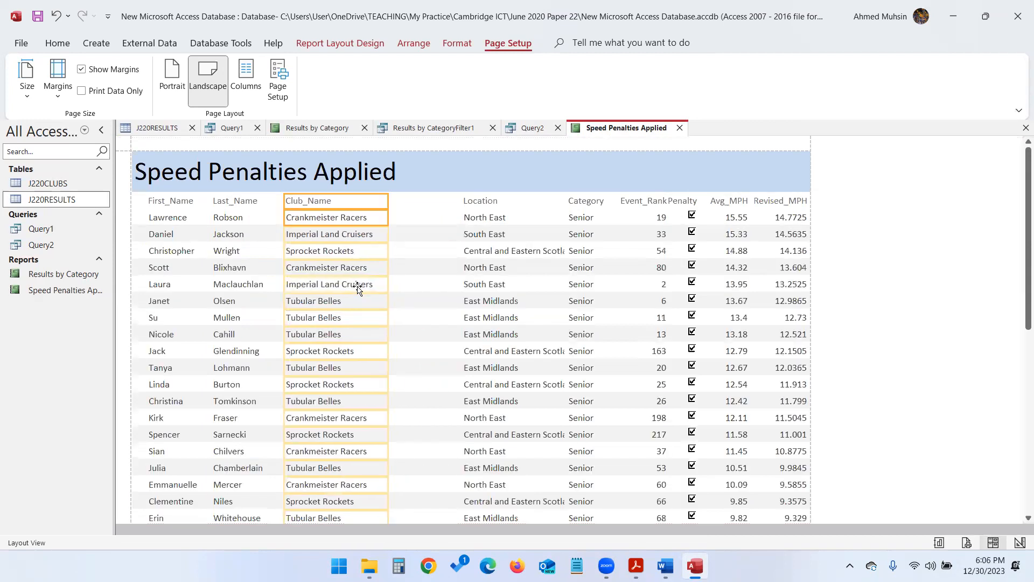
Move the Location heading and values closer to Club_Name and widen them to fit Central and Eastern Scotland
left_click(488, 201)
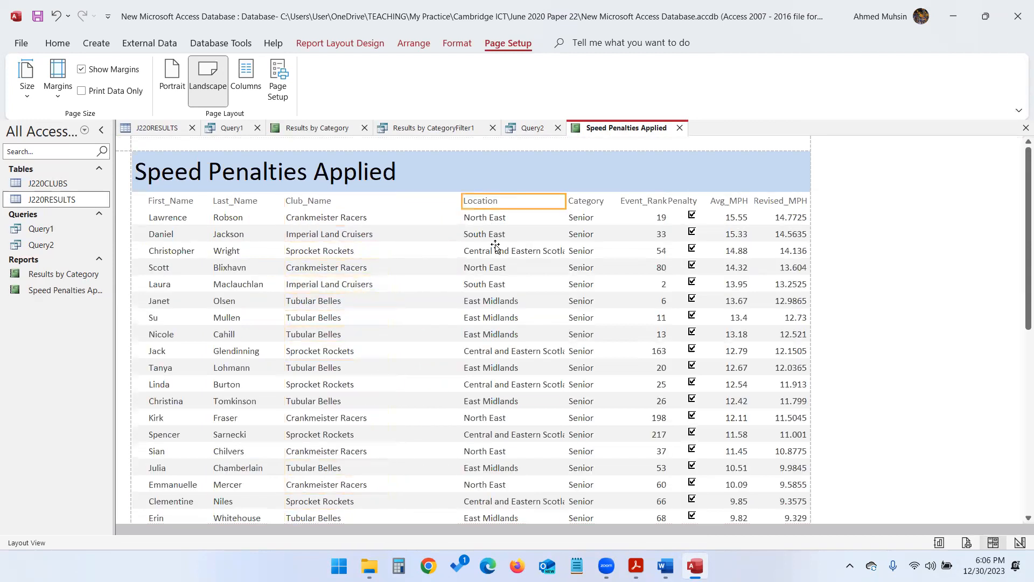
key("Left")
key("Left")
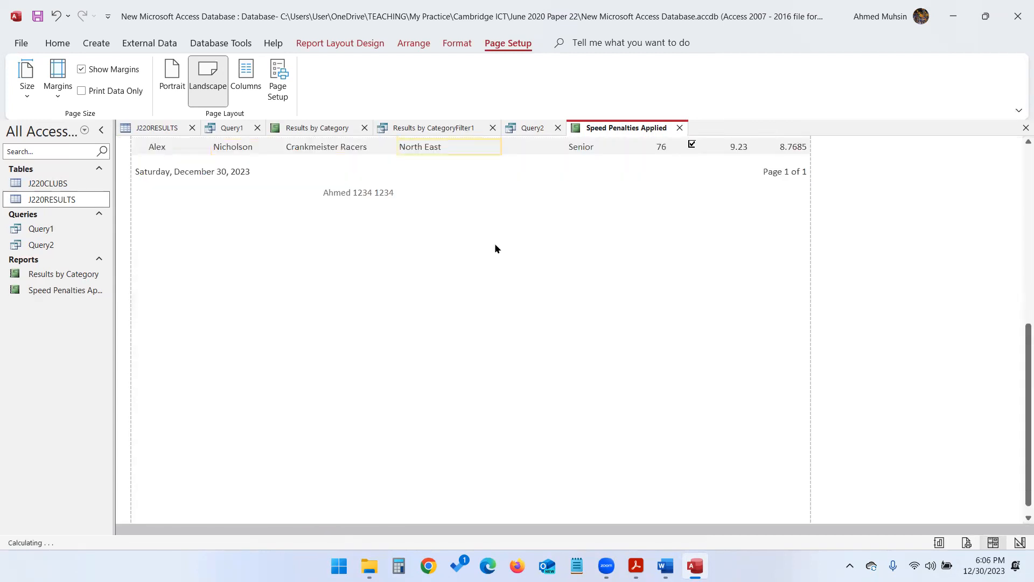
scroll(495, 248, "up", 8)
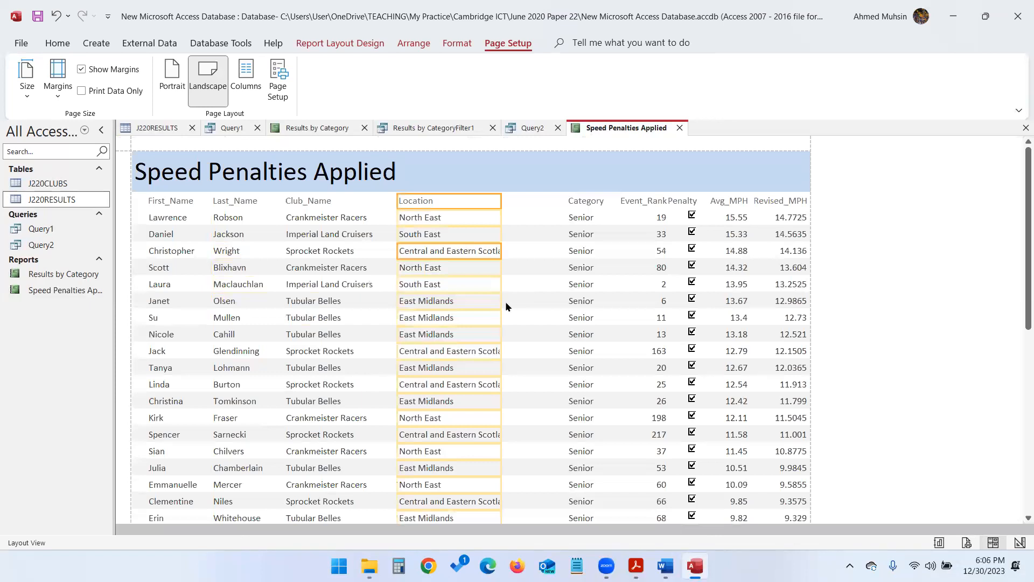
left_click_drag(501, 302, 527, 307)
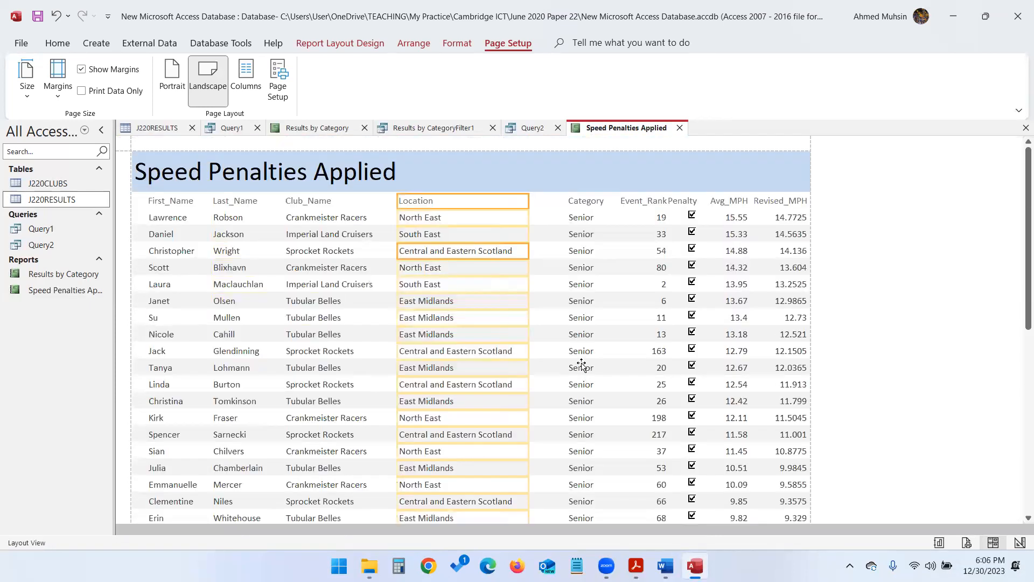
Check that all report headings and field values, including Location, Category and Event_Rank, are displayed in full
scroll(712, 359, "down", 3)
scroll(632, 362, "up", 3)
left_click(875, 218)
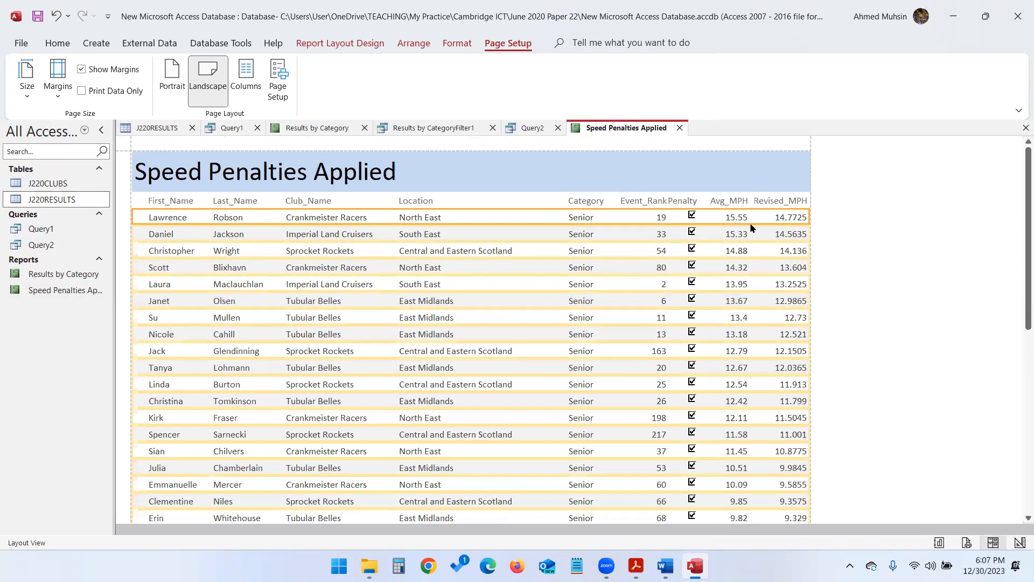
left_click(878, 272)
left_click(420, 221)
left_click(419, 269)
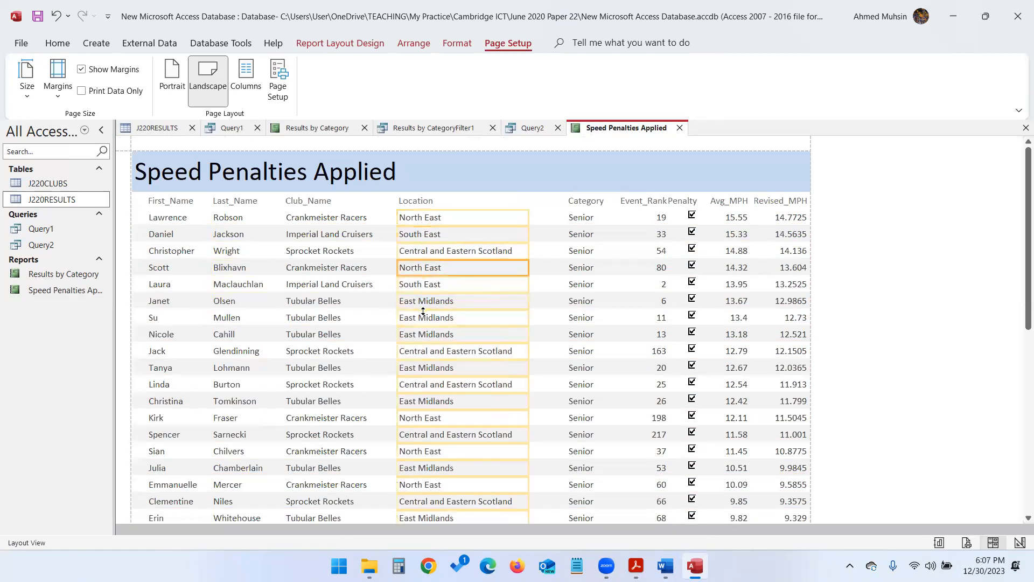
left_click(566, 322)
left_click(539, 285)
left_click(612, 330)
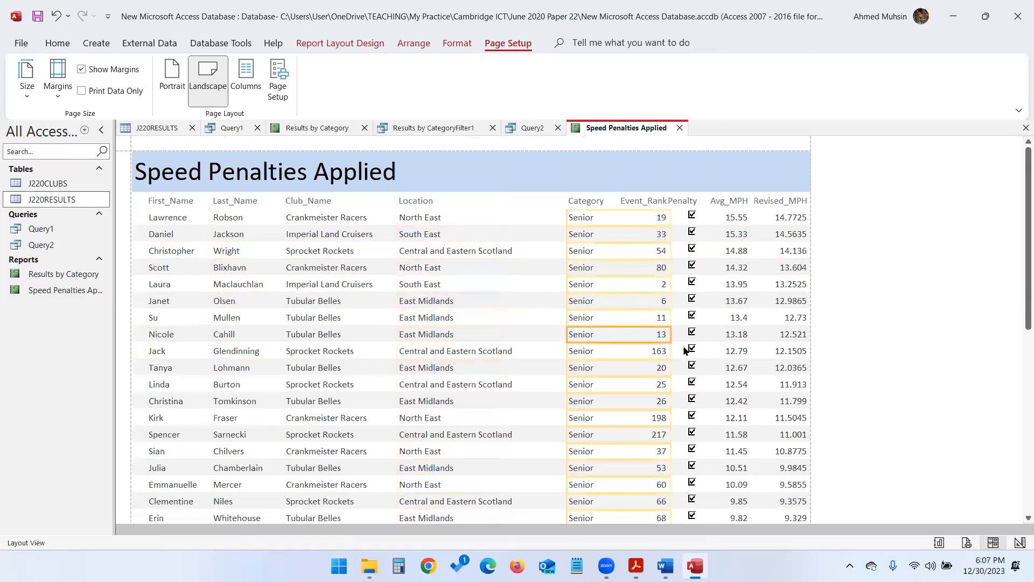
Check in the question paper how the Revised_MPH field has to be formatted, and return to the Access report
left_click(735, 345)
left_click(774, 383)
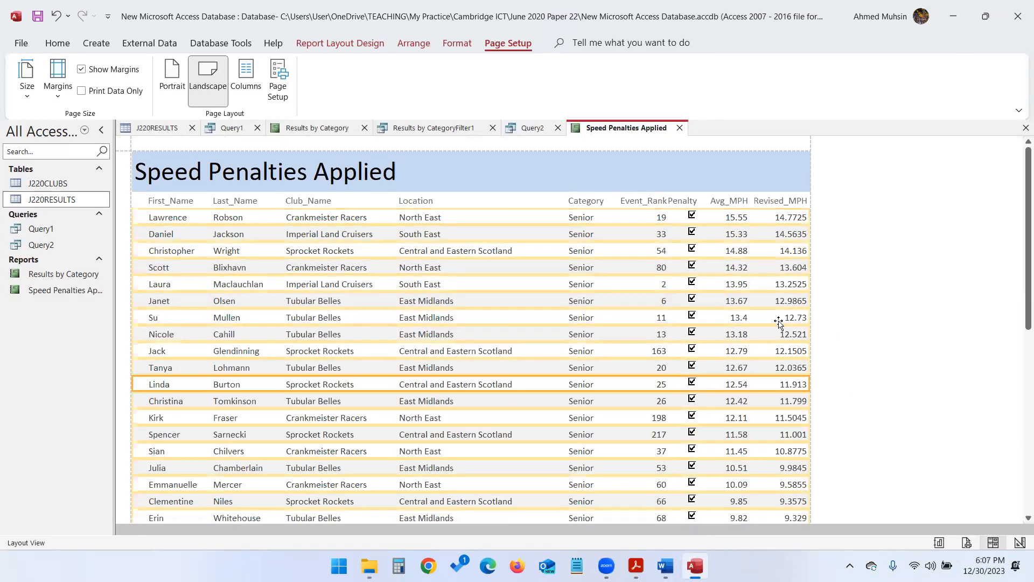
left_click(635, 565)
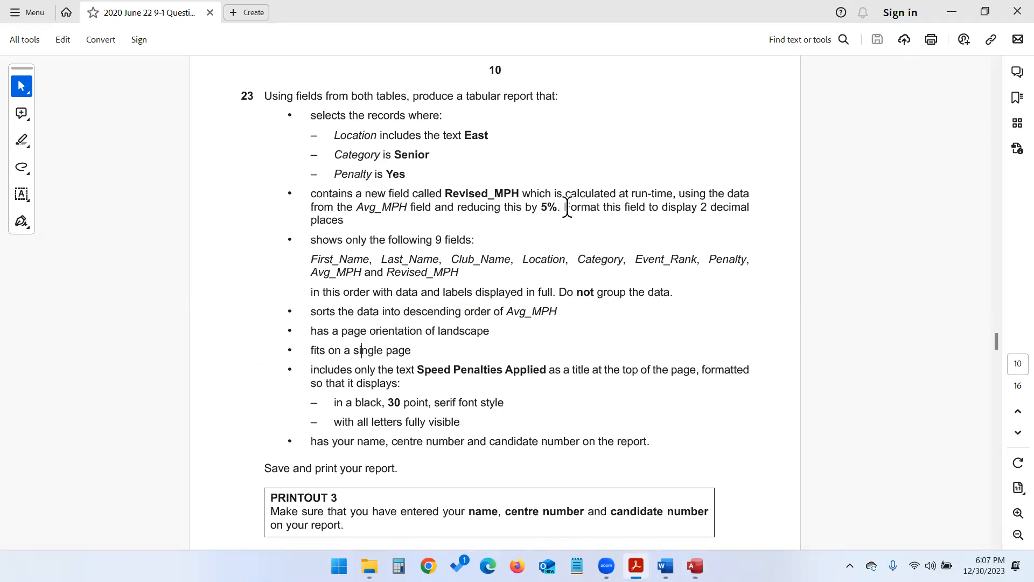
left_click_drag(564, 206, 751, 206)
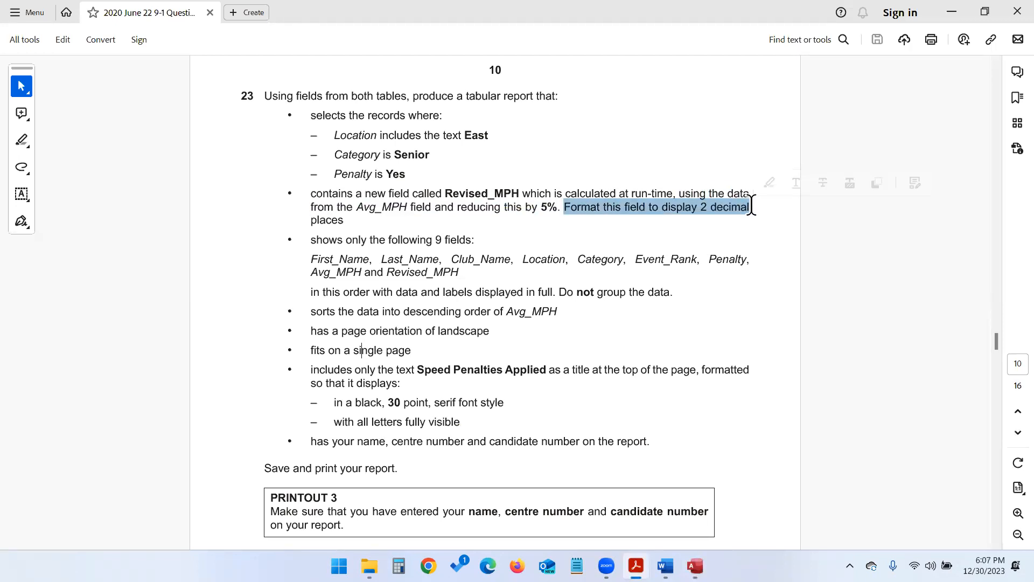
left_click(694, 566)
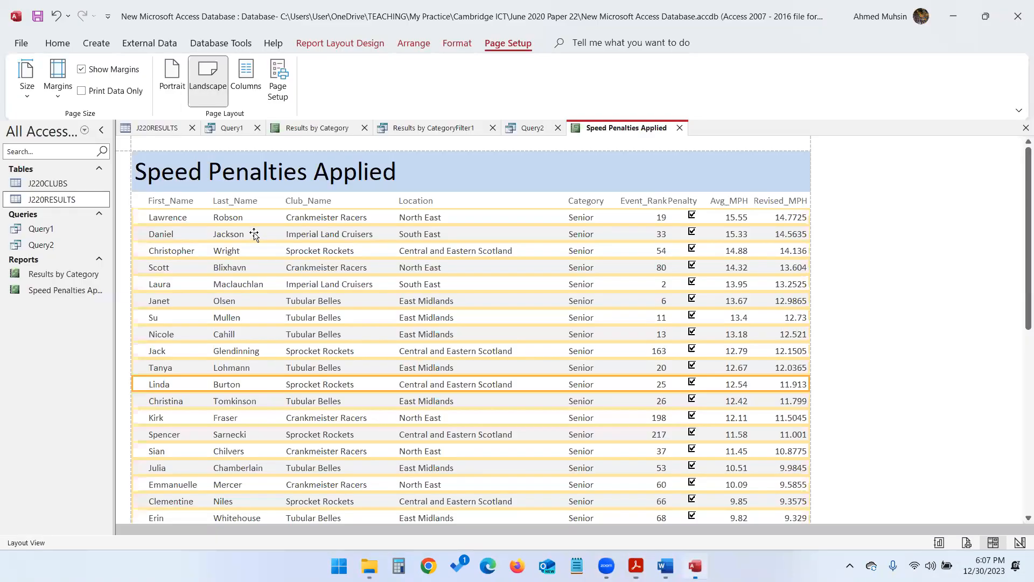
Switch the report to Design View and open the properties of the Revised_MPH text box in the Detail section
left_click(58, 44)
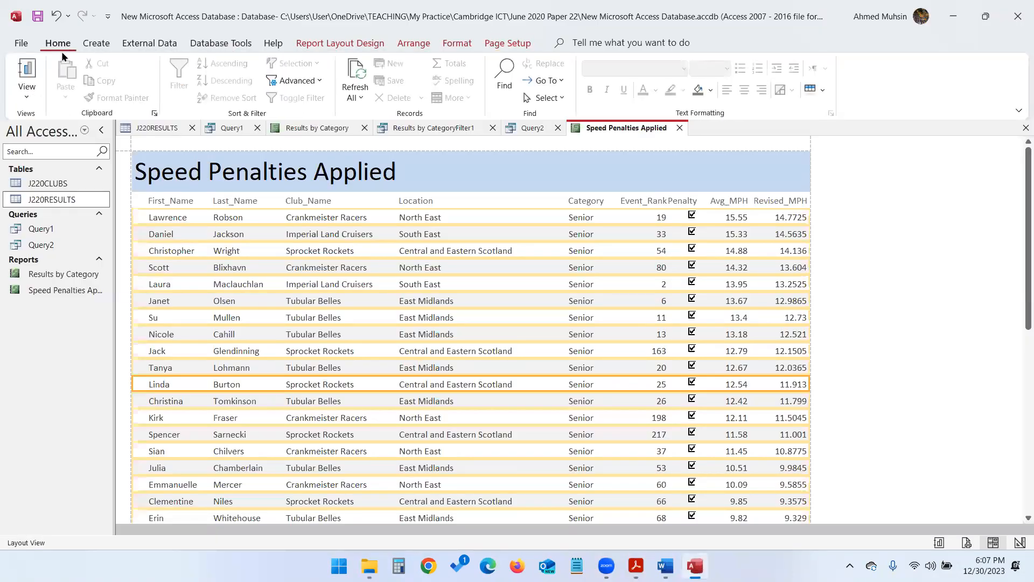
left_click(27, 92)
left_click(67, 205)
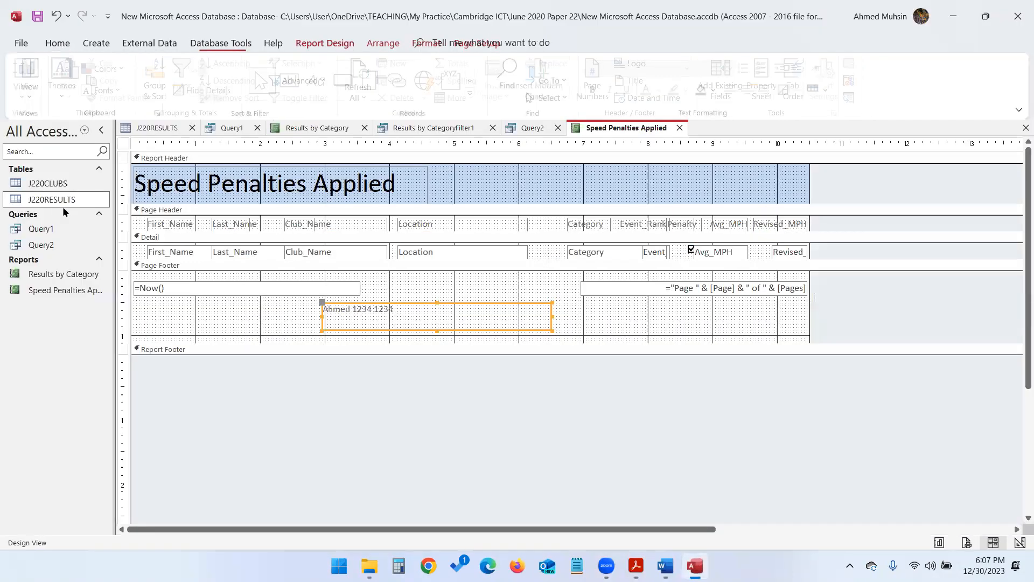
left_click(789, 252)
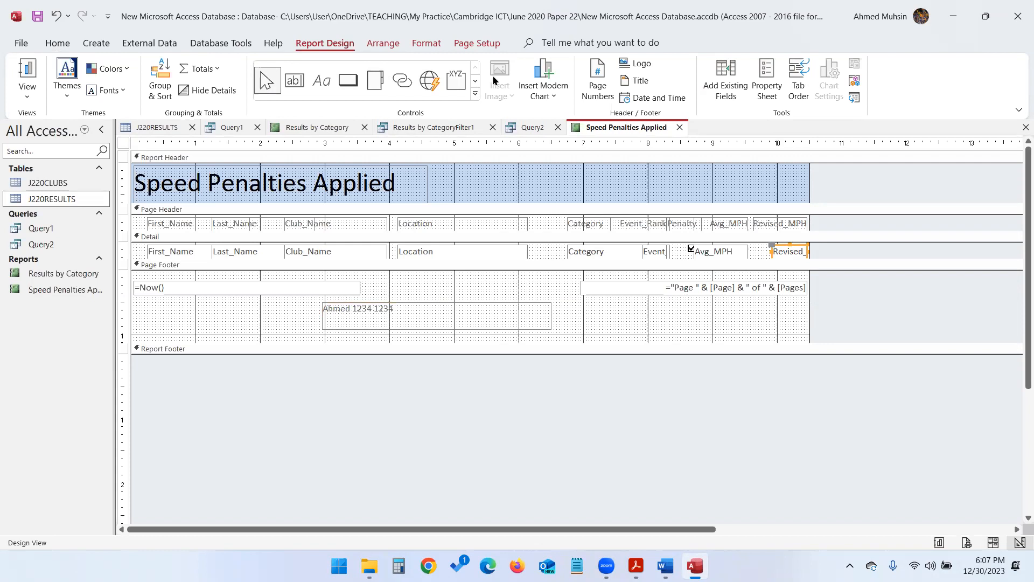
left_click(477, 43)
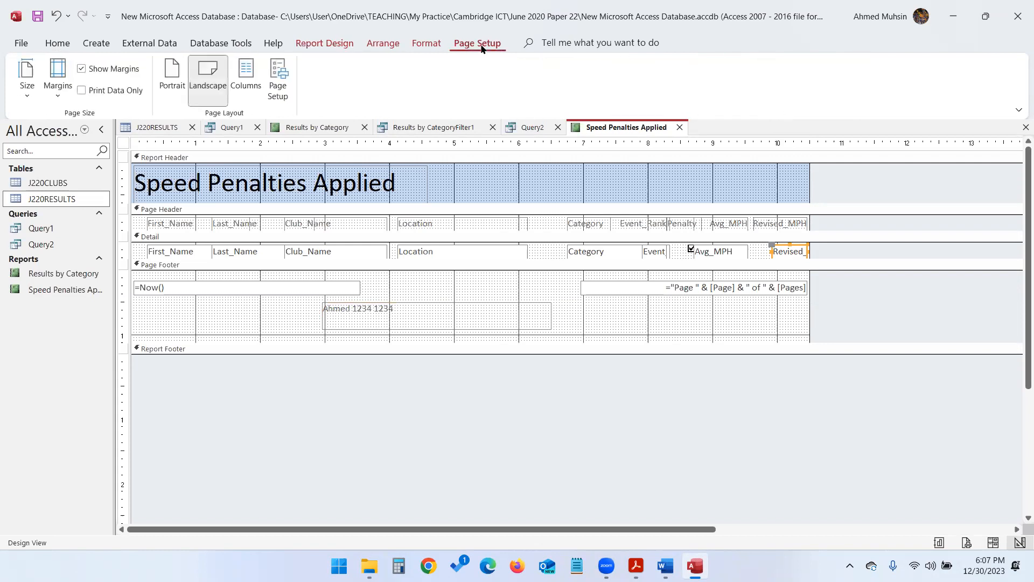
left_click(431, 48)
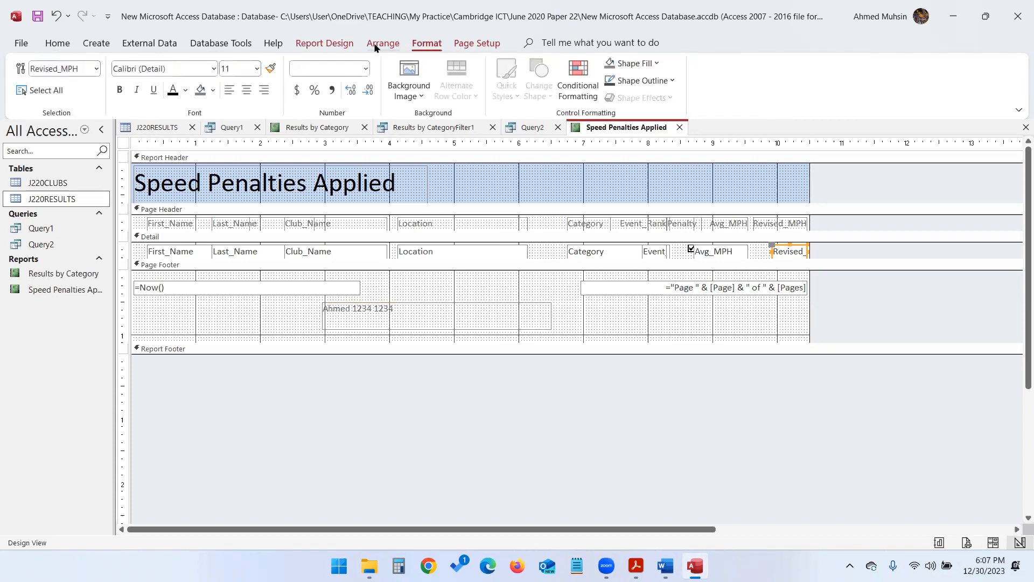
left_click(347, 47)
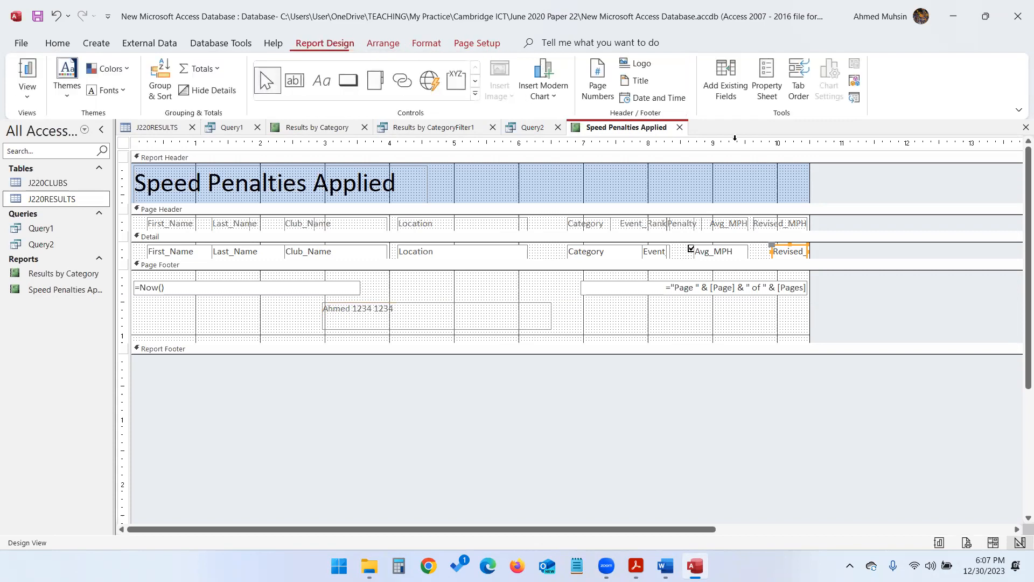
left_click(756, 90)
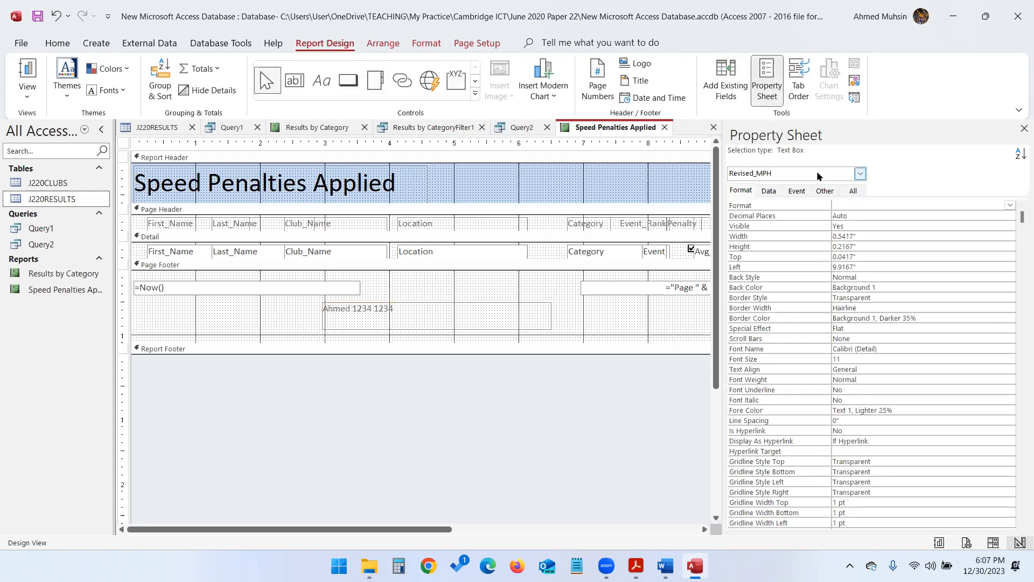
Set the Revised_MPH text box to Fixed format with 2 decimal places and display the report in Report View
left_click(857, 216)
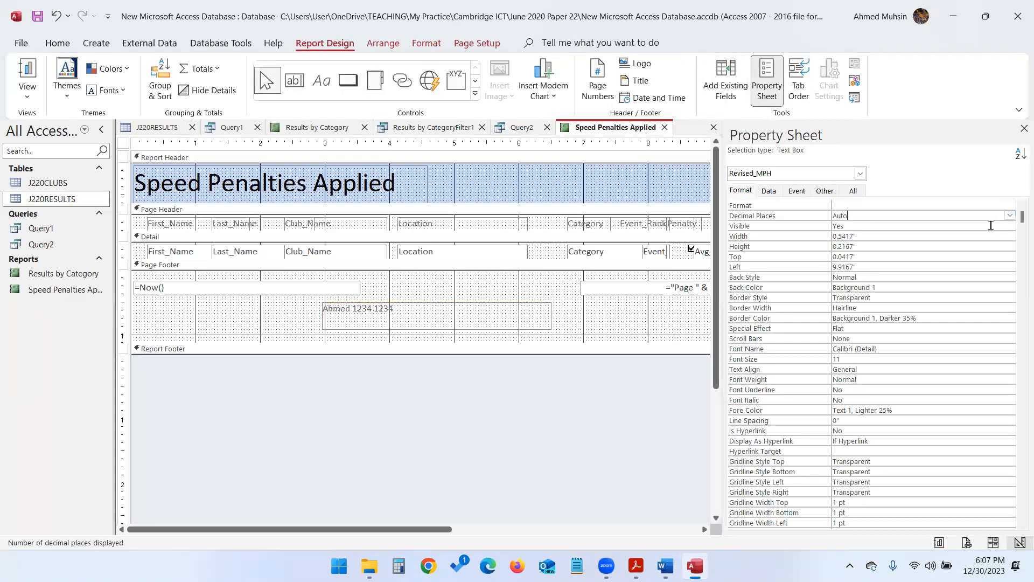
left_click(1010, 216)
left_click(903, 255)
left_click(901, 205)
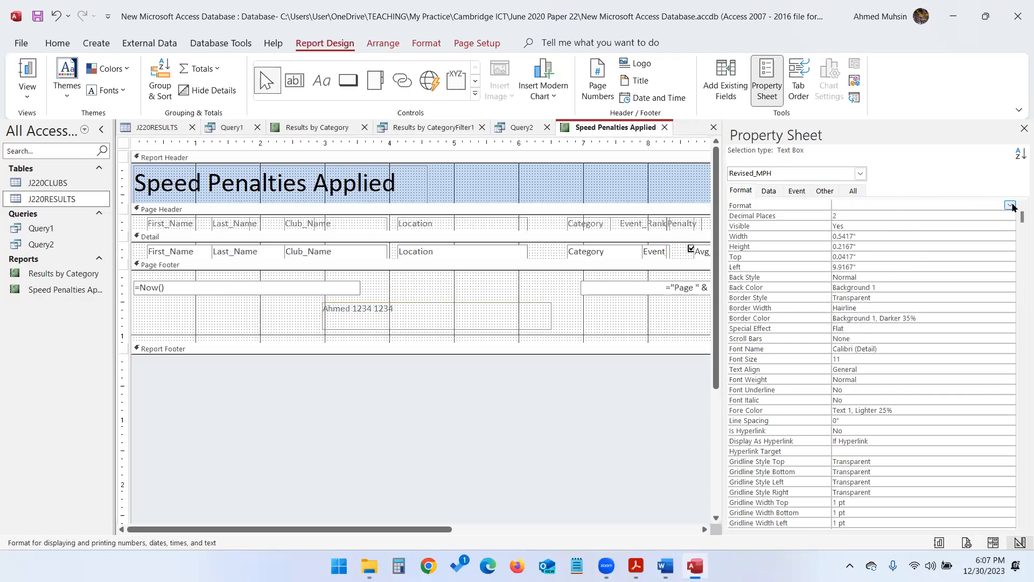
left_click(1011, 206)
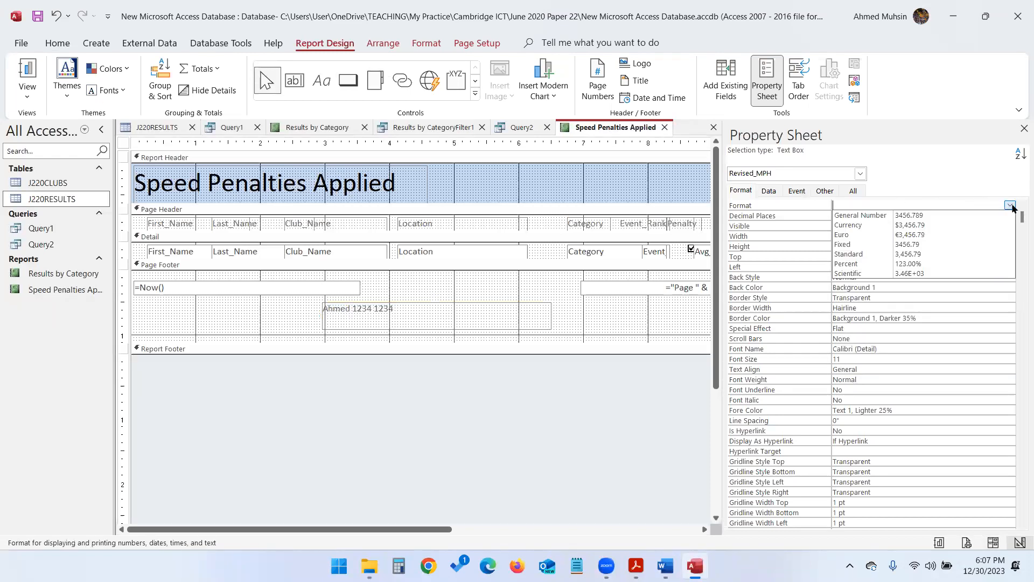
left_click(920, 245)
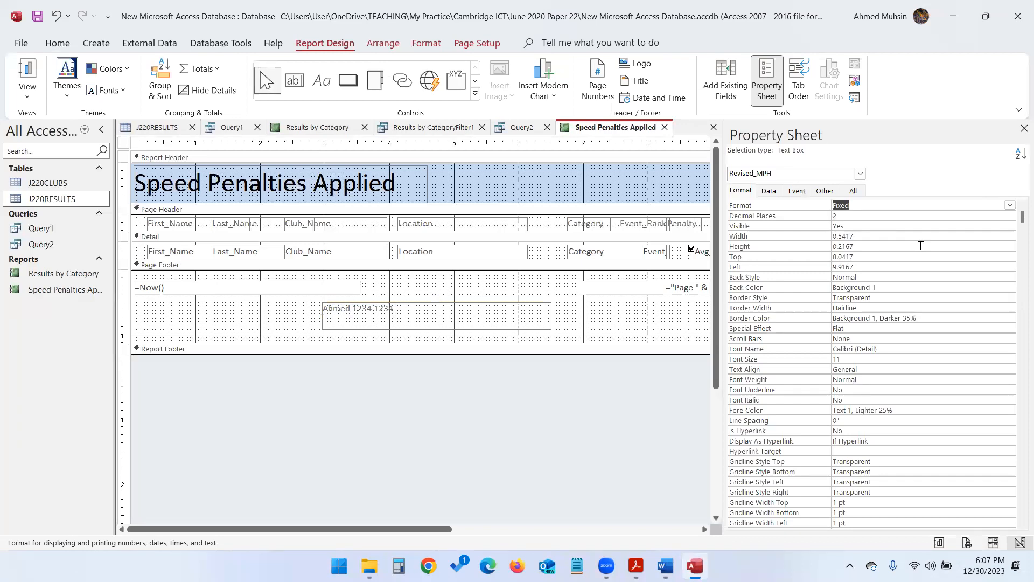
left_click(884, 222)
left_click(878, 214)
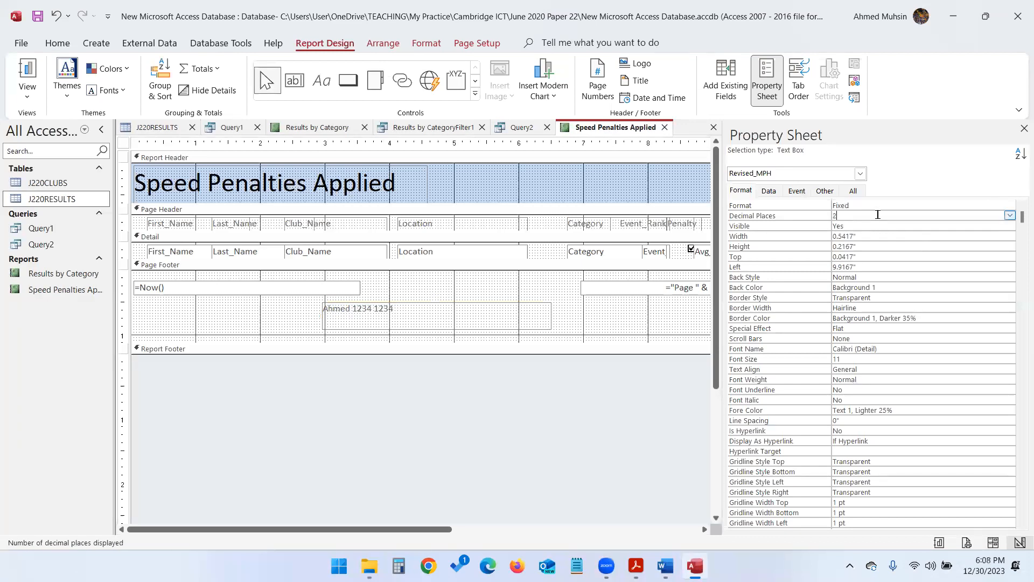
left_click(27, 98)
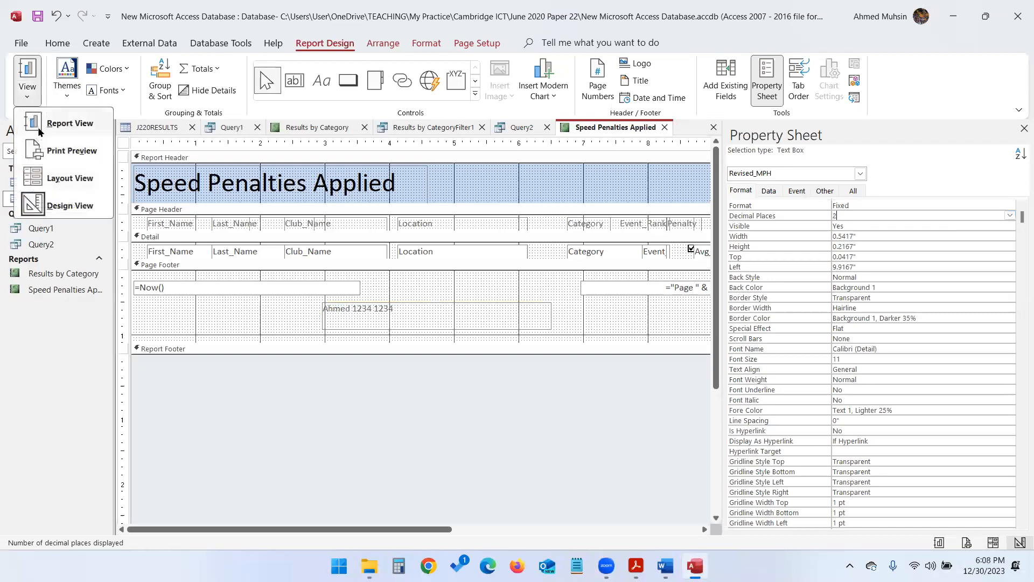
left_click(40, 127)
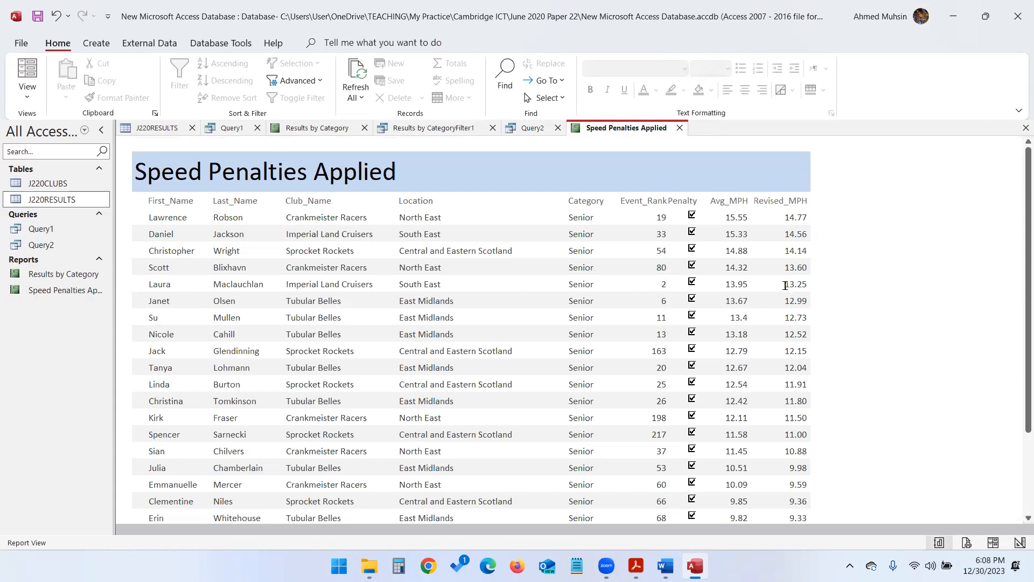
Read the saving, printing and export instructions for the report in the question paper
left_click(635, 566)
scroll(486, 346, "down", 4)
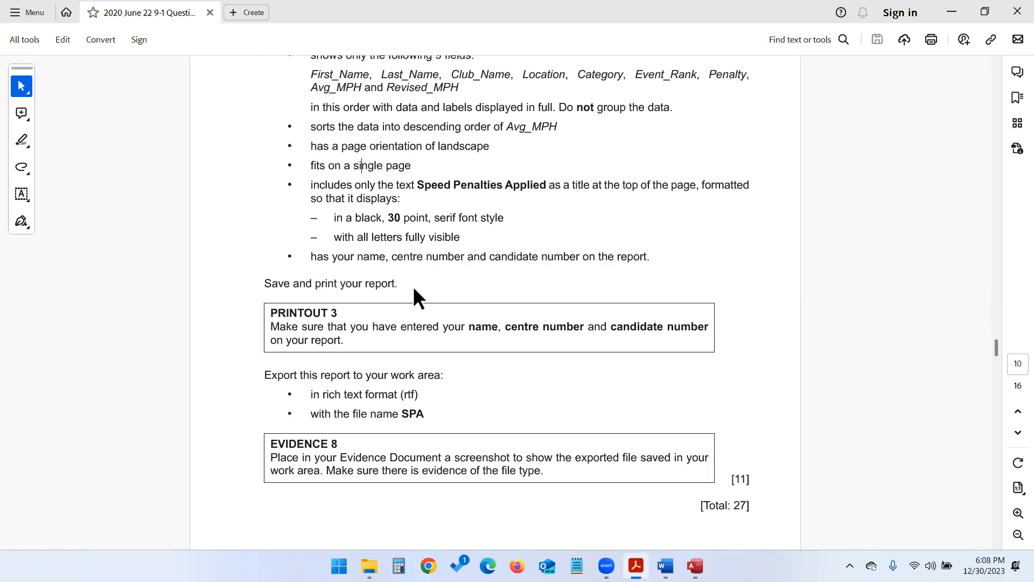
left_click(695, 565)
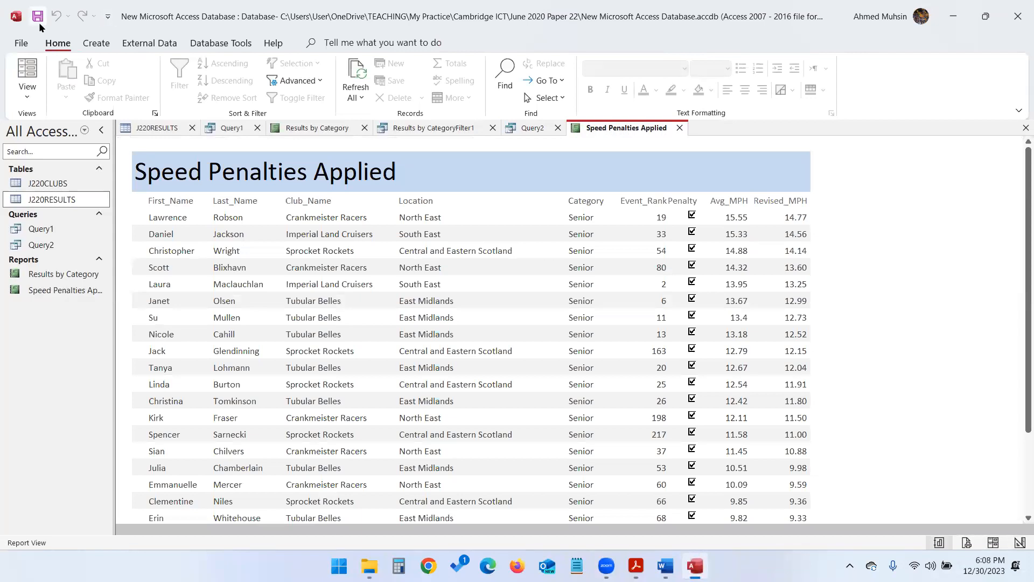
left_click(26, 41)
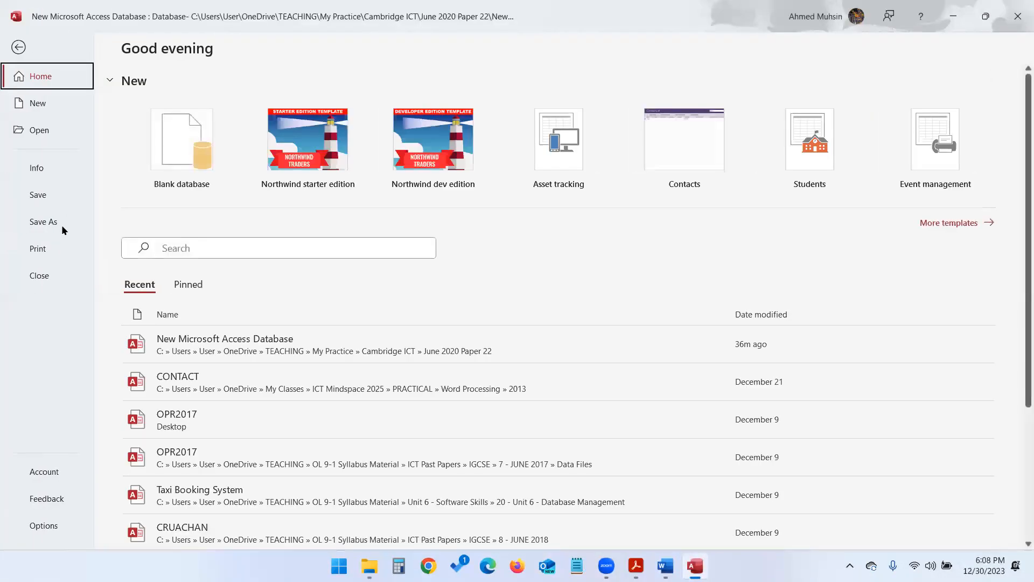
key("Escape")
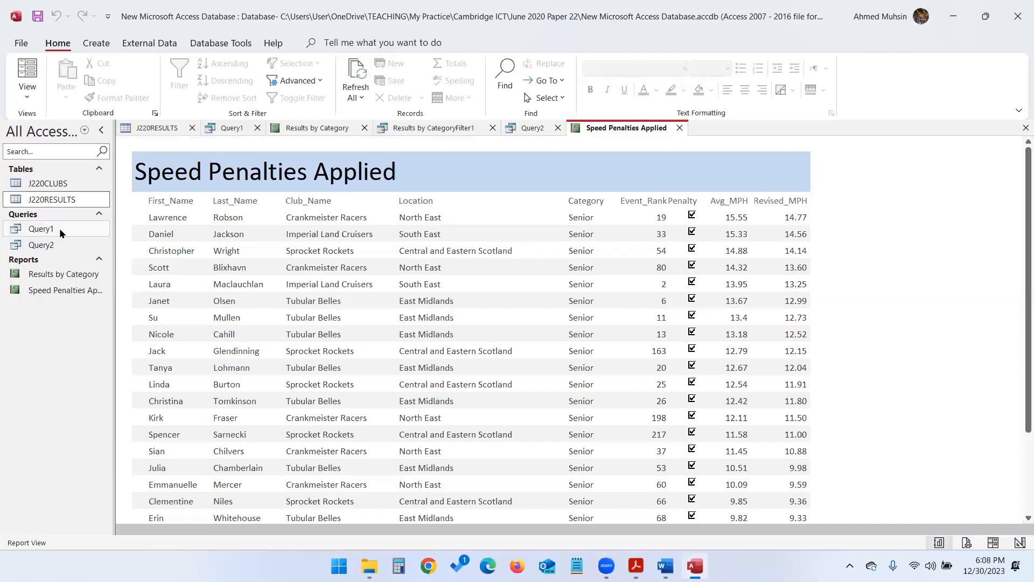
key("alt+Tab")
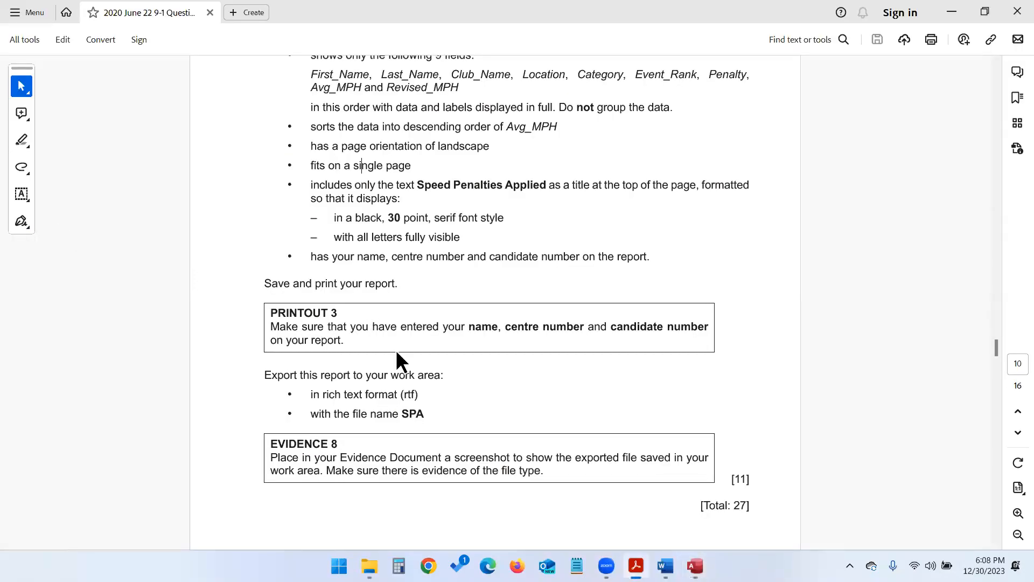
scroll(397, 356, "down", 5)
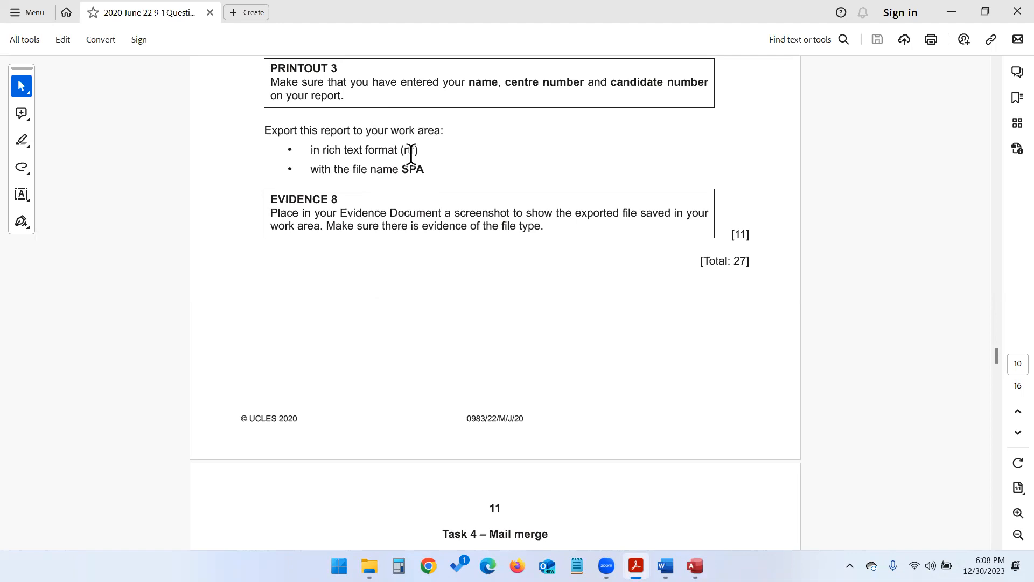
Start a Word rich text export of the Speed Penalties Applied report in Access and browse for its destination file
left_click(695, 565)
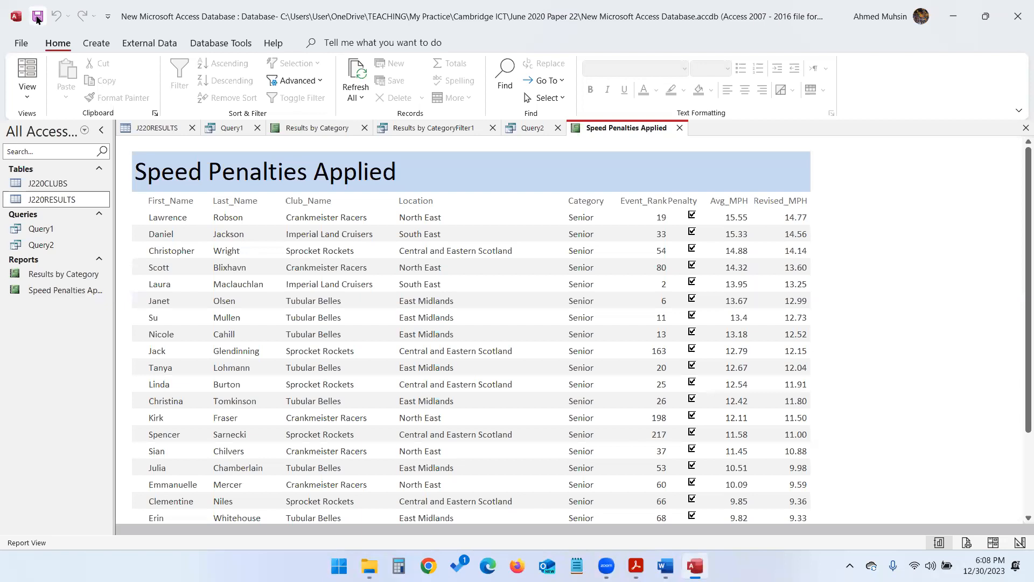
left_click(151, 43)
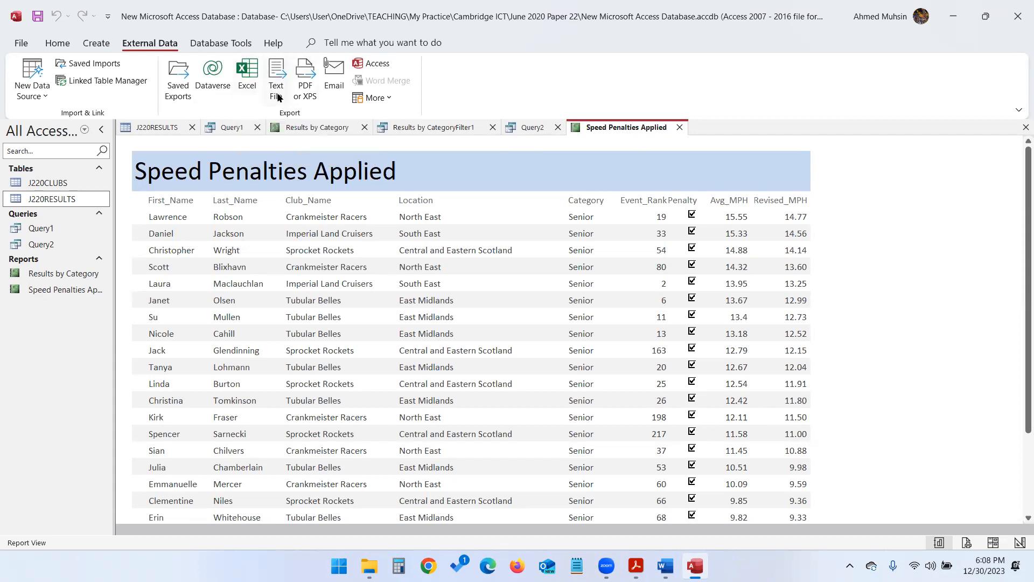
left_click(386, 102)
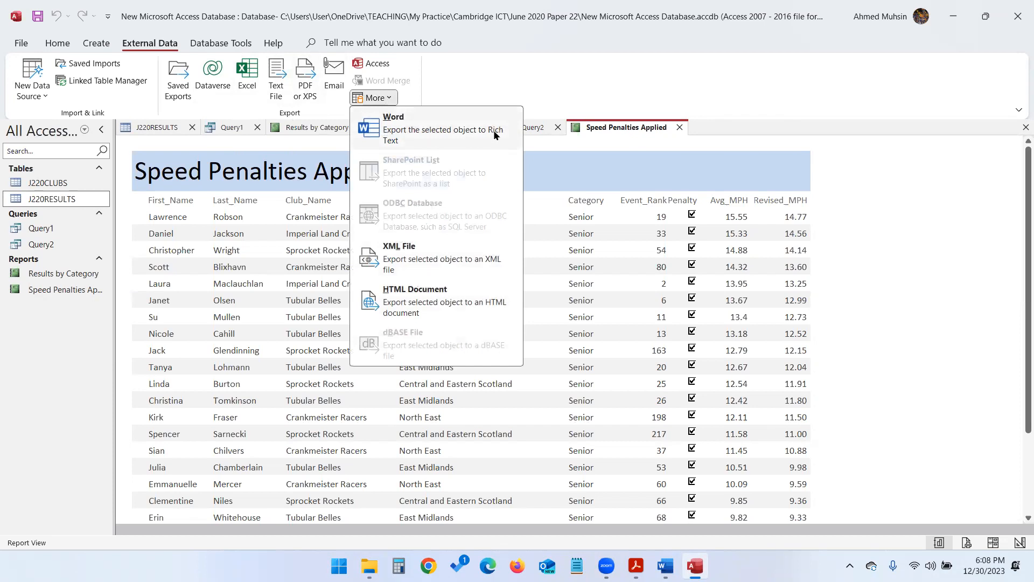
right_click(477, 134)
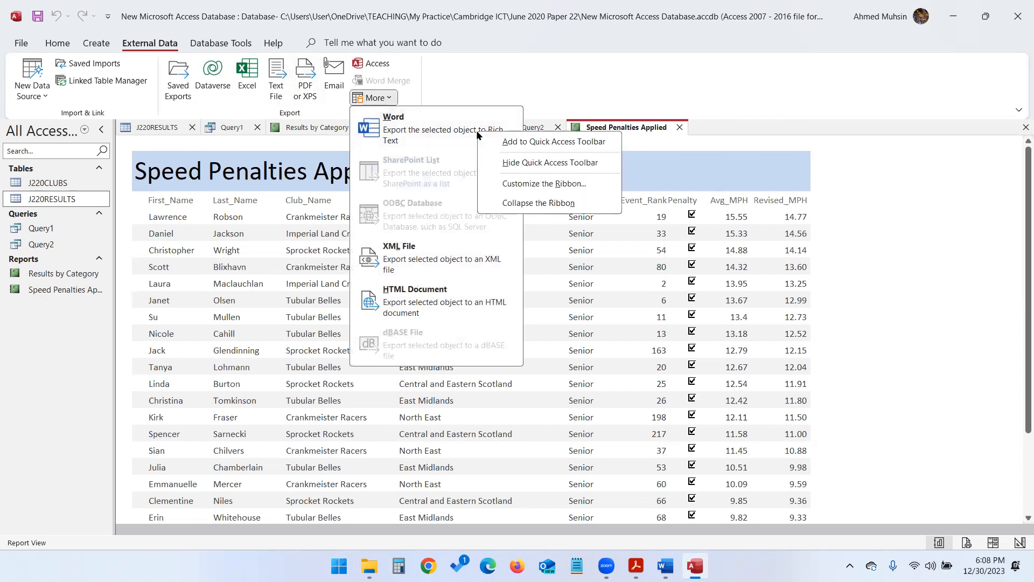
left_click(444, 134)
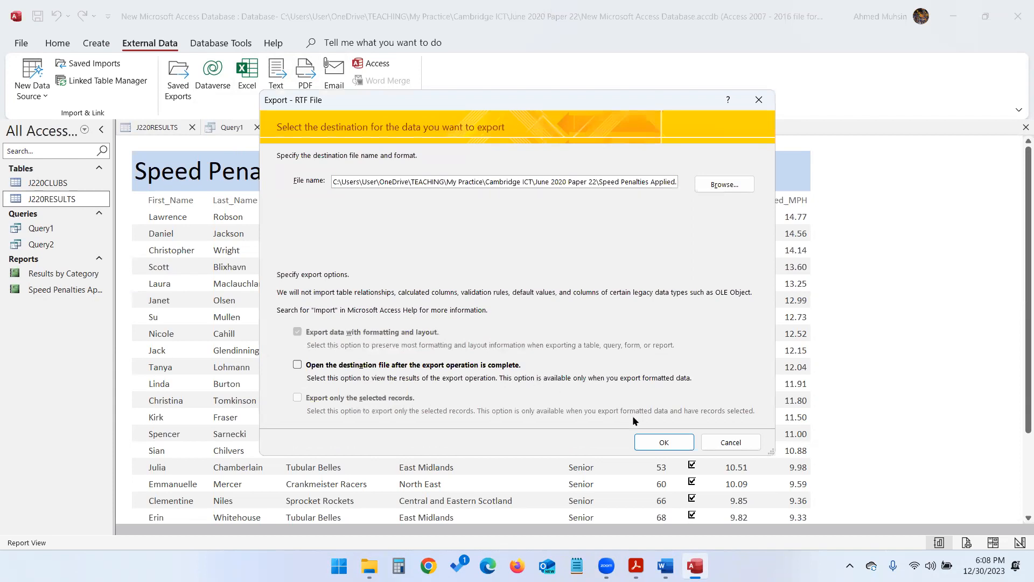
left_click(718, 186)
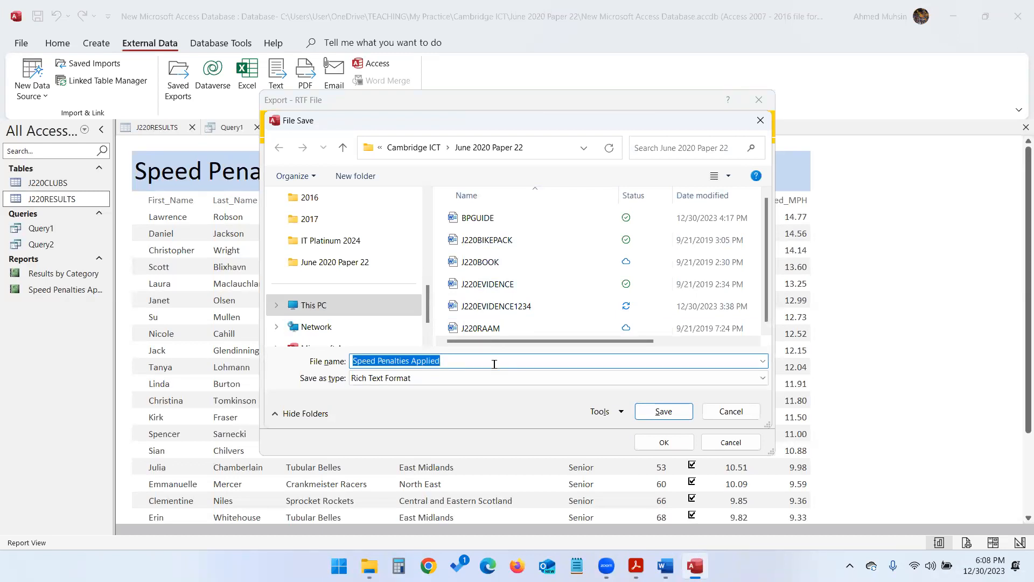
Export the report as a Rich Text Format file named SPA in the June 2020 Paper 22 folder, without saving the export steps
key("alt+Tab")
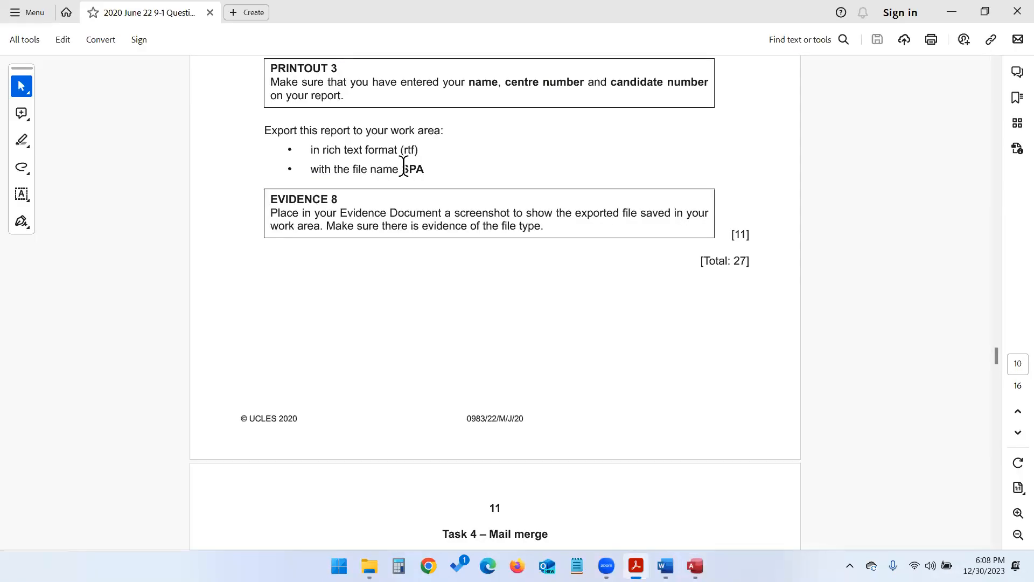
left_click_drag(404, 166, 436, 166)
key("alt+Tab")
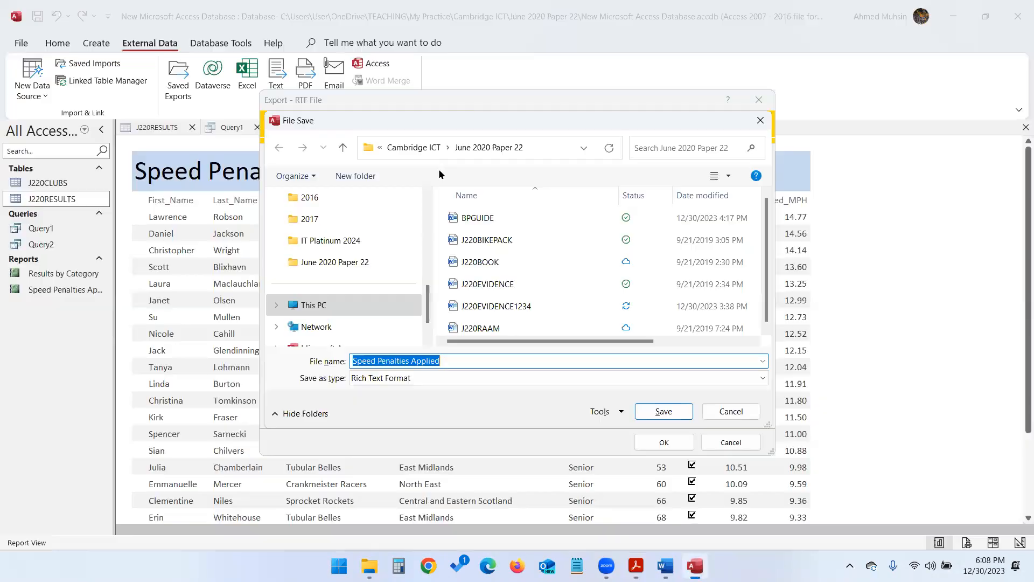
type("SPA")
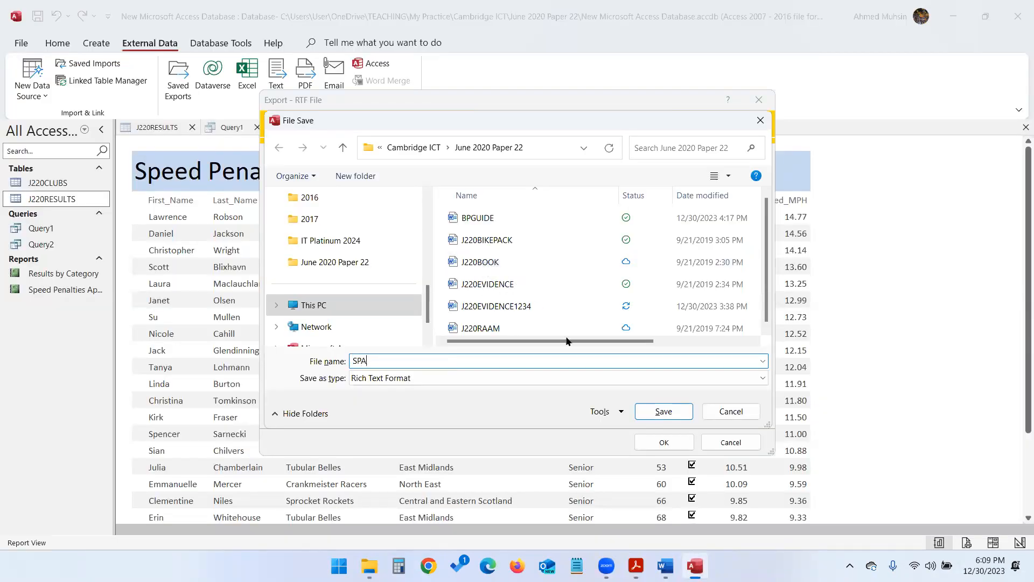
left_click(654, 414)
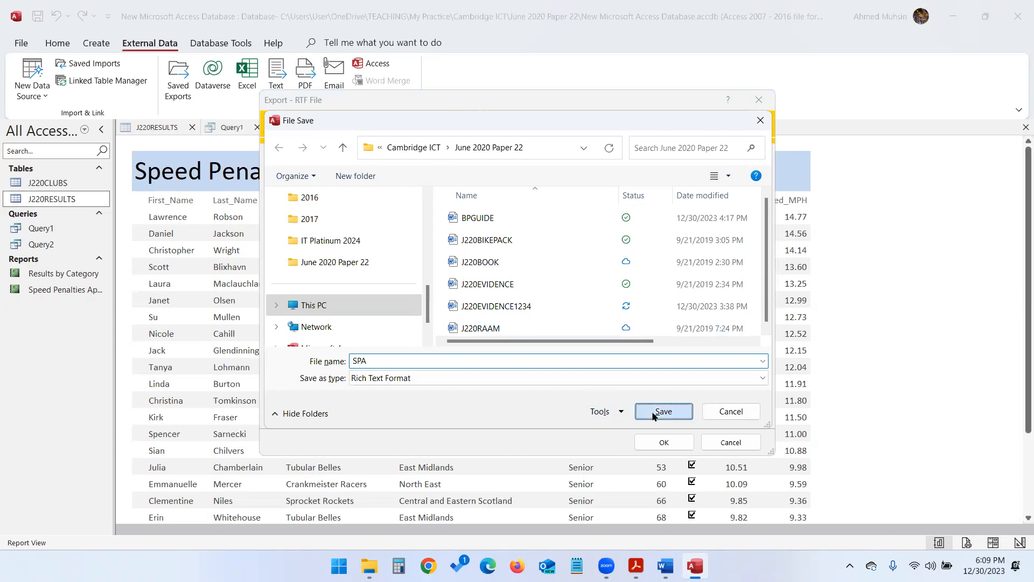
left_click(665, 442)
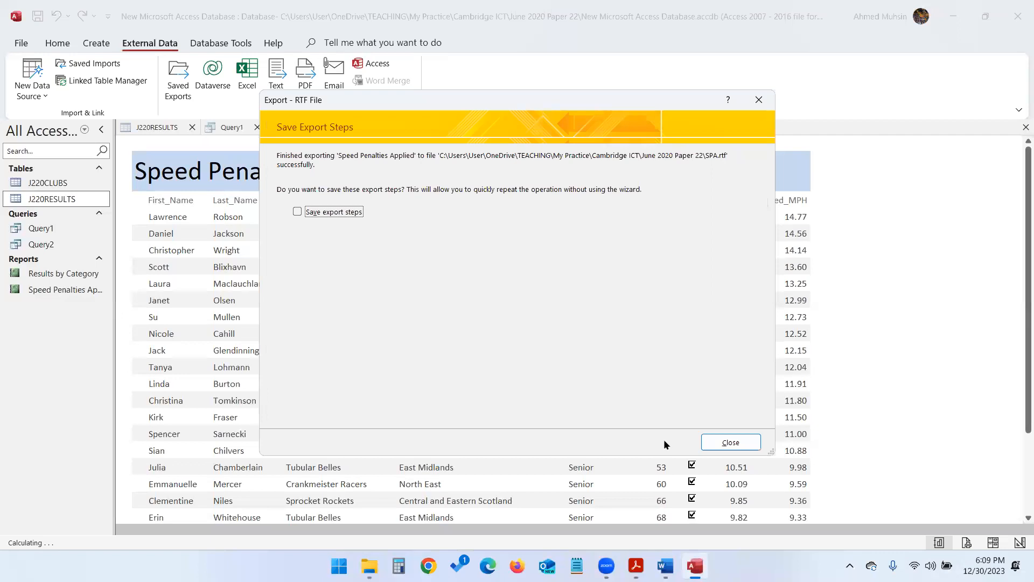
left_click(718, 443)
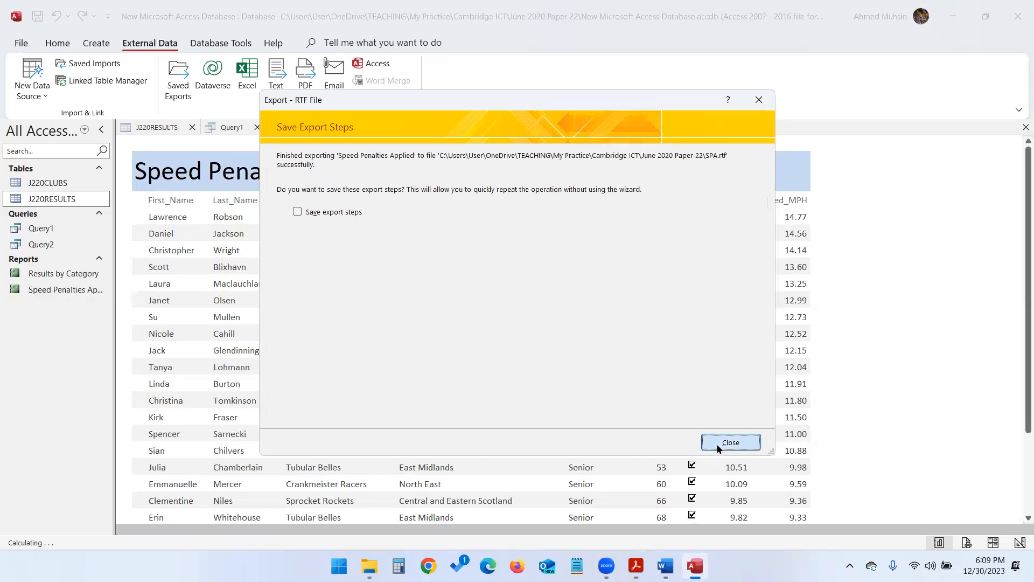
Switch to File Explorer and select the exported SPA file in the June 2020 Paper 22 folder
left_click(368, 565)
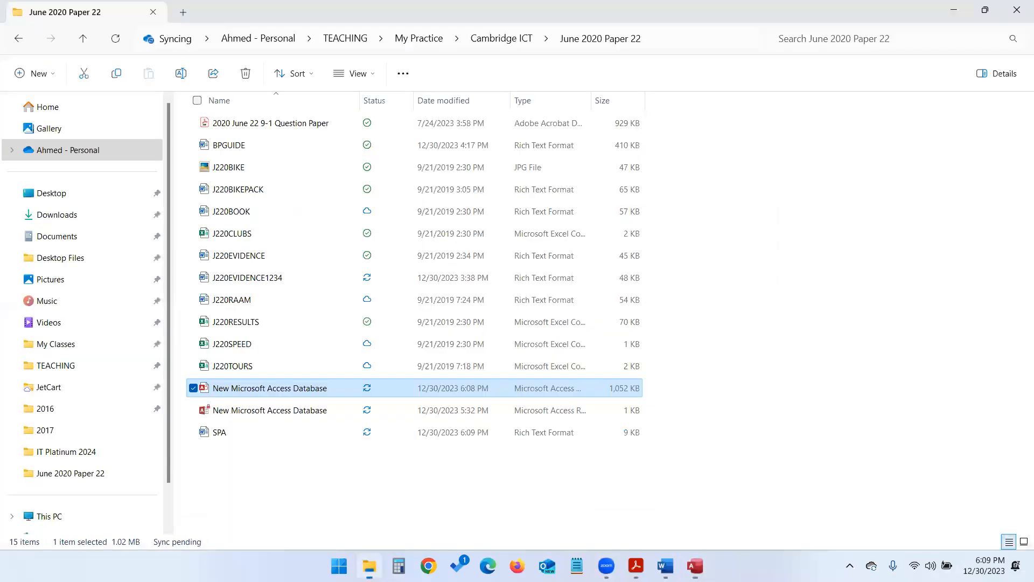
left_click(229, 432)
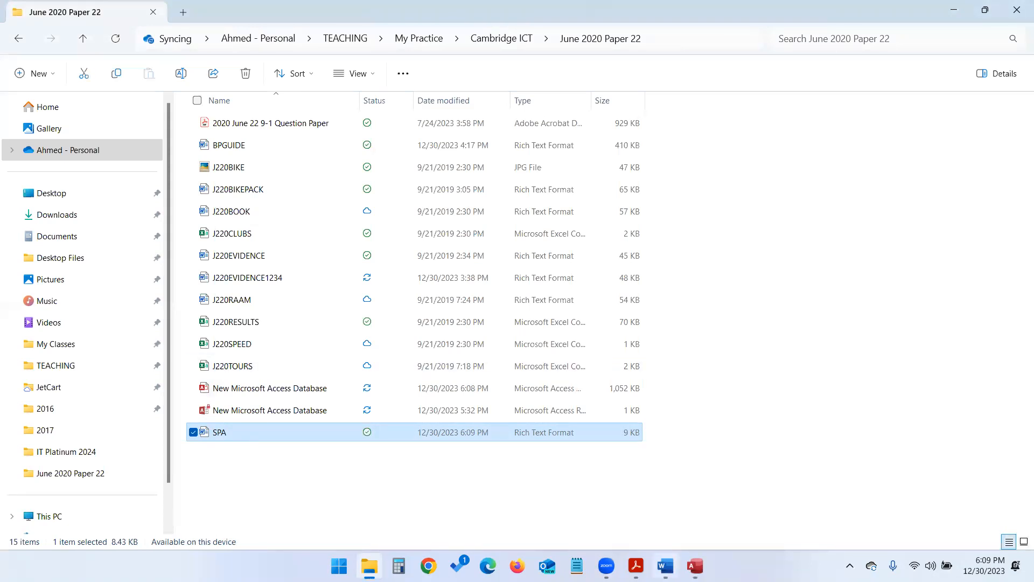
Switch to the question paper and read the Task 4 mail merge instructions for question 24
left_click(636, 566)
scroll(555, 280, "down", 10)
scroll(554, 280, "up", 4)
scroll(554, 280, "down", 2)
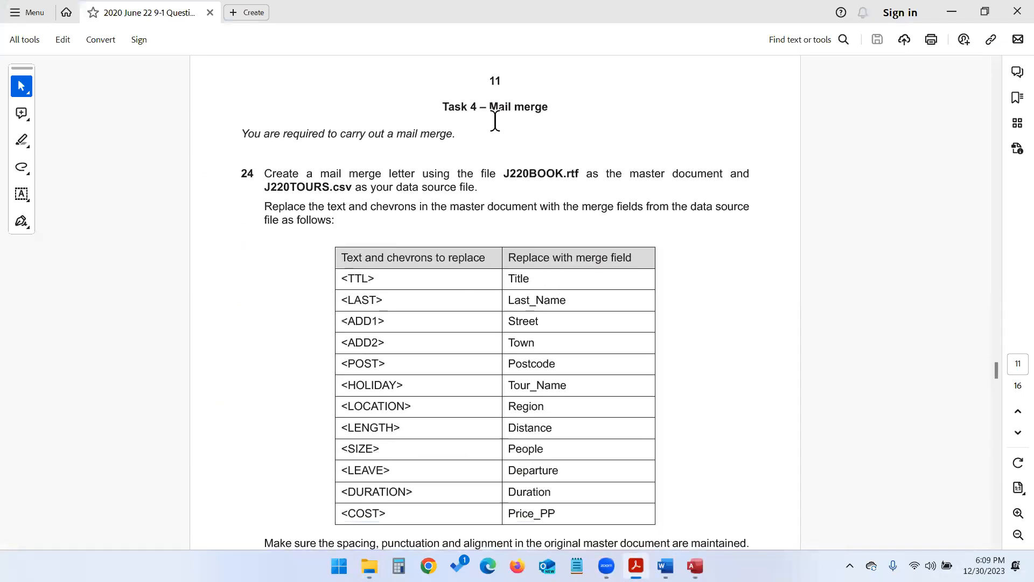